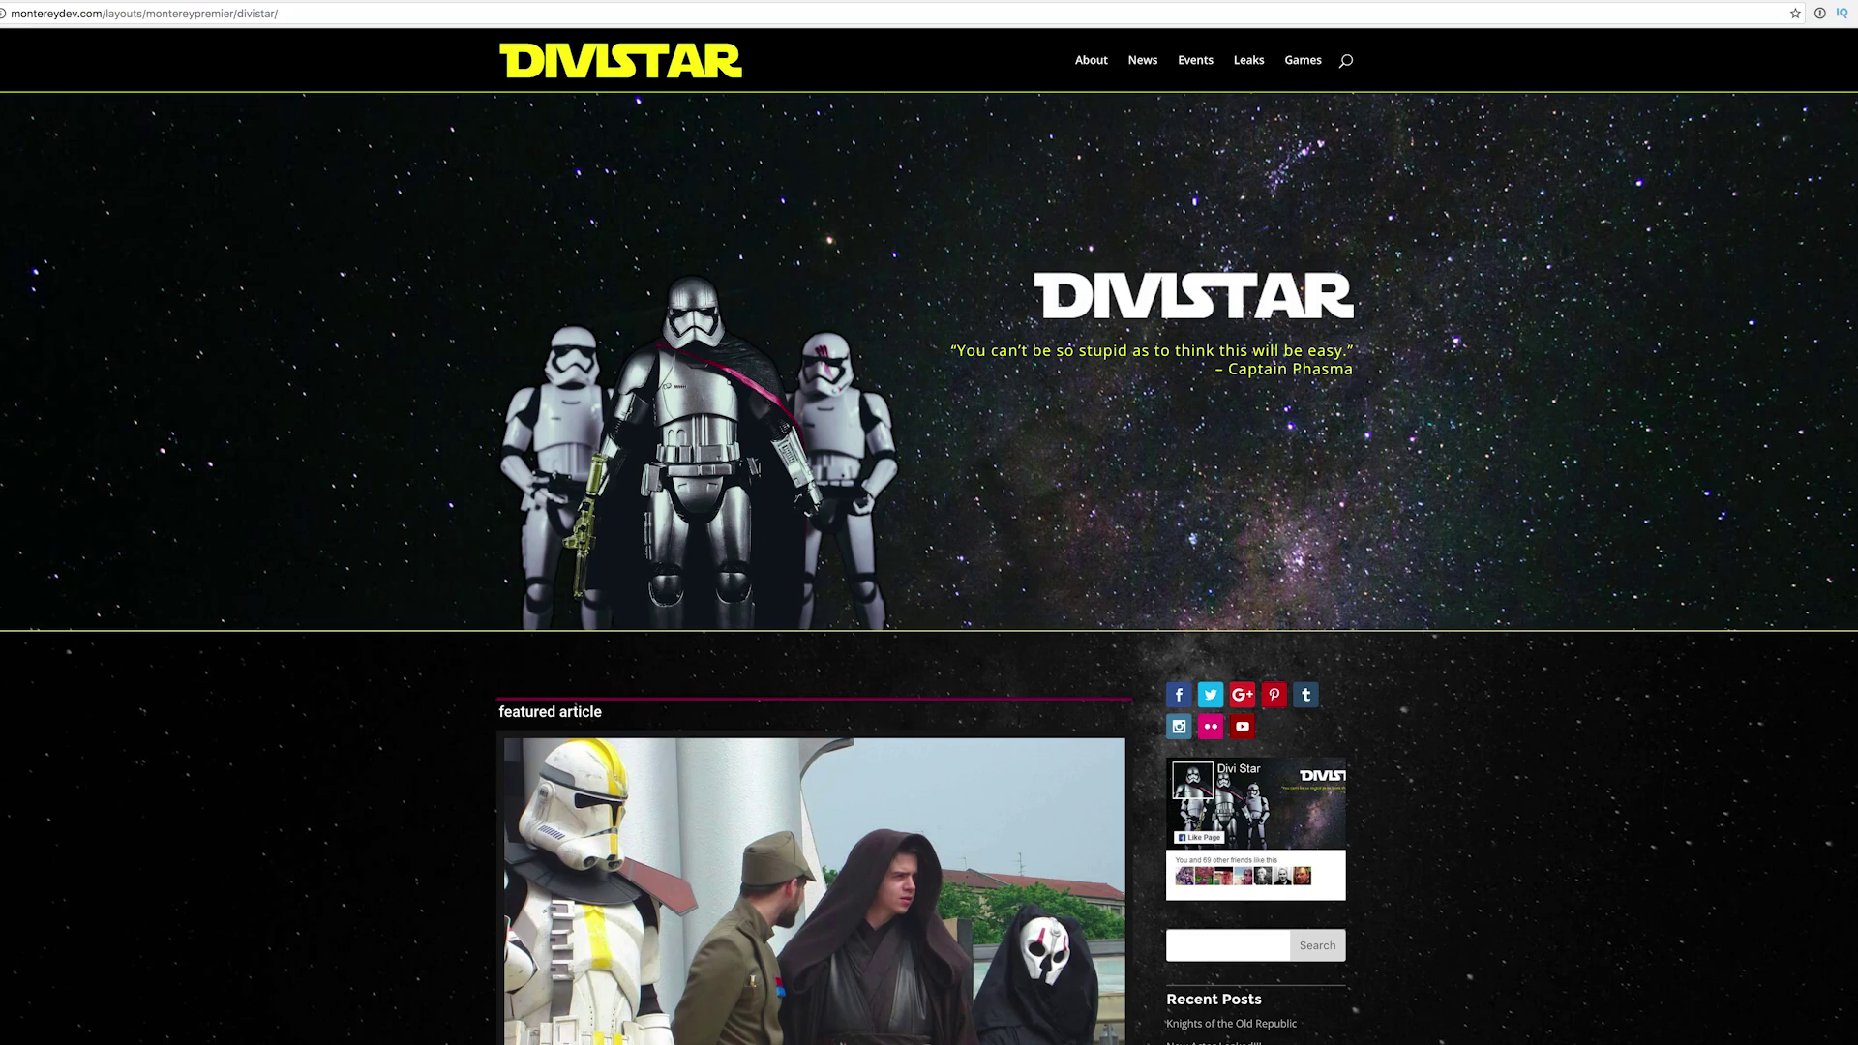
Look through the DiviStar demo page, from the hero banner to the games section.
{"action": "scroll", "coordinate": [929, 581], "scroll_direction": "down", "scroll_amount": 3}
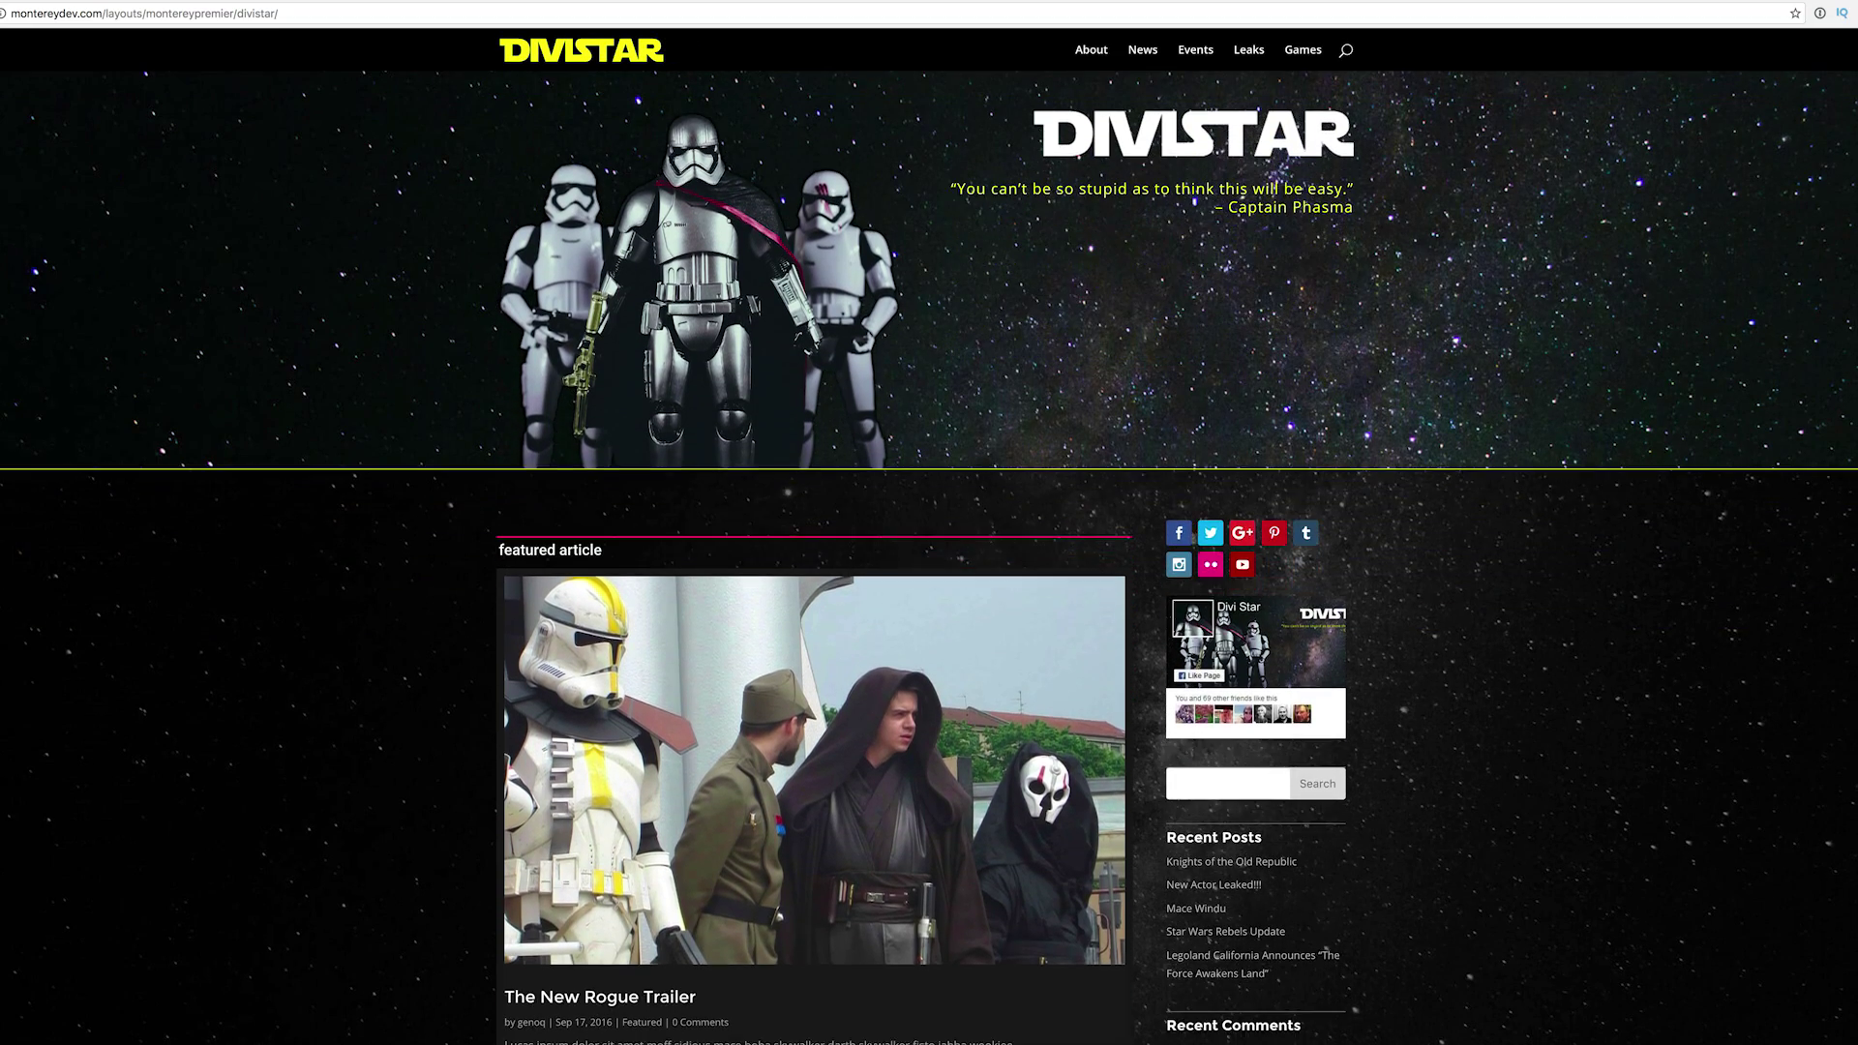
{"action": "scroll", "coordinate": [929, 580], "scroll_direction": "down", "scroll_amount": 3}
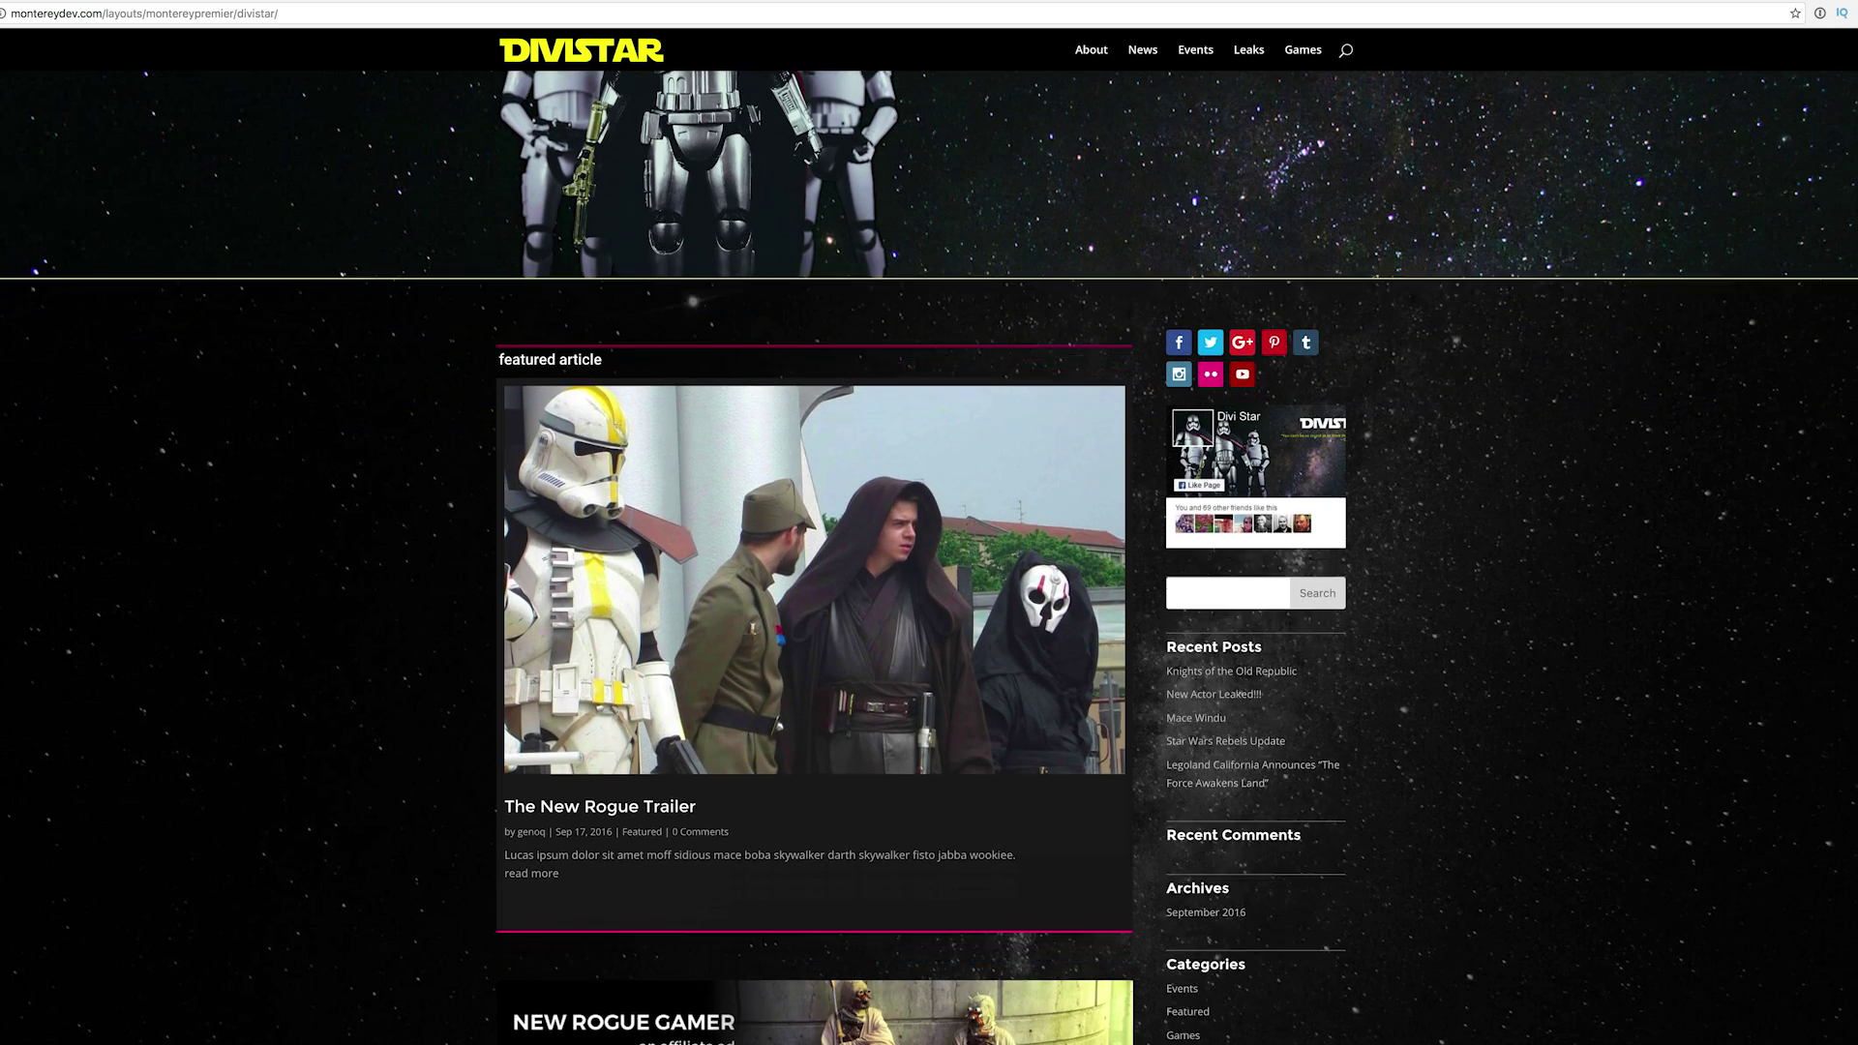
{"action": "scroll", "coordinate": [929, 580], "scroll_direction": "down", "scroll_amount": 4}
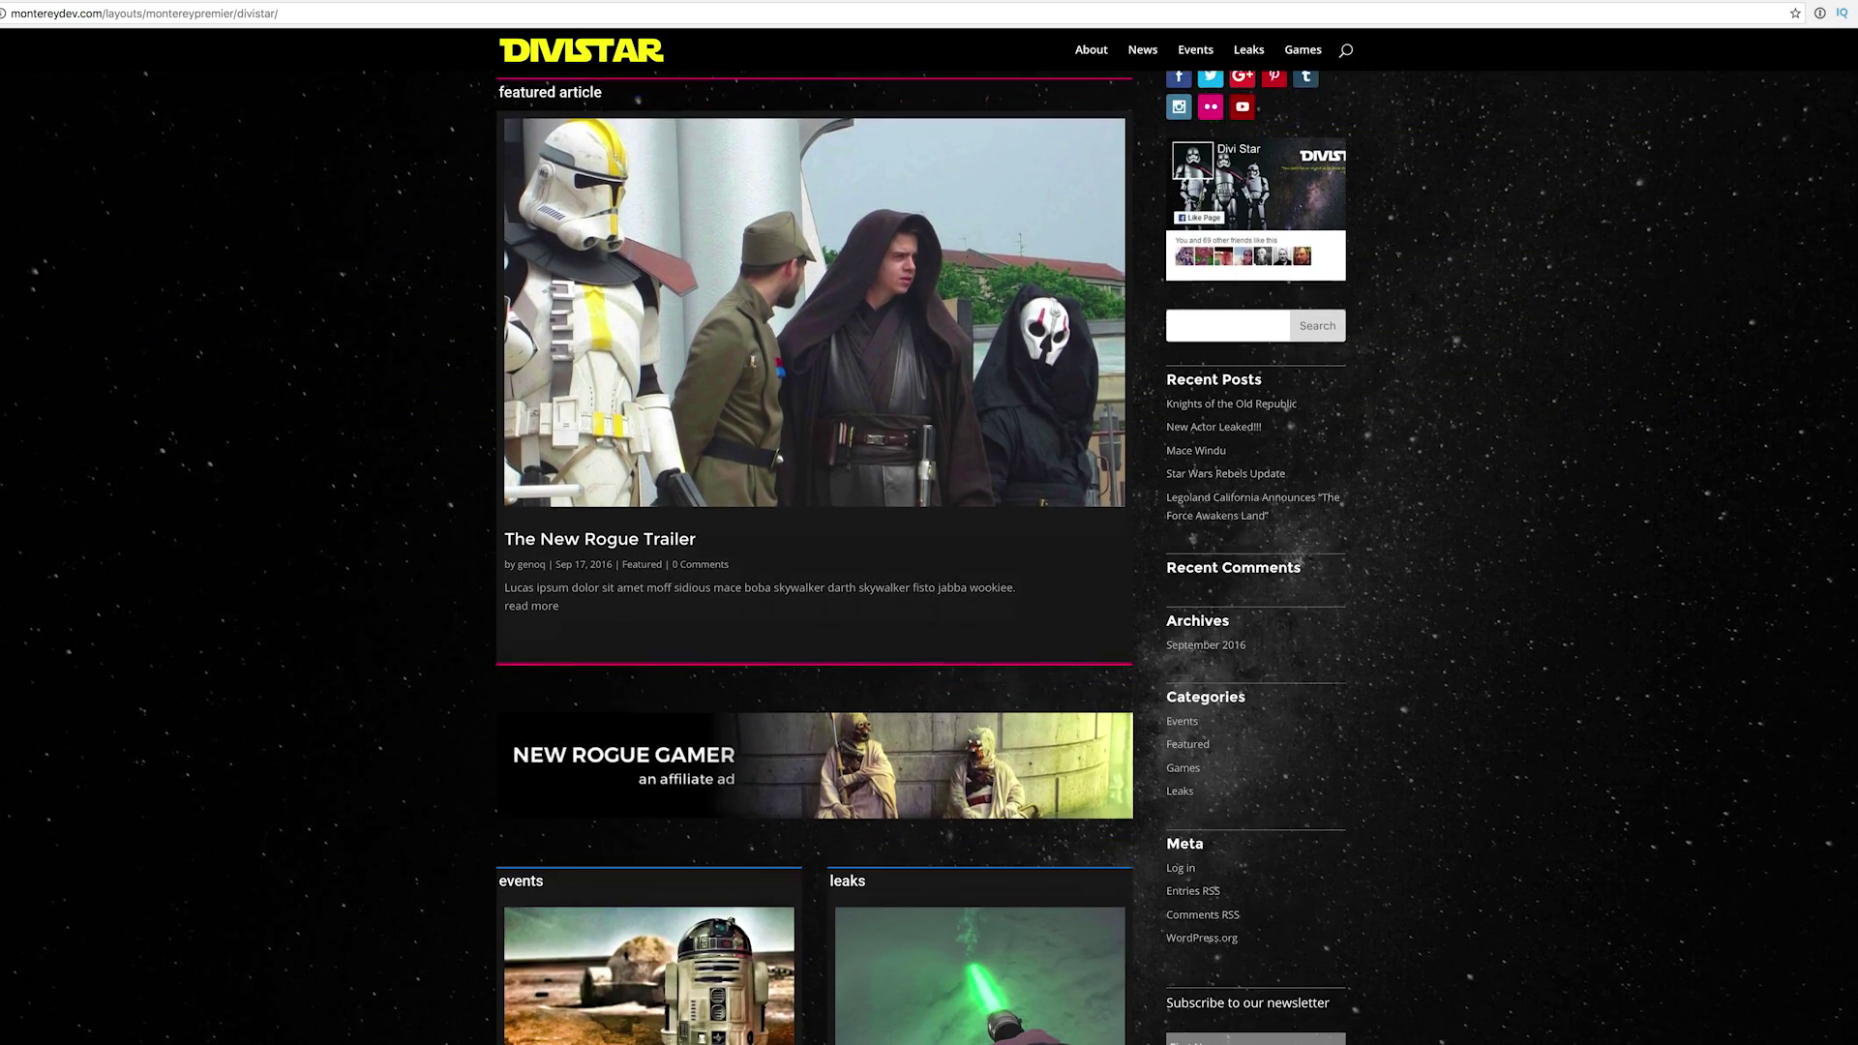
{"action": "scroll", "coordinate": [929, 580], "scroll_direction": "down", "scroll_amount": 3}
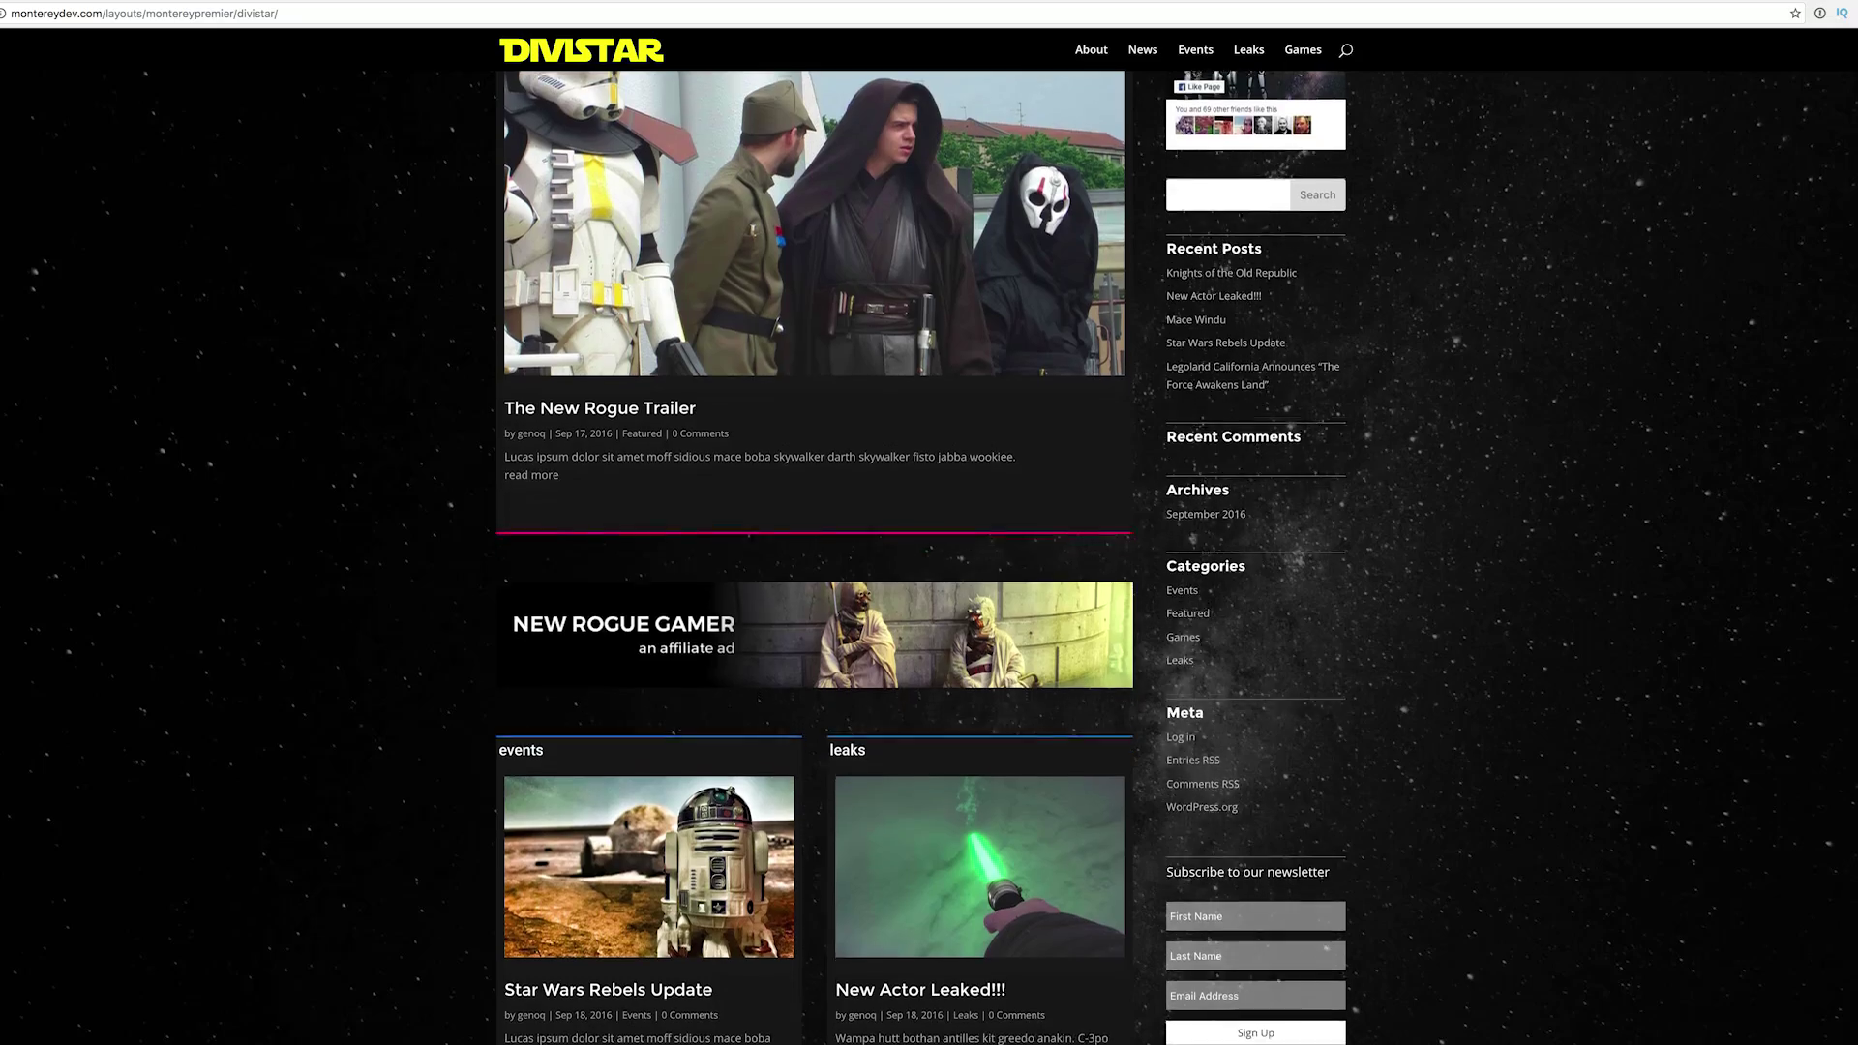
{"action": "scroll", "coordinate": [921, 557], "scroll_direction": "down", "scroll_amount": 2}
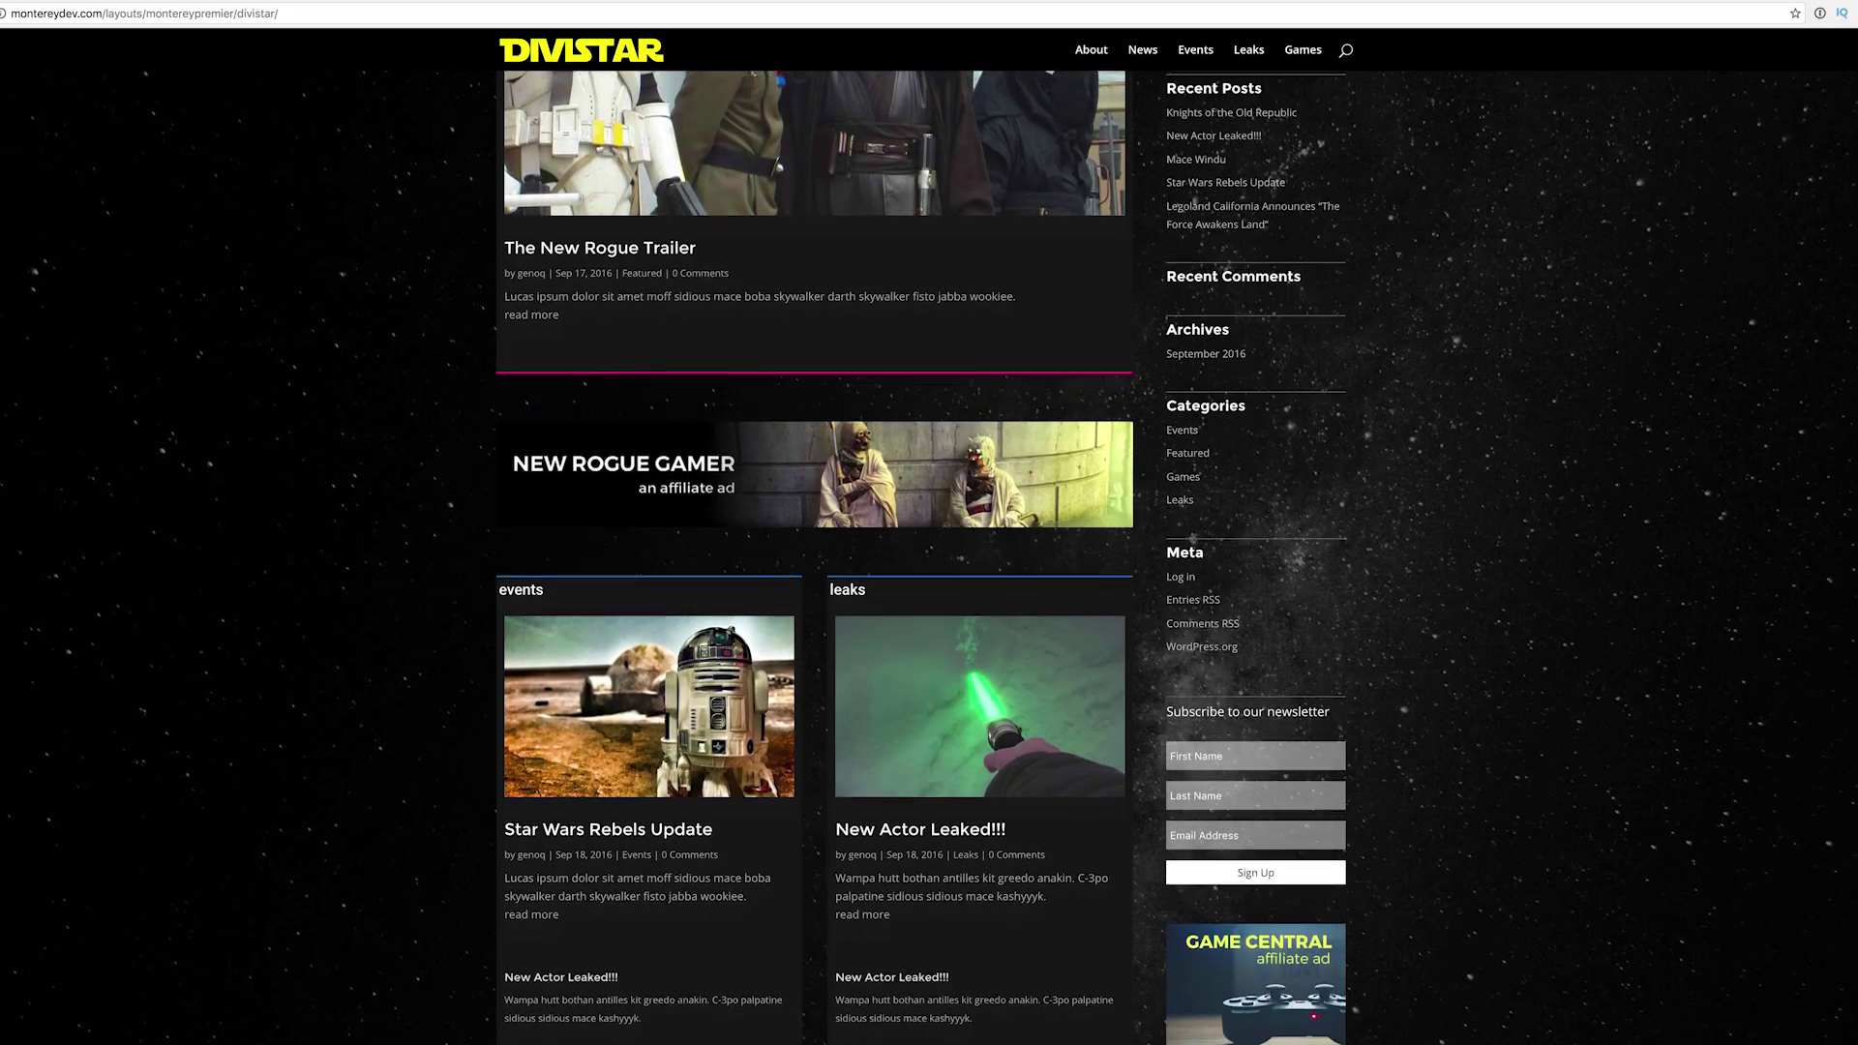
{"action": "scroll", "coordinate": [921, 558], "scroll_direction": "down", "scroll_amount": 2}
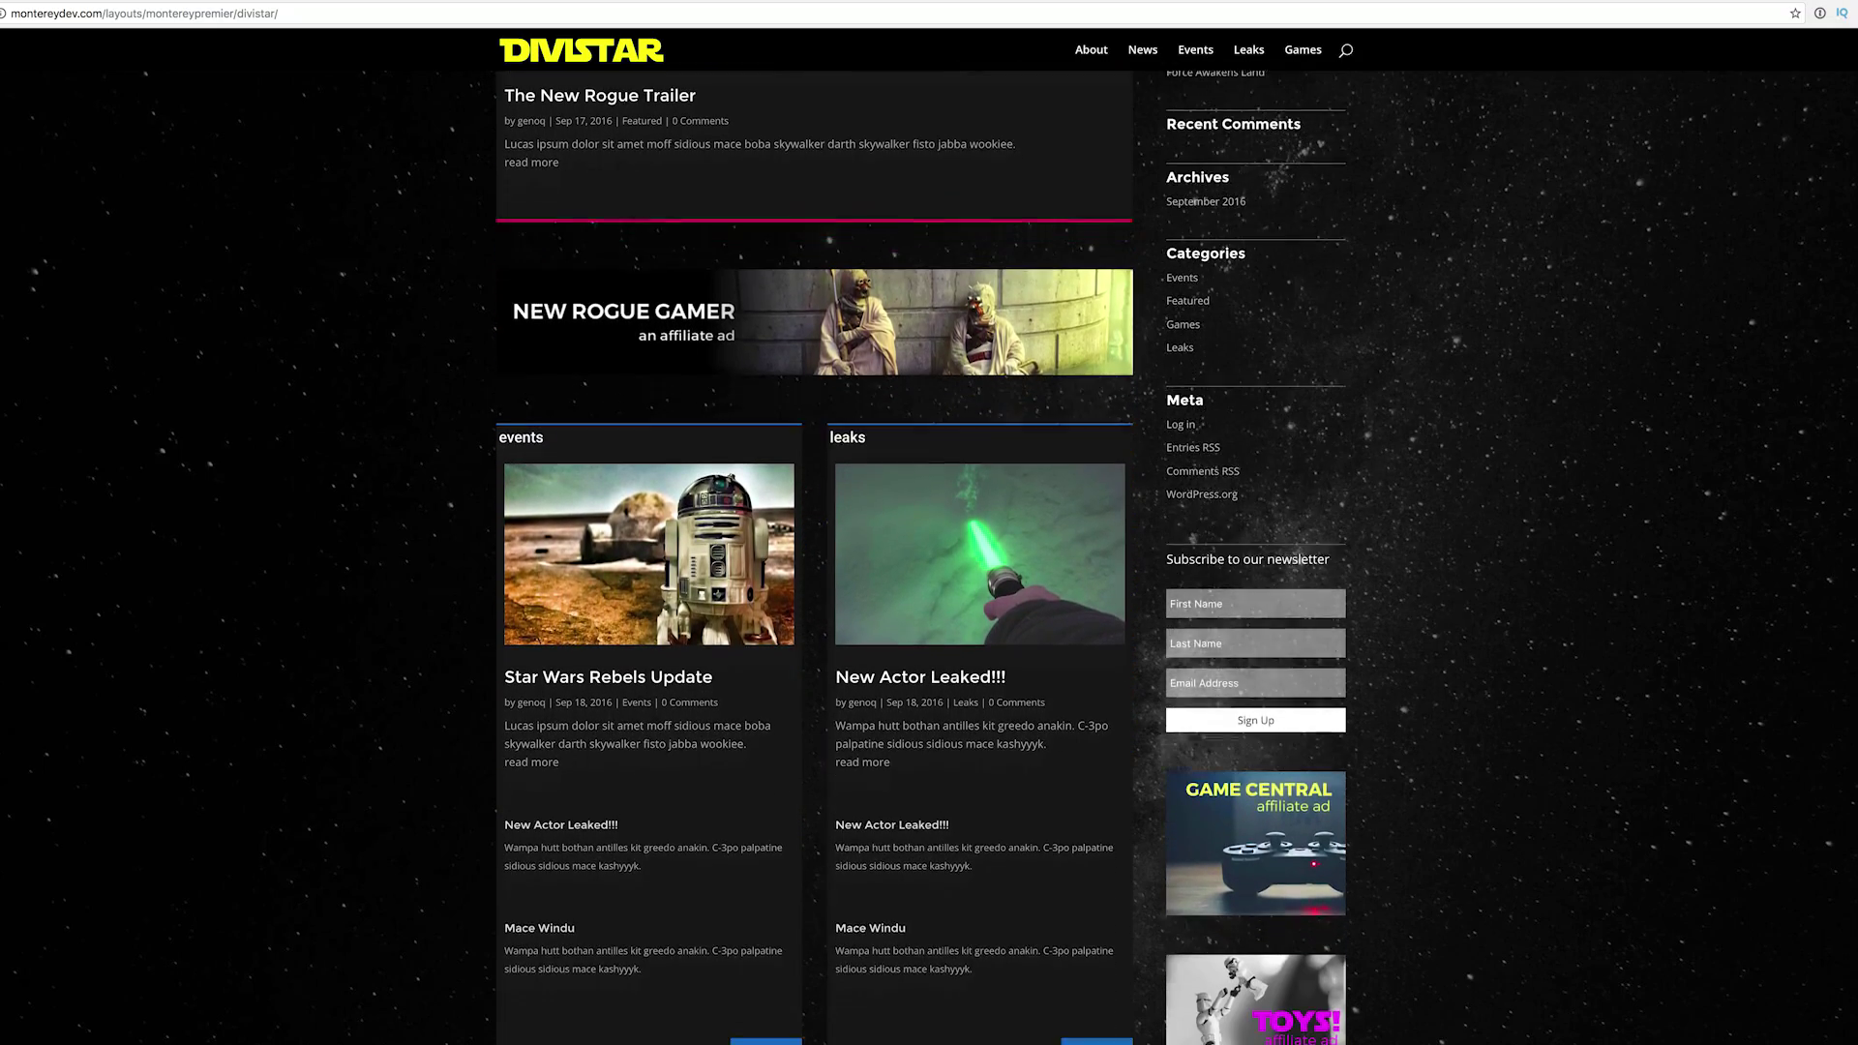
{"action": "scroll", "coordinate": [921, 558], "scroll_direction": "down", "scroll_amount": 3}
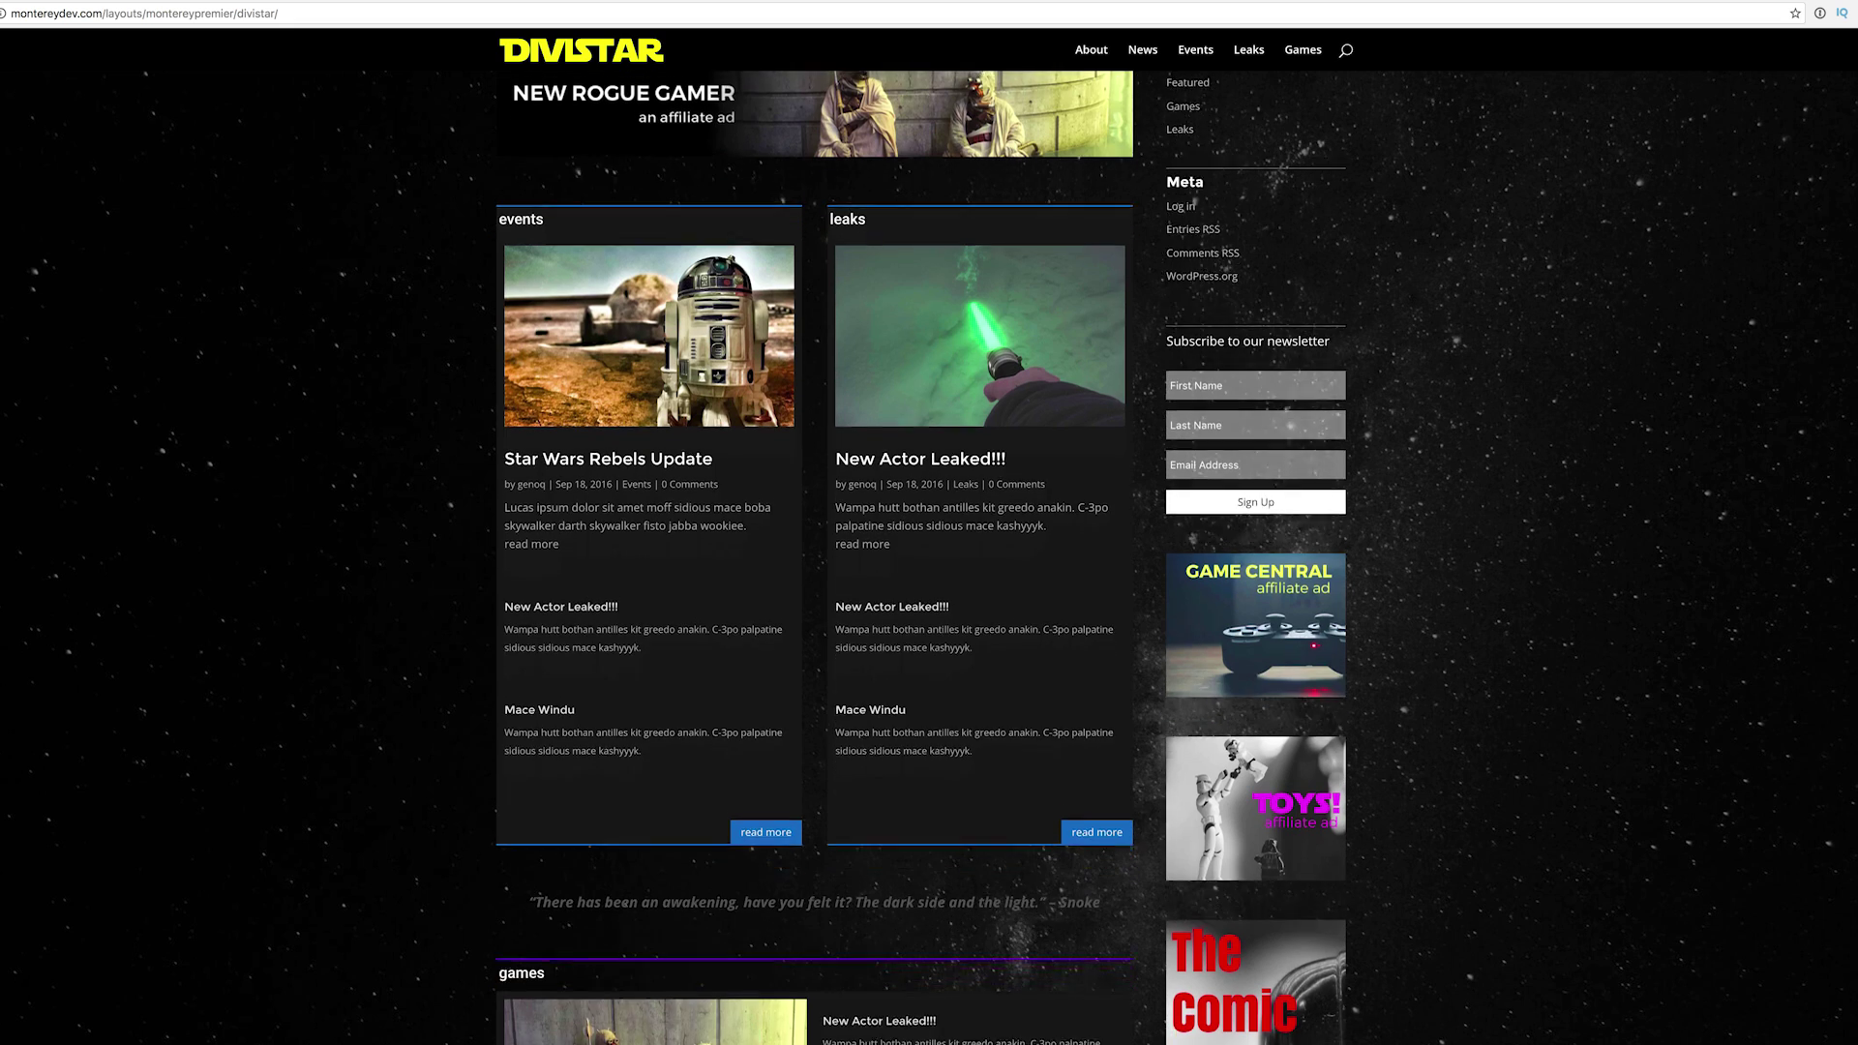
{"action": "scroll", "coordinate": [922, 558], "scroll_direction": "down", "scroll_amount": 2}
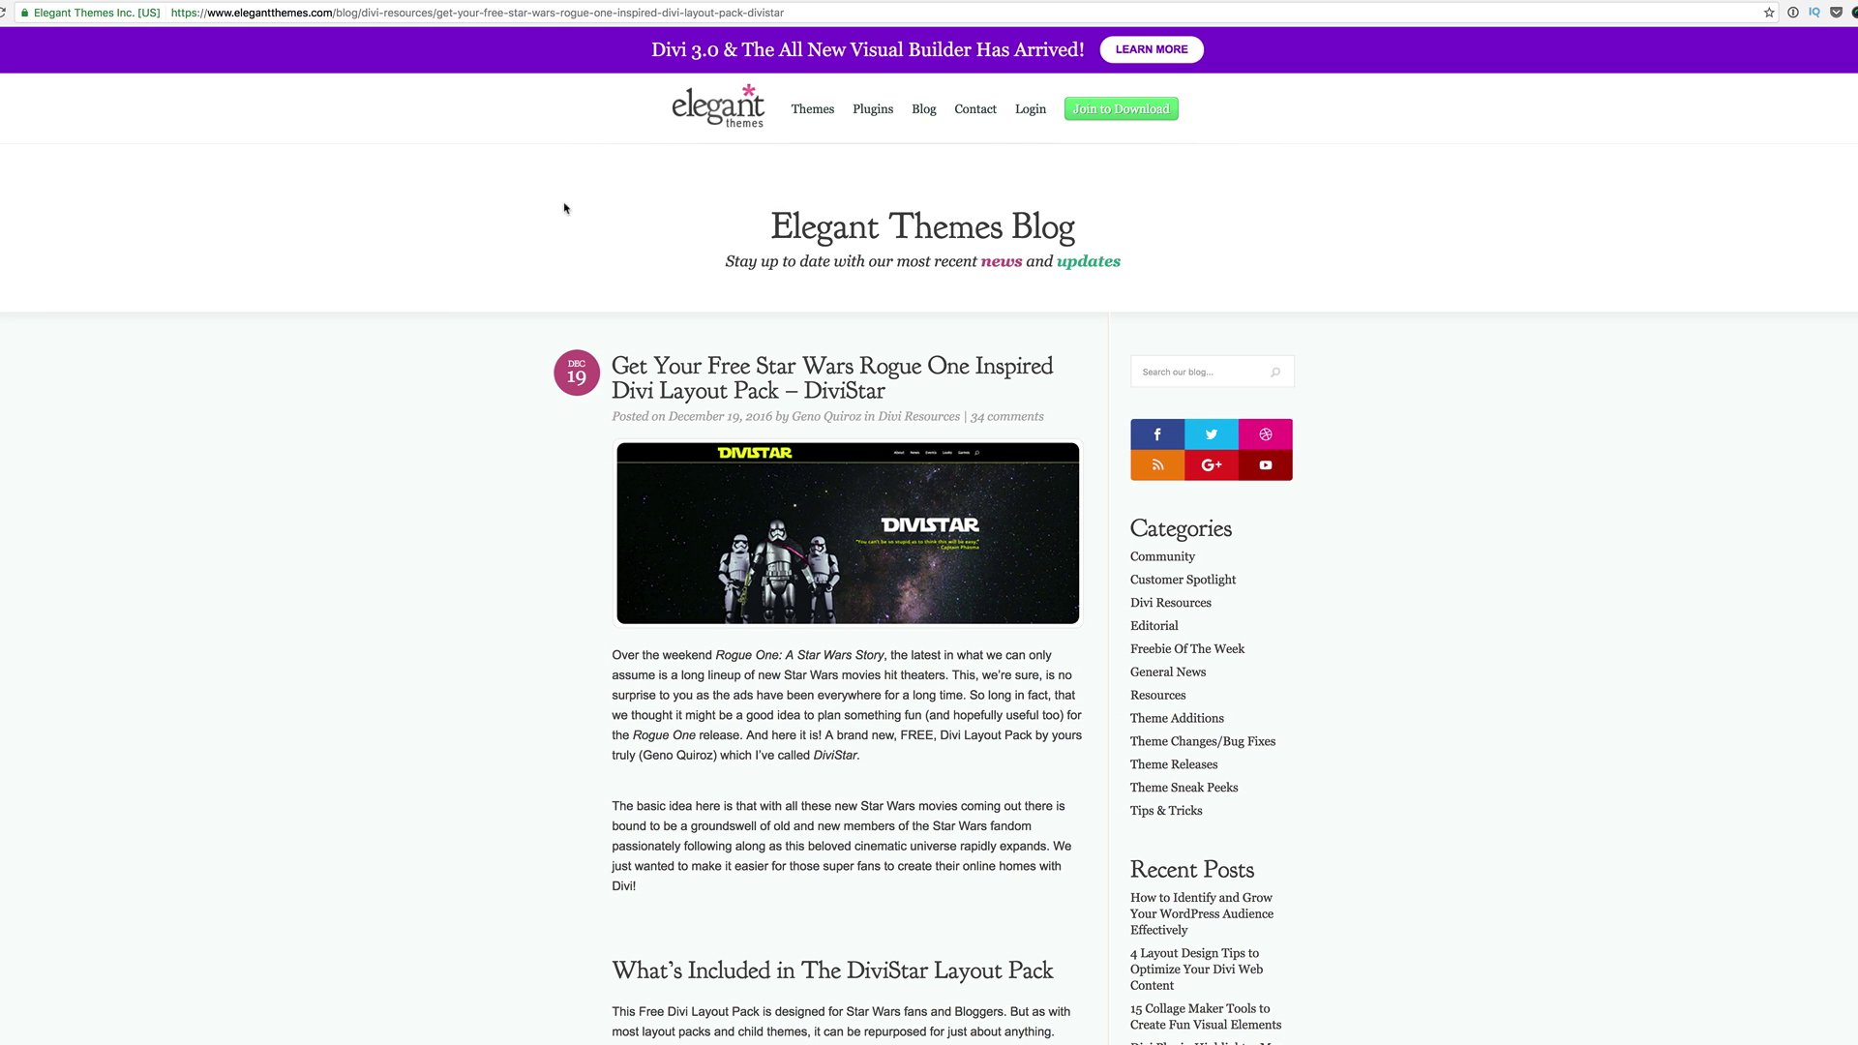
Read the Elegant Themes blog post on the DiviStar layout pack, covering the included files and the download section.
{"action": "scroll", "coordinate": [581, 507], "scroll_direction": "down", "scroll_amount": 8}
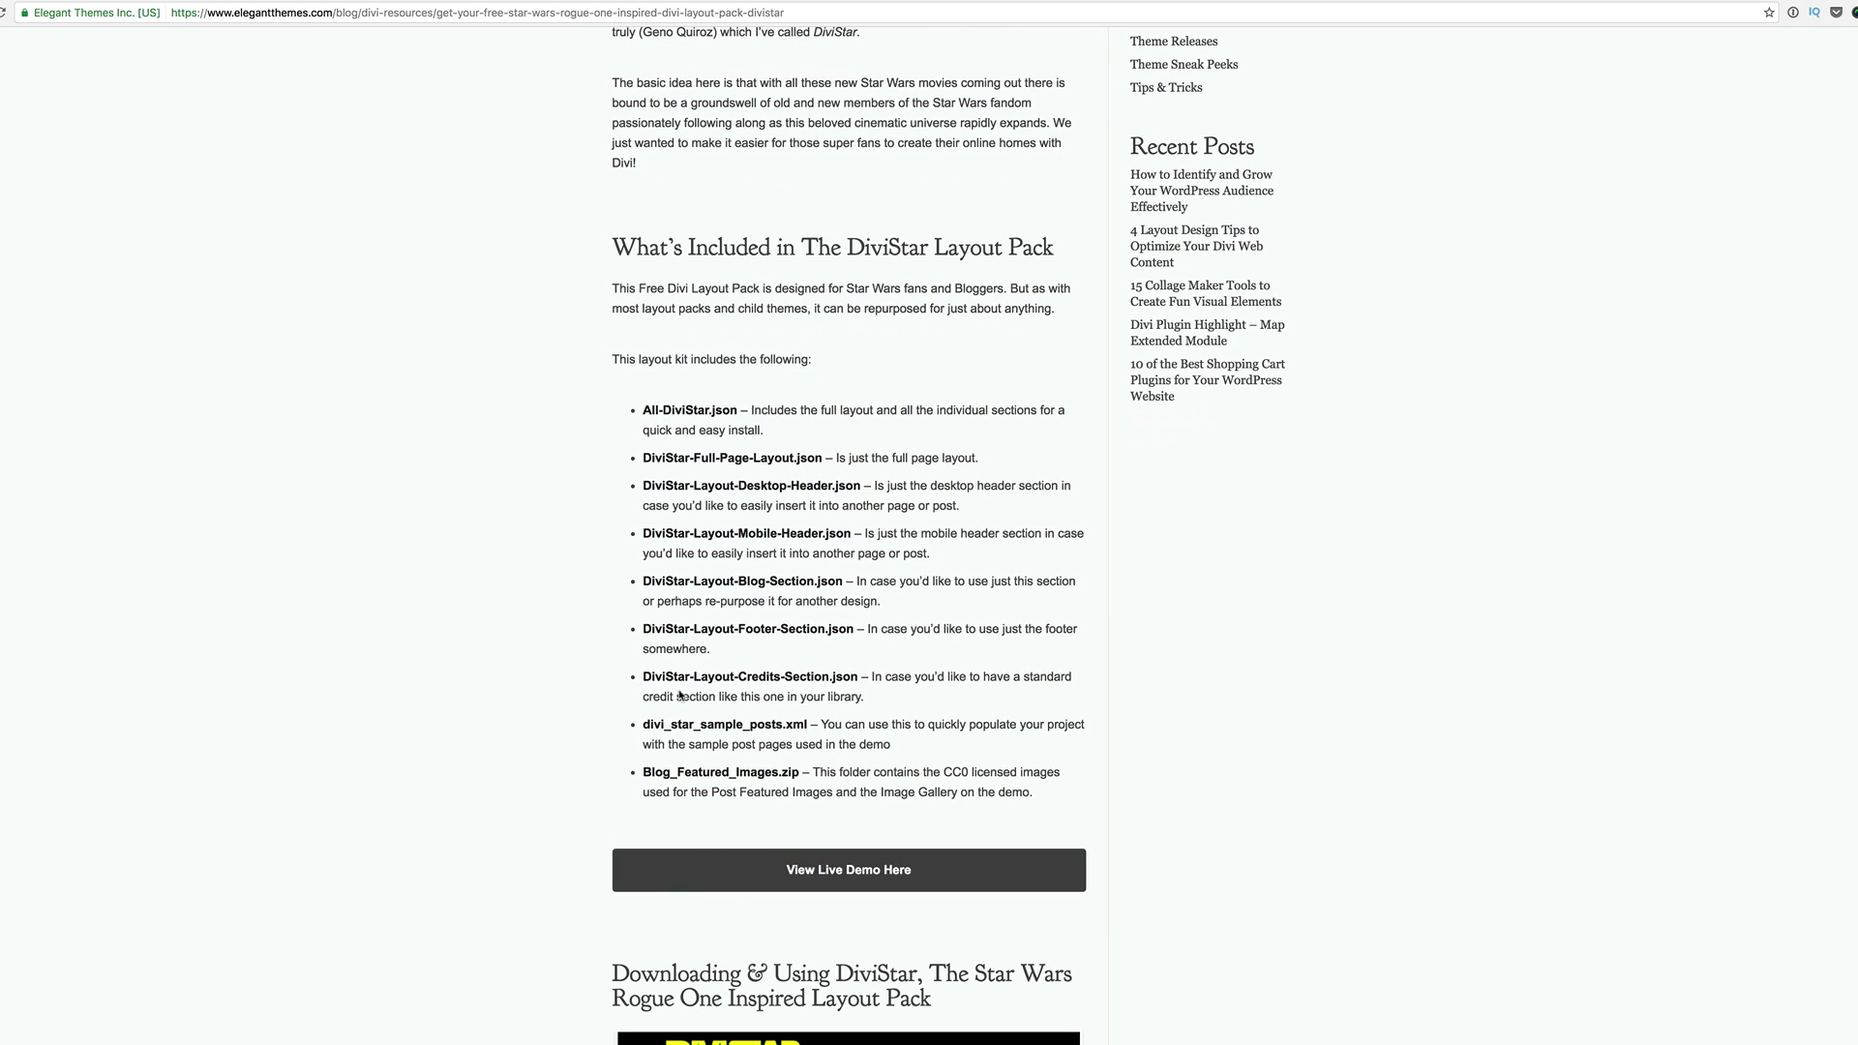
{"action": "scroll", "coordinate": [341, 529], "scroll_direction": "down", "scroll_amount": 10}
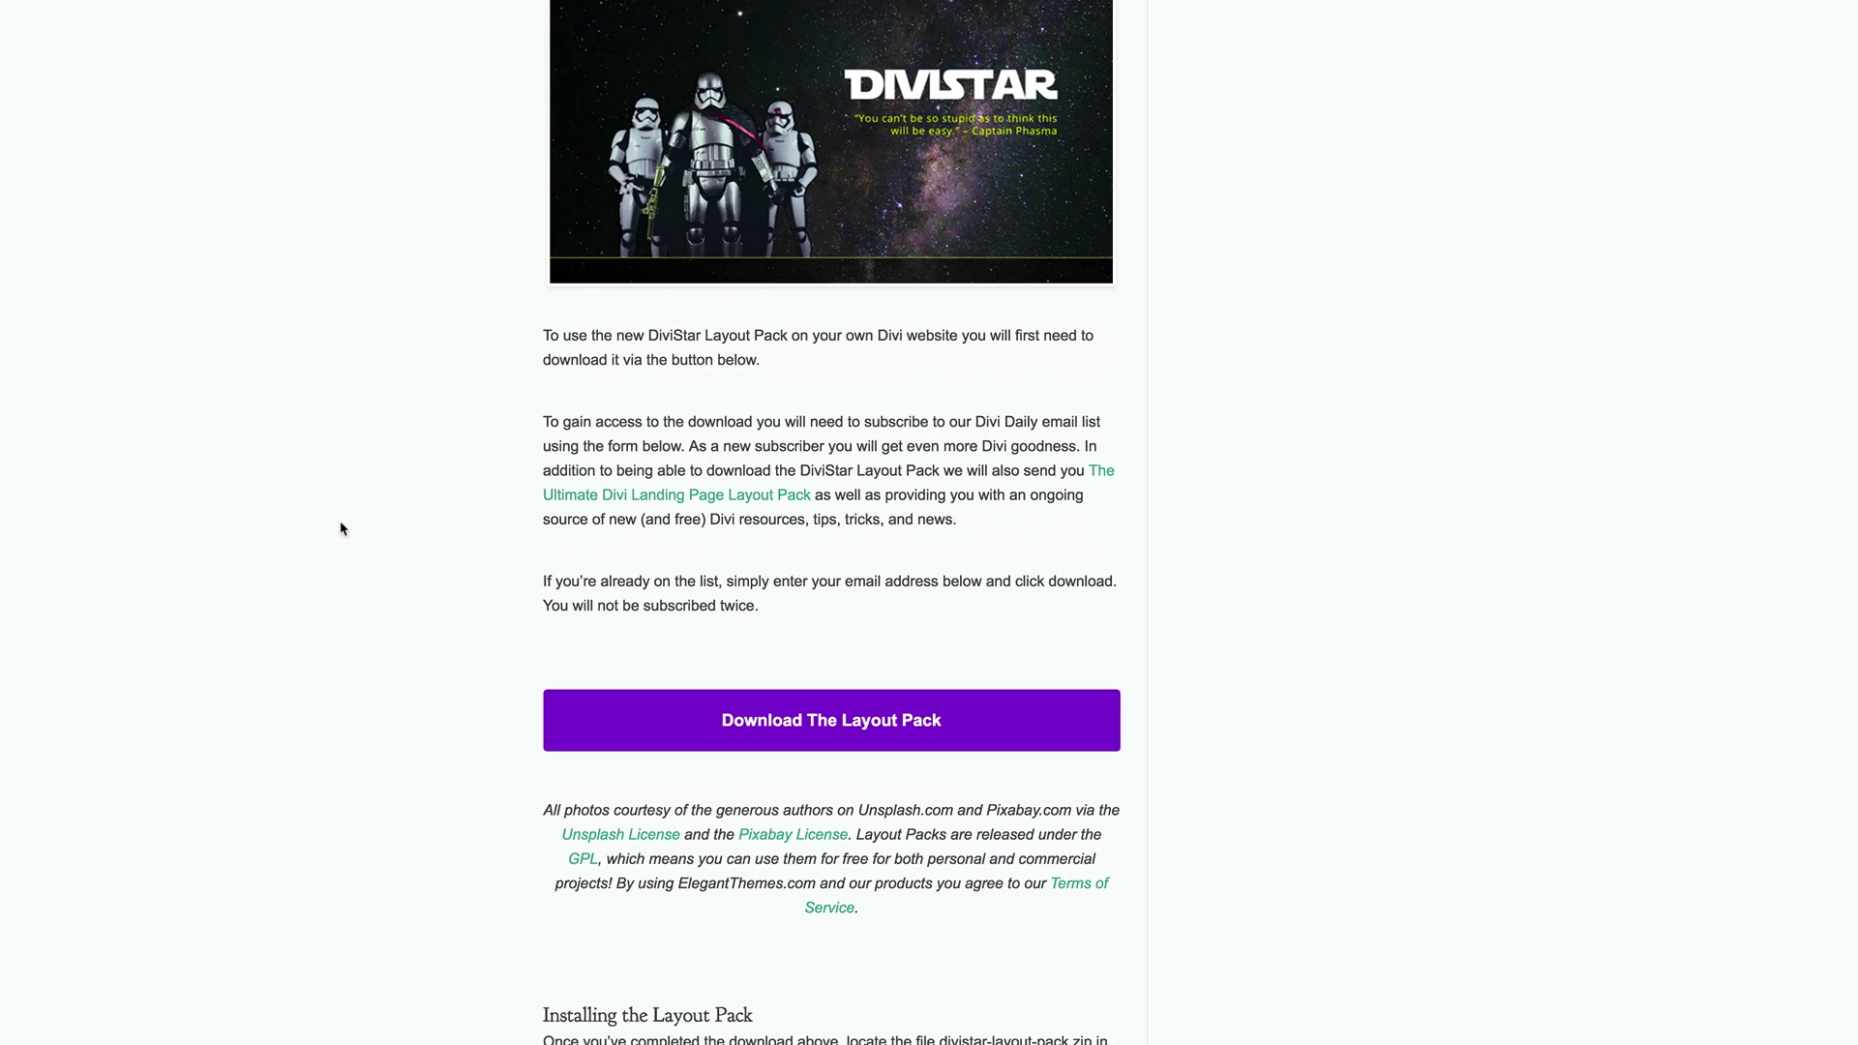
{"action": "scroll", "coordinate": [341, 529], "scroll_direction": "down", "scroll_amount": 1}
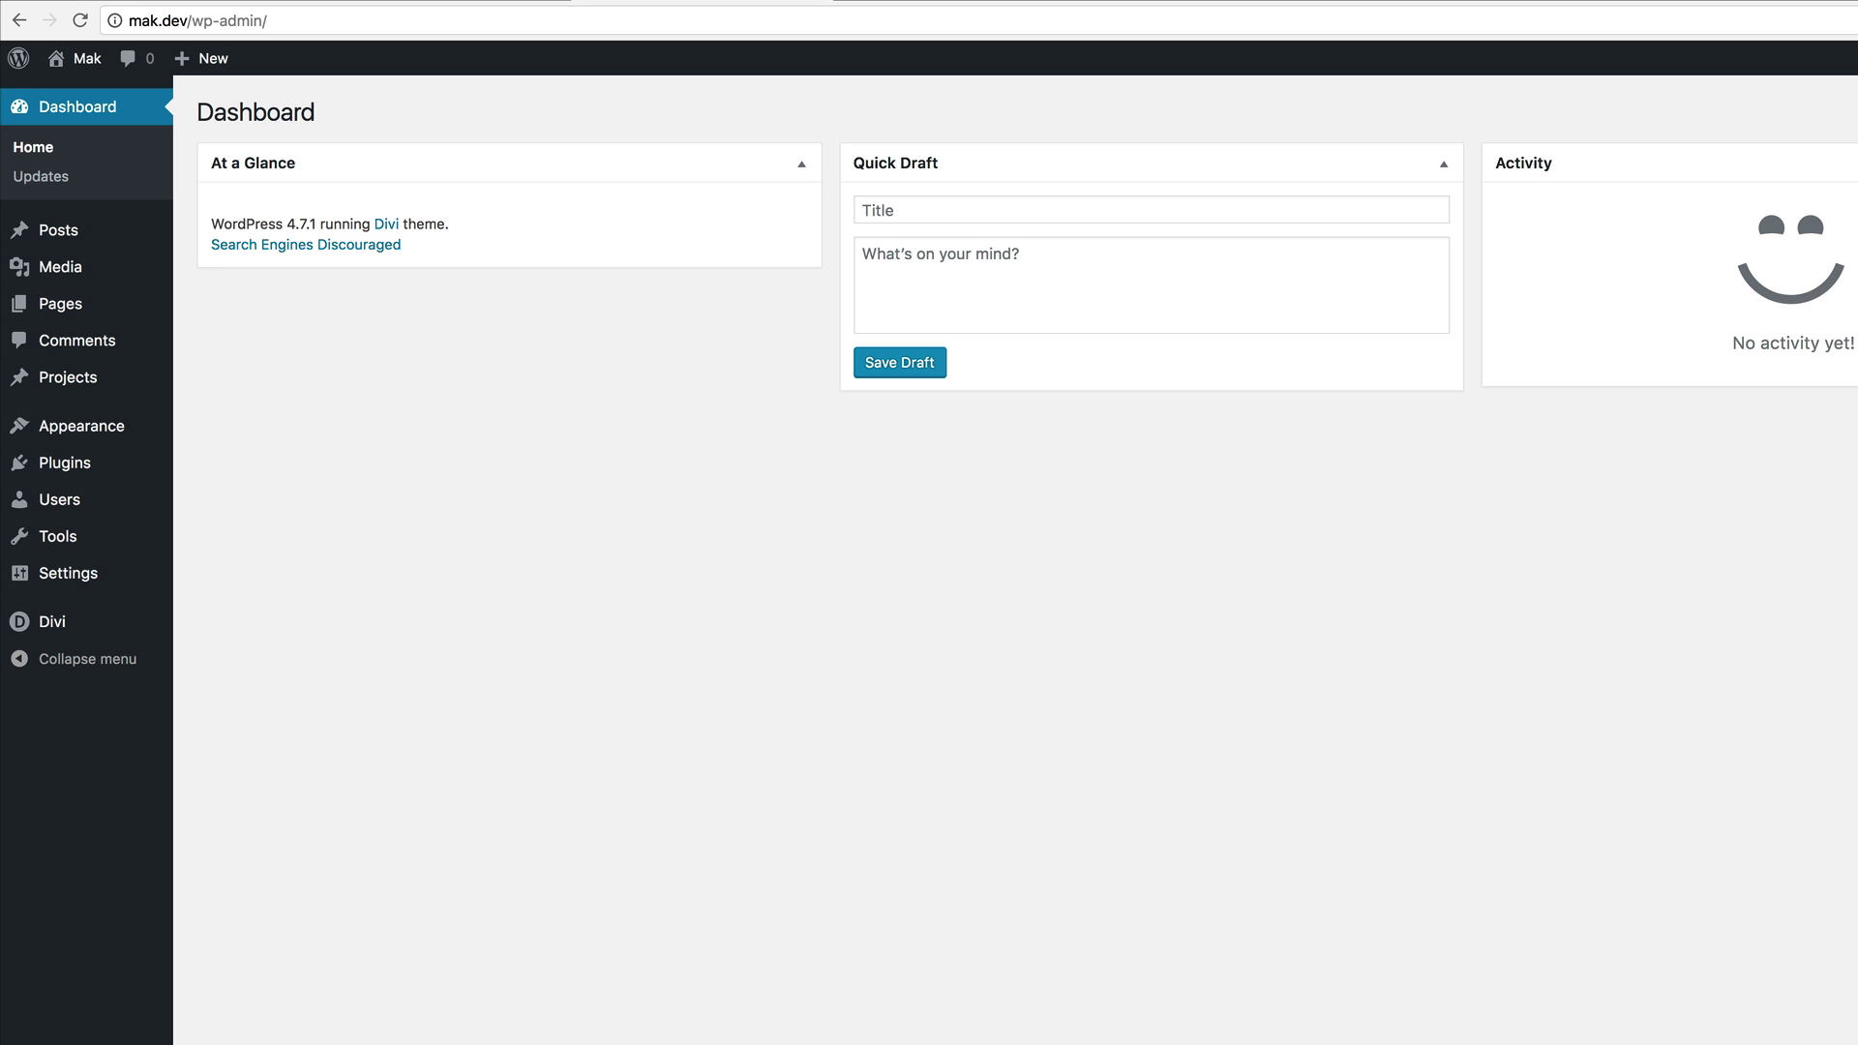
Switch to Finder, unzip divistar-layout-pack.zip in Downloads and expand the extracted folder.
{"action": "key", "text": "ctrl+Left"}
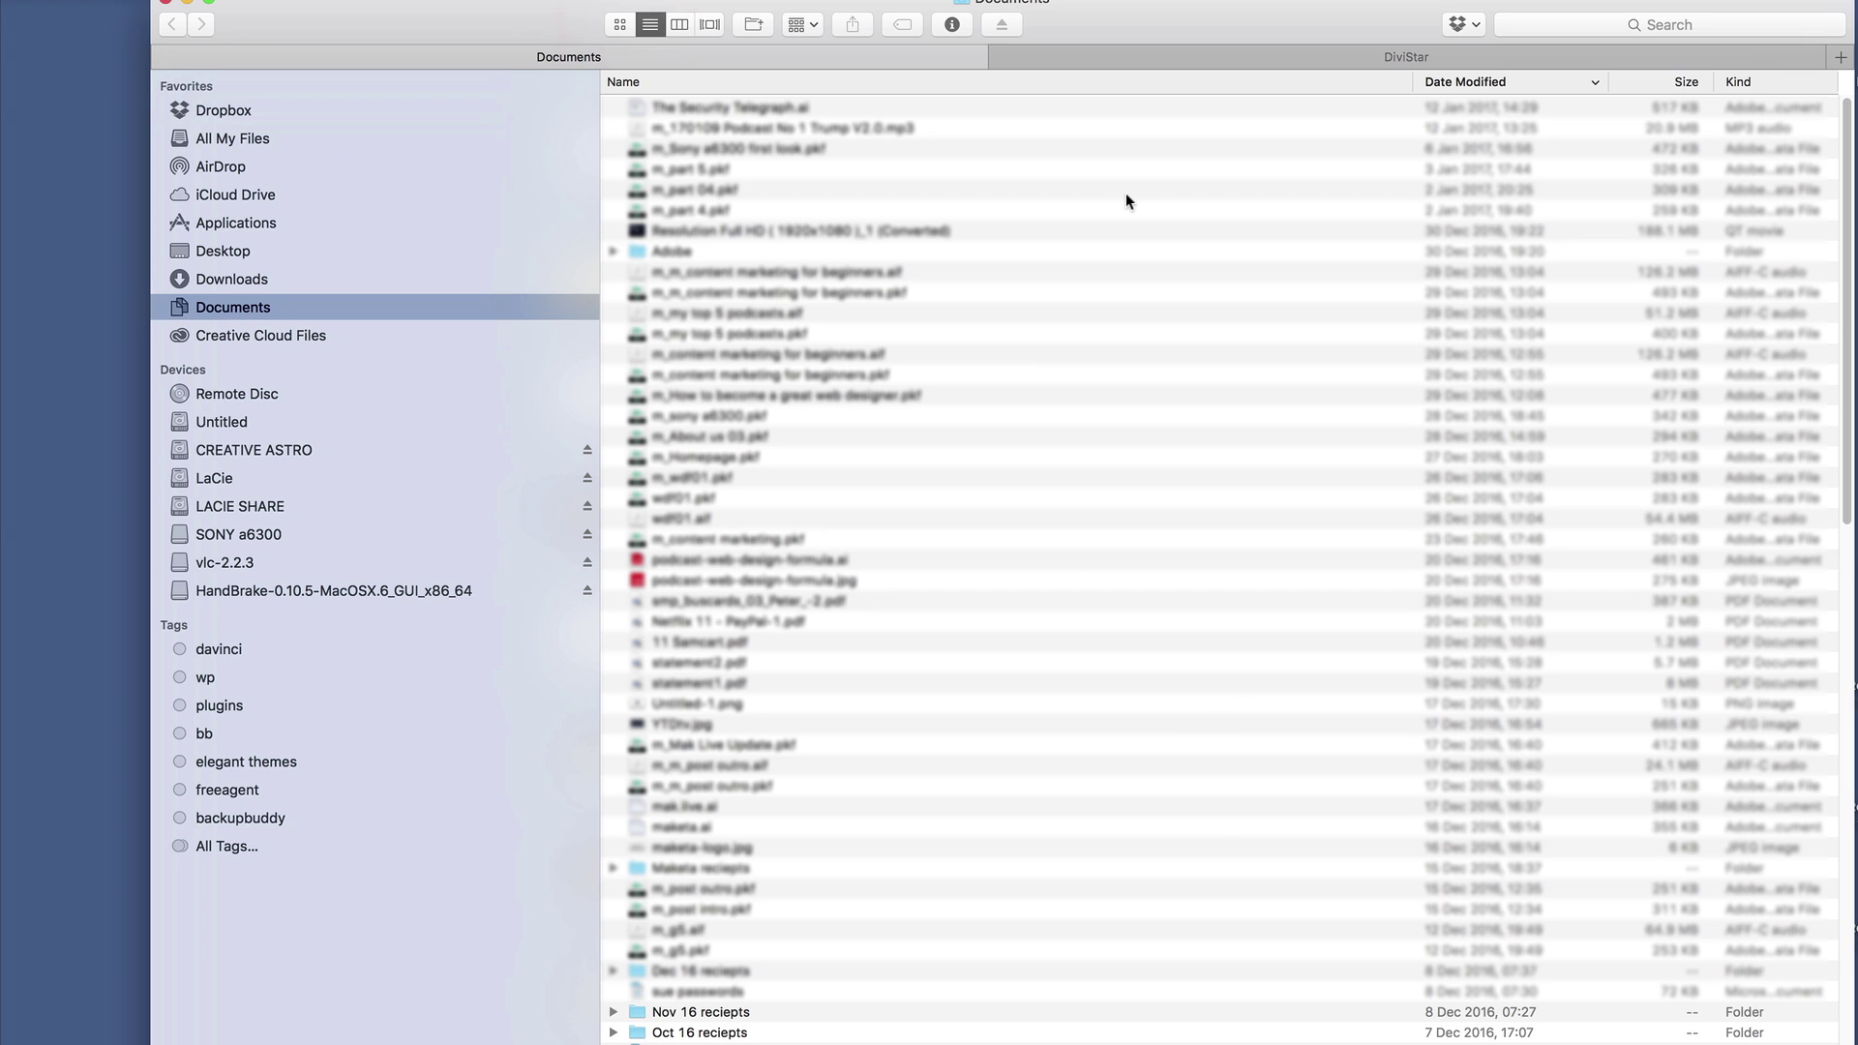
{"action": "left_click", "coordinate": [268, 280]}
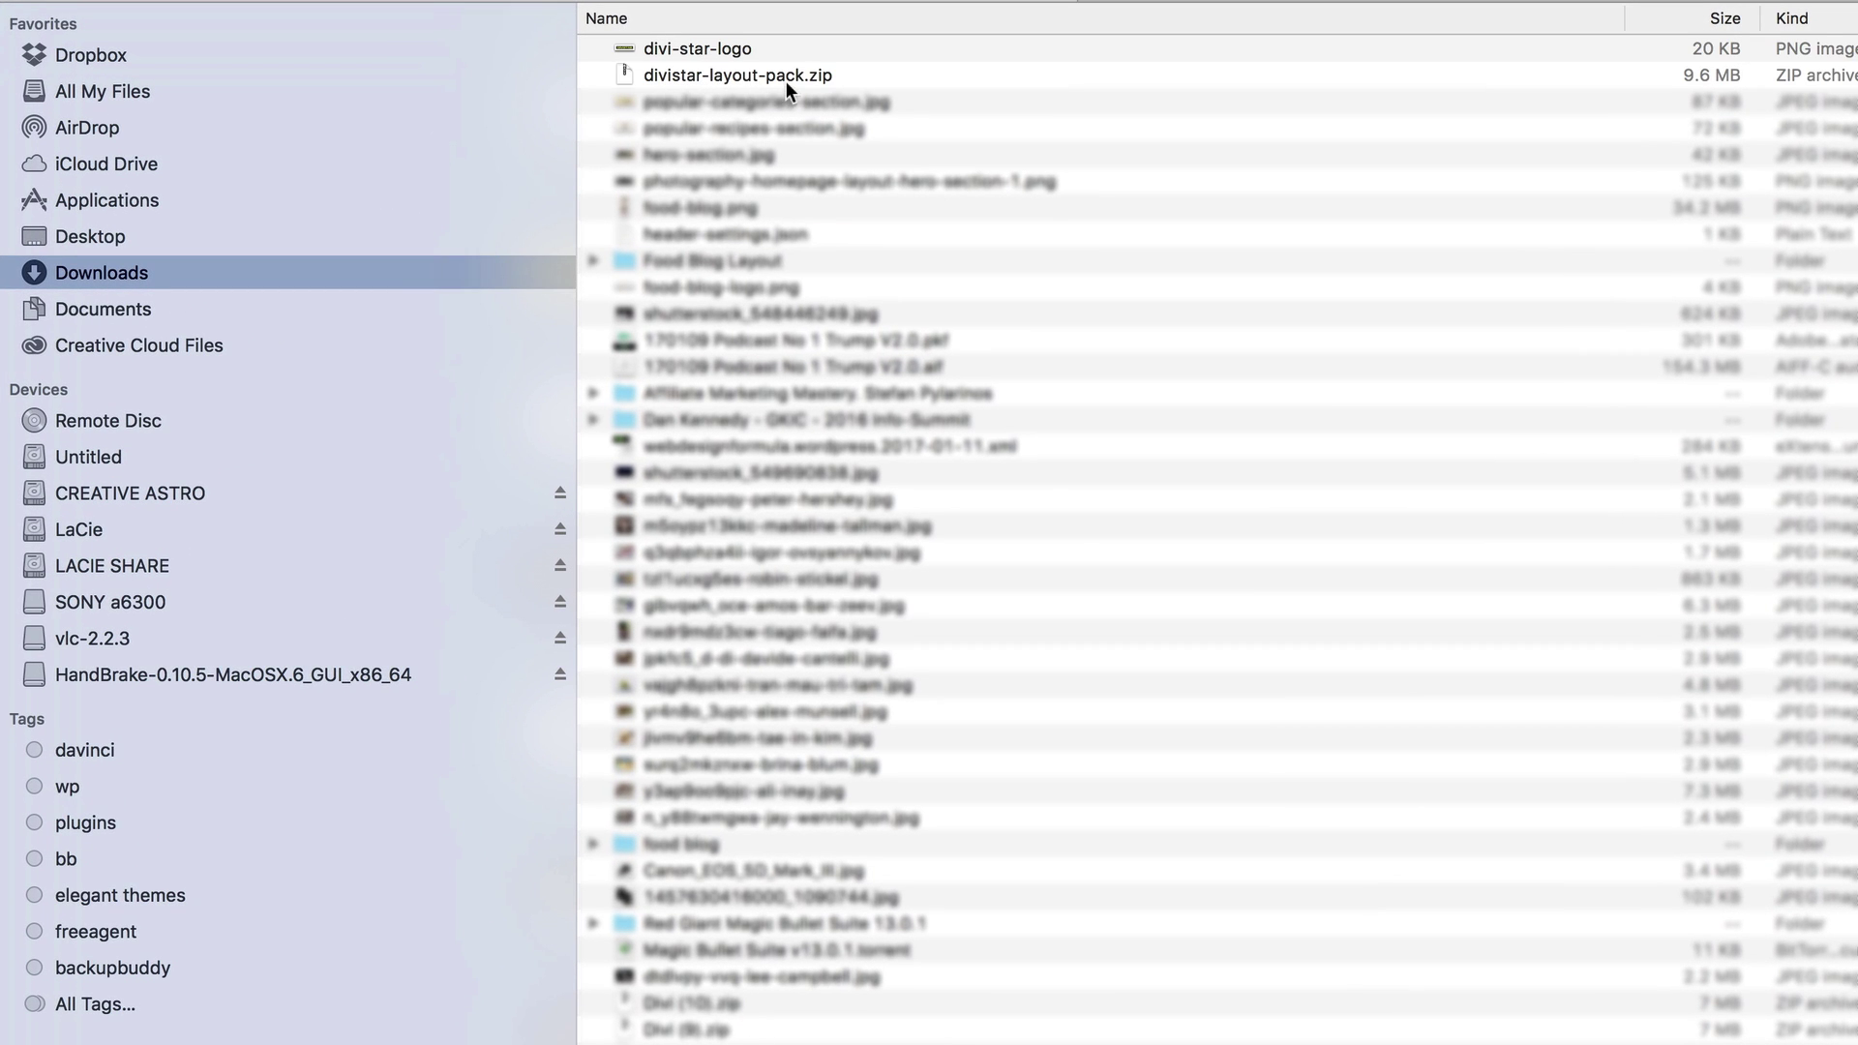
{"action": "double_click", "coordinate": [674, 74]}
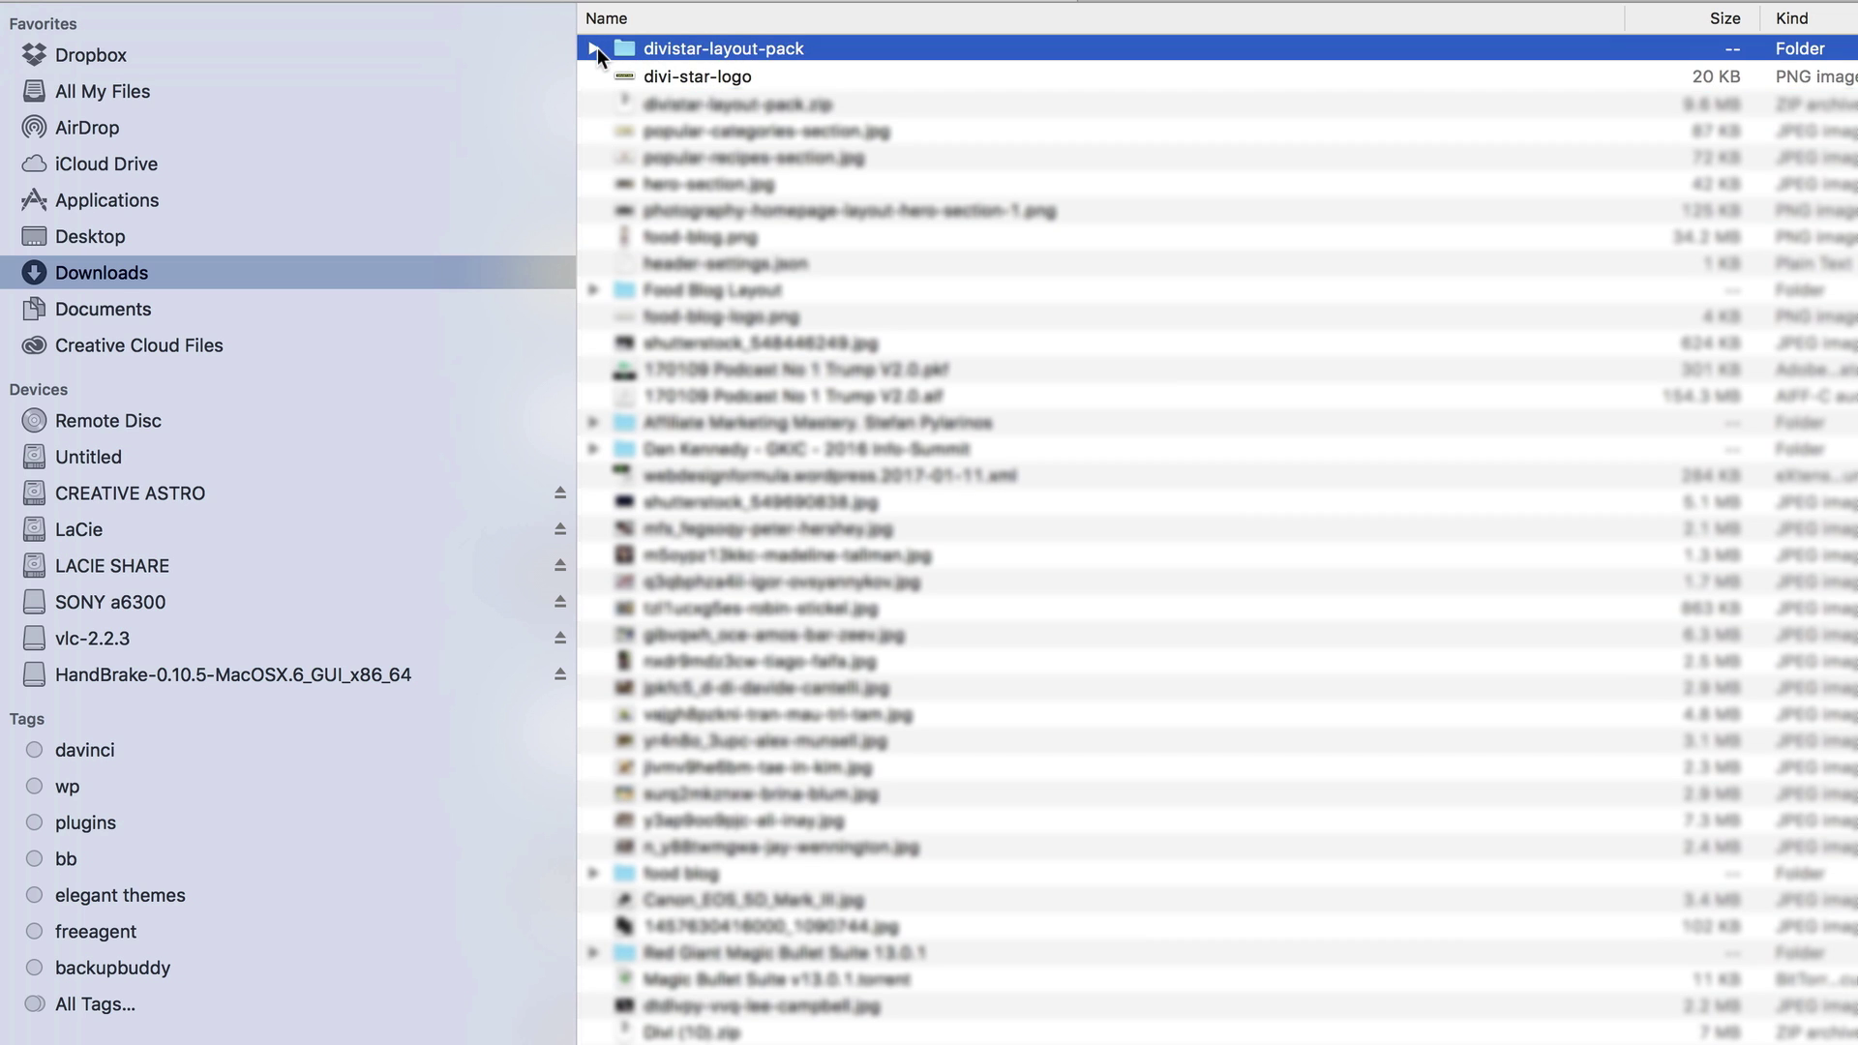
{"action": "left_click", "coordinate": [594, 49]}
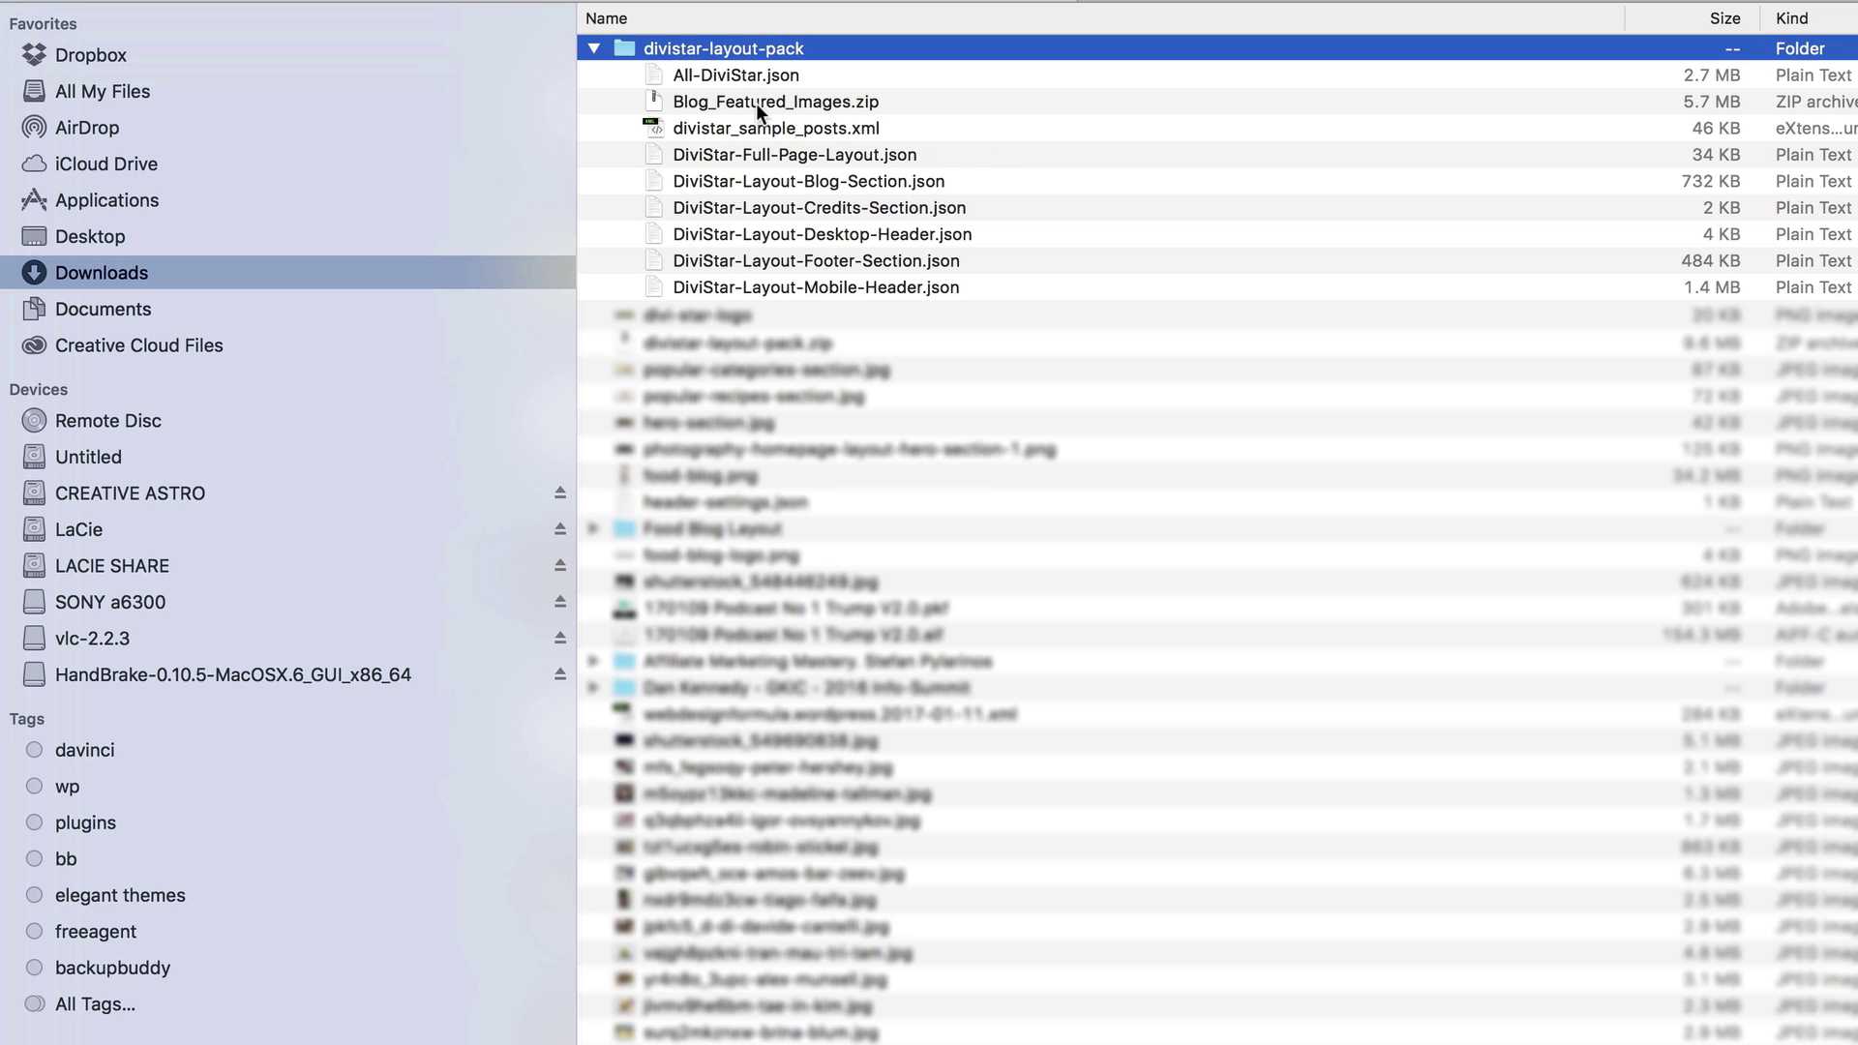
Unzip Blog_Featured_Images.zip inside the divistar-layout-pack folder and expand the extracted Blog_Featured_Images folder.
{"action": "double_click", "coordinate": [816, 102]}
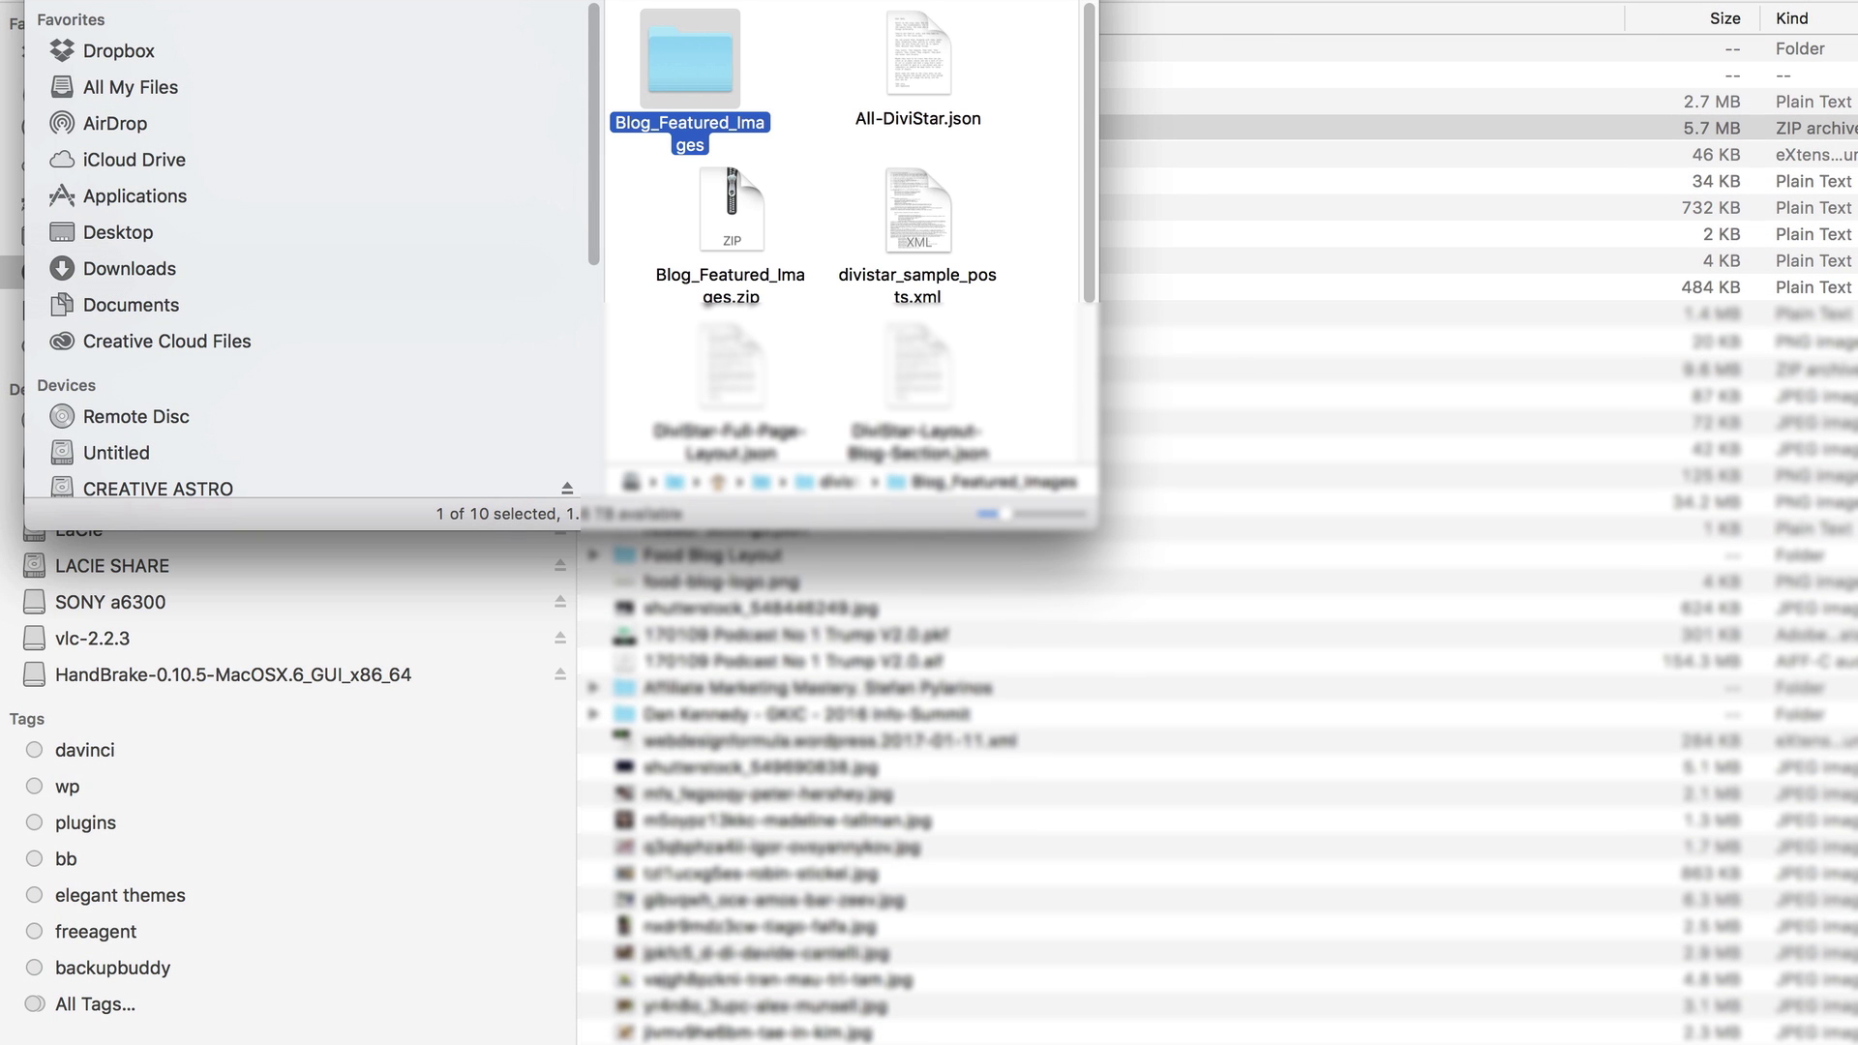
{"action": "key", "text": "super+w"}
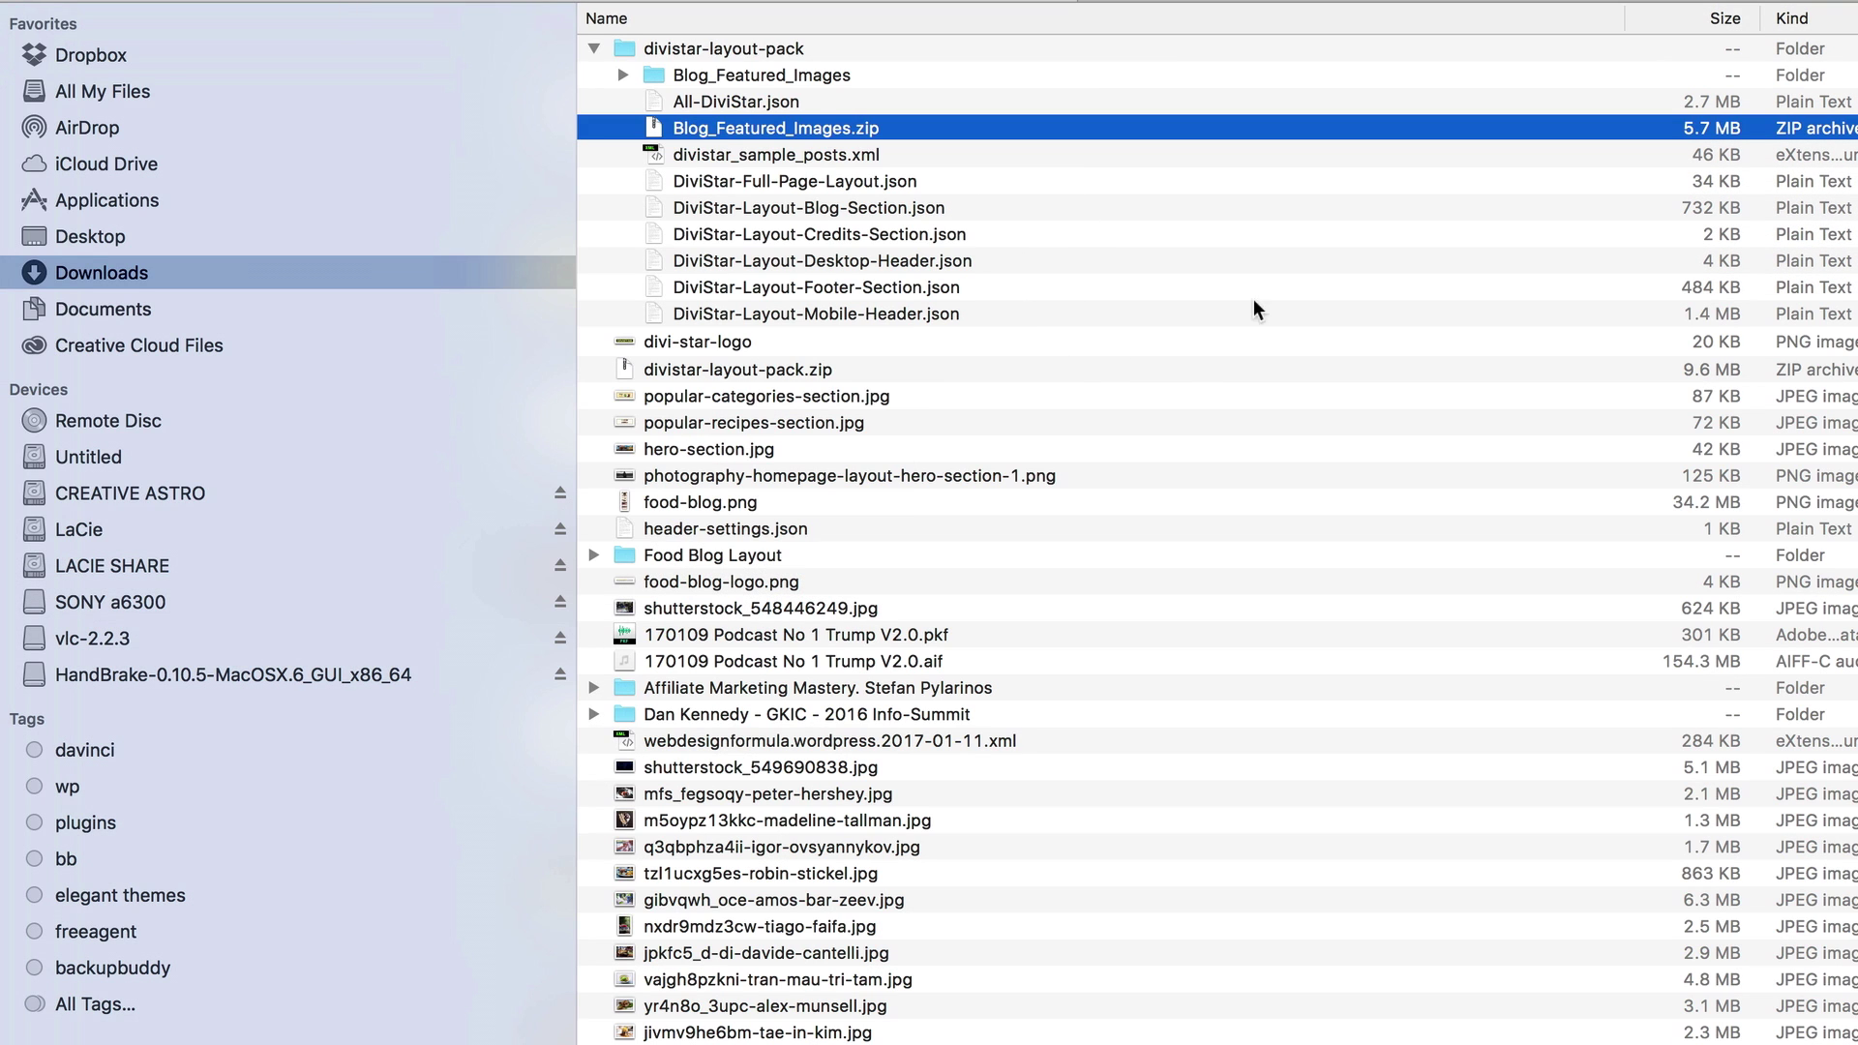
{"action": "left_click", "coordinate": [622, 75]}
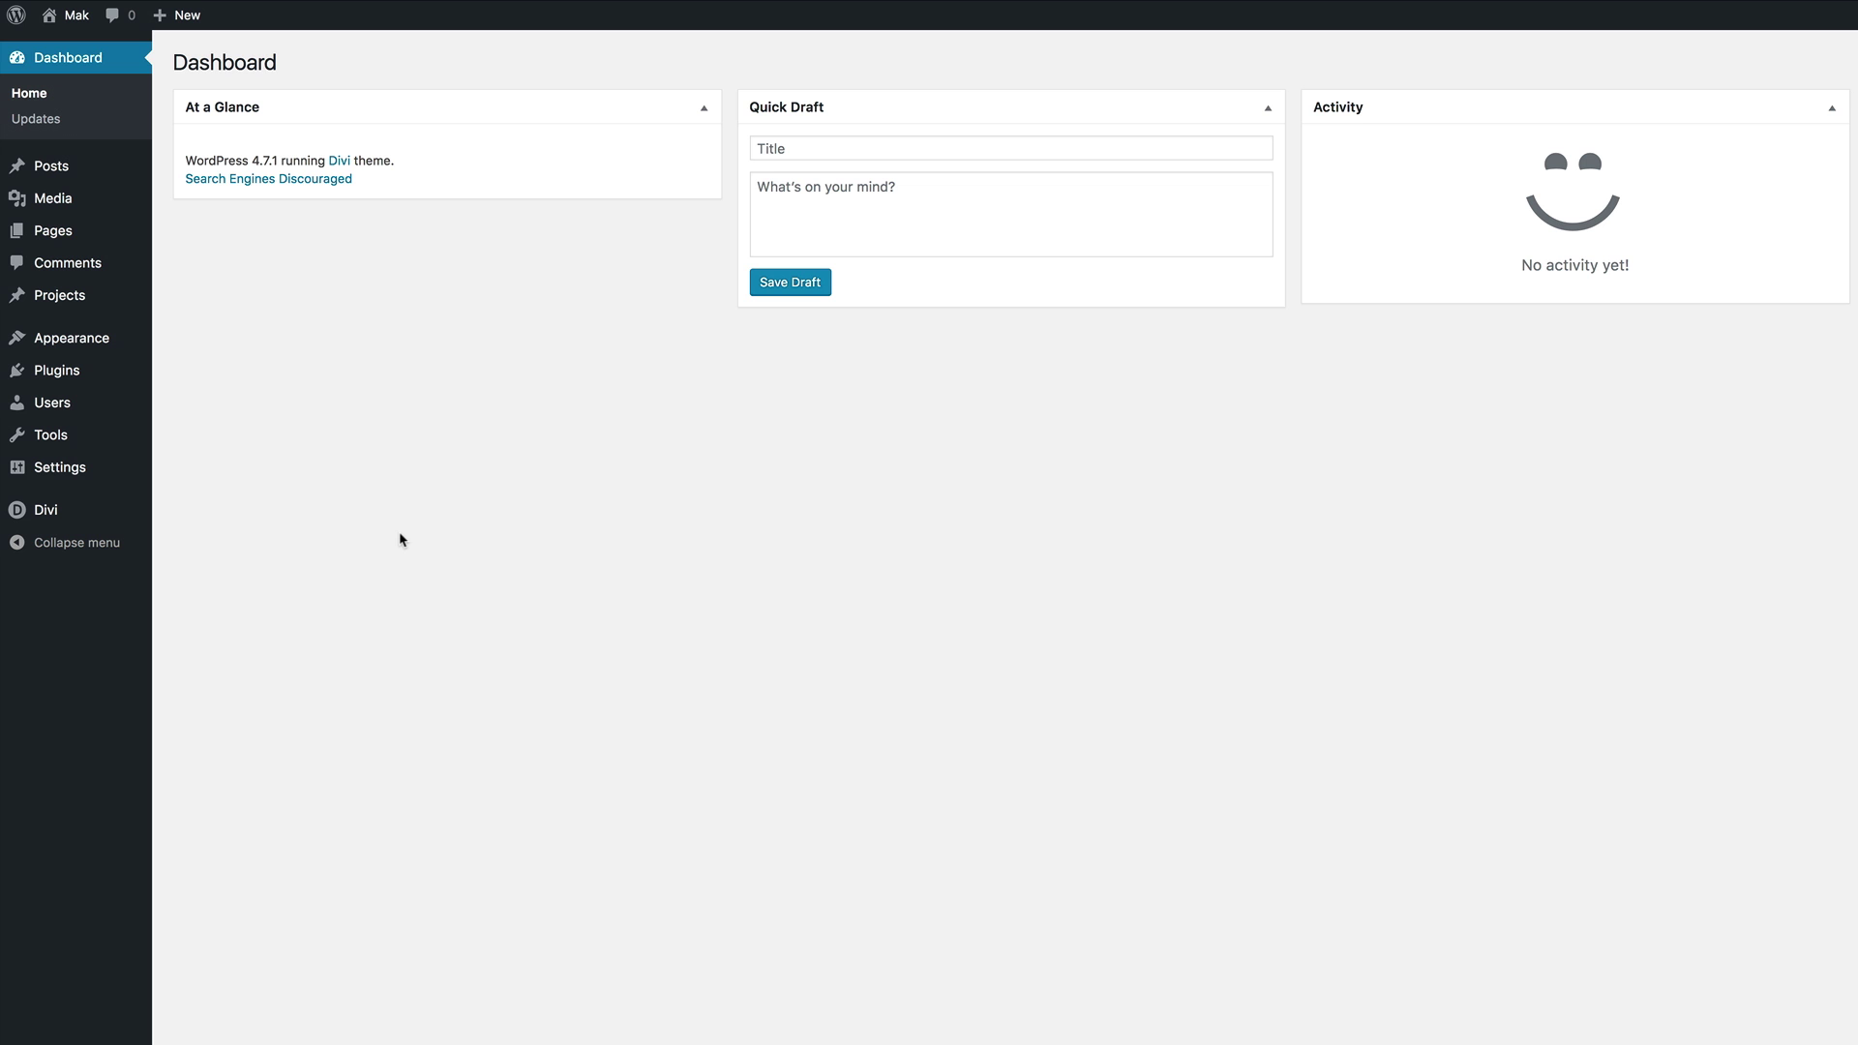
Switch to the WordPress dashboard and open the layout import options in the Divi Library.
{"action": "mouse_move", "coordinate": [48, 518]}
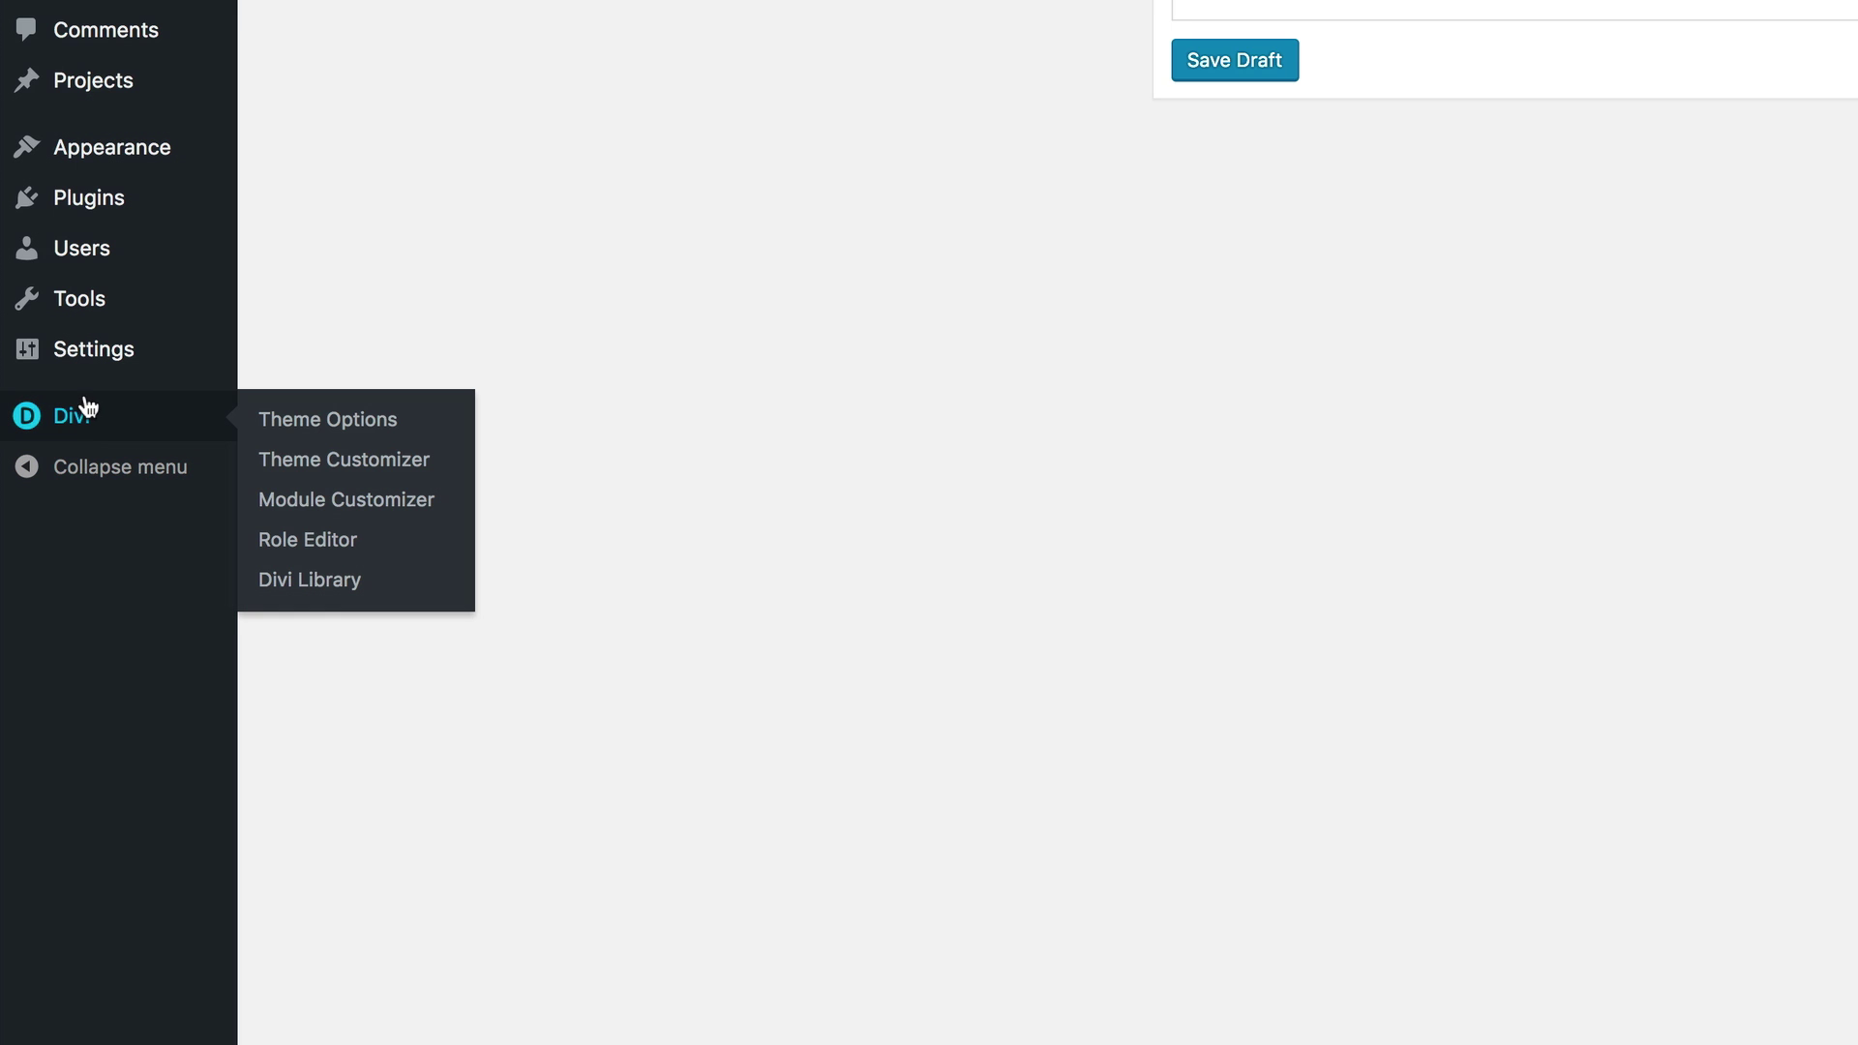
{"action": "left_click", "coordinate": [324, 581]}
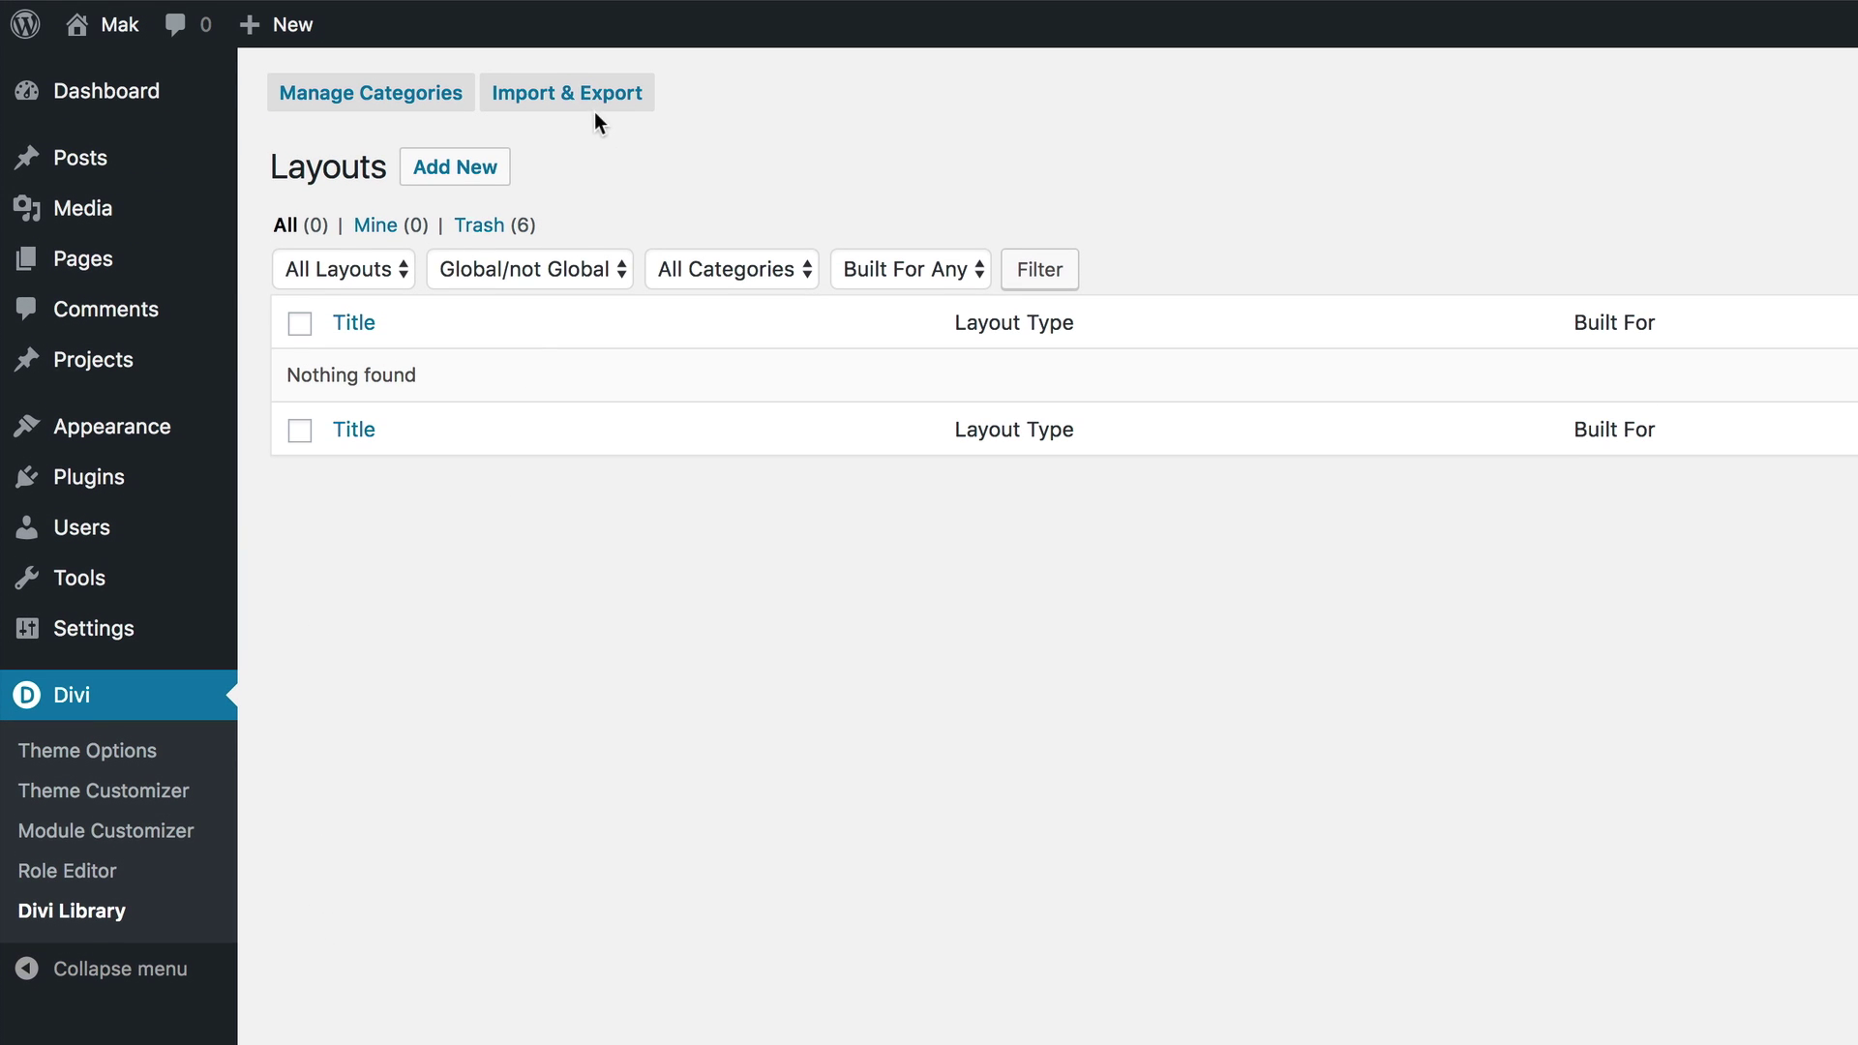
{"action": "left_click", "coordinate": [588, 95]}
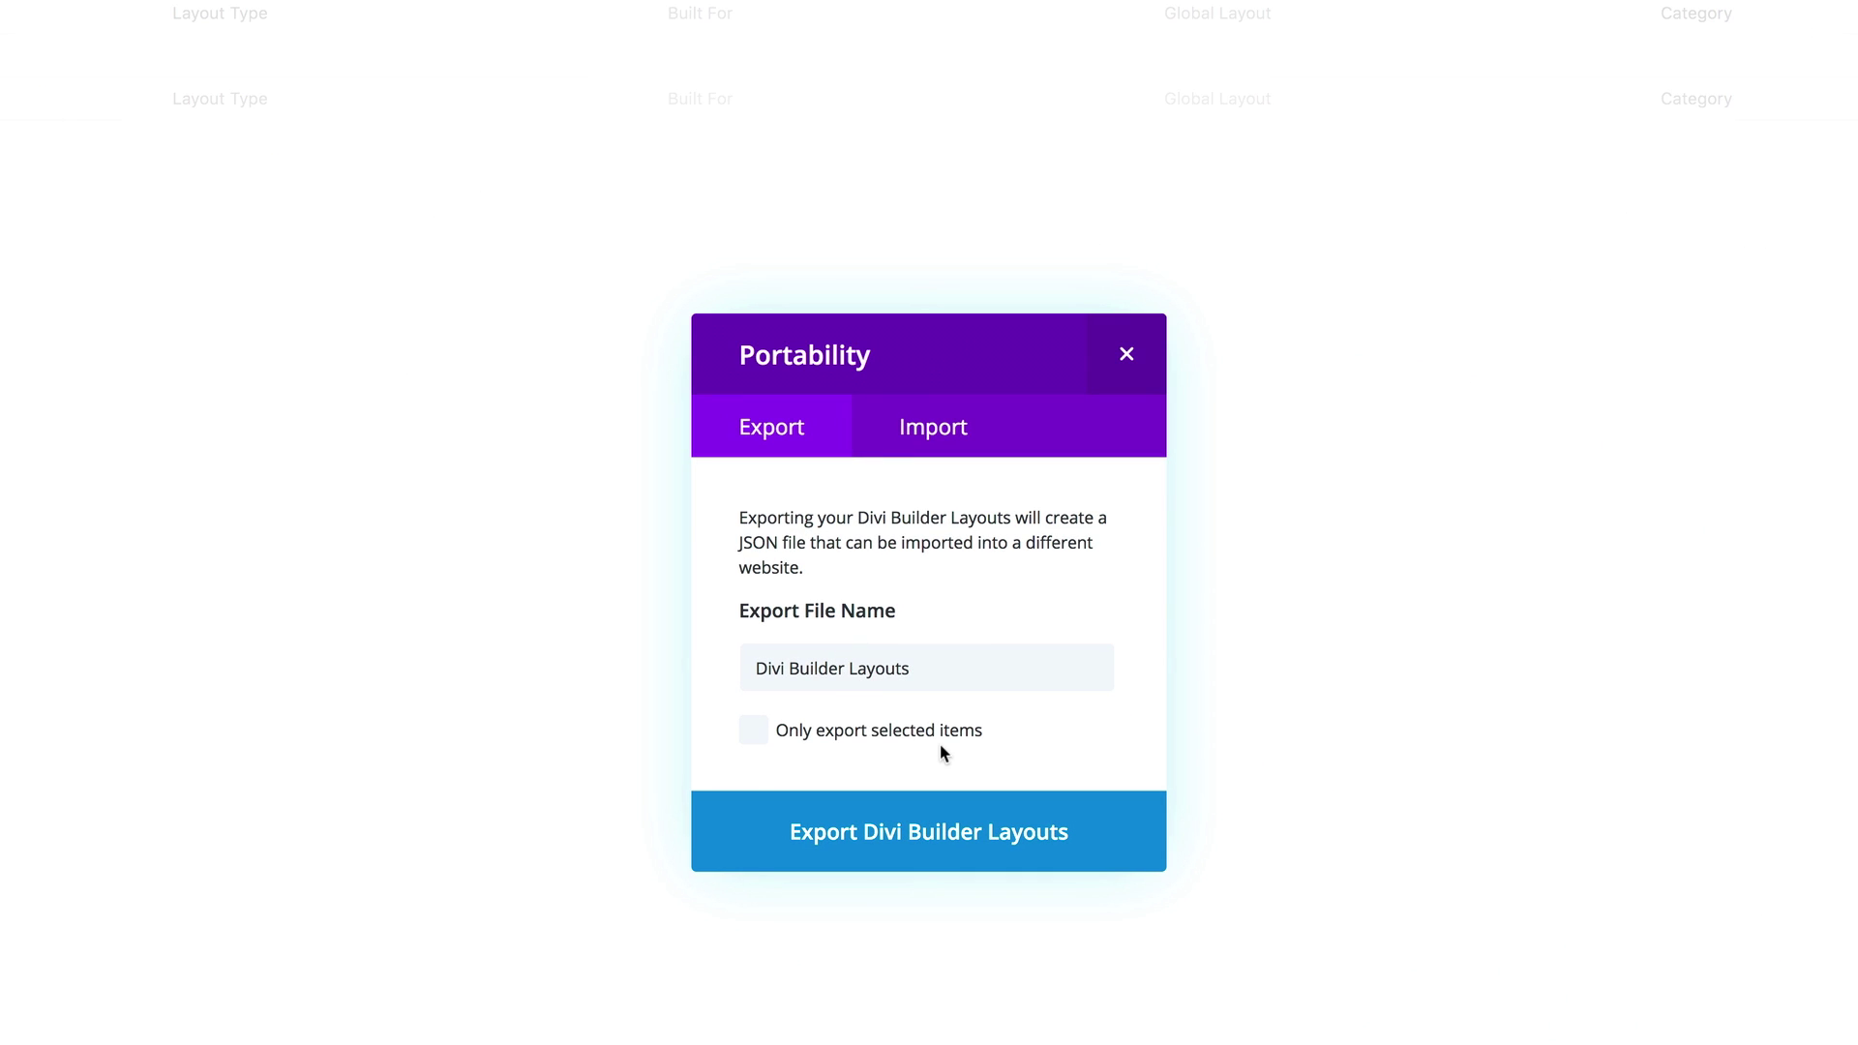
{"action": "left_click", "coordinate": [952, 432]}
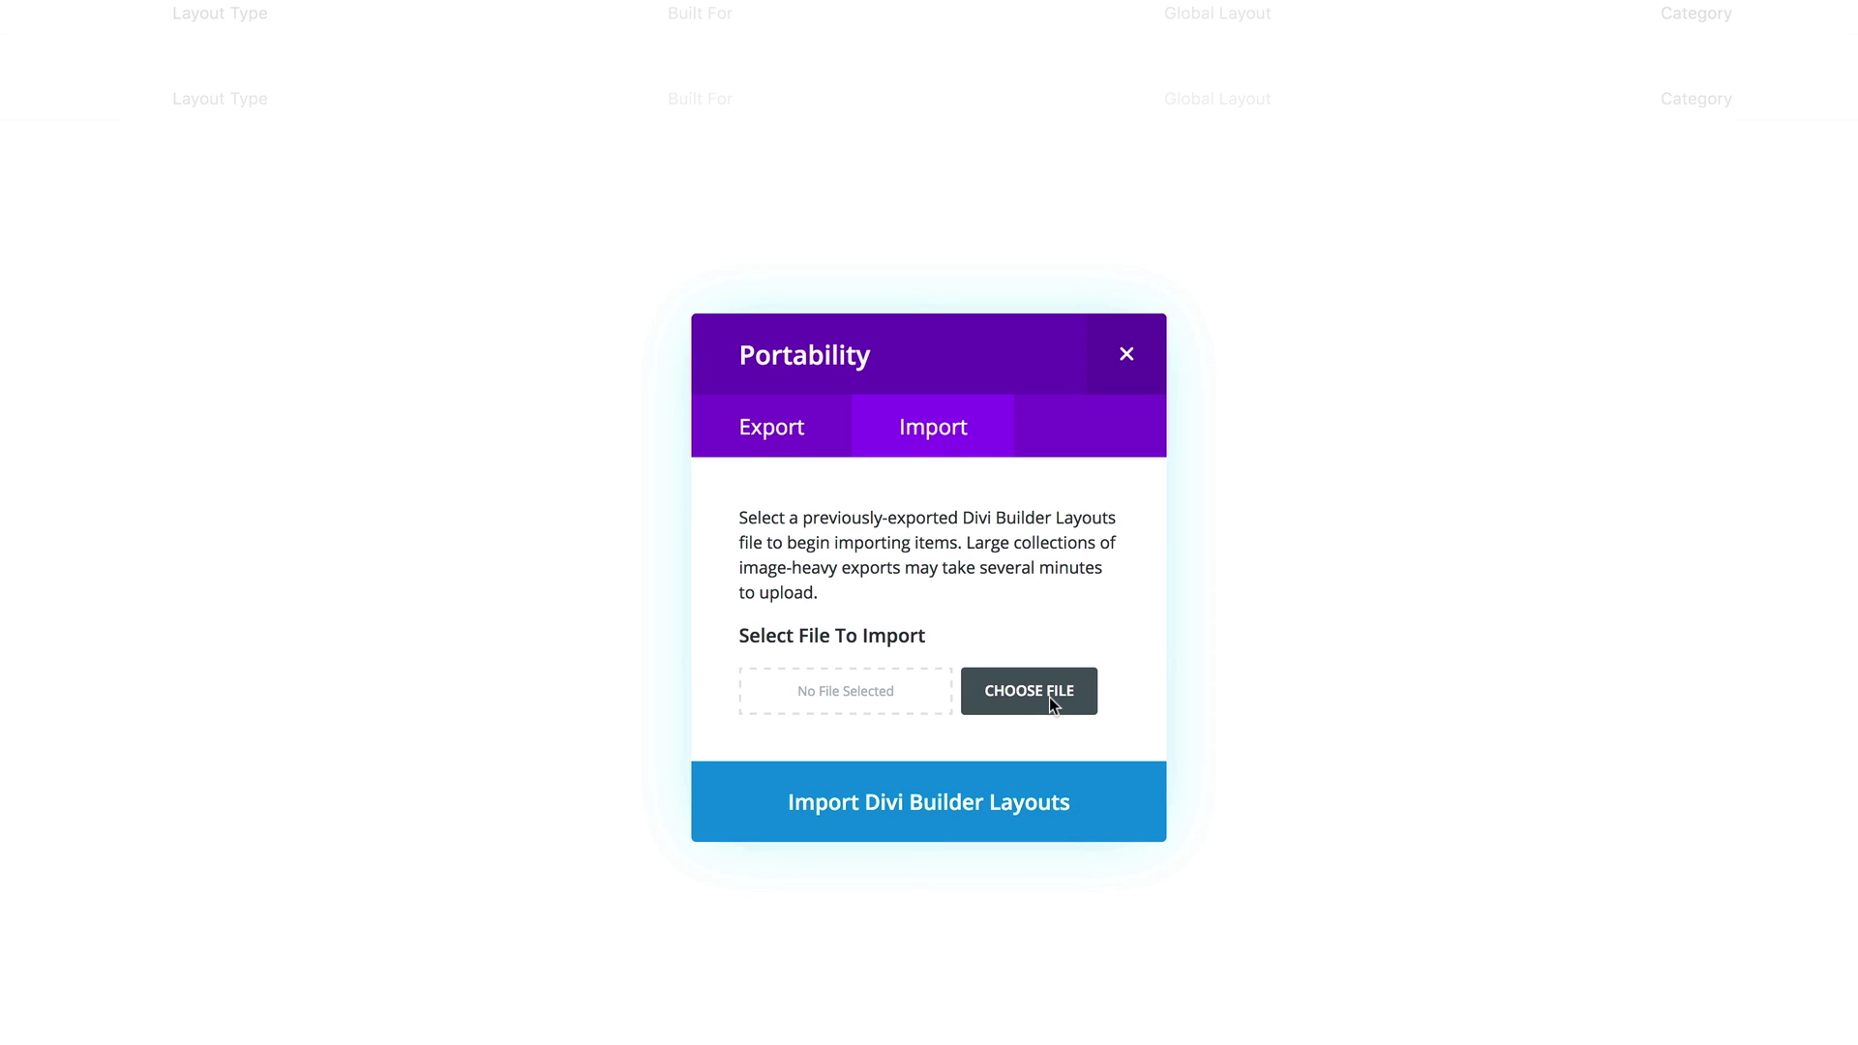
Import All-DiviStar.json from the divistar-layout-pack folder in Downloads into the Divi Library.
{"action": "left_click", "coordinate": [1049, 697]}
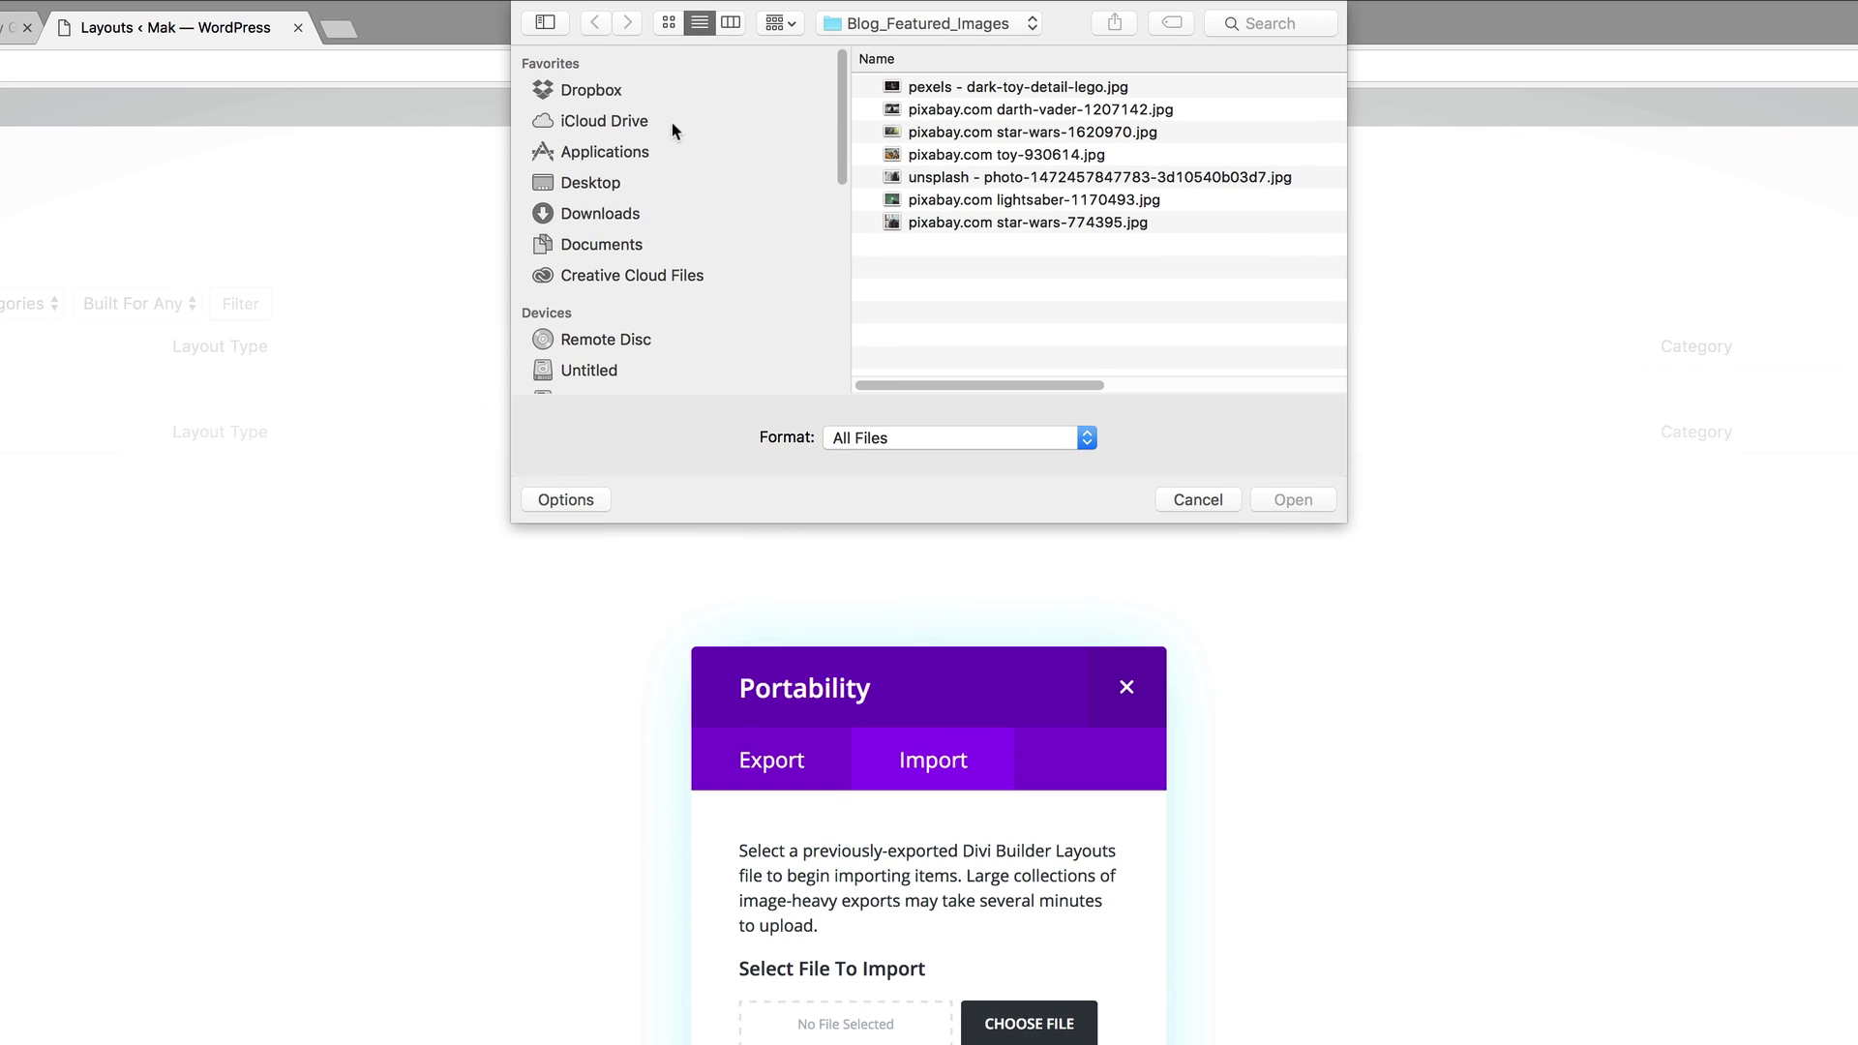
{"action": "left_click", "coordinate": [609, 214]}
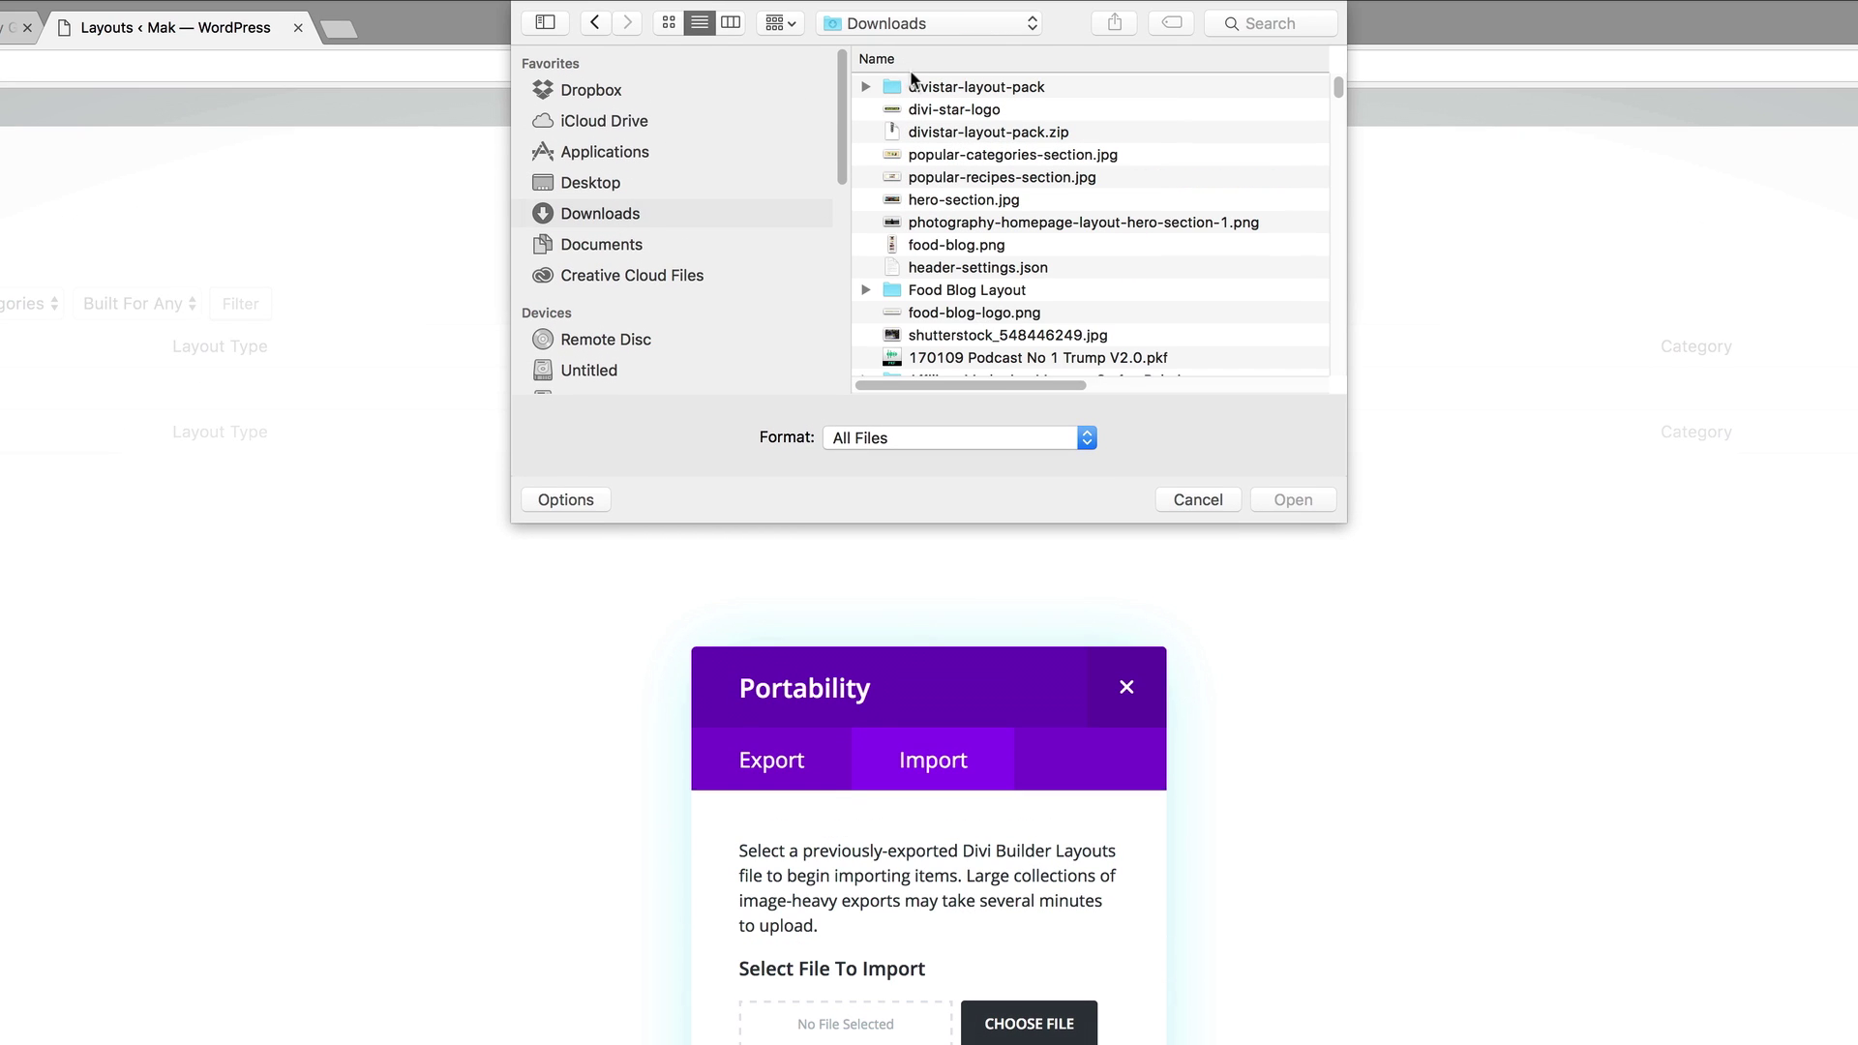
{"action": "left_click", "coordinate": [866, 85]}
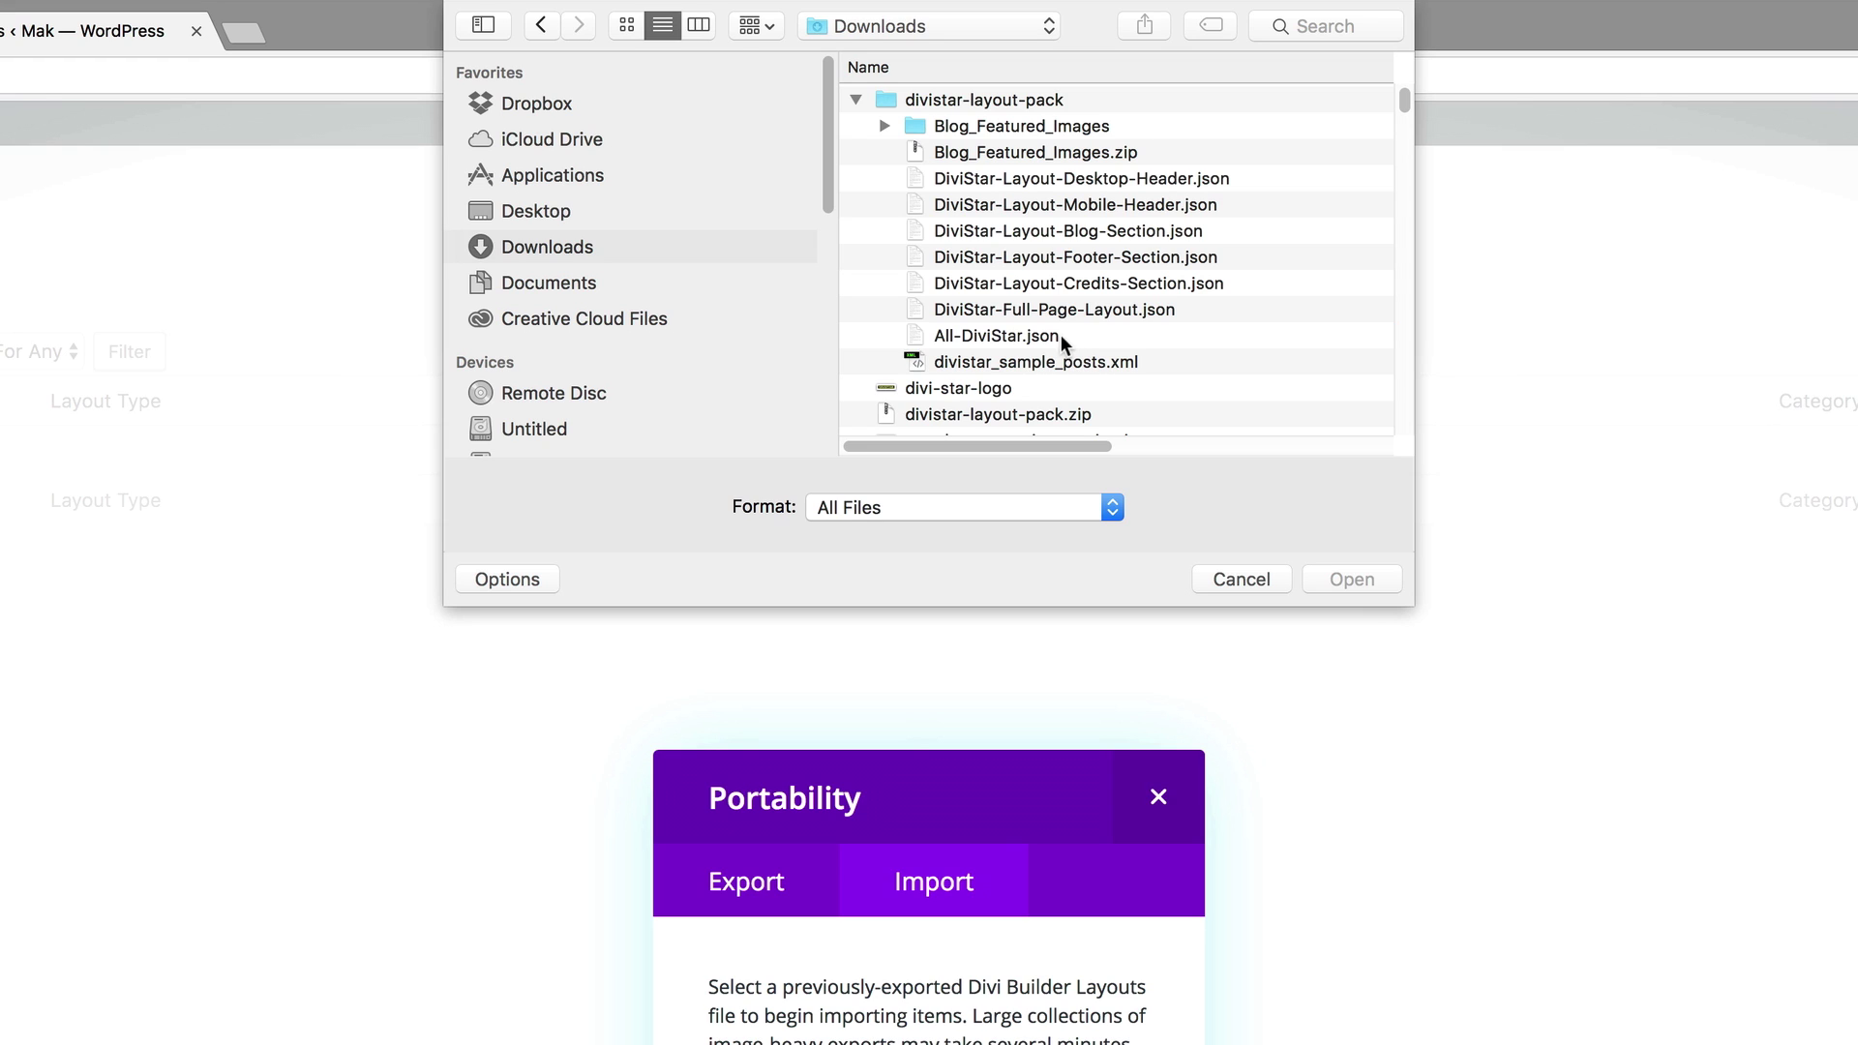
{"action": "left_click", "coordinate": [1061, 335]}
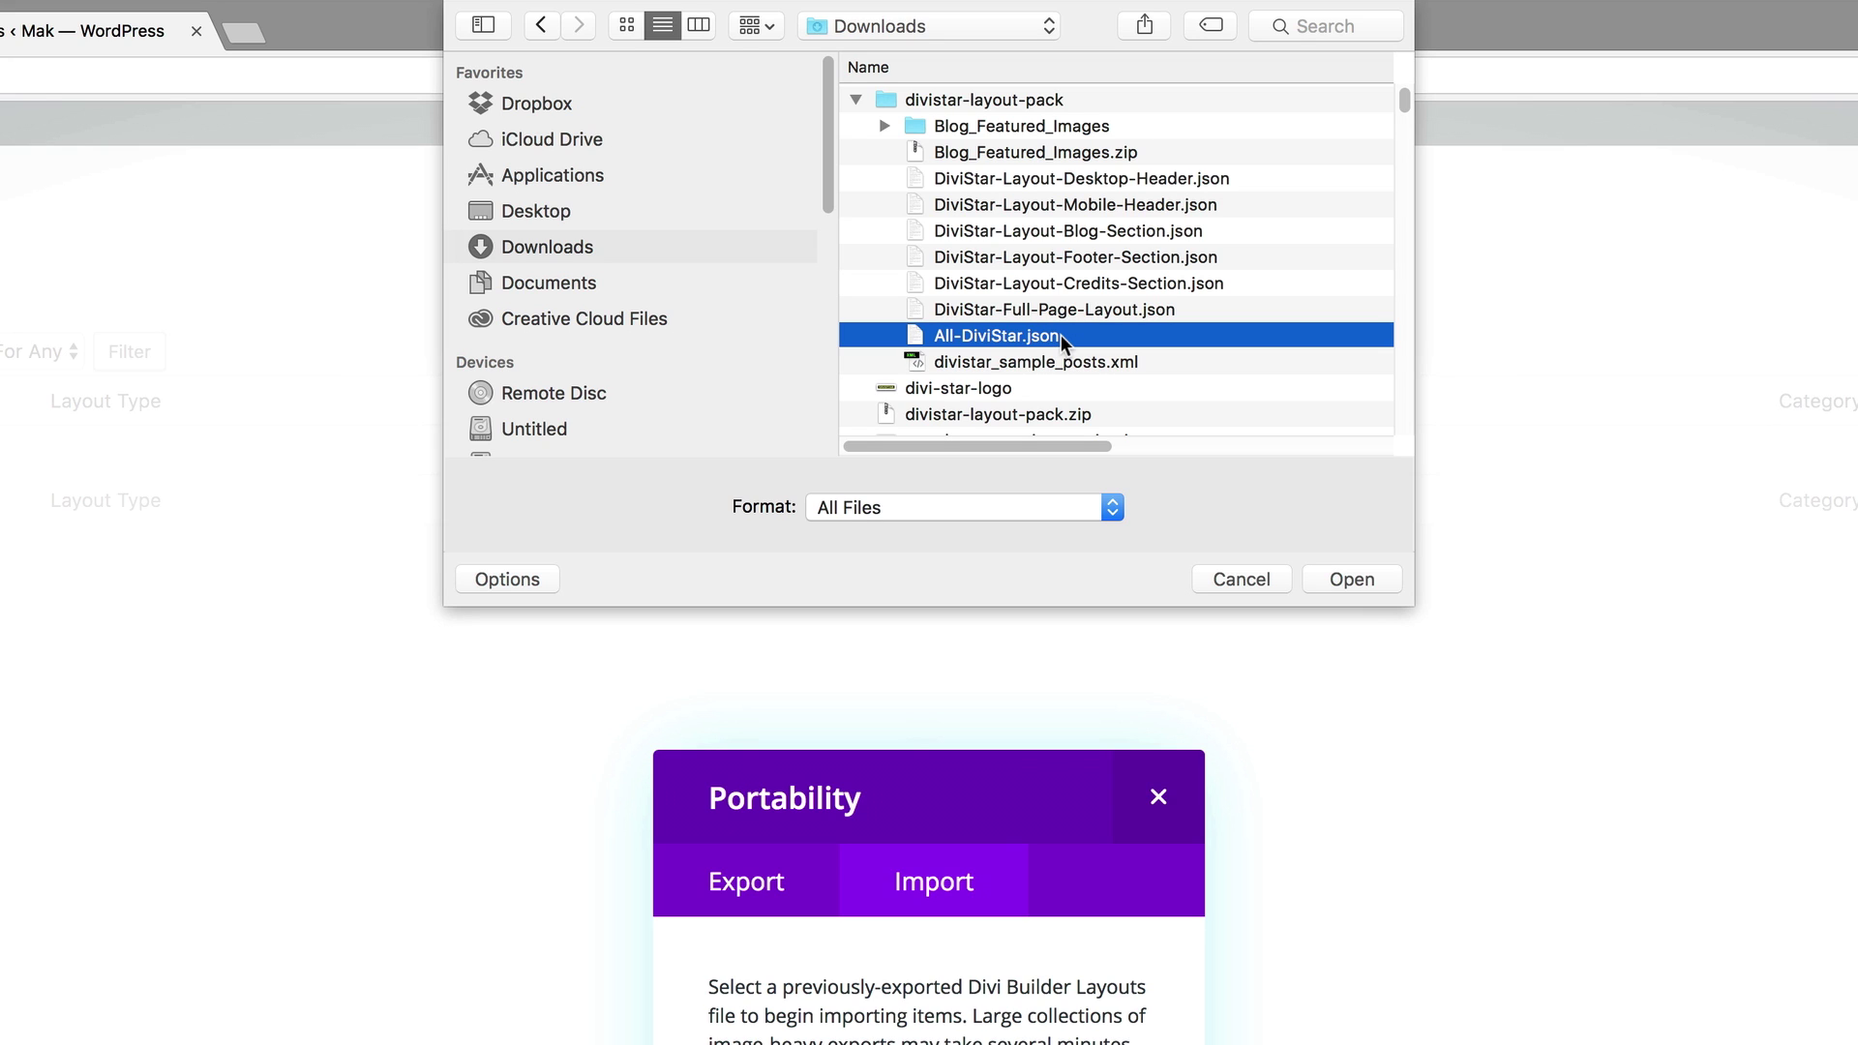
{"action": "double_click", "coordinate": [1003, 336]}
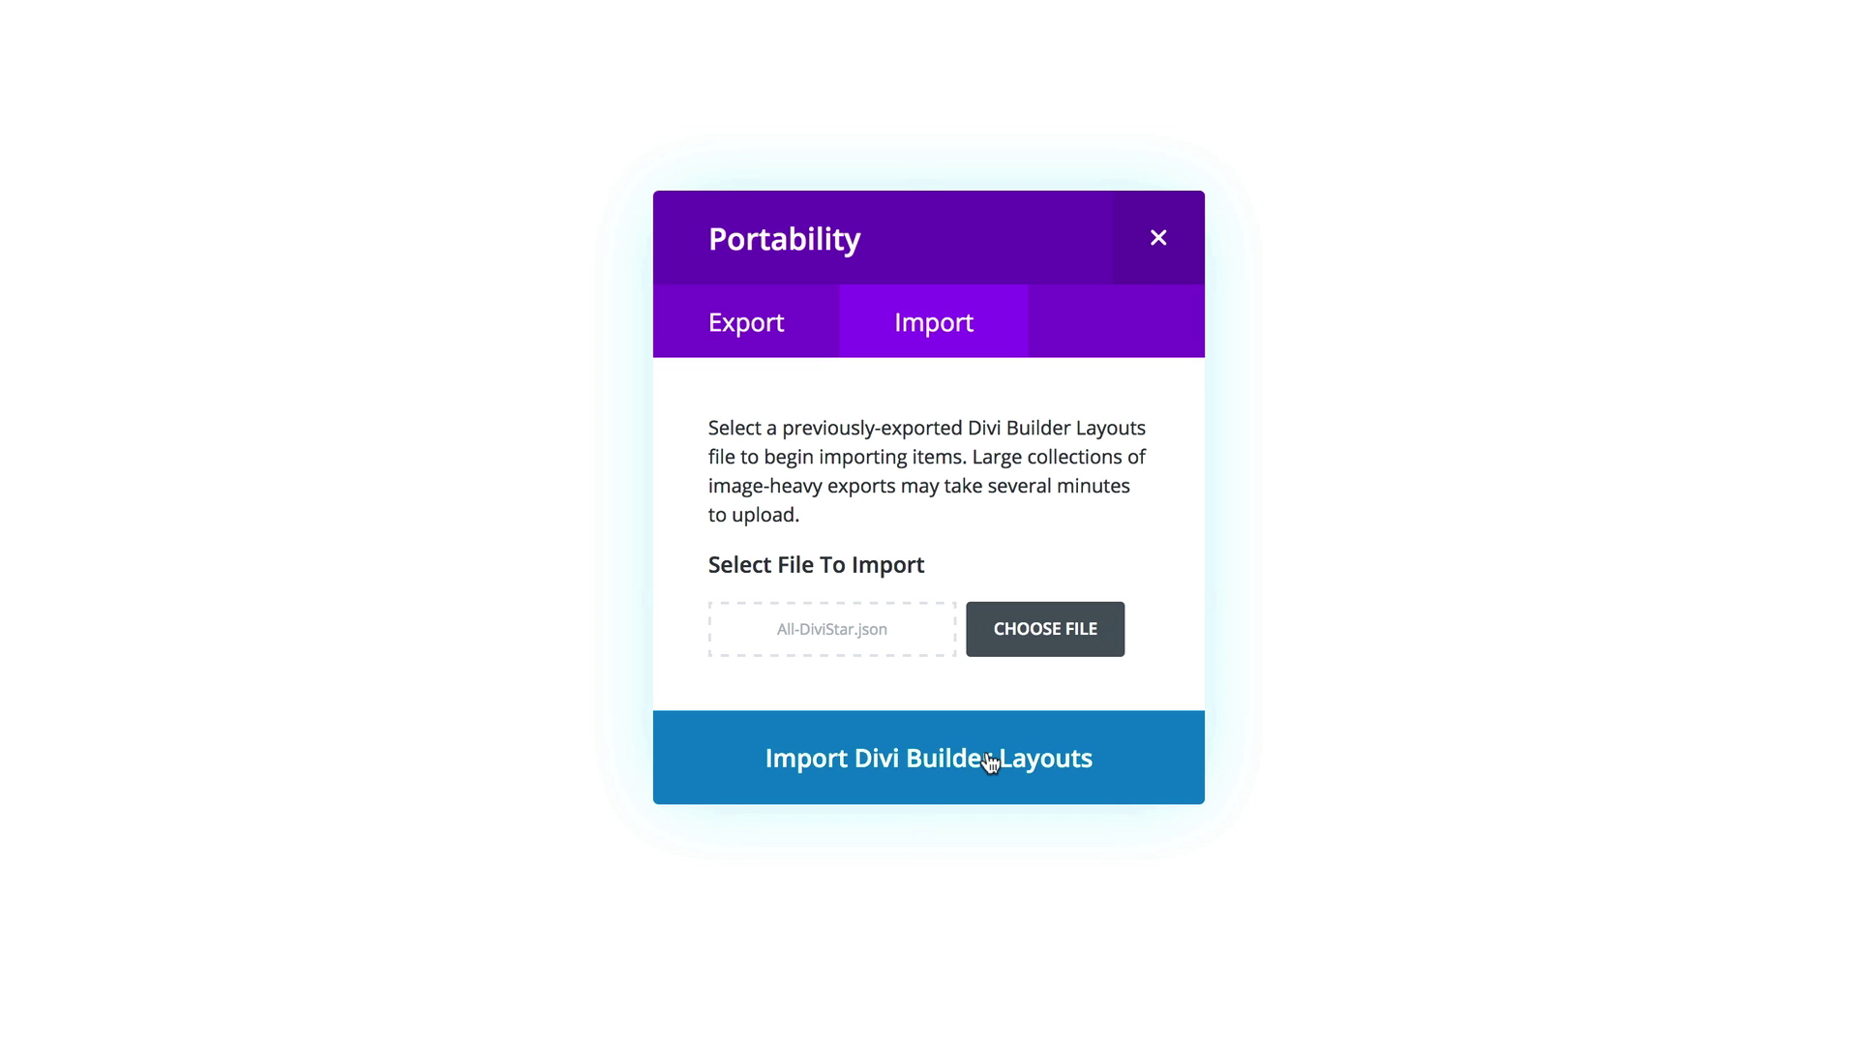
{"action": "left_click", "coordinate": [985, 756]}
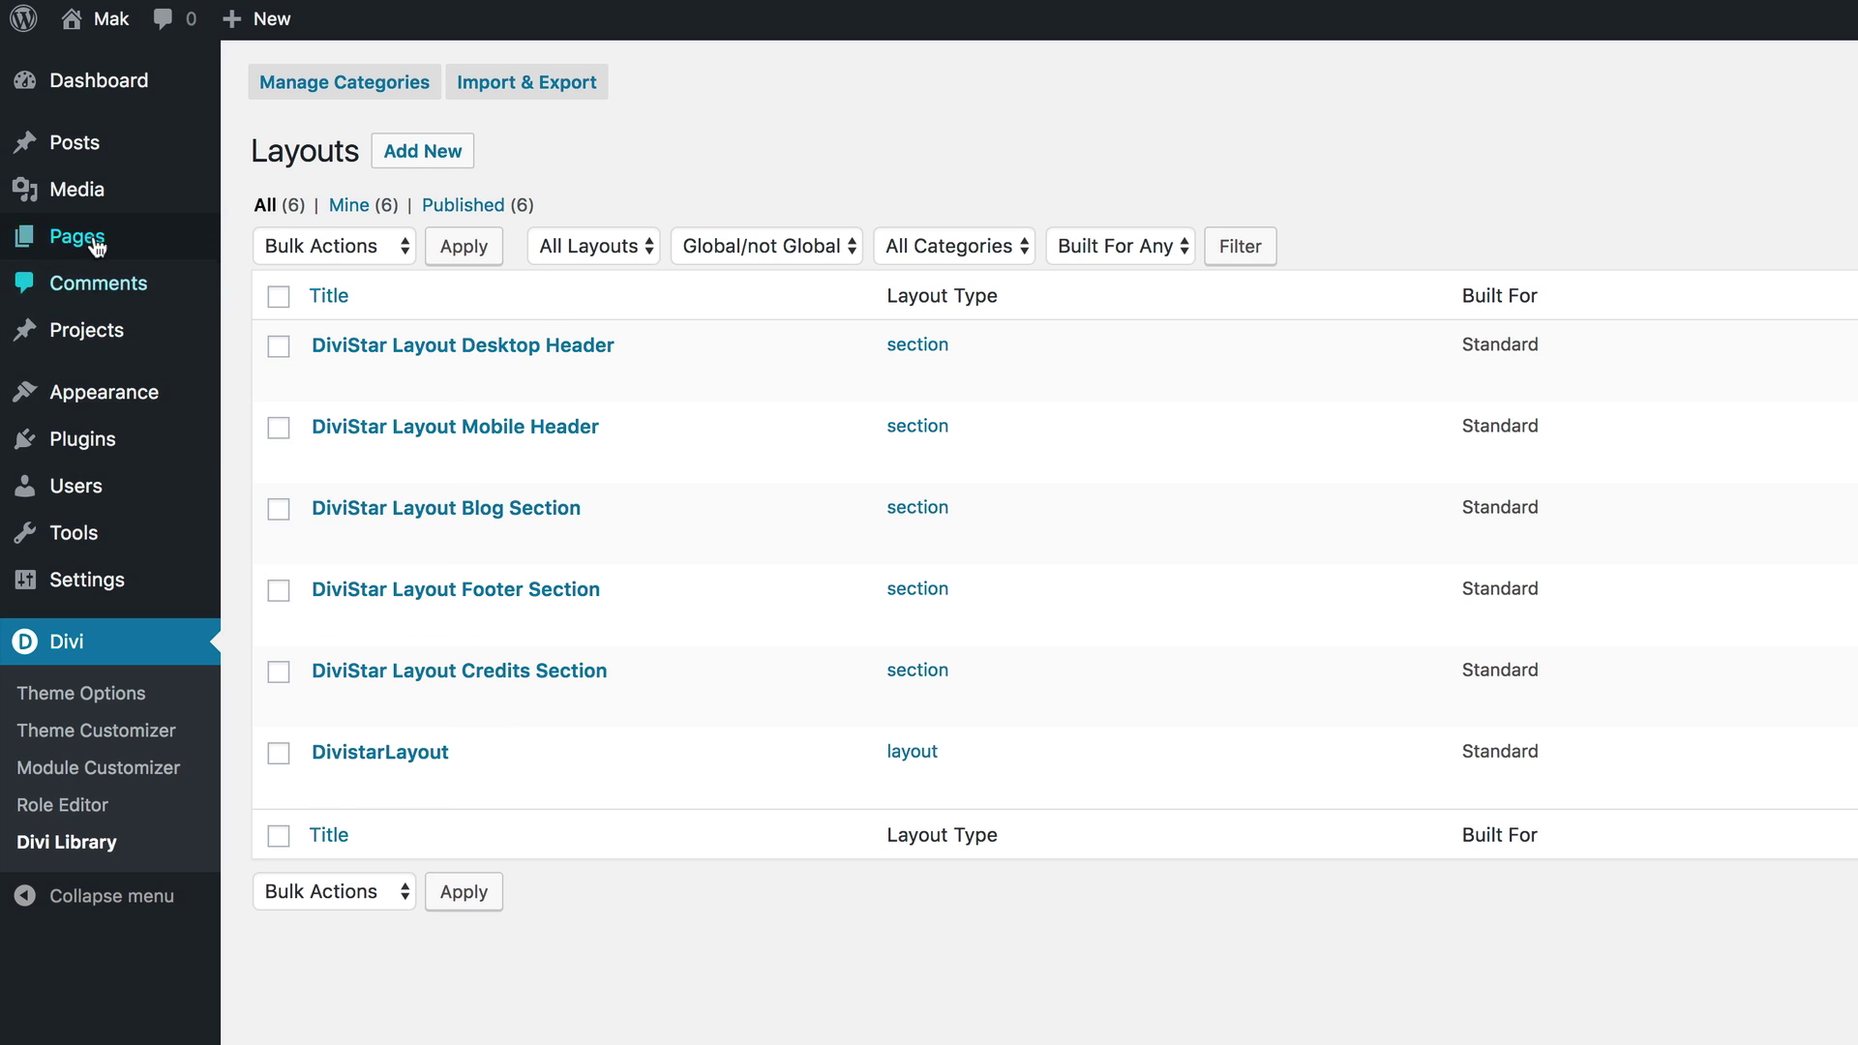
Create a new page titled "Divi Star" and enable the Divi Builder for it.
{"action": "mouse_move", "coordinate": [125, 241]}
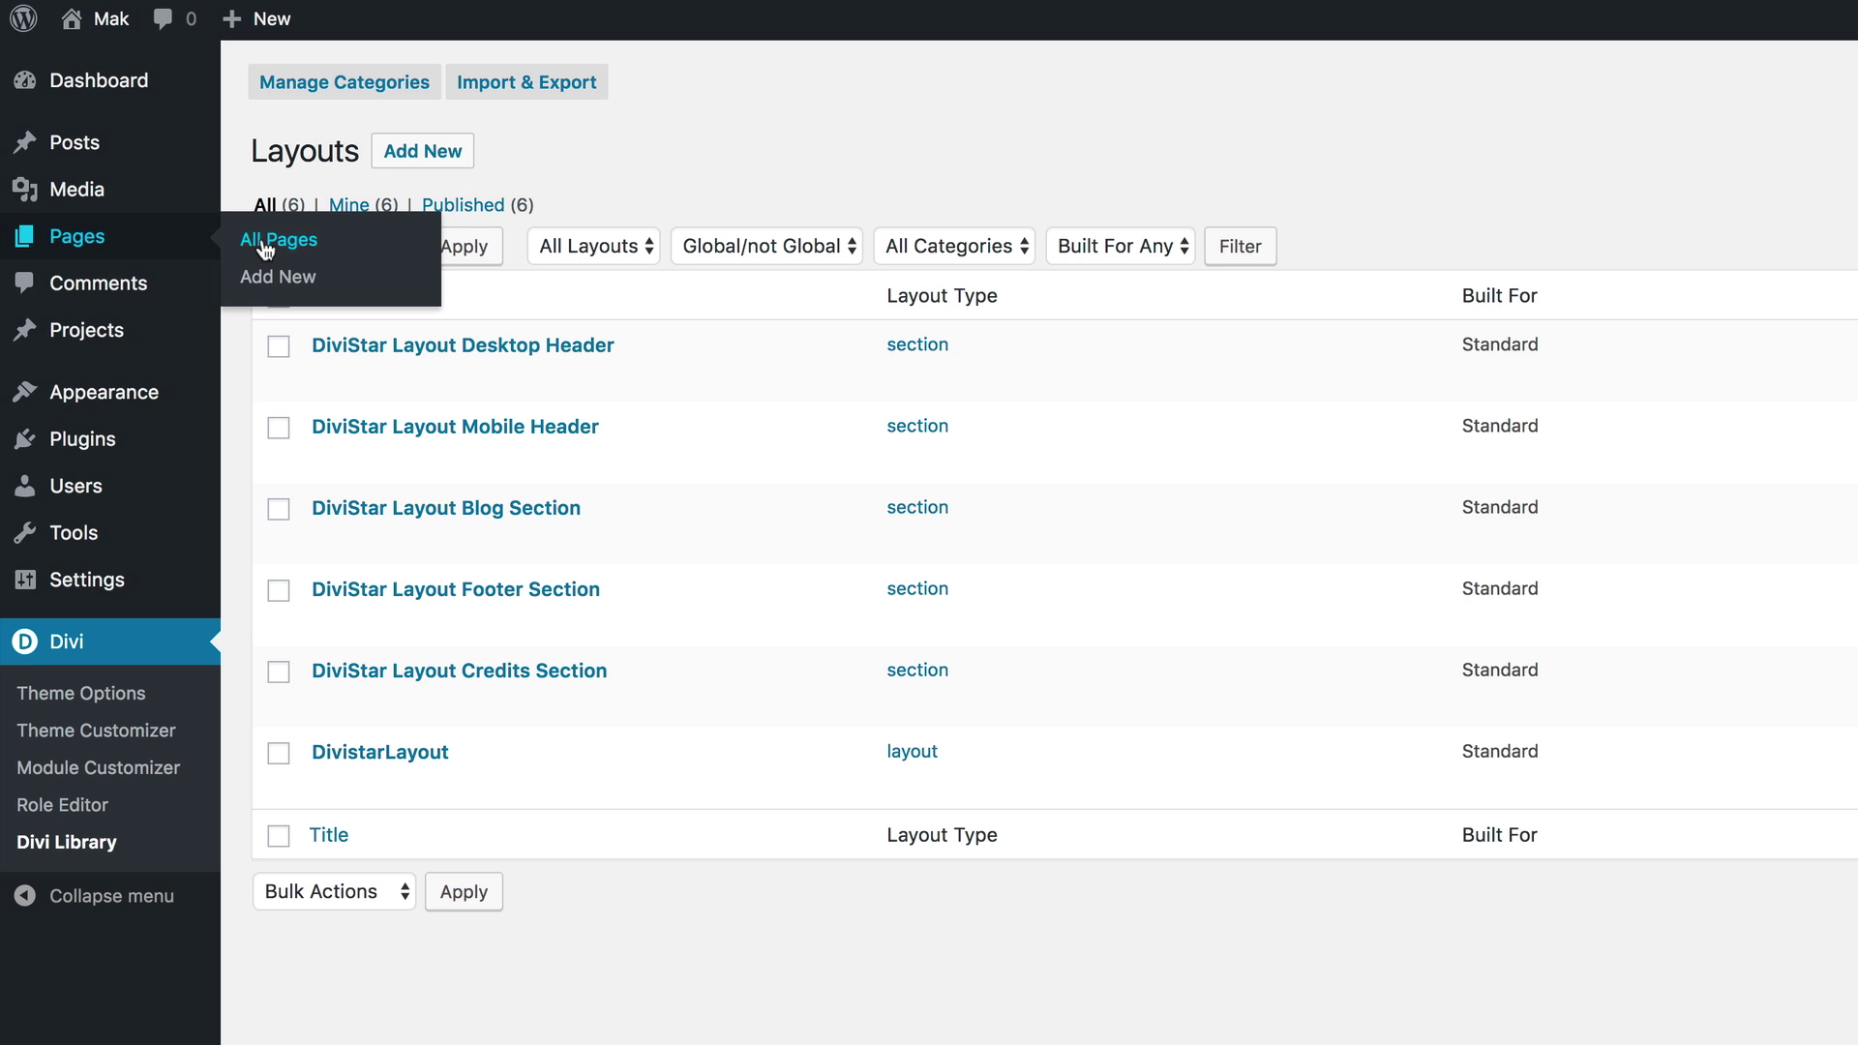
{"action": "left_click", "coordinate": [274, 281]}
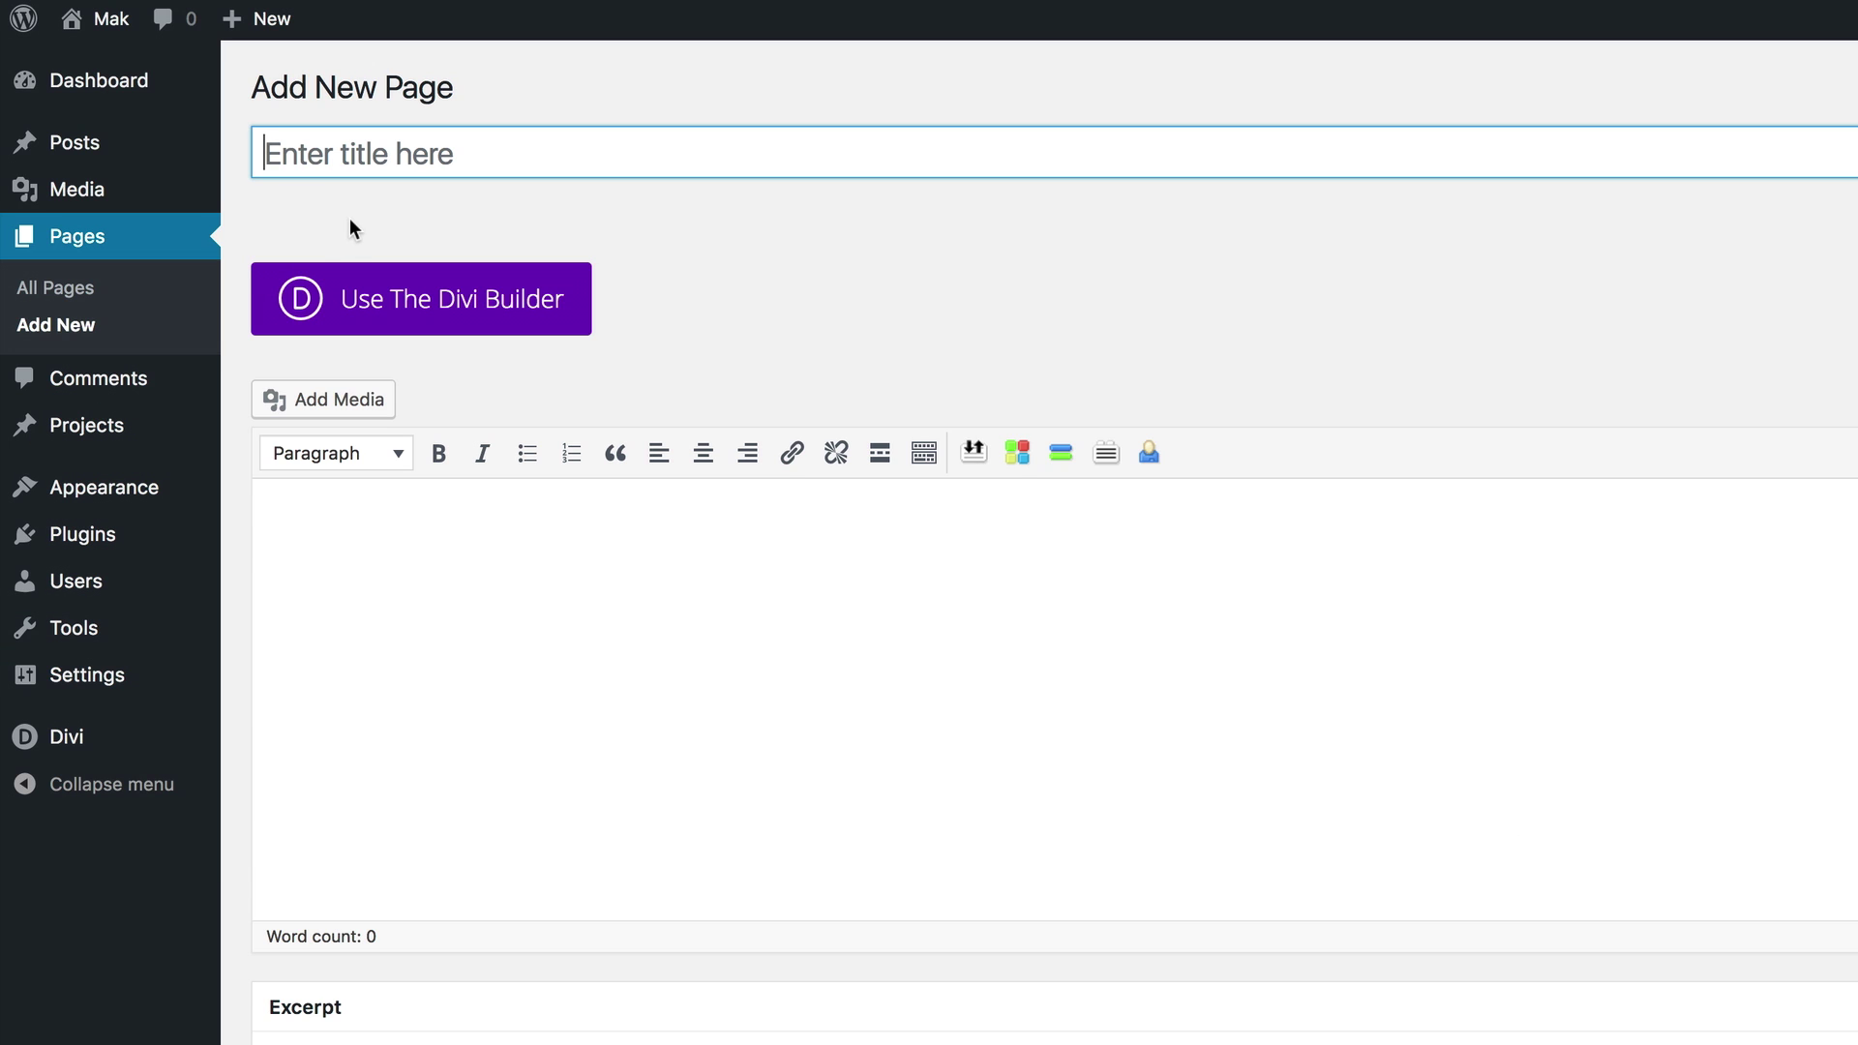
{"action": "type", "text": "Divi Star"}
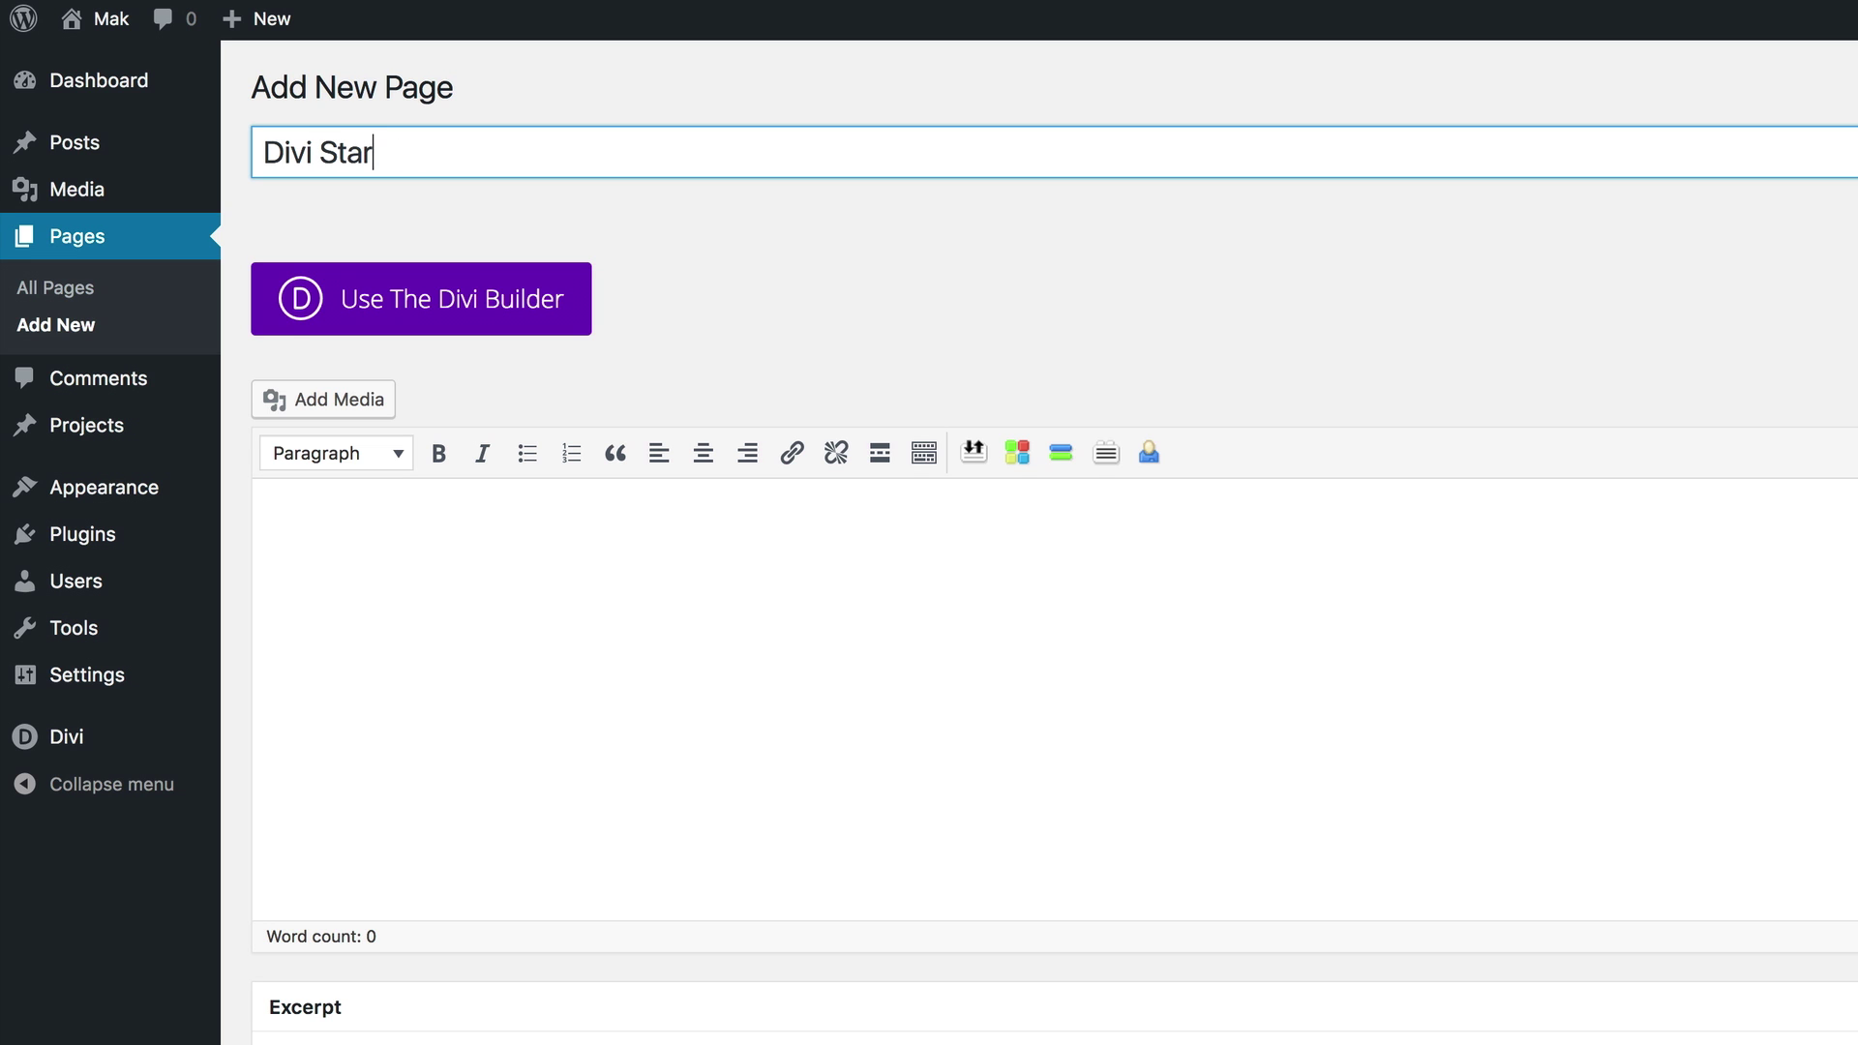
{"action": "left_click", "coordinate": [443, 305]}
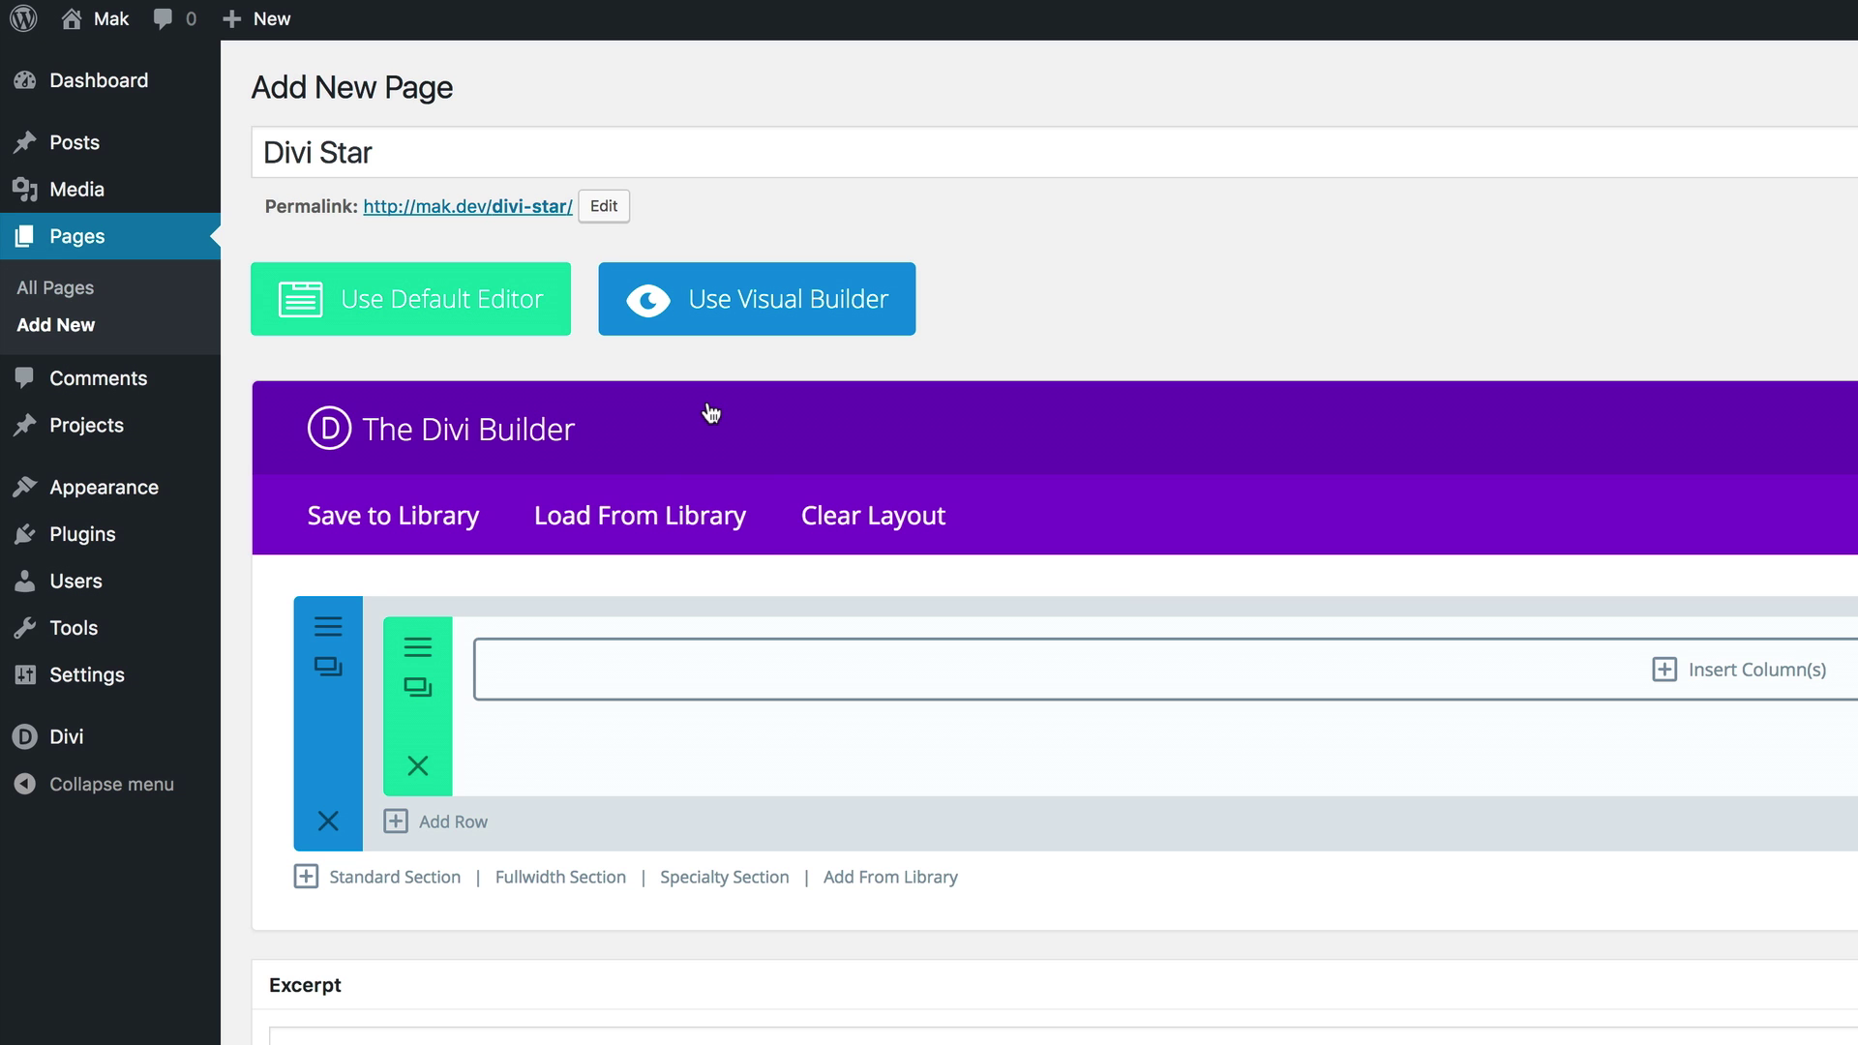
Load DivistarLayout from the library into the page, replacing the existing content.
{"action": "left_click", "coordinate": [635, 519]}
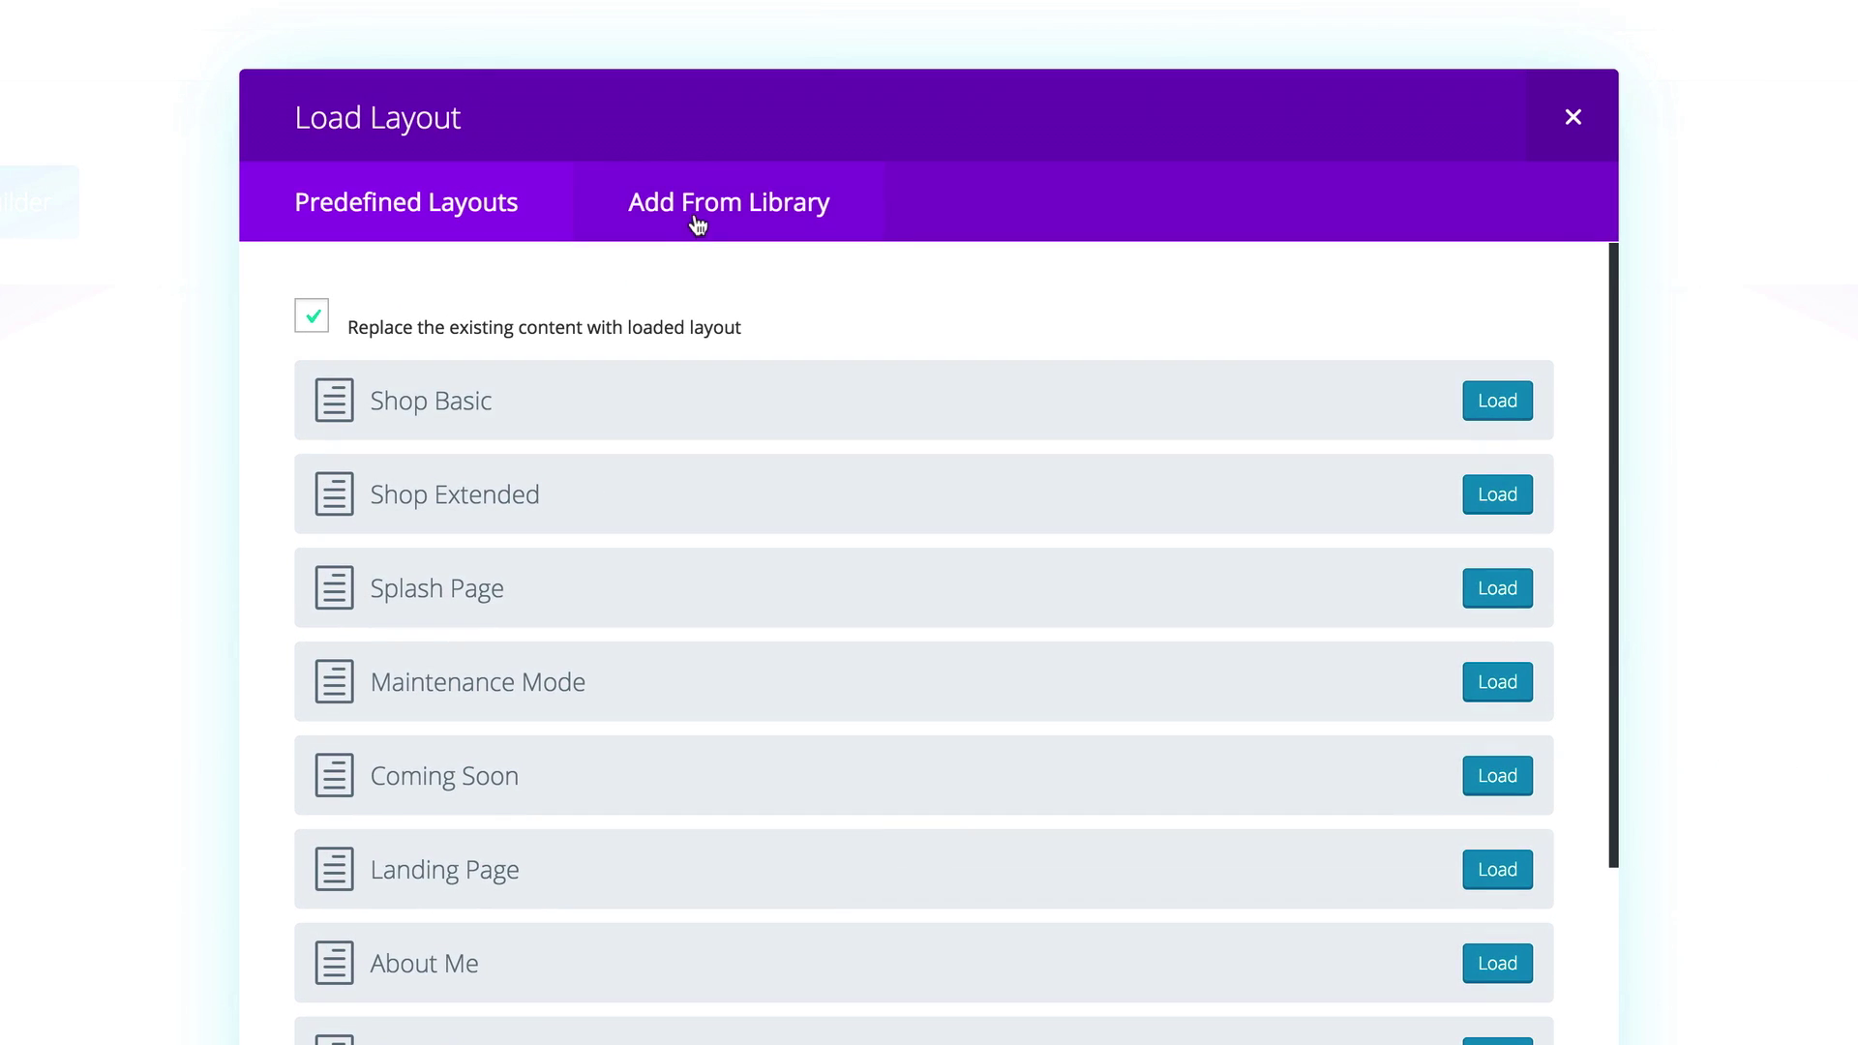
{"action": "left_click", "coordinate": [694, 217]}
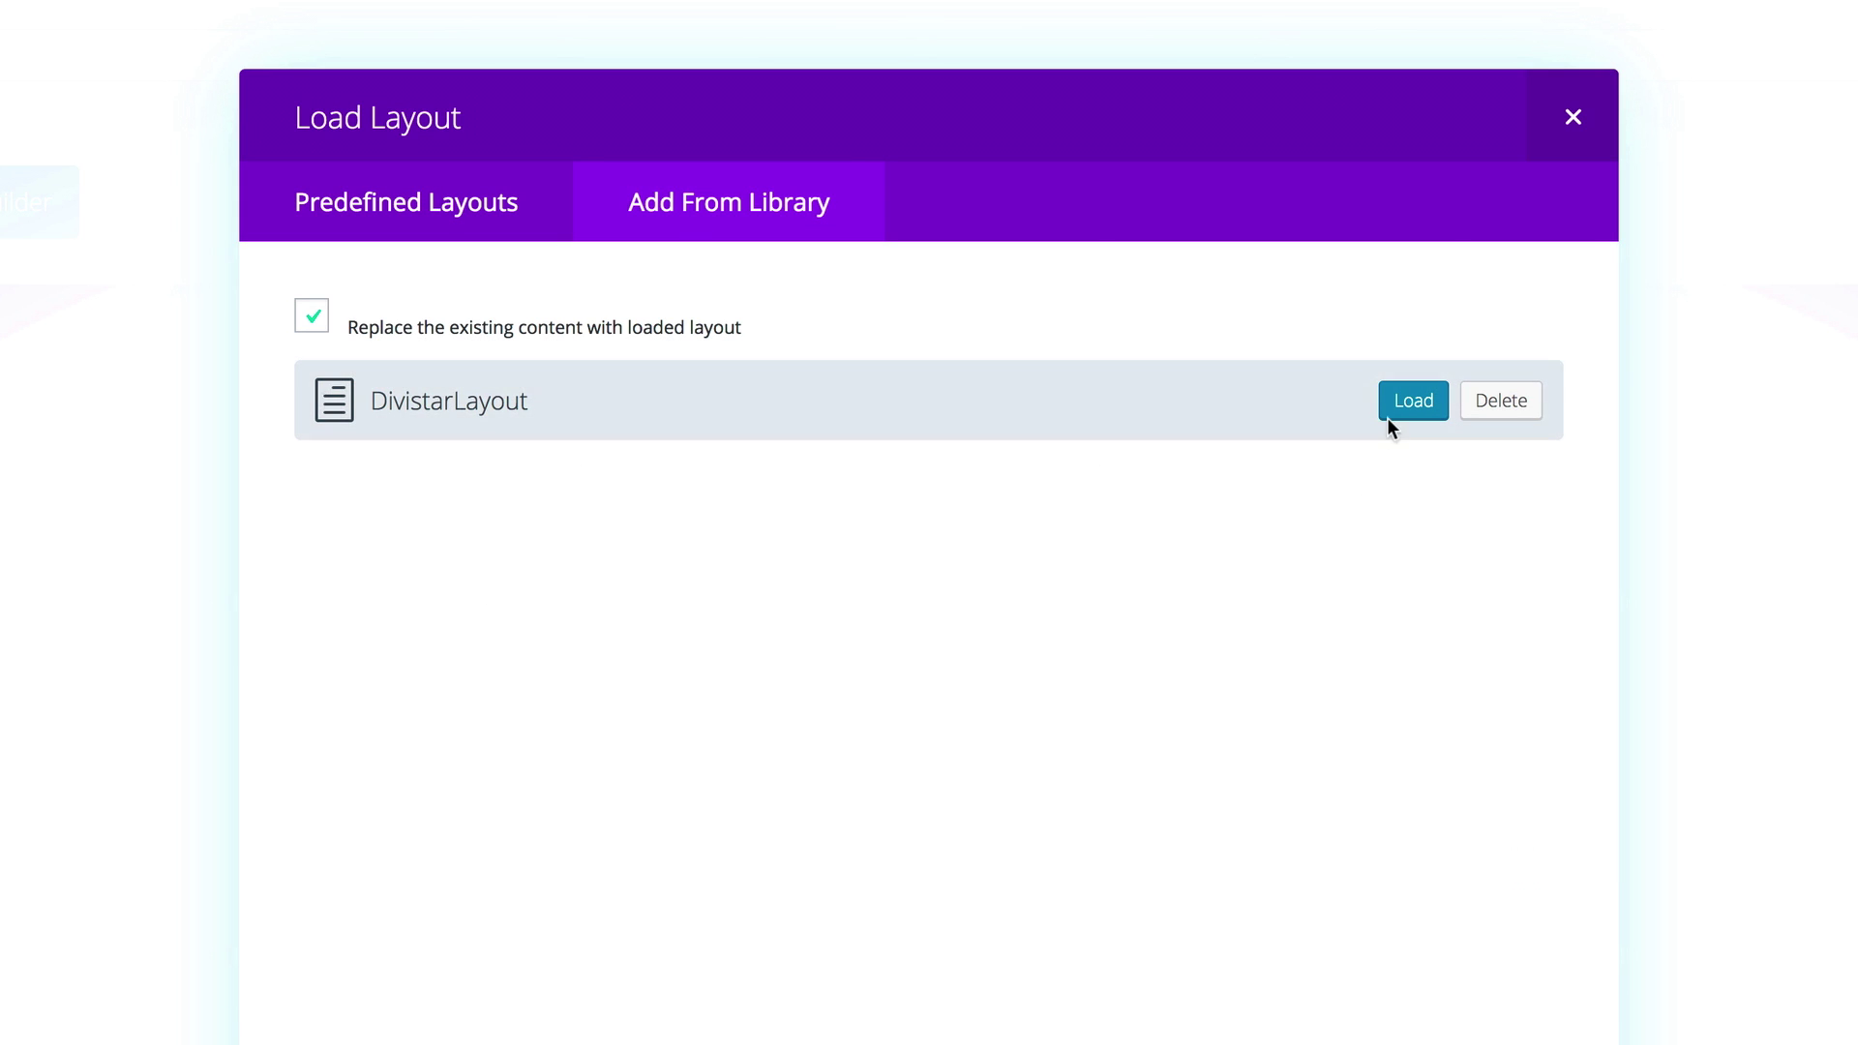
{"action": "left_click", "coordinate": [1410, 404]}
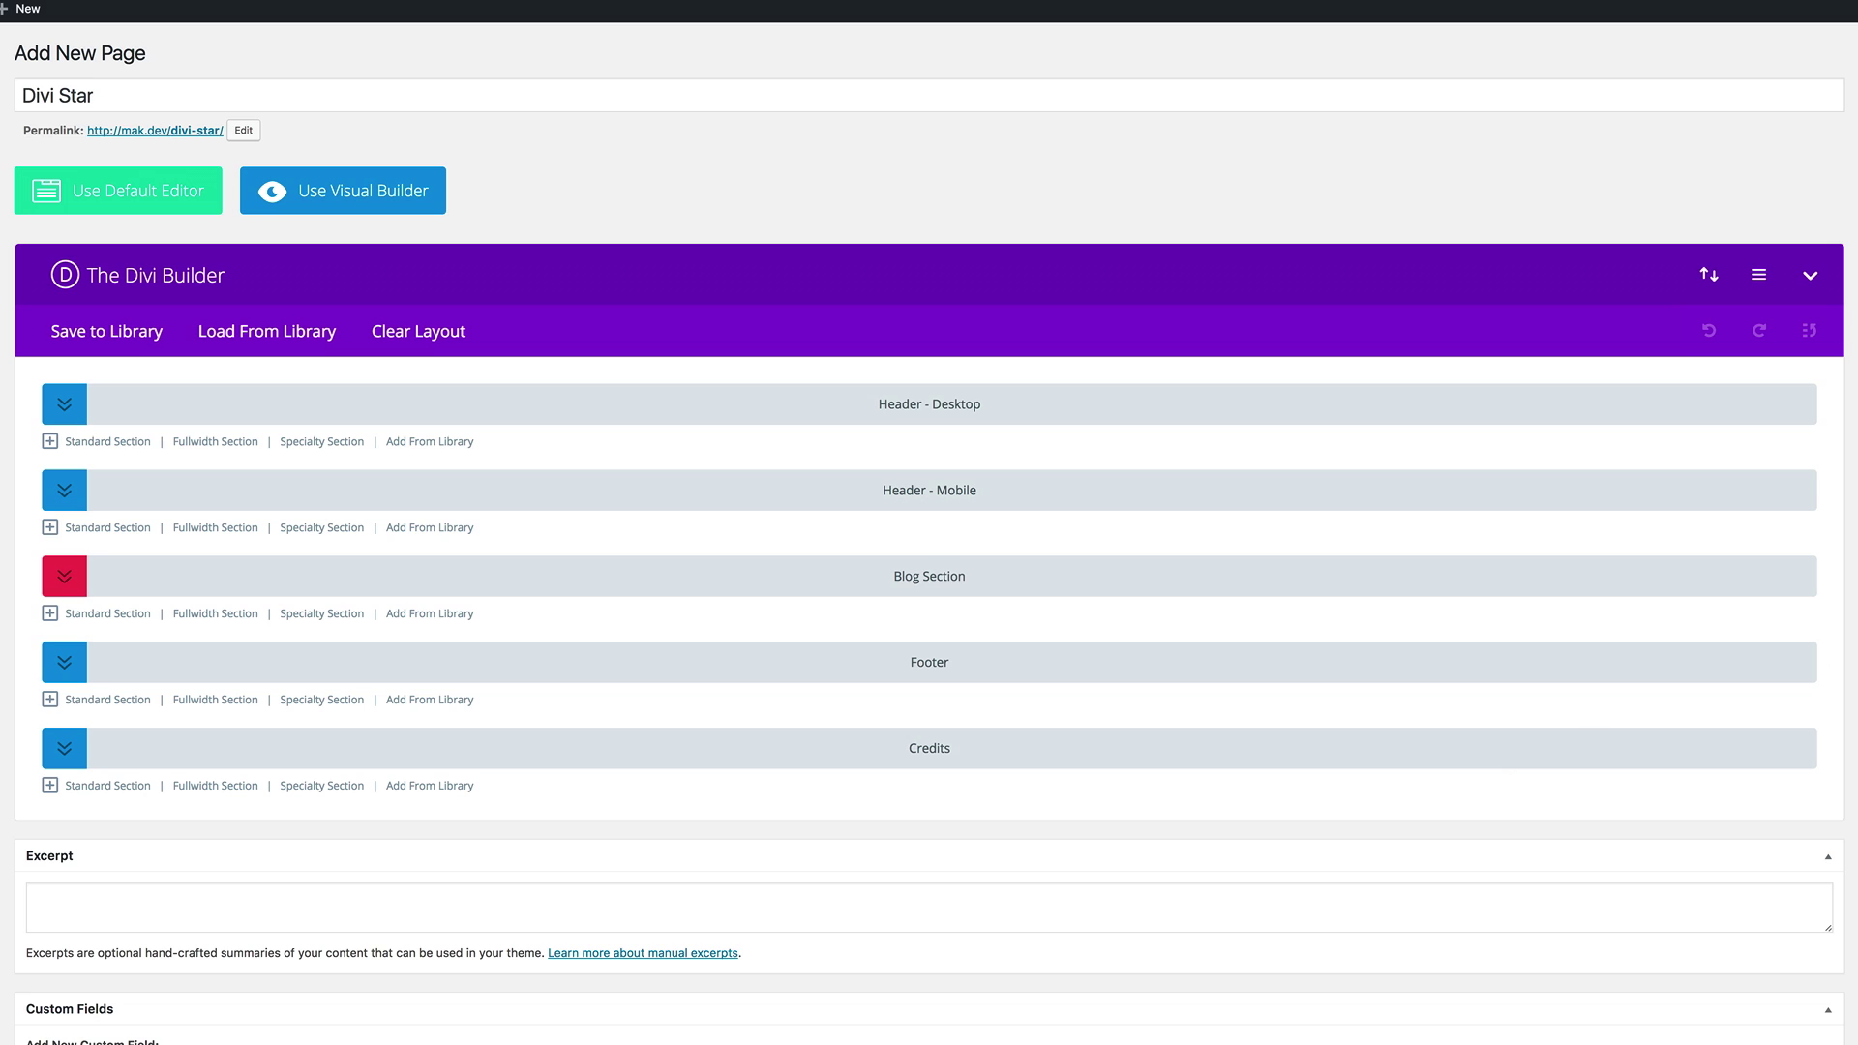
Publish the Divi Star page and open its live version in a new tab to review the layout.
{"action": "left_click", "coordinate": [1783, 409]}
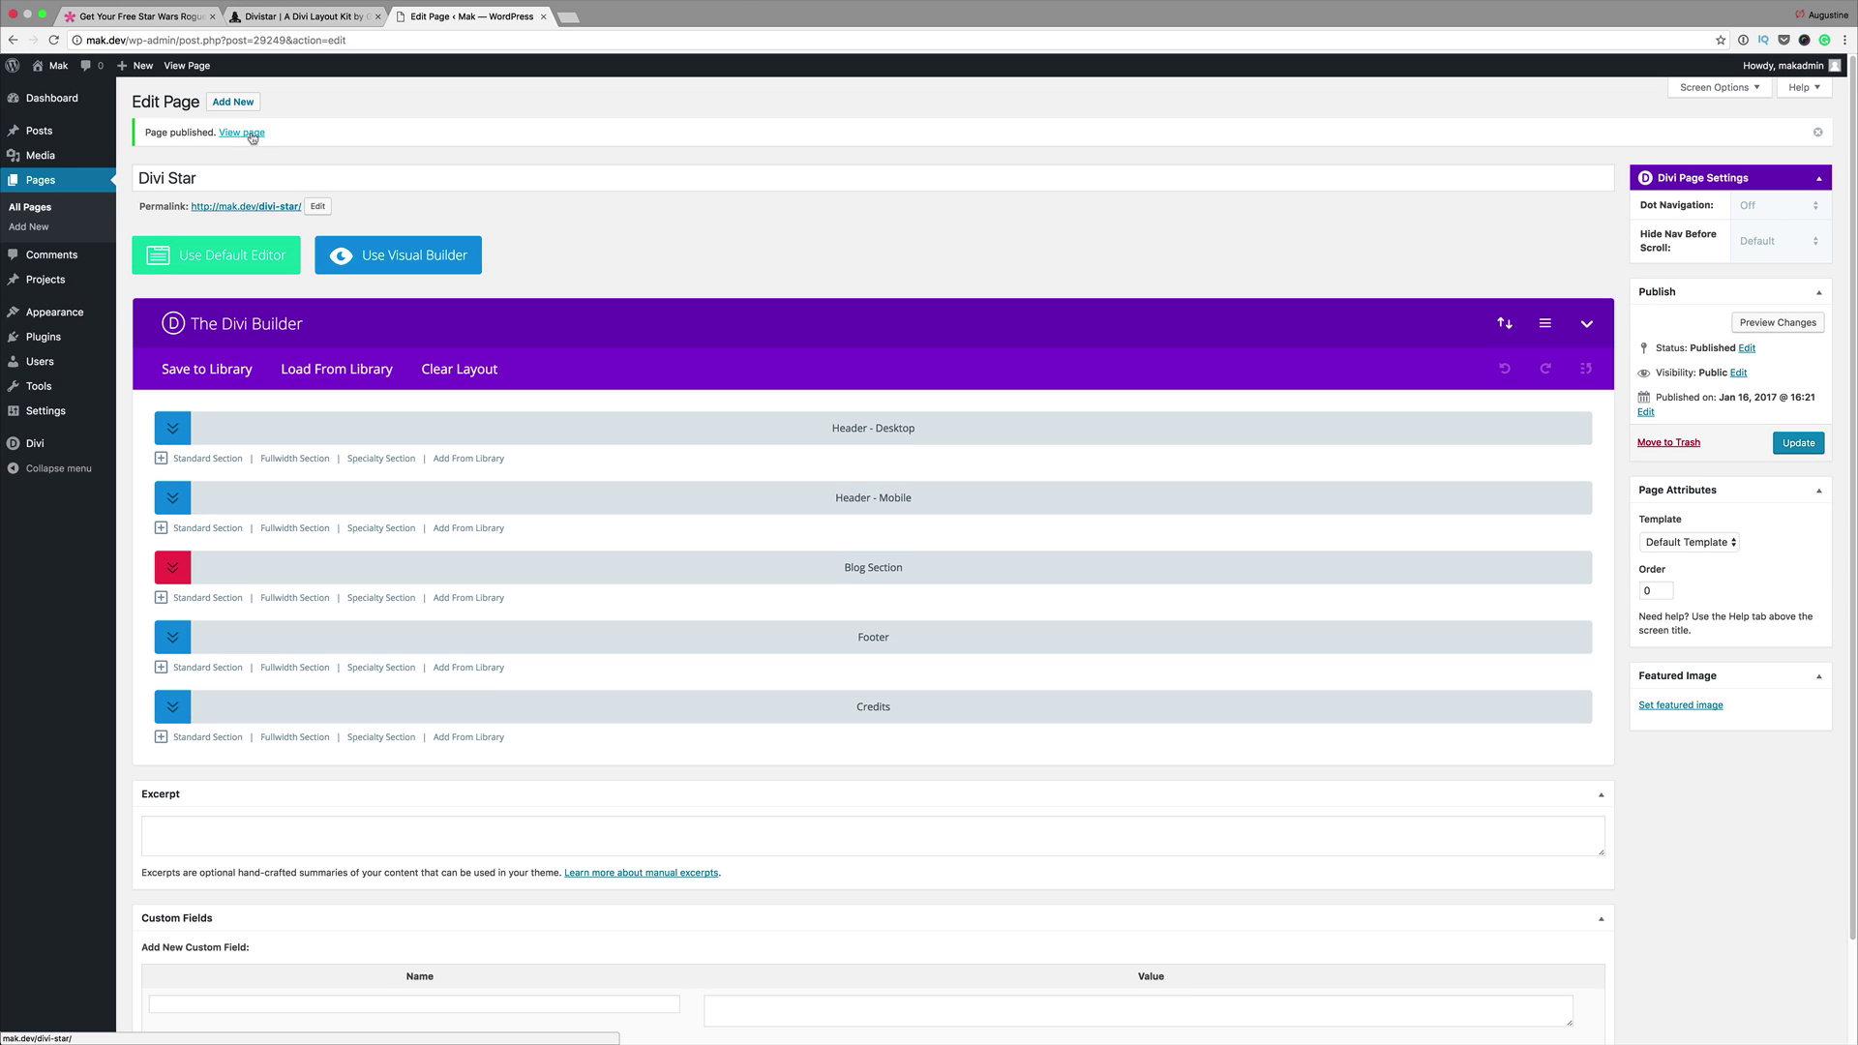
{"action": "left_click", "coordinate": [242, 132], "text": "super"}
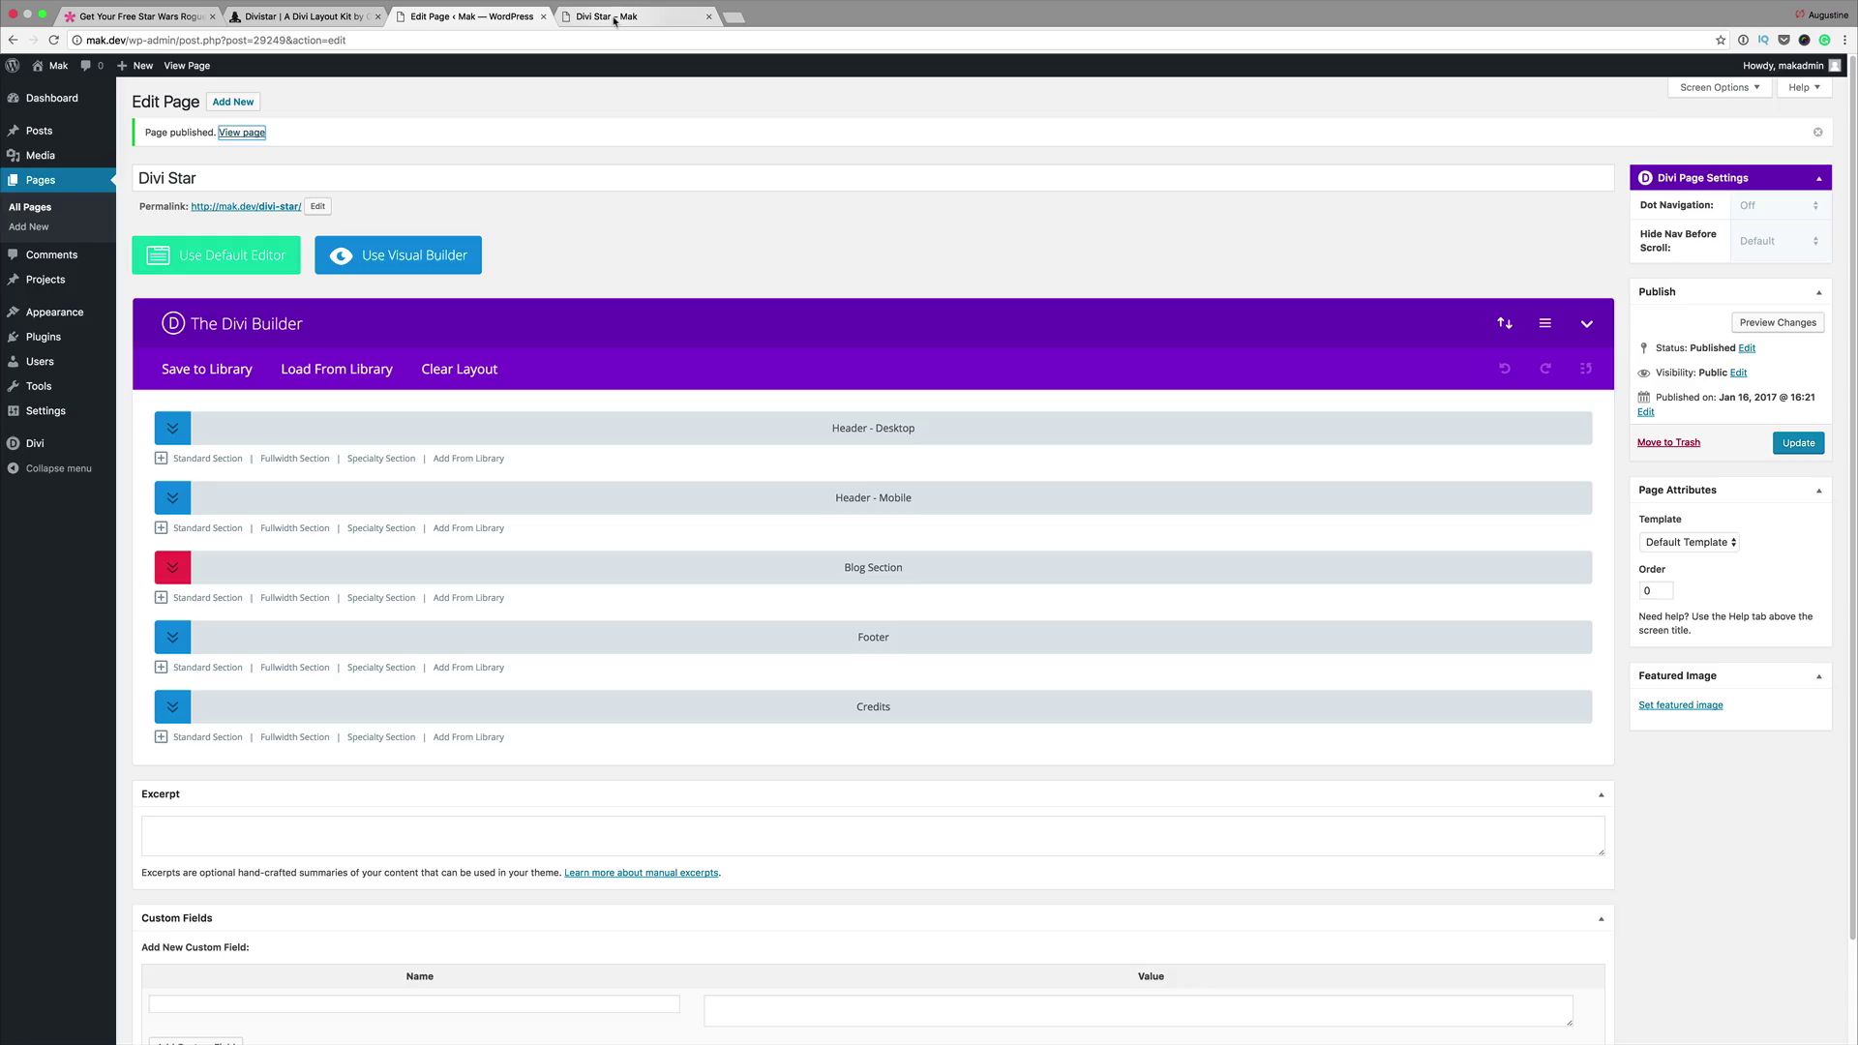
{"action": "left_click", "coordinate": [614, 17]}
{"action": "scroll", "coordinate": [414, 424], "scroll_direction": "down", "scroll_amount": 4}
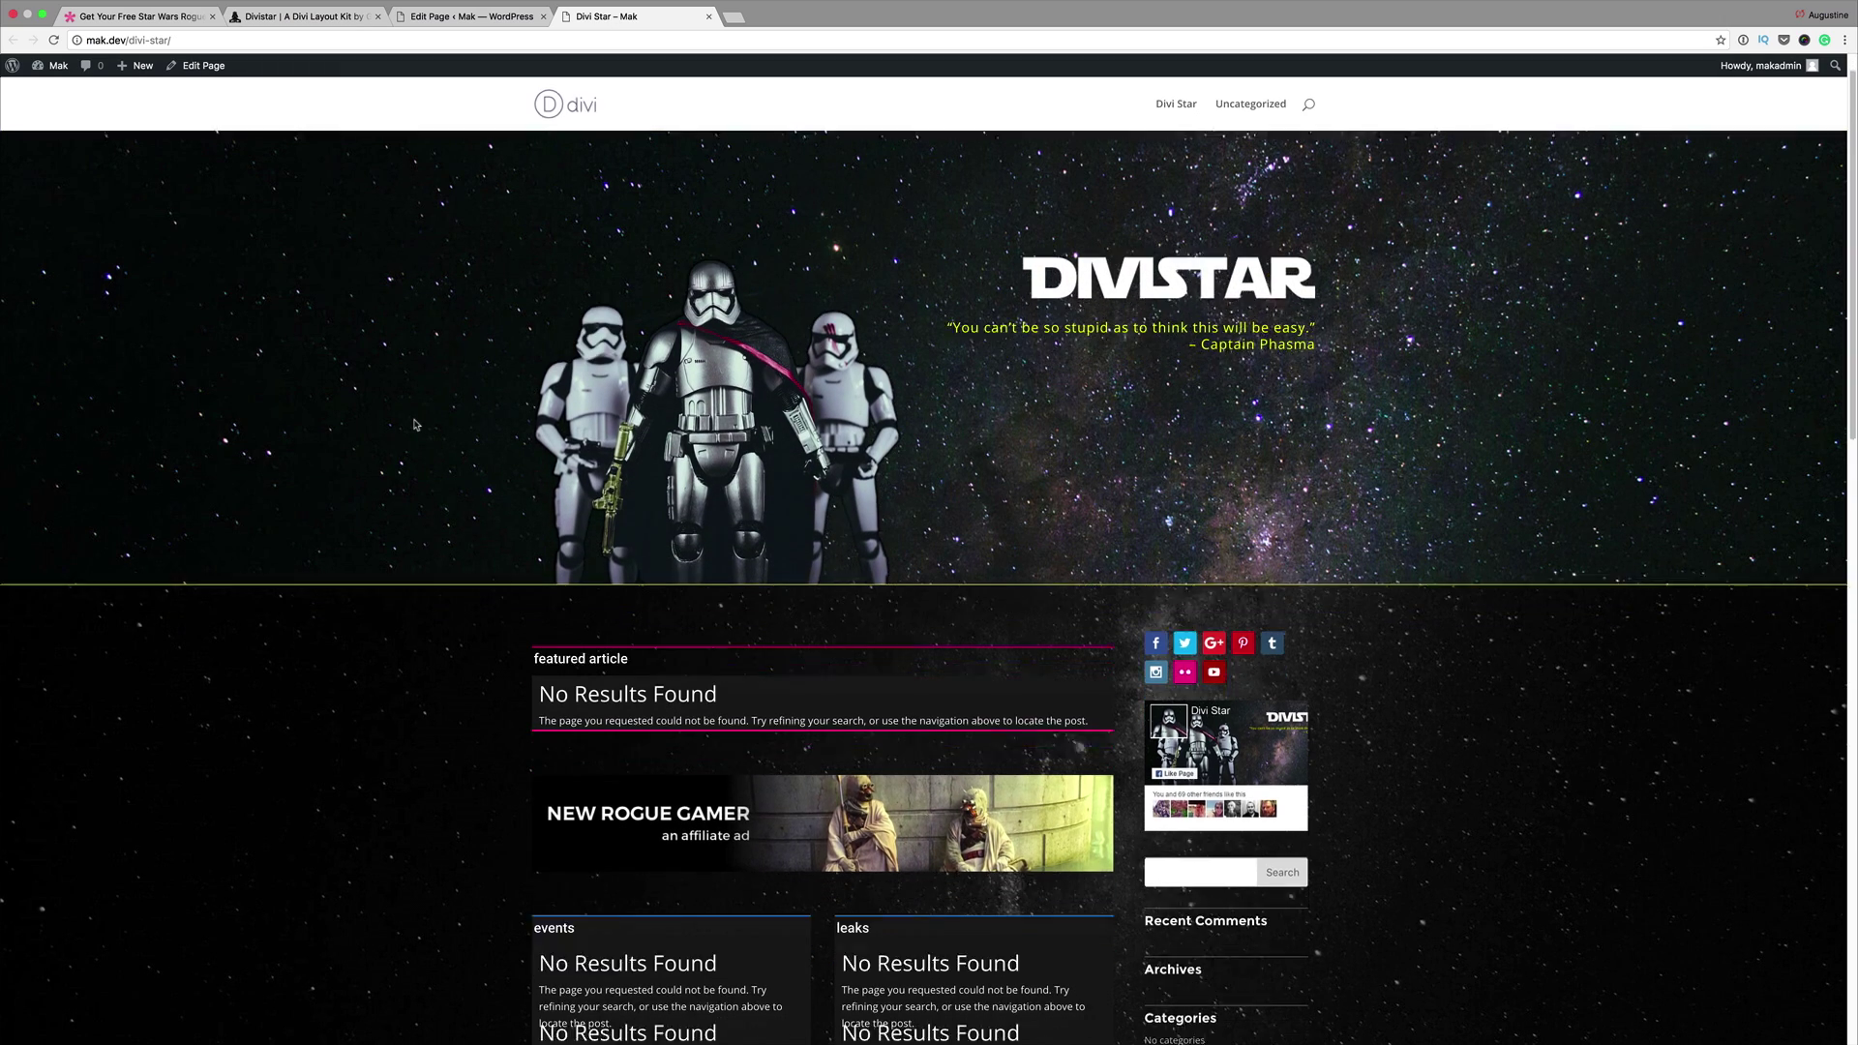
{"action": "scroll", "coordinate": [414, 422], "scroll_direction": "down", "scroll_amount": 5}
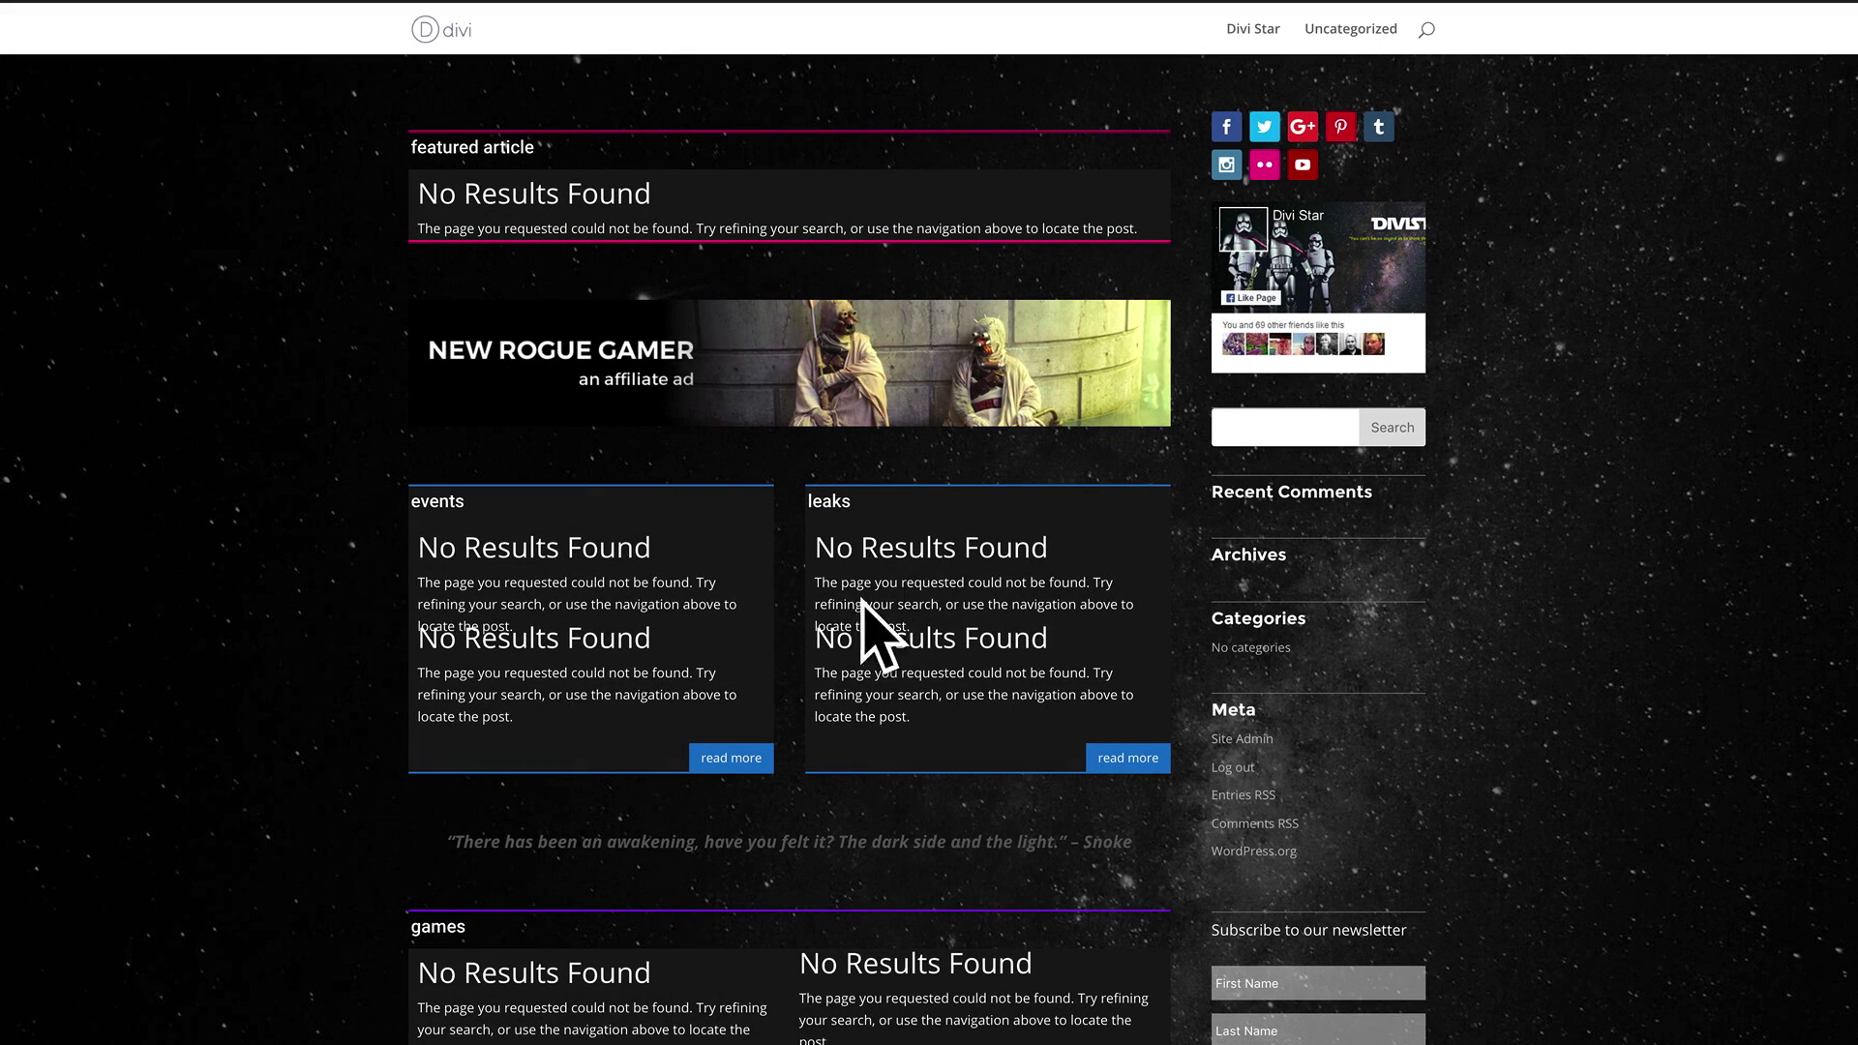
{"action": "scroll", "coordinate": [682, 866], "scroll_direction": "down", "scroll_amount": 4}
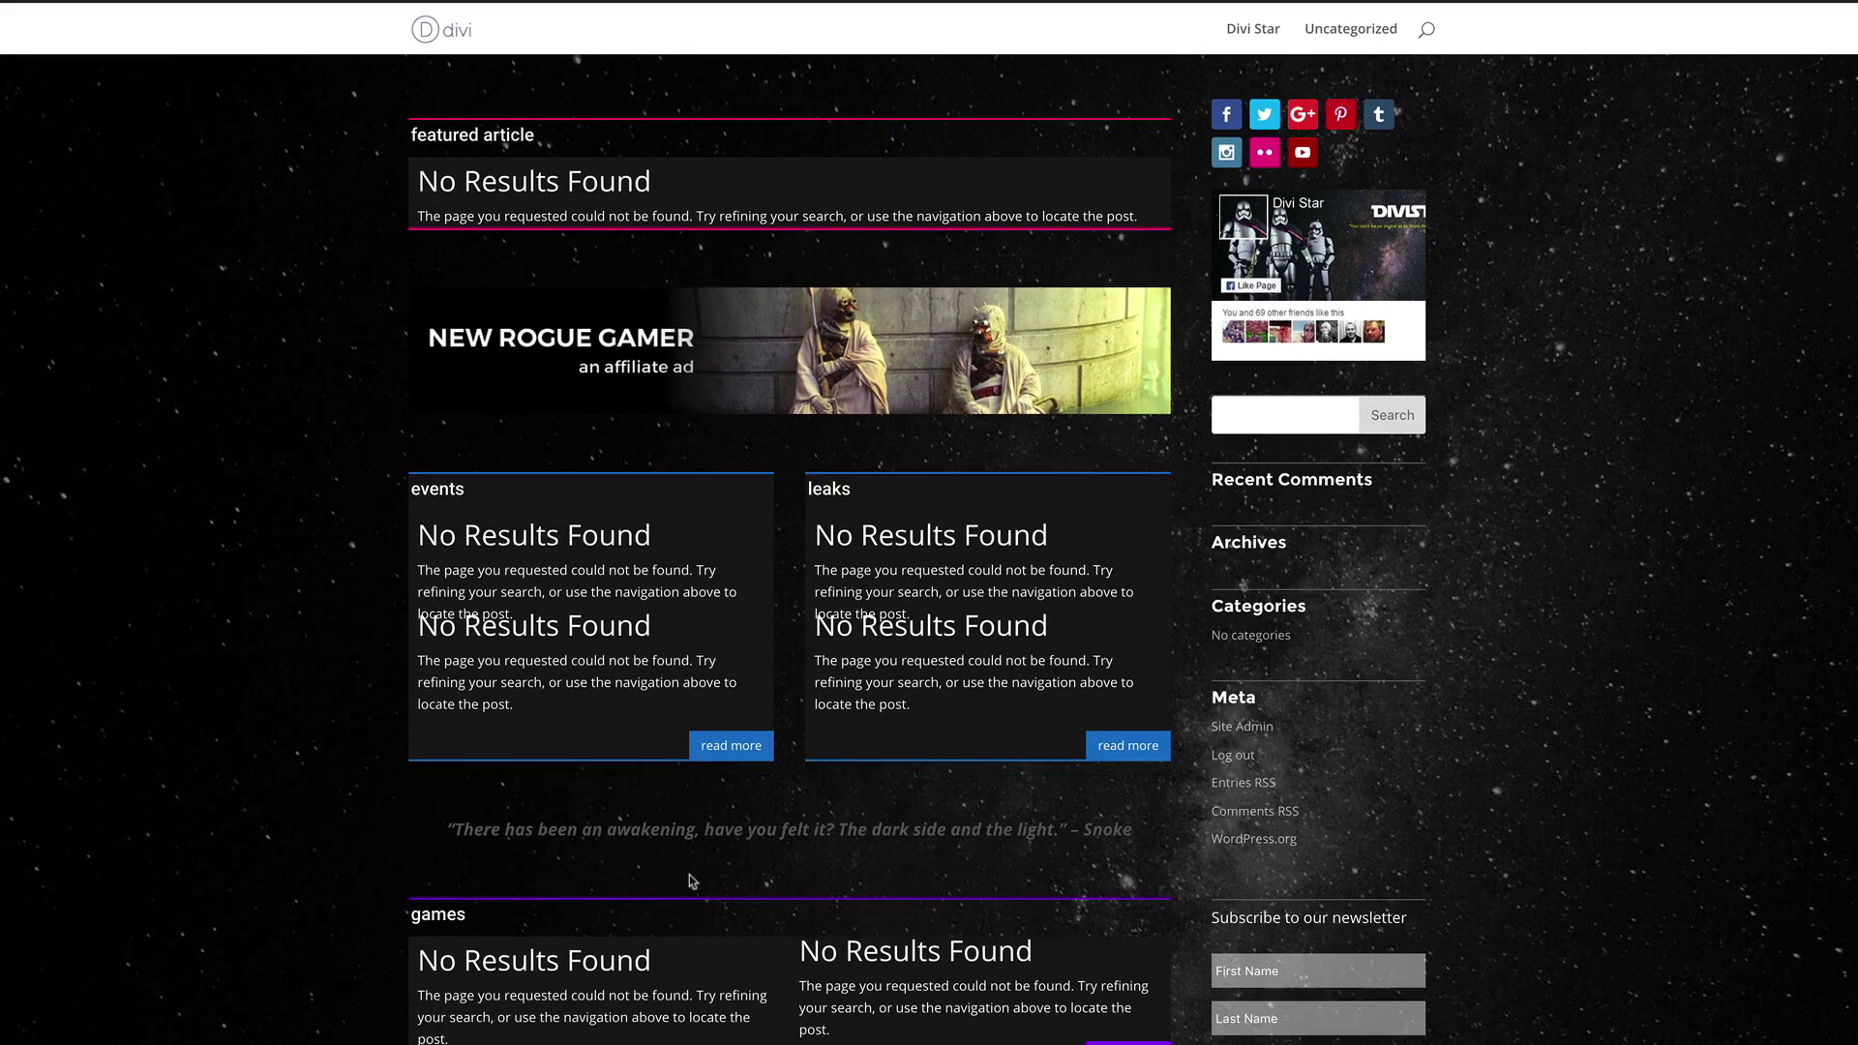
{"action": "scroll", "coordinate": [198, 667], "scroll_direction": "up", "scroll_amount": 10}
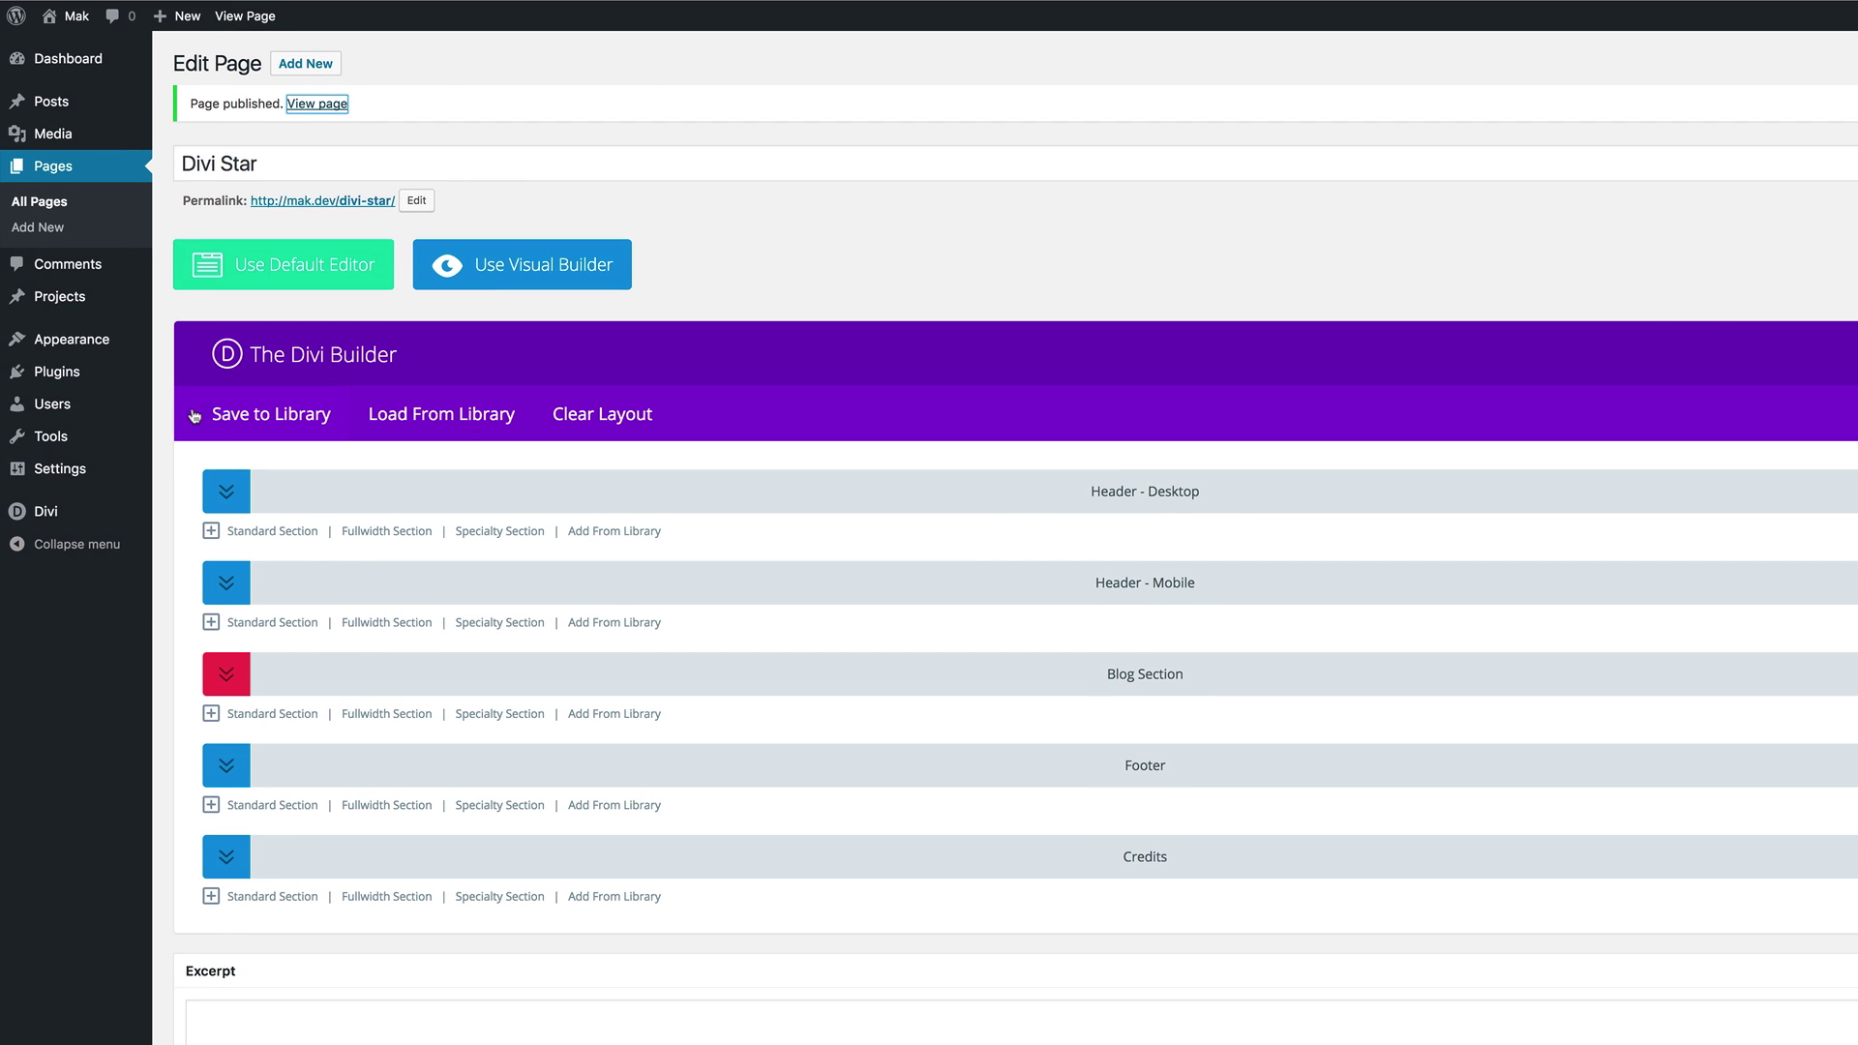
Run the WordPress importer and upload divistar_sample_posts.xml from the divistar-layout-pack folder.
{"action": "mouse_move", "coordinate": [120, 466]}
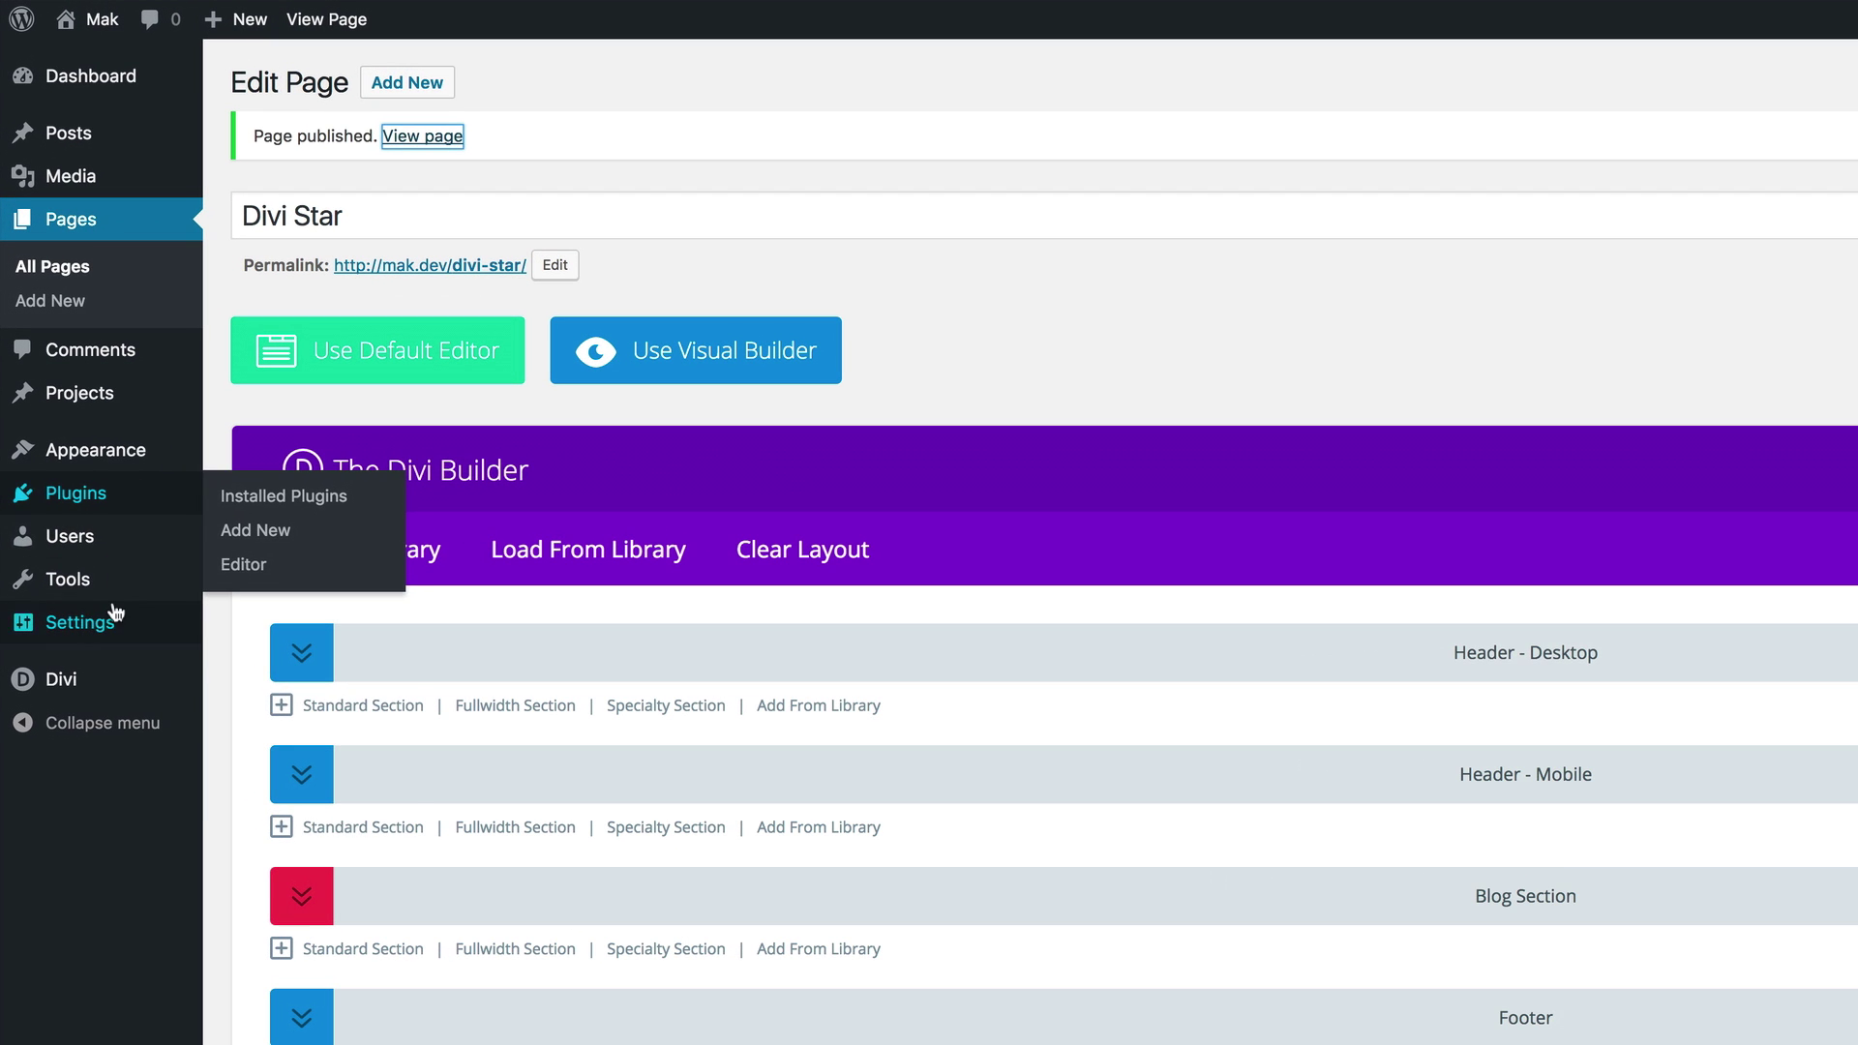
{"action": "mouse_move", "coordinate": [101, 585]}
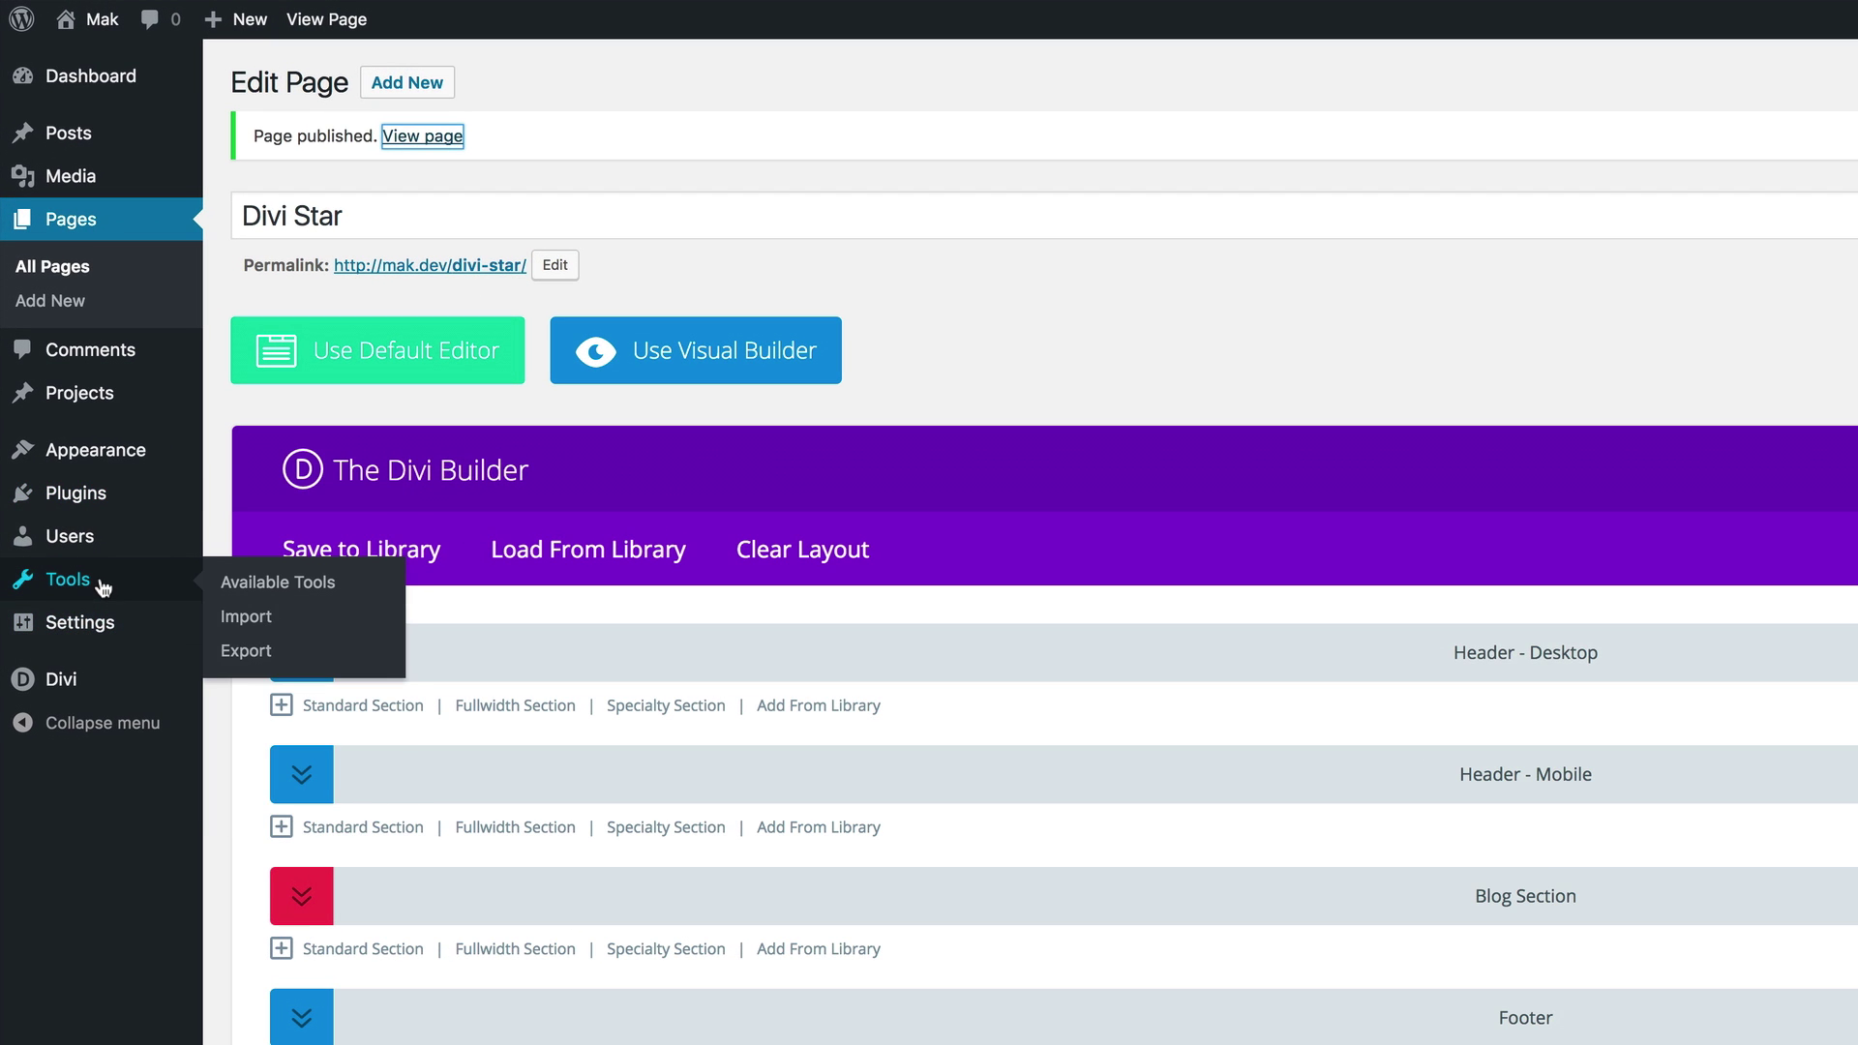
{"action": "left_click", "coordinate": [268, 626]}
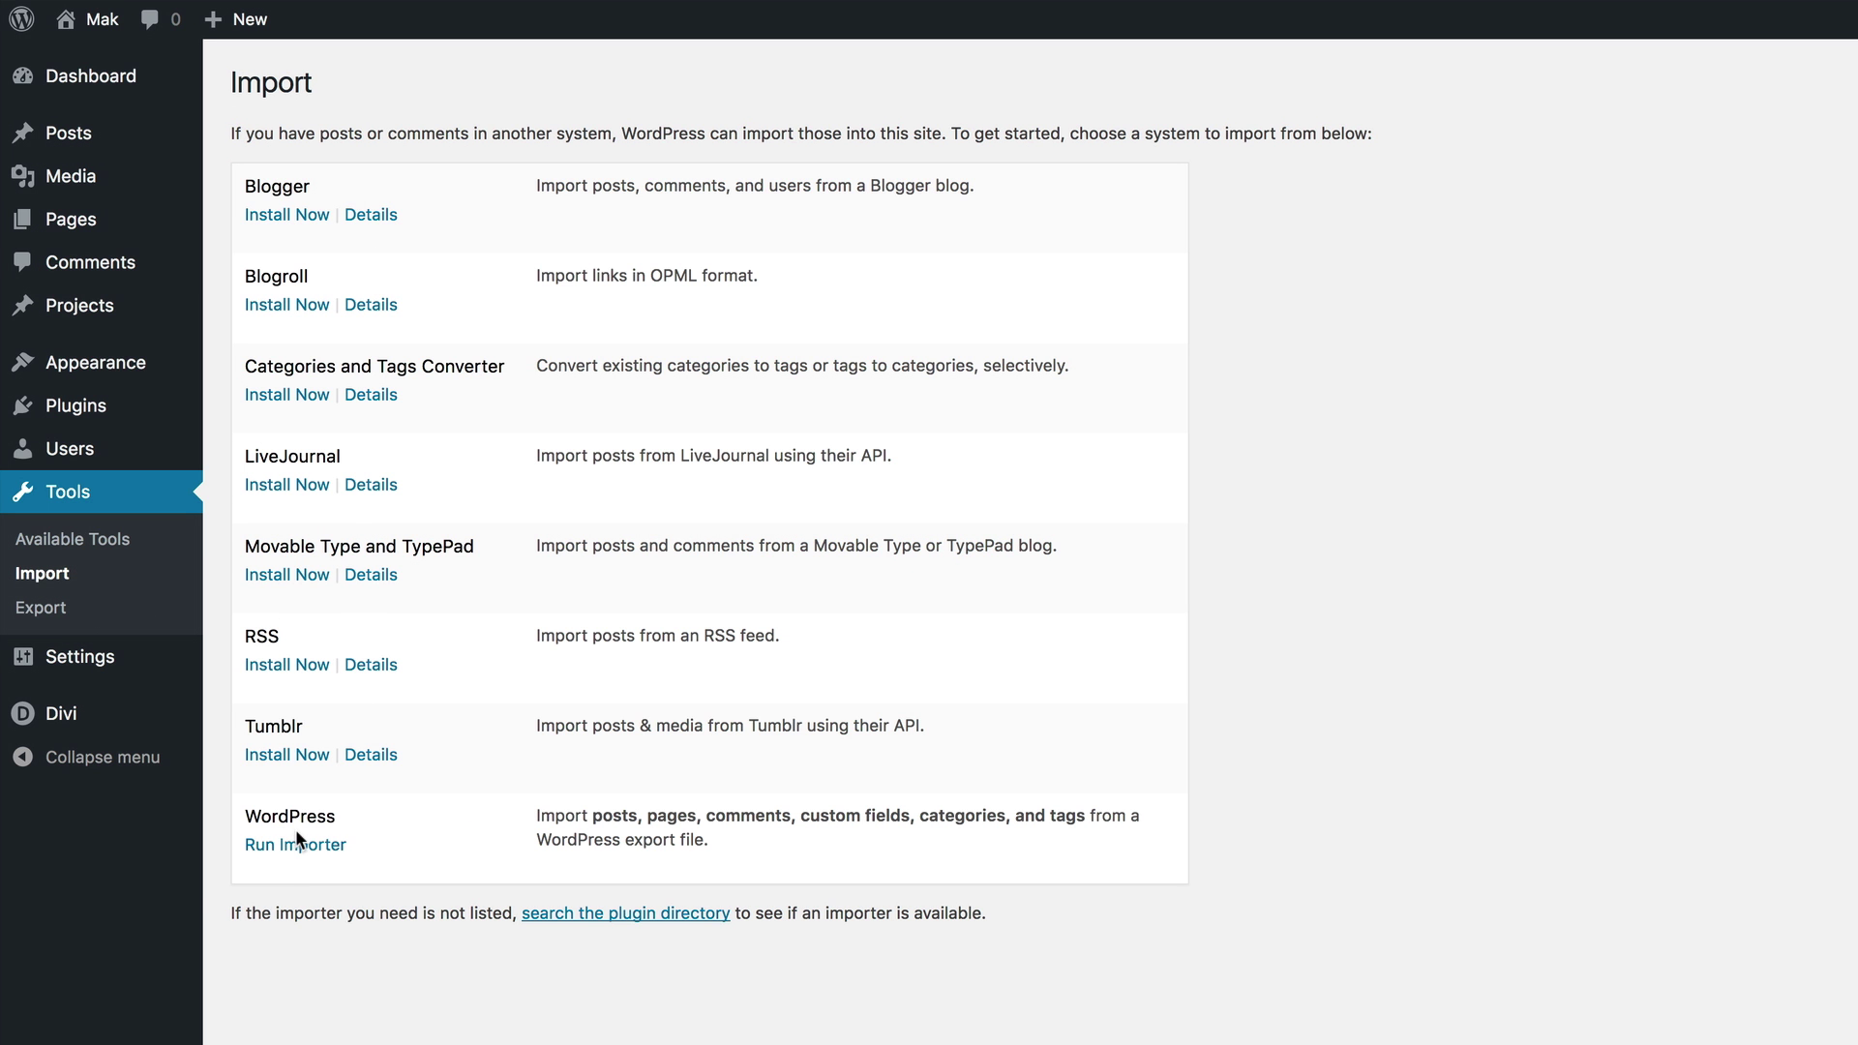
{"action": "left_click", "coordinate": [323, 851]}
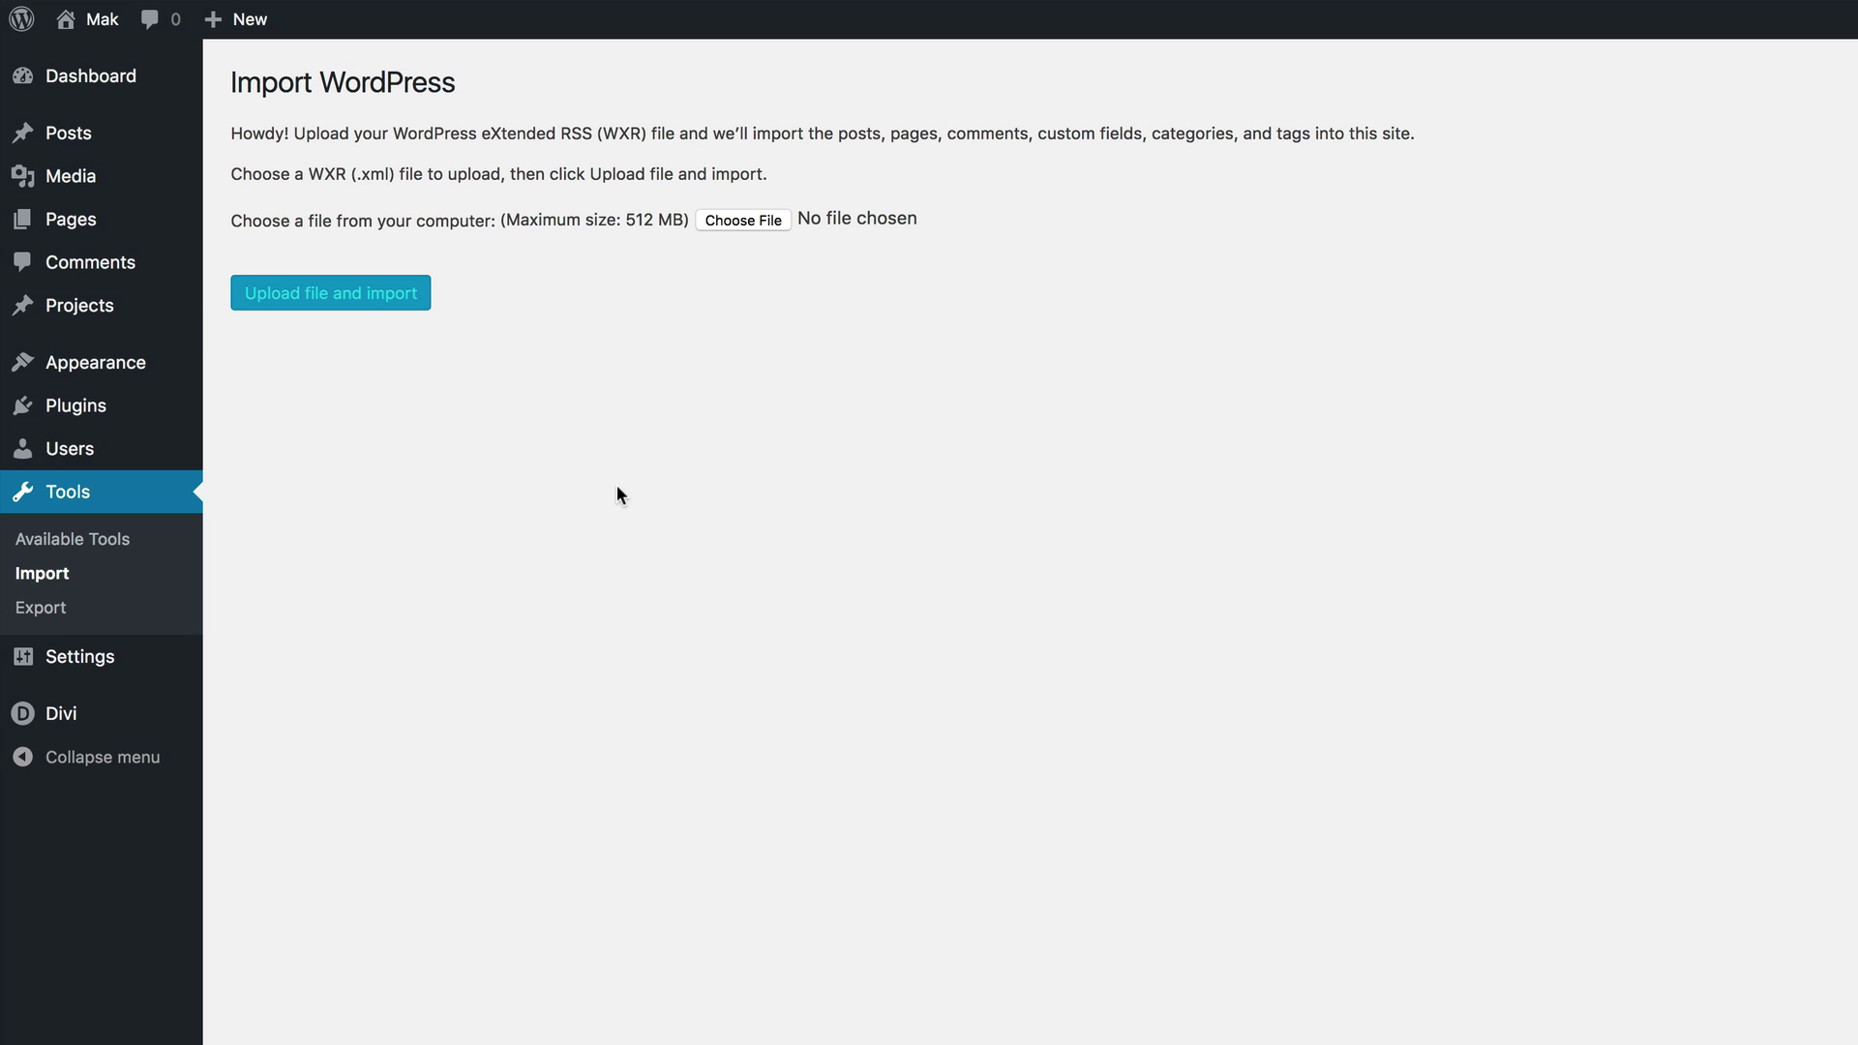
{"action": "left_click", "coordinate": [759, 222]}
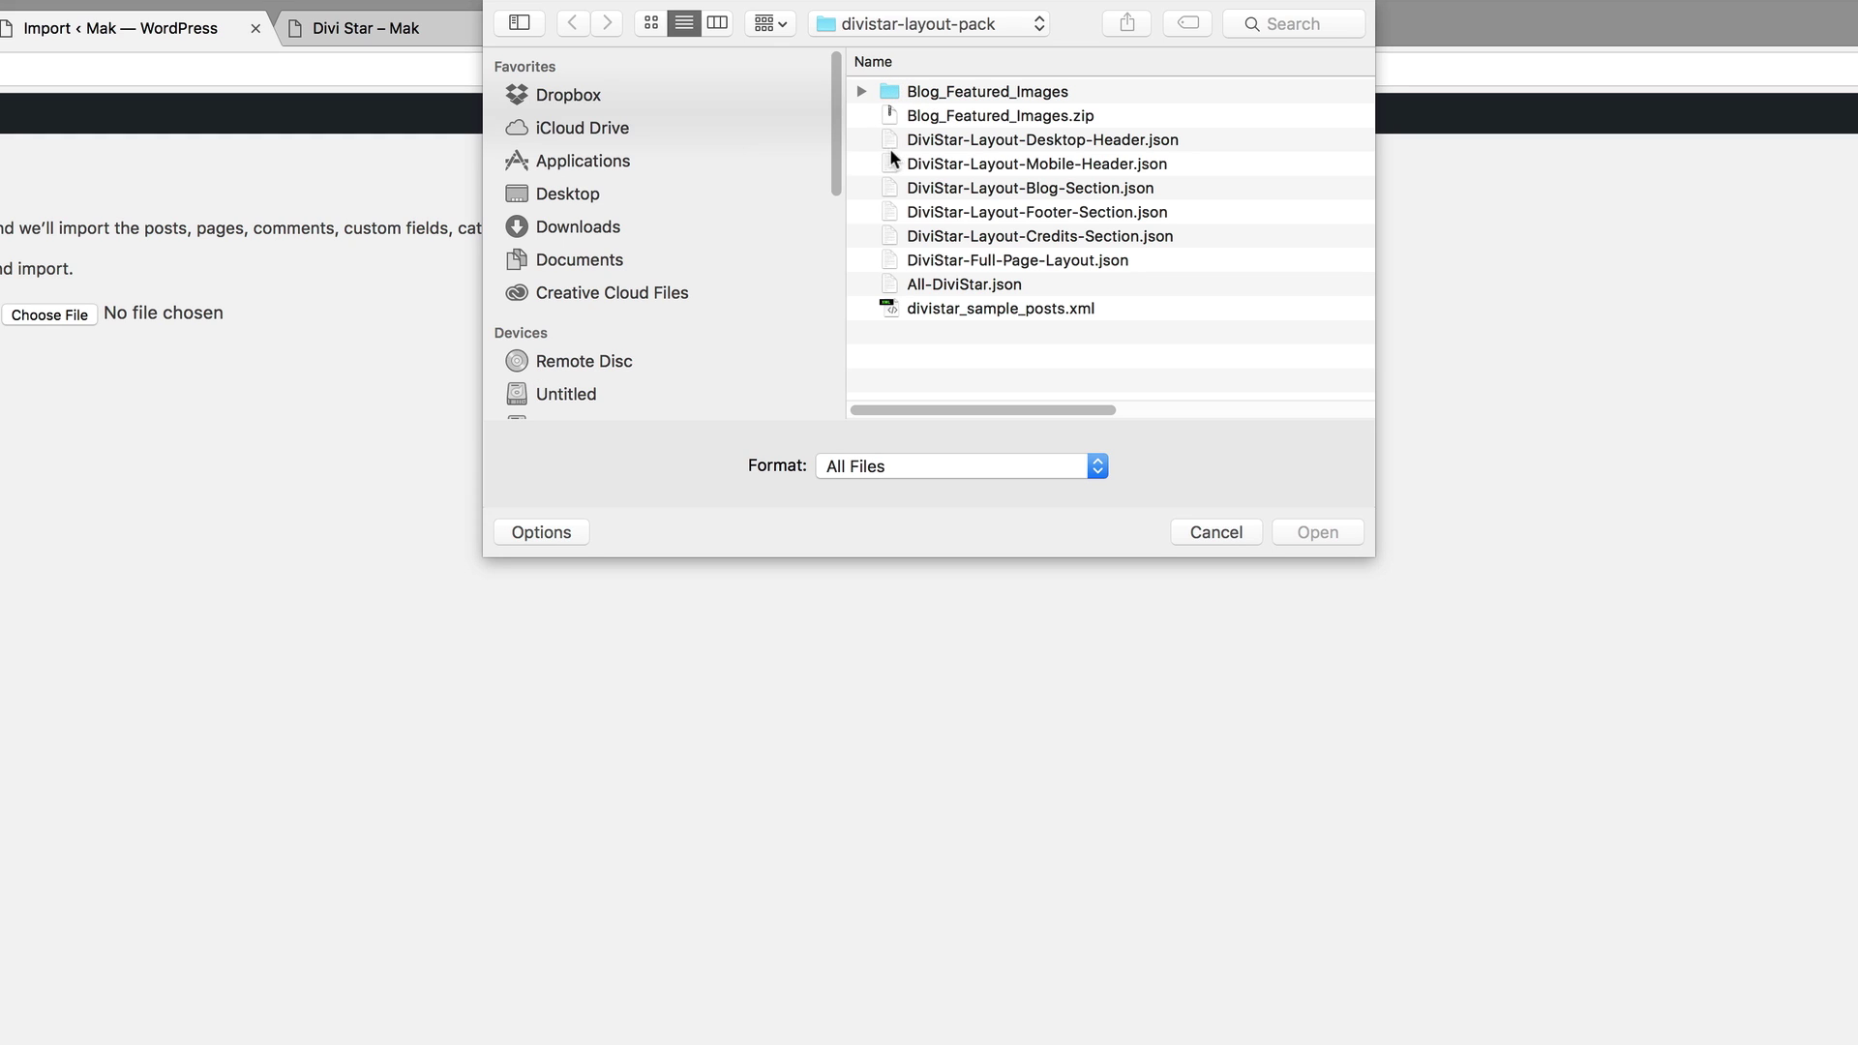
{"action": "left_click", "coordinate": [1082, 316]}
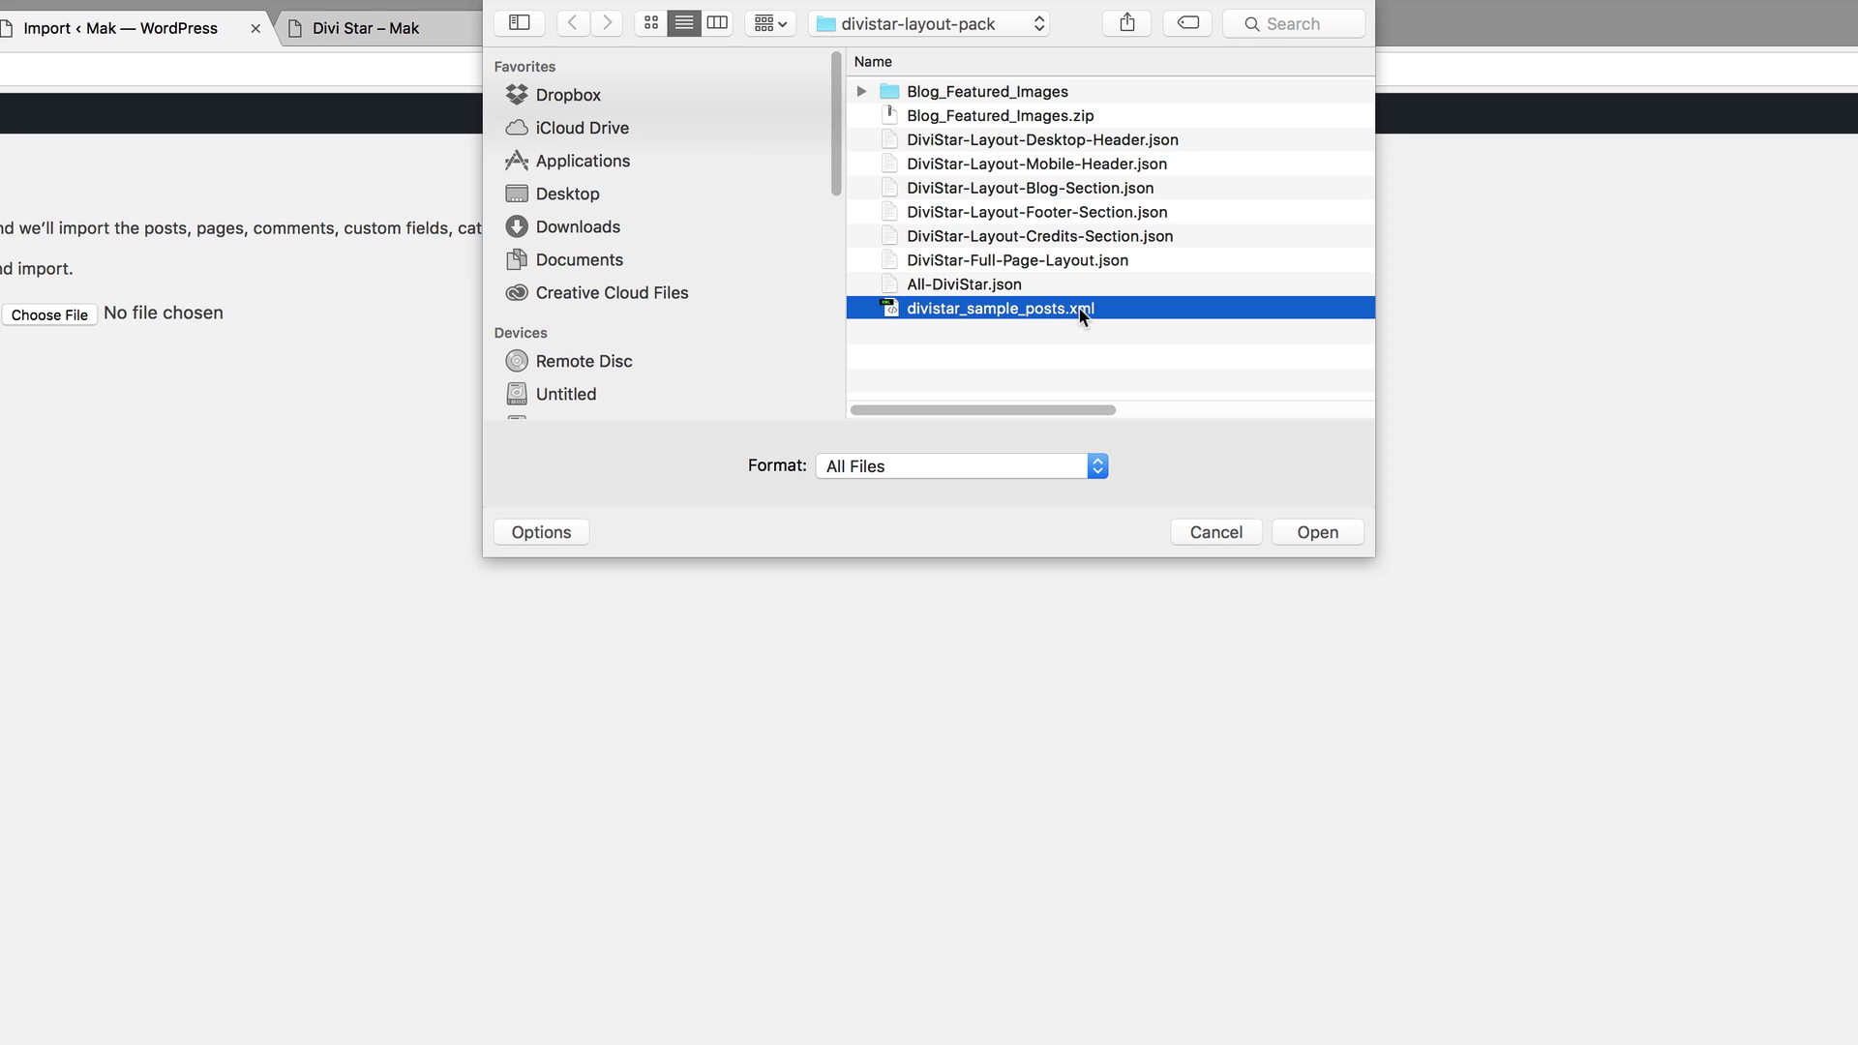
{"action": "left_click", "coordinate": [1343, 529]}
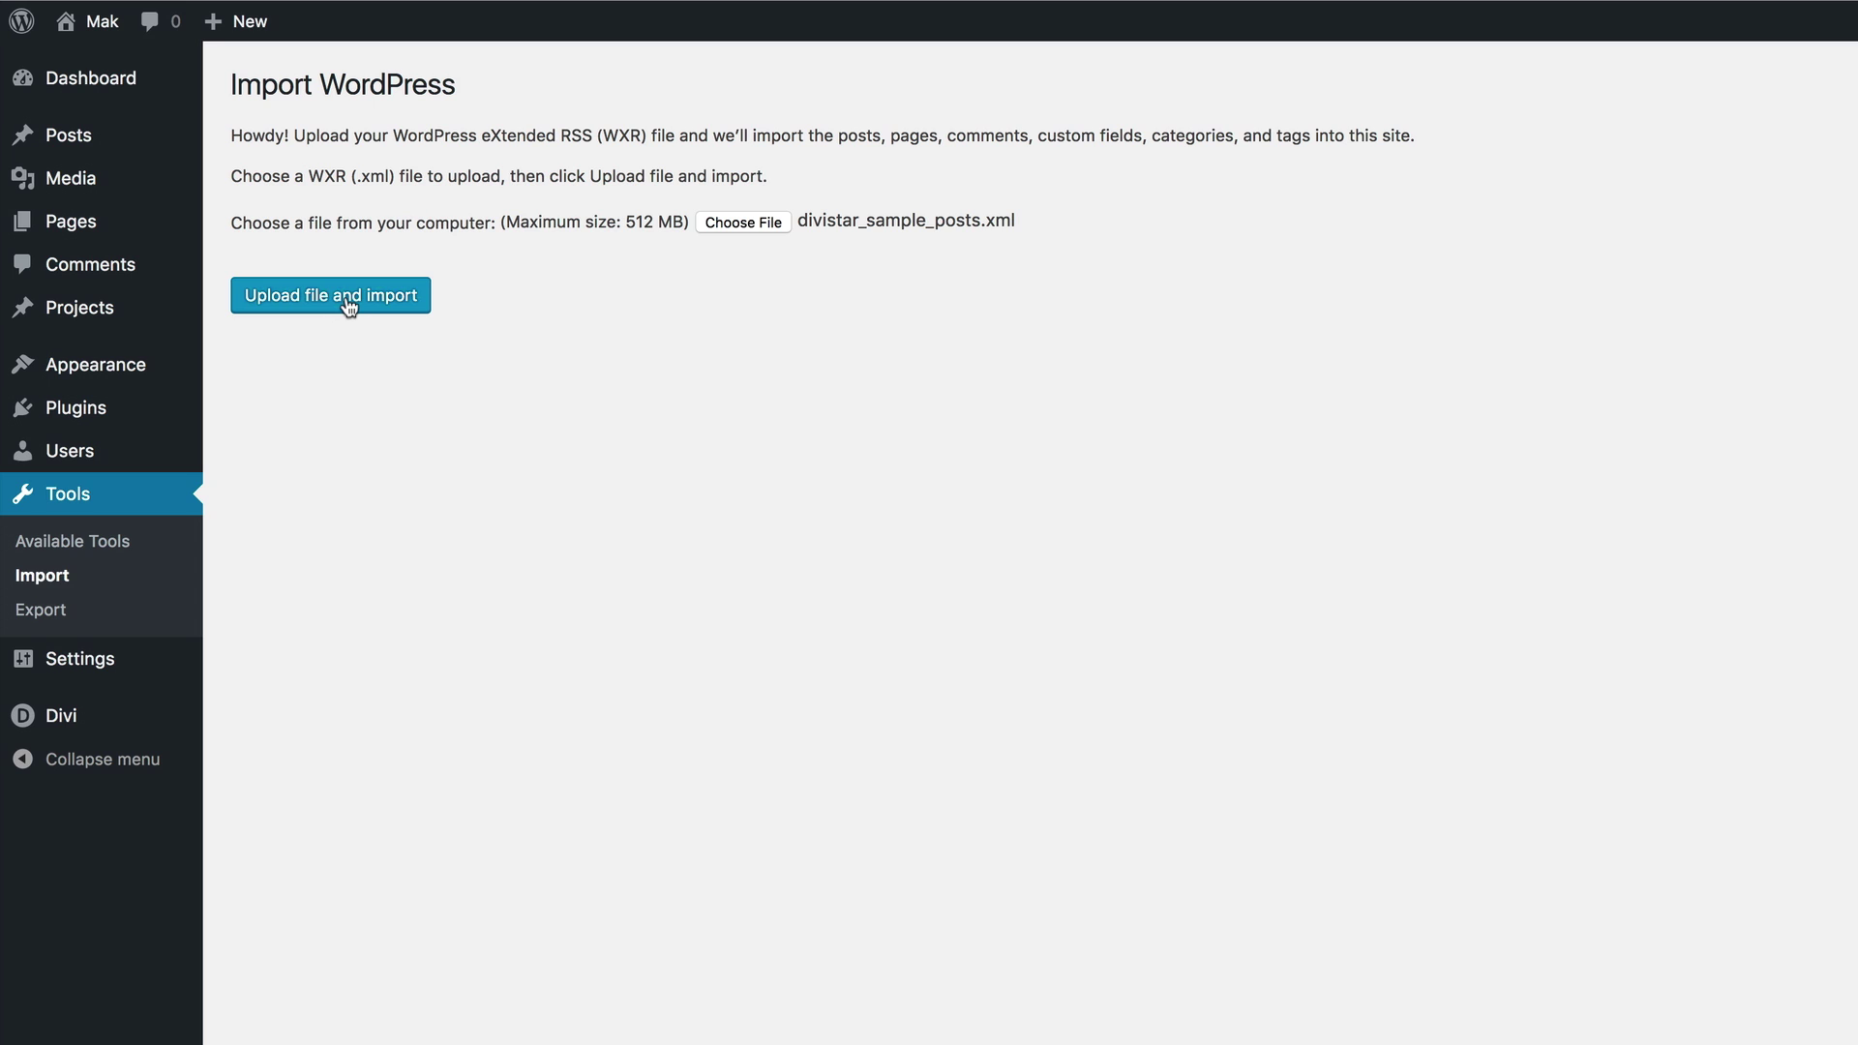
{"action": "left_click", "coordinate": [348, 306]}
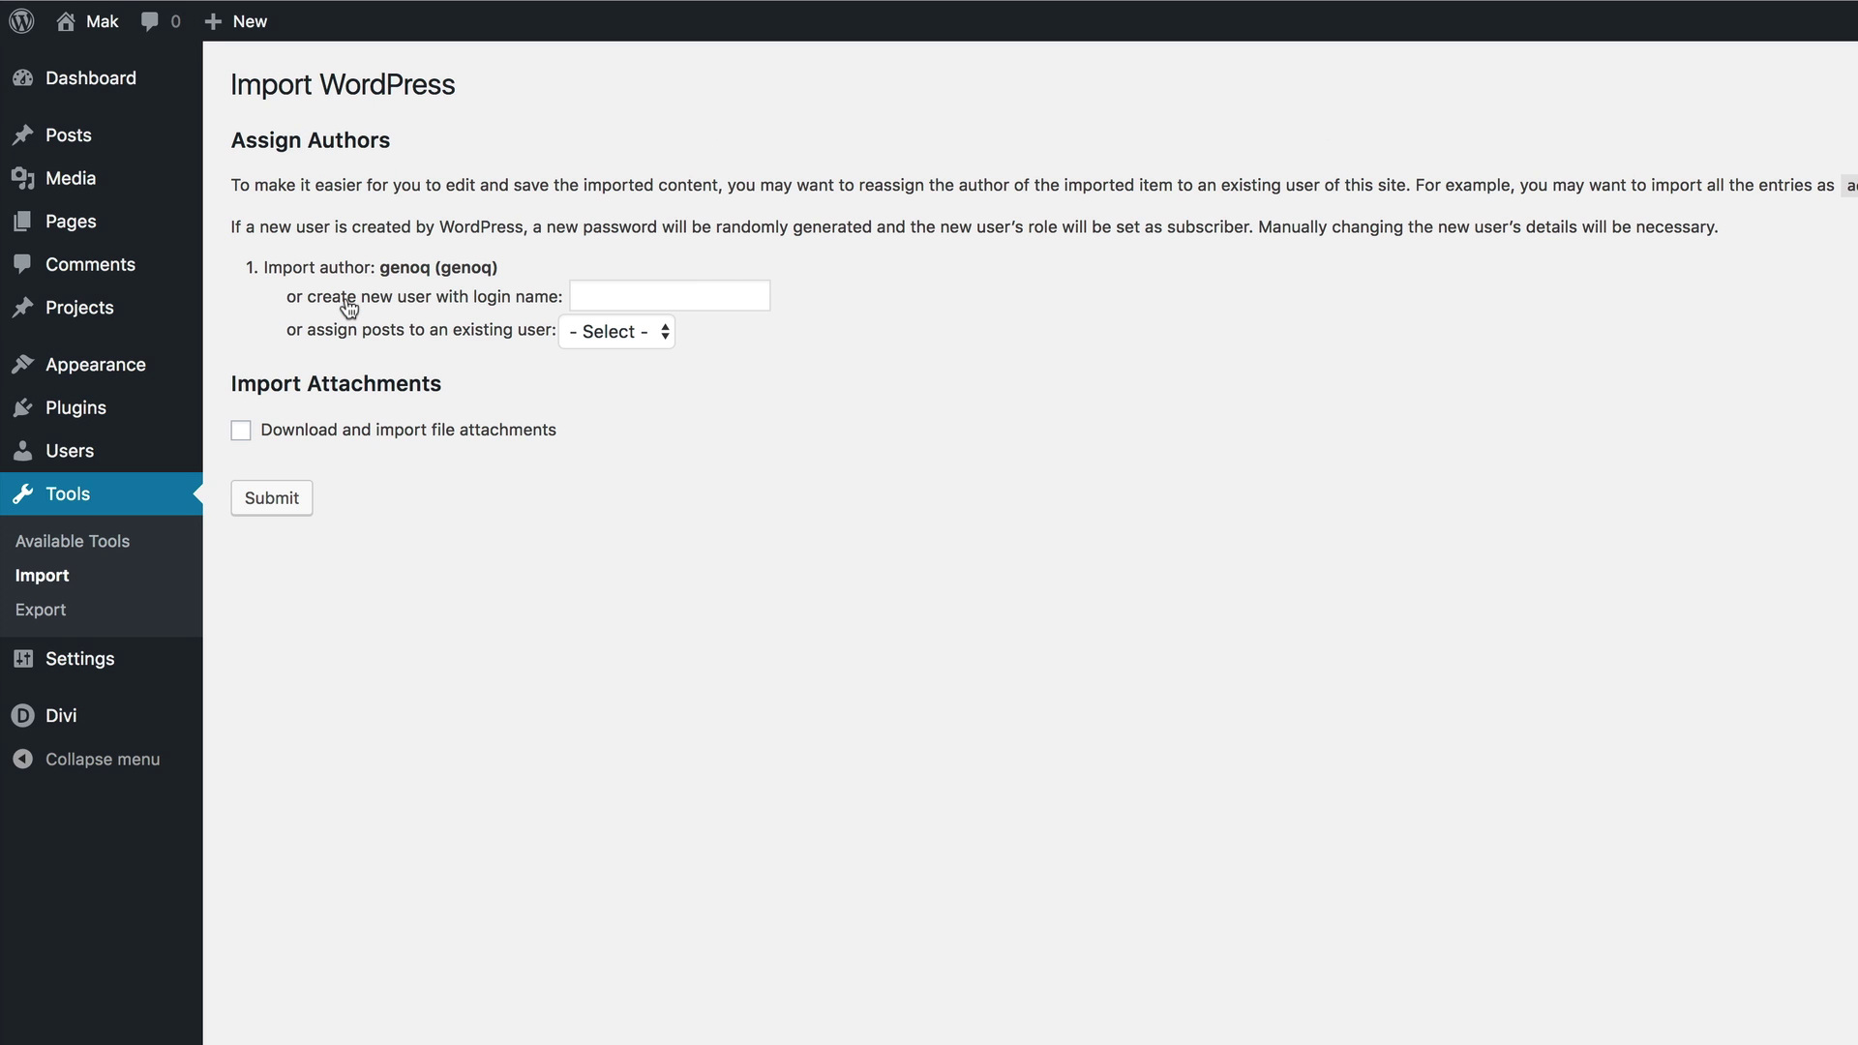
Import the sample posts with their file attachments, assigning them to the existing user makadmin.
{"action": "left_click", "coordinate": [652, 333]}
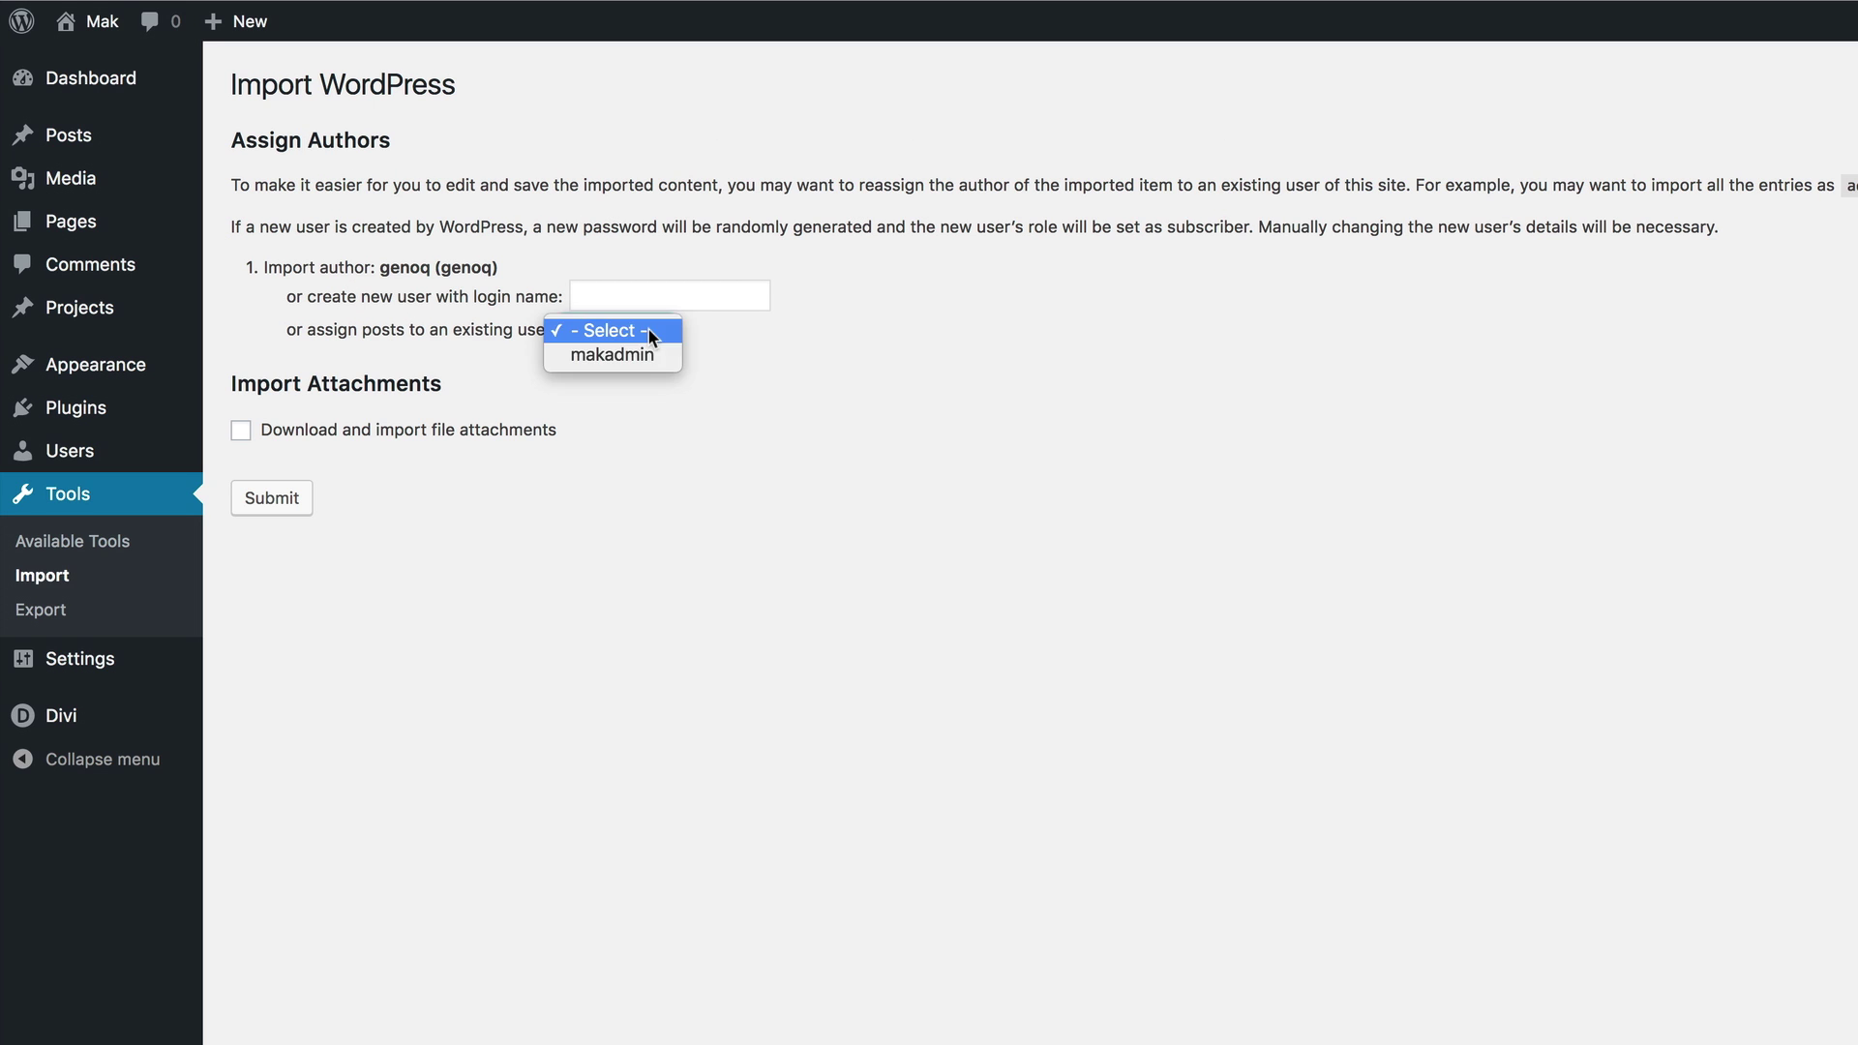
{"action": "left_click", "coordinate": [587, 360]}
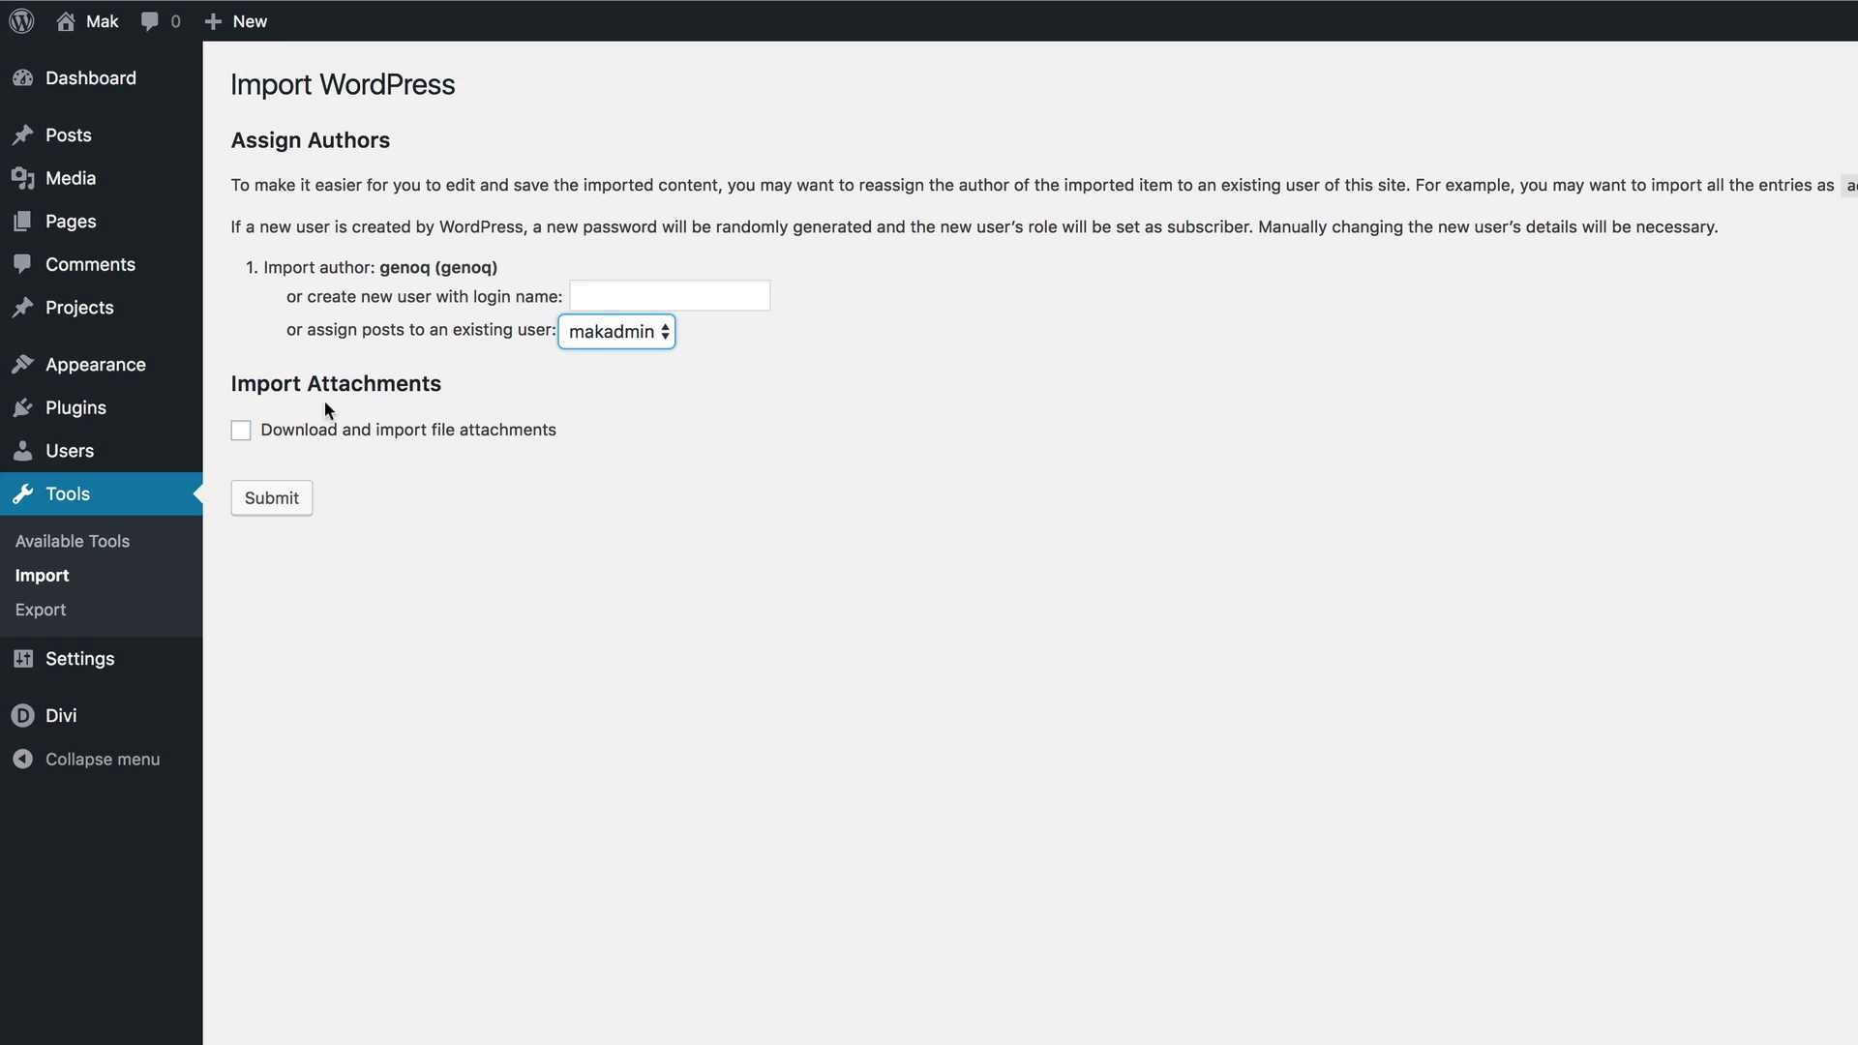
{"action": "left_click", "coordinate": [242, 433]}
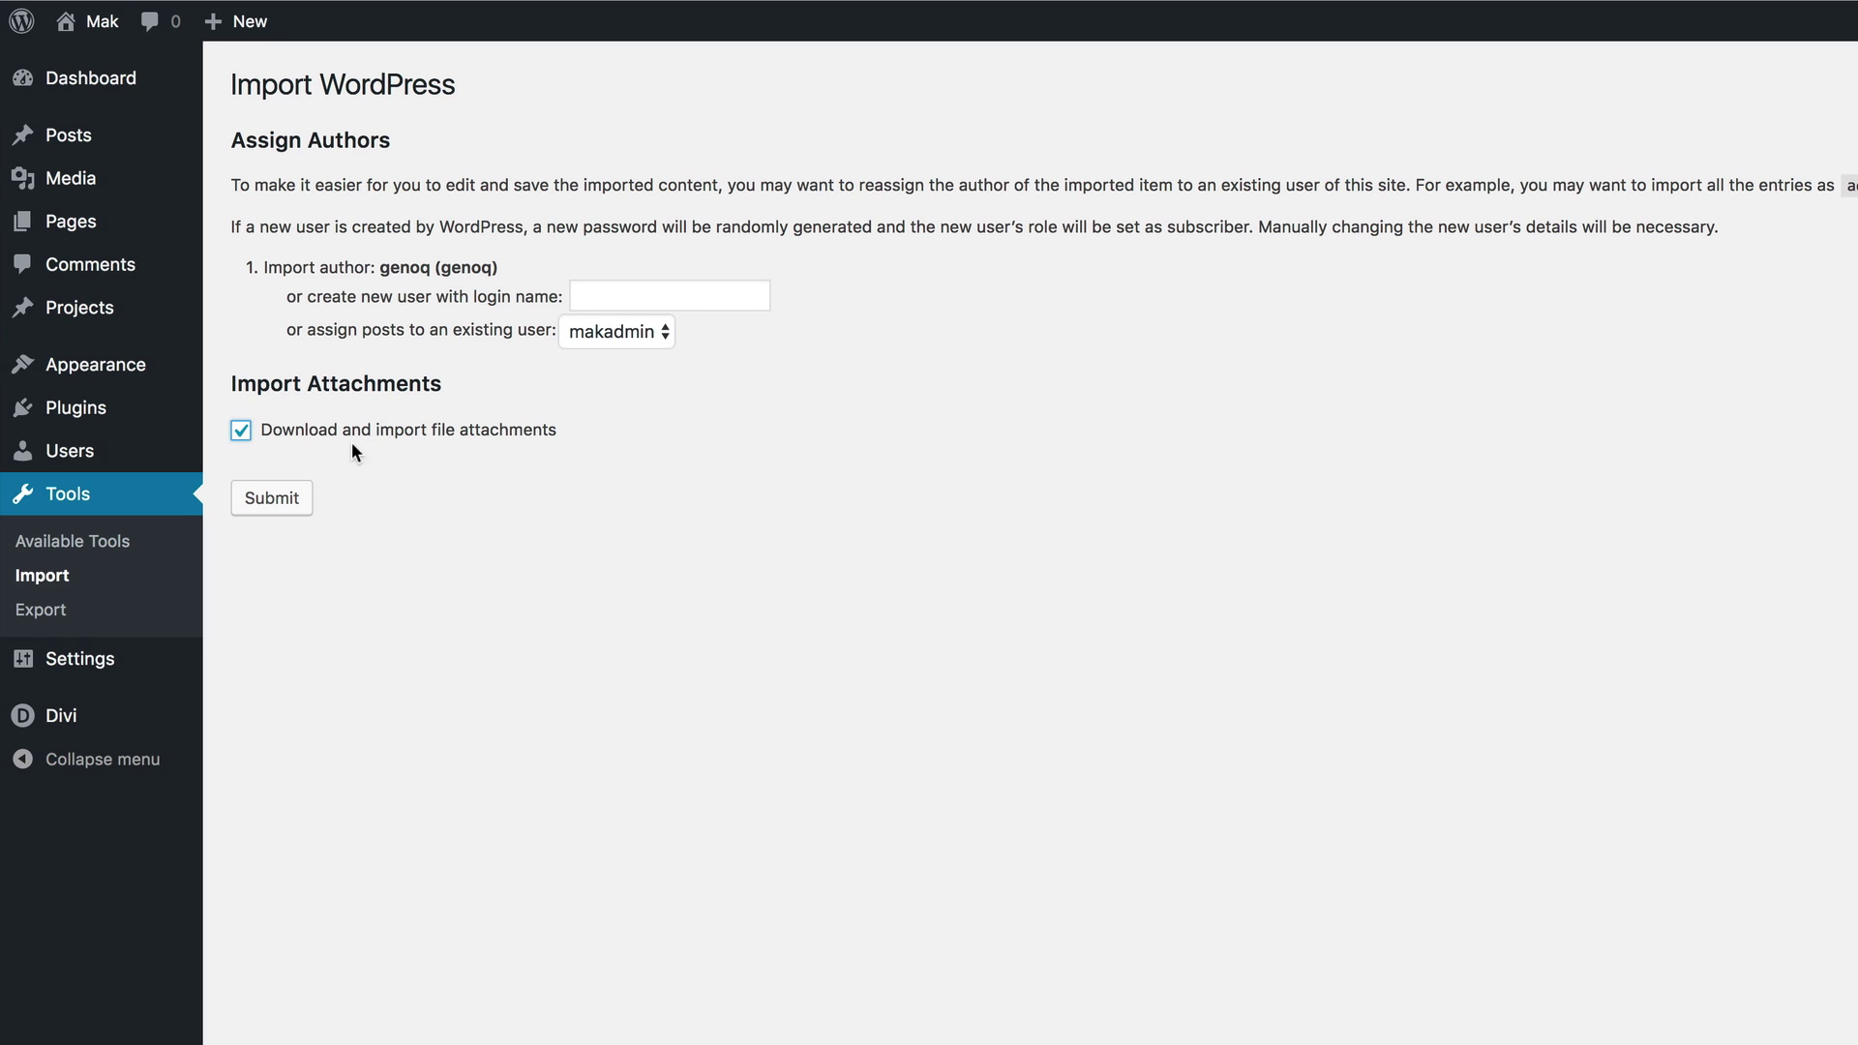
{"action": "left_click", "coordinate": [287, 508]}
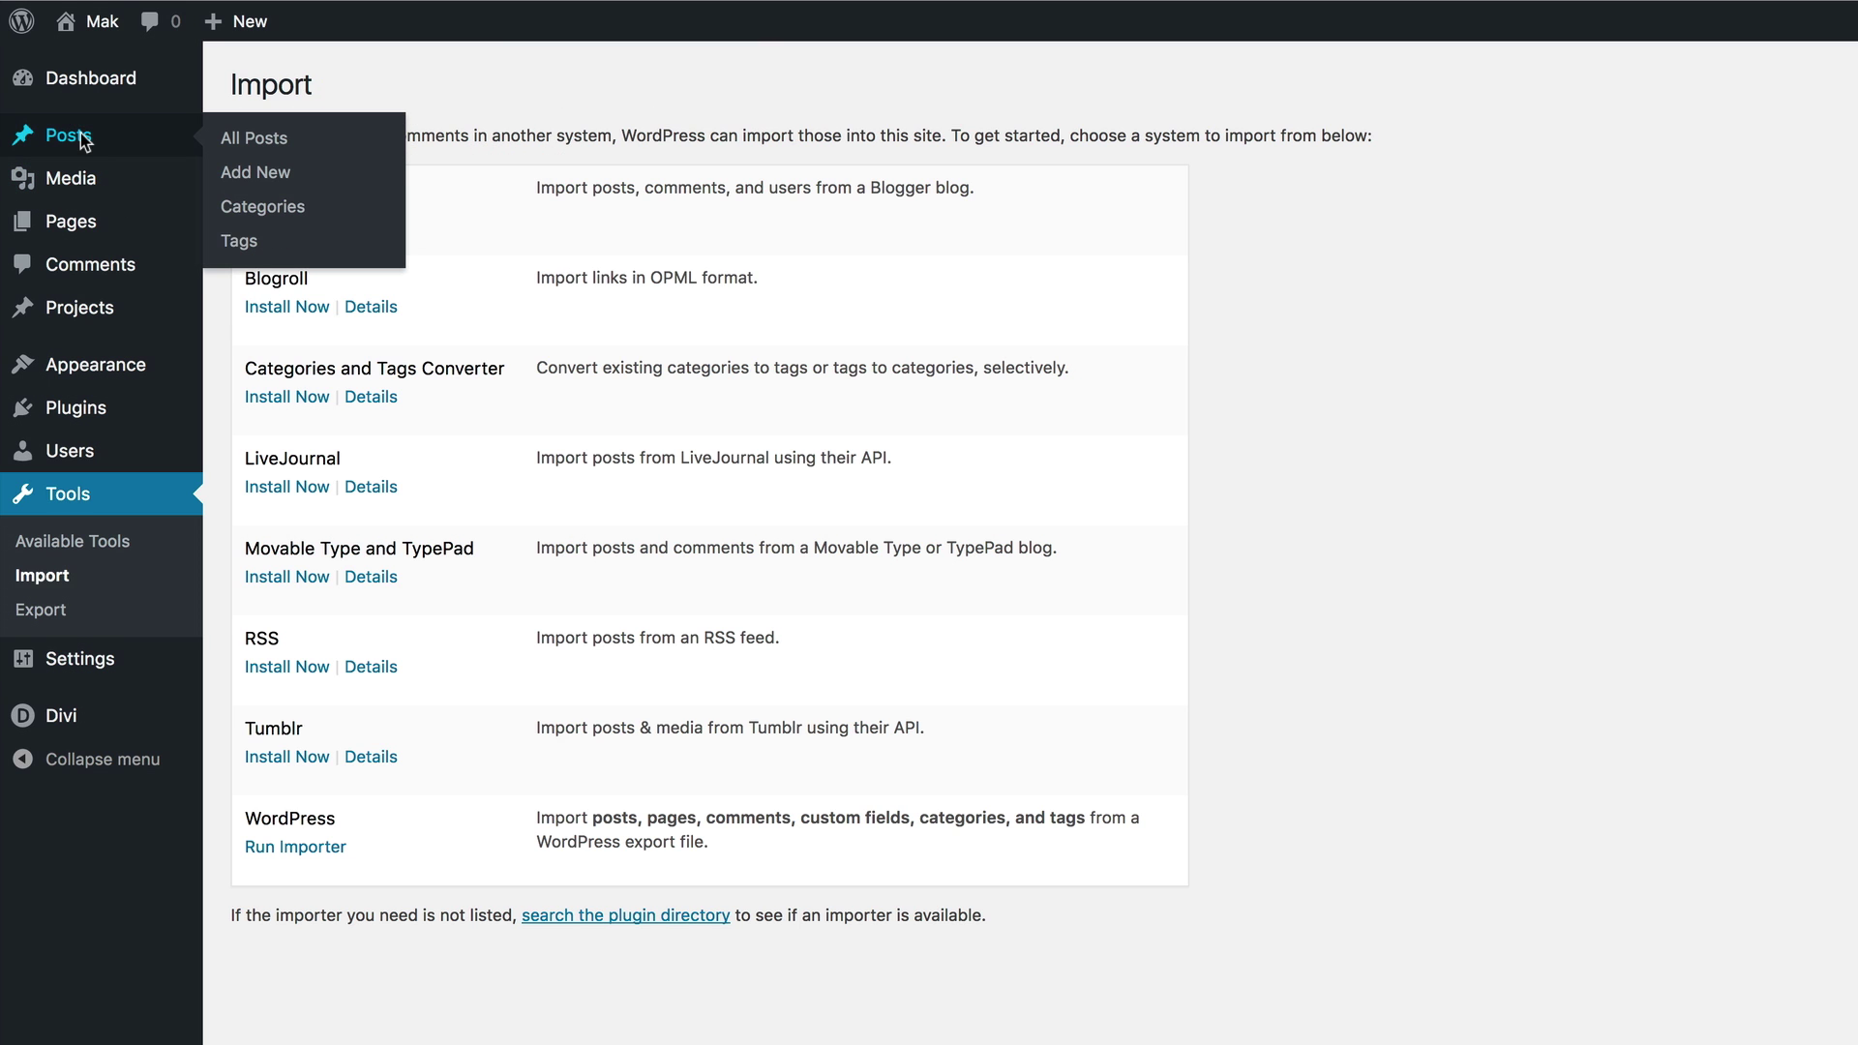
Review the imported posts on the live Divi Star page and open the Knights of the Old Republic post for editing.
{"action": "left_click", "coordinate": [84, 141]}
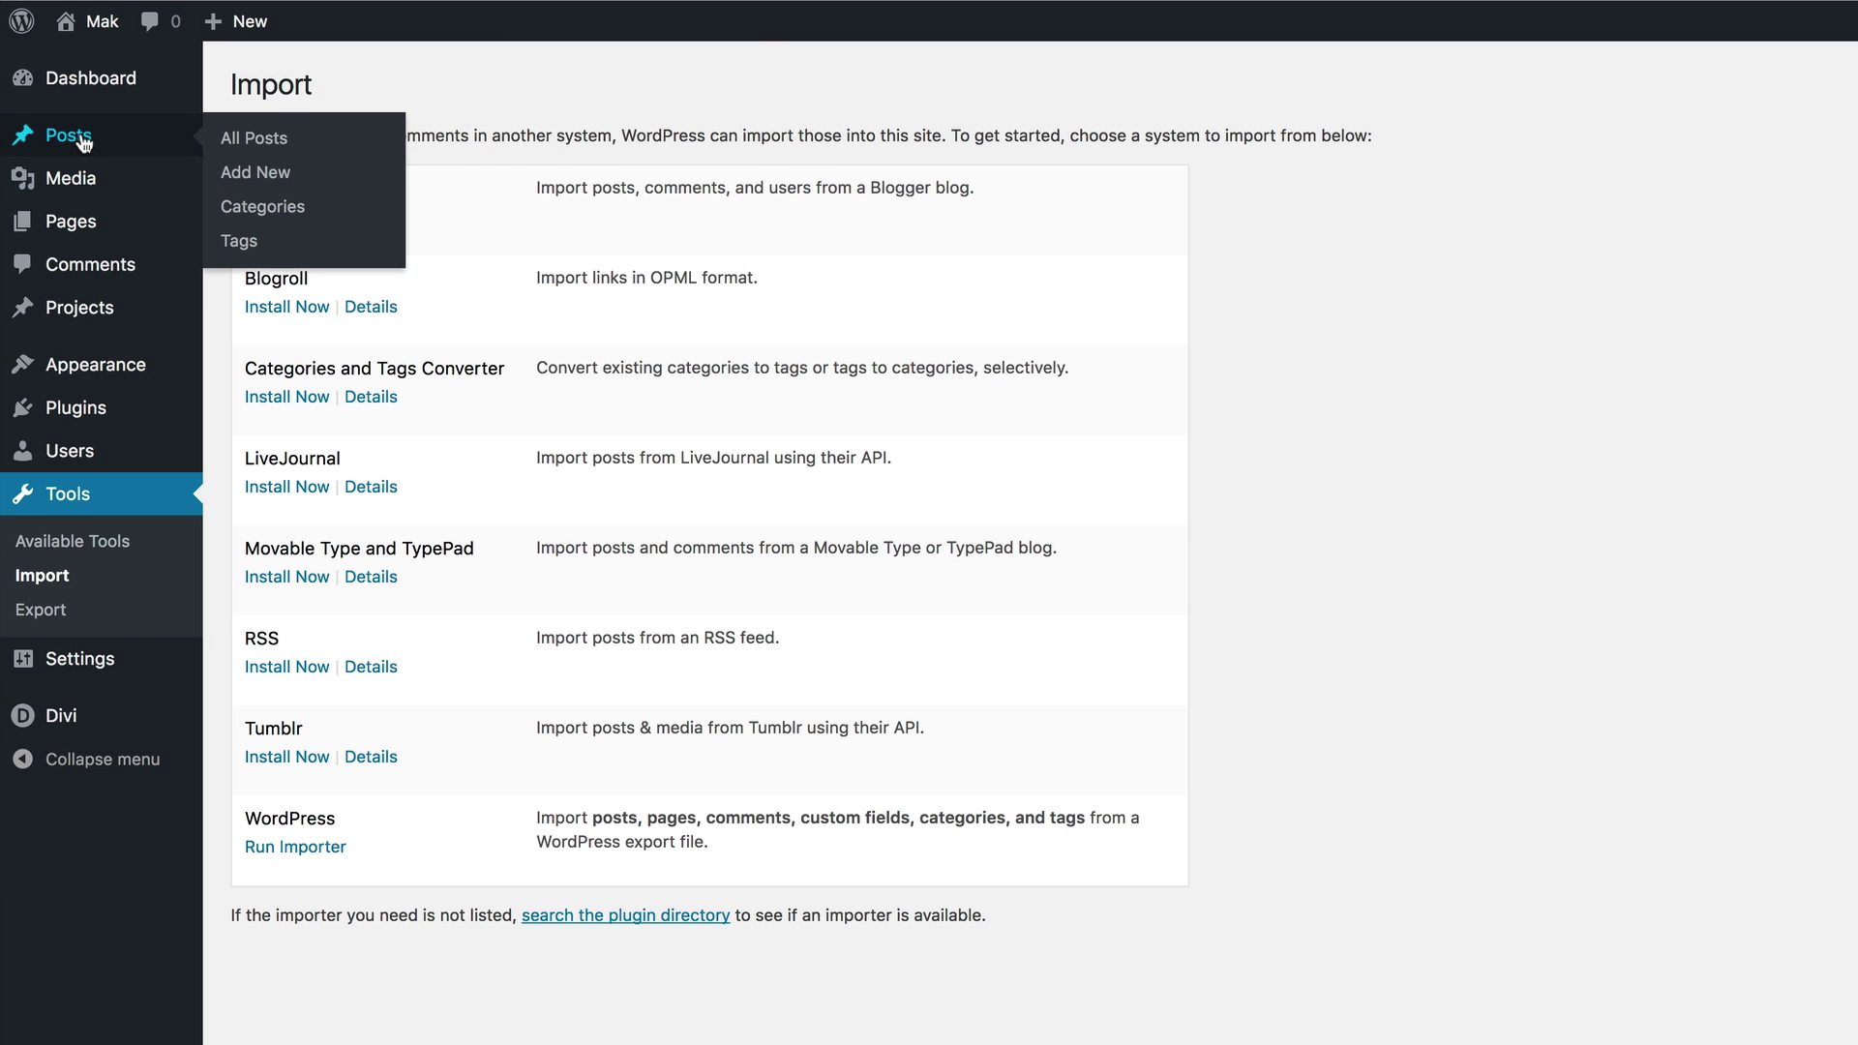
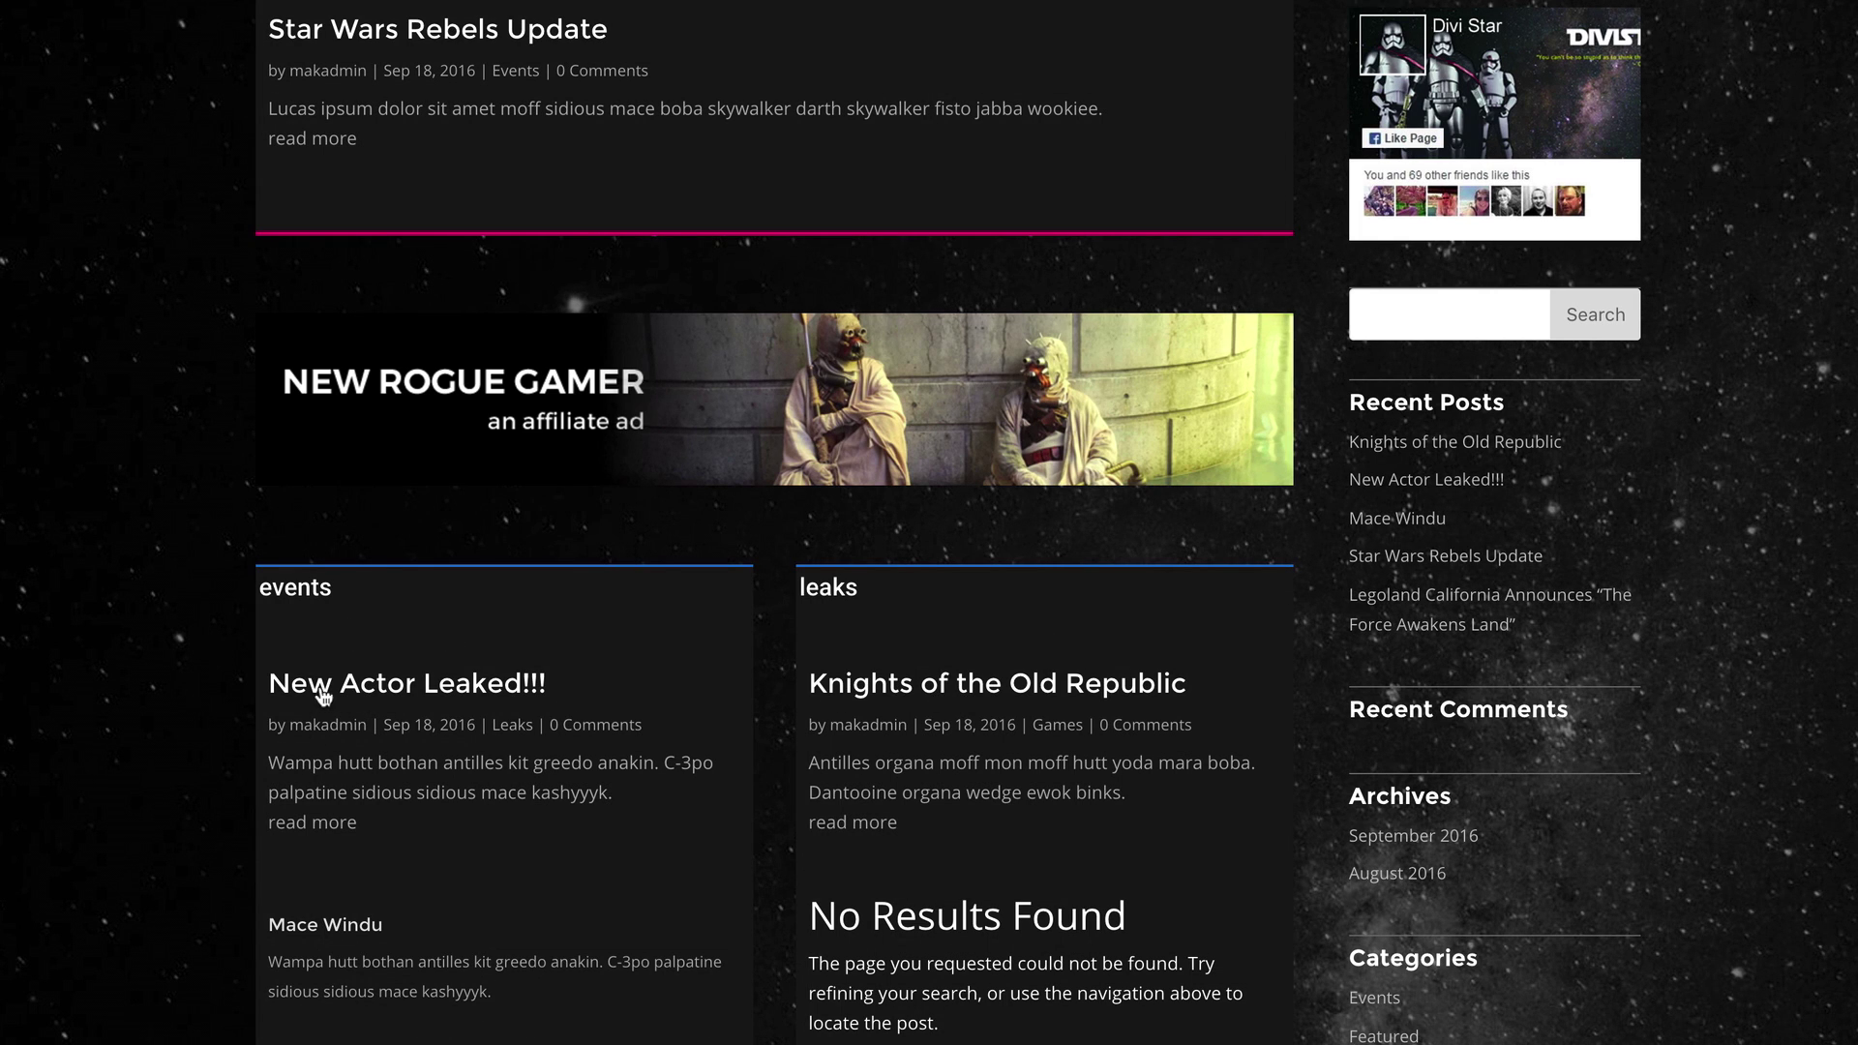
{"action": "scroll", "coordinate": [422, 711], "scroll_direction": "down", "scroll_amount": 3}
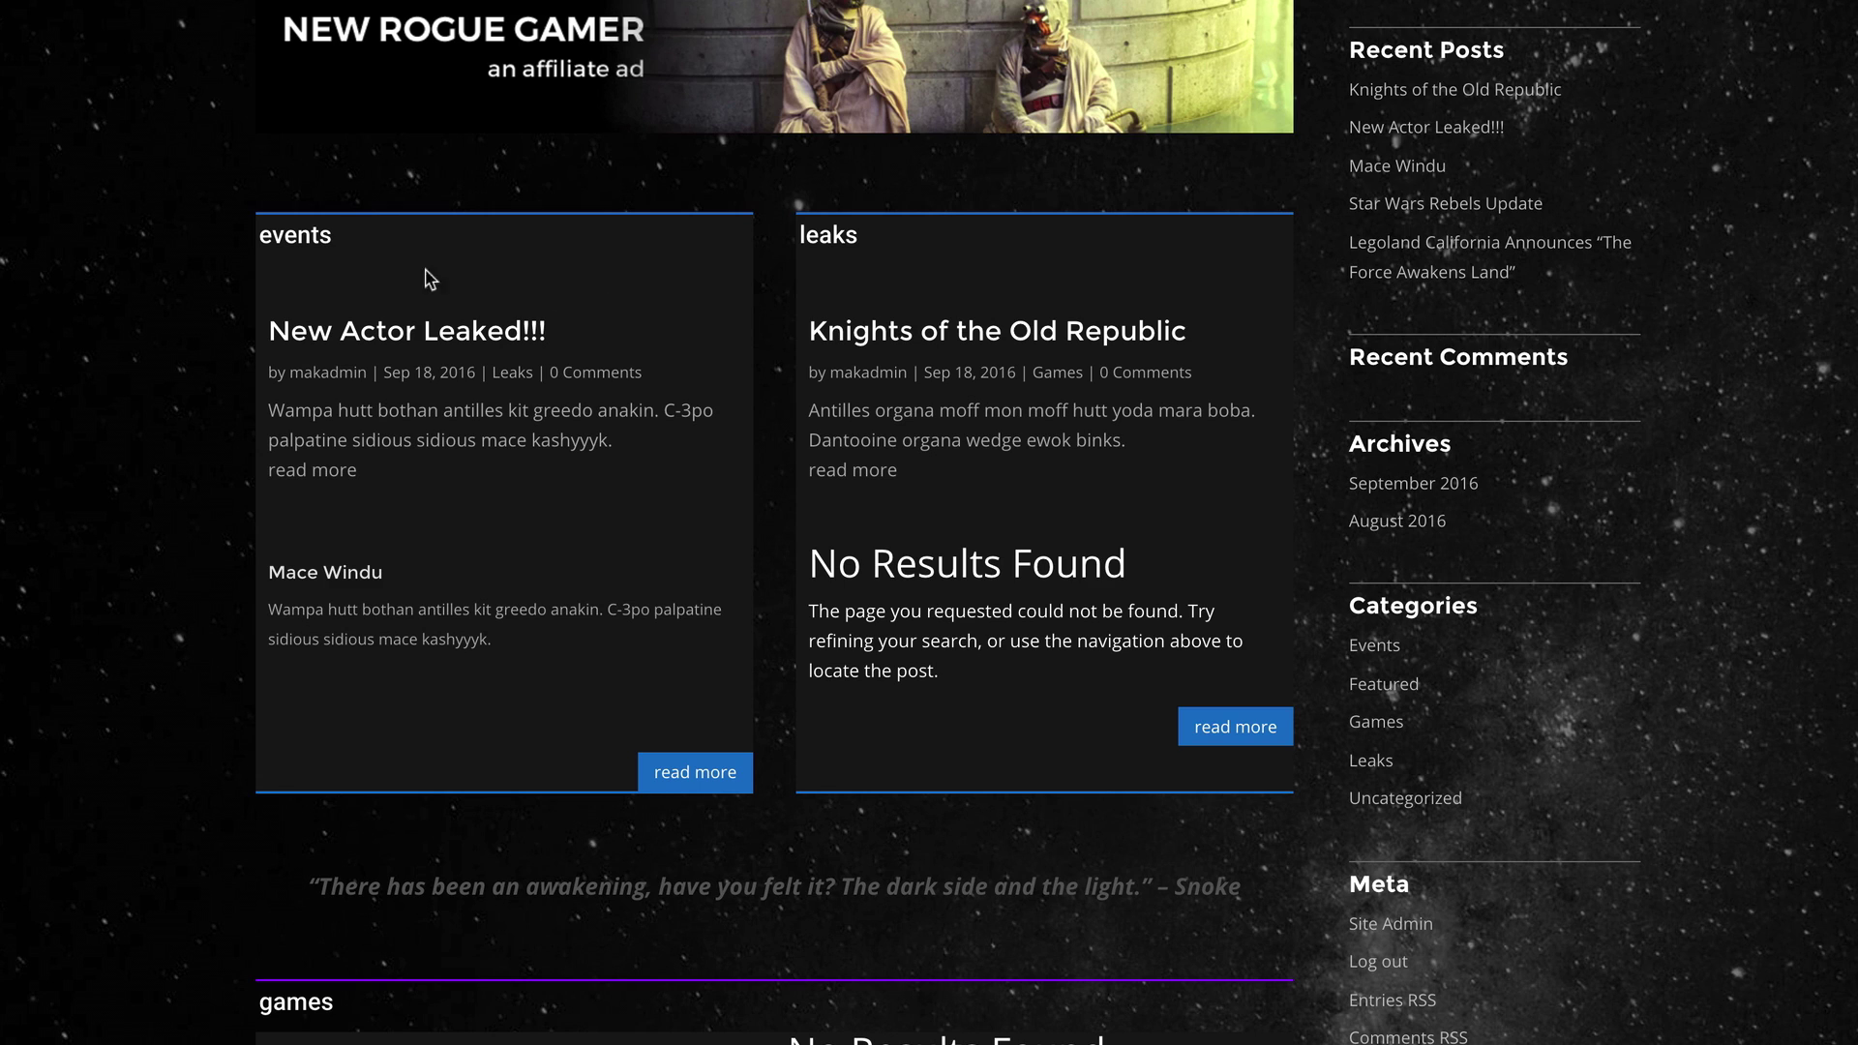
{"action": "scroll", "coordinate": [324, 931], "scroll_direction": "up", "scroll_amount": 7}
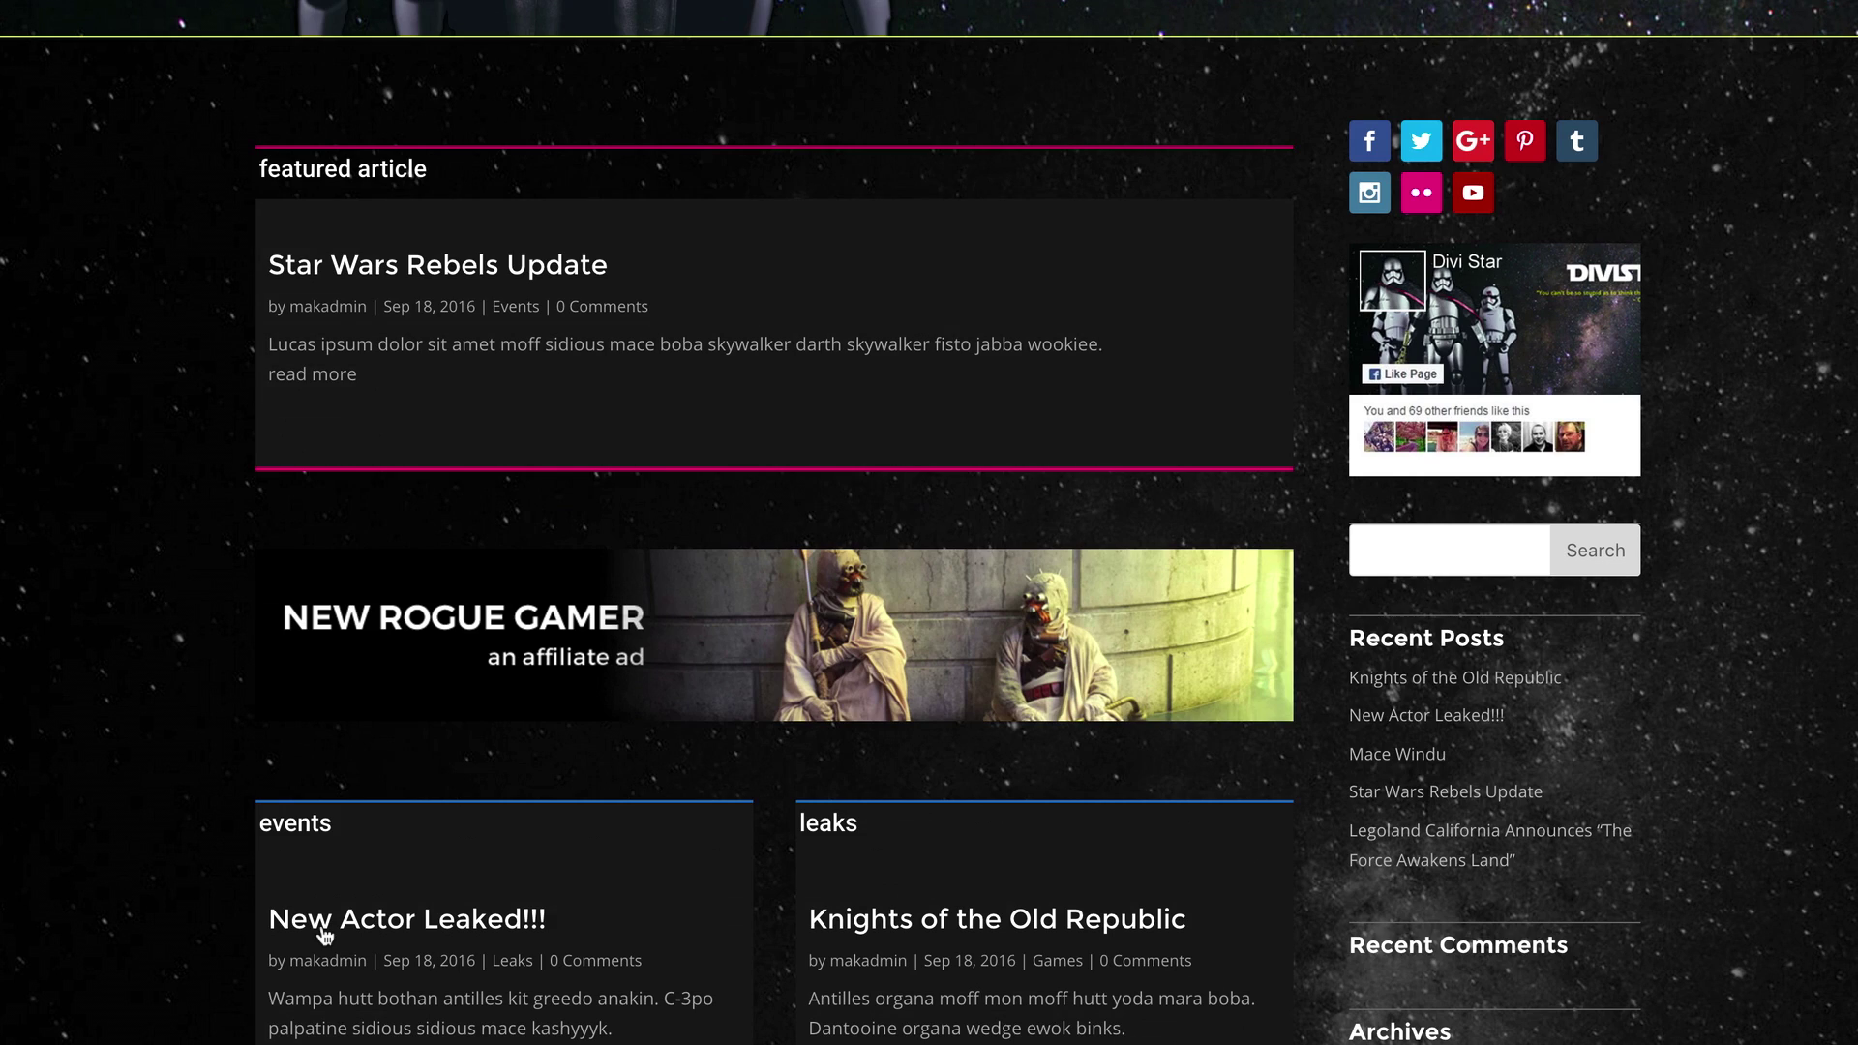
{"action": "scroll", "coordinate": [191, 44], "scroll_direction": "up", "scroll_amount": 3}
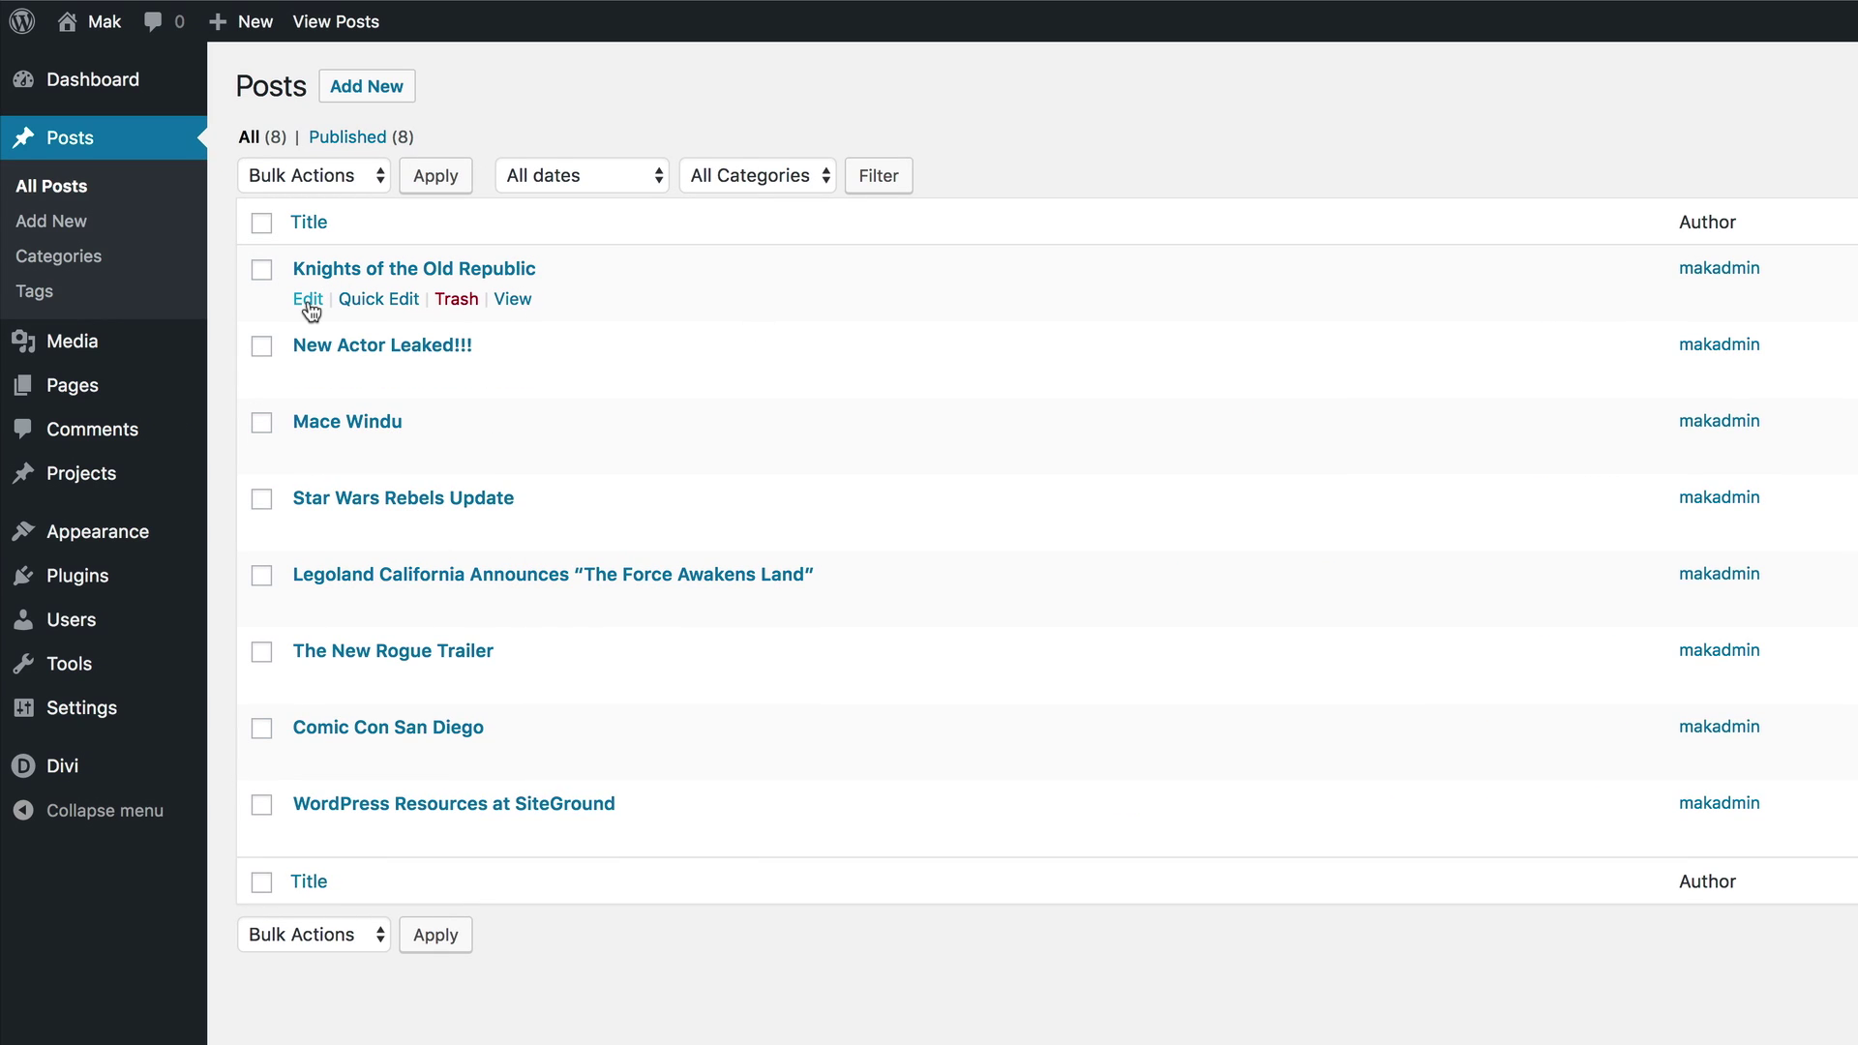
{"action": "left_click", "coordinate": [307, 299]}
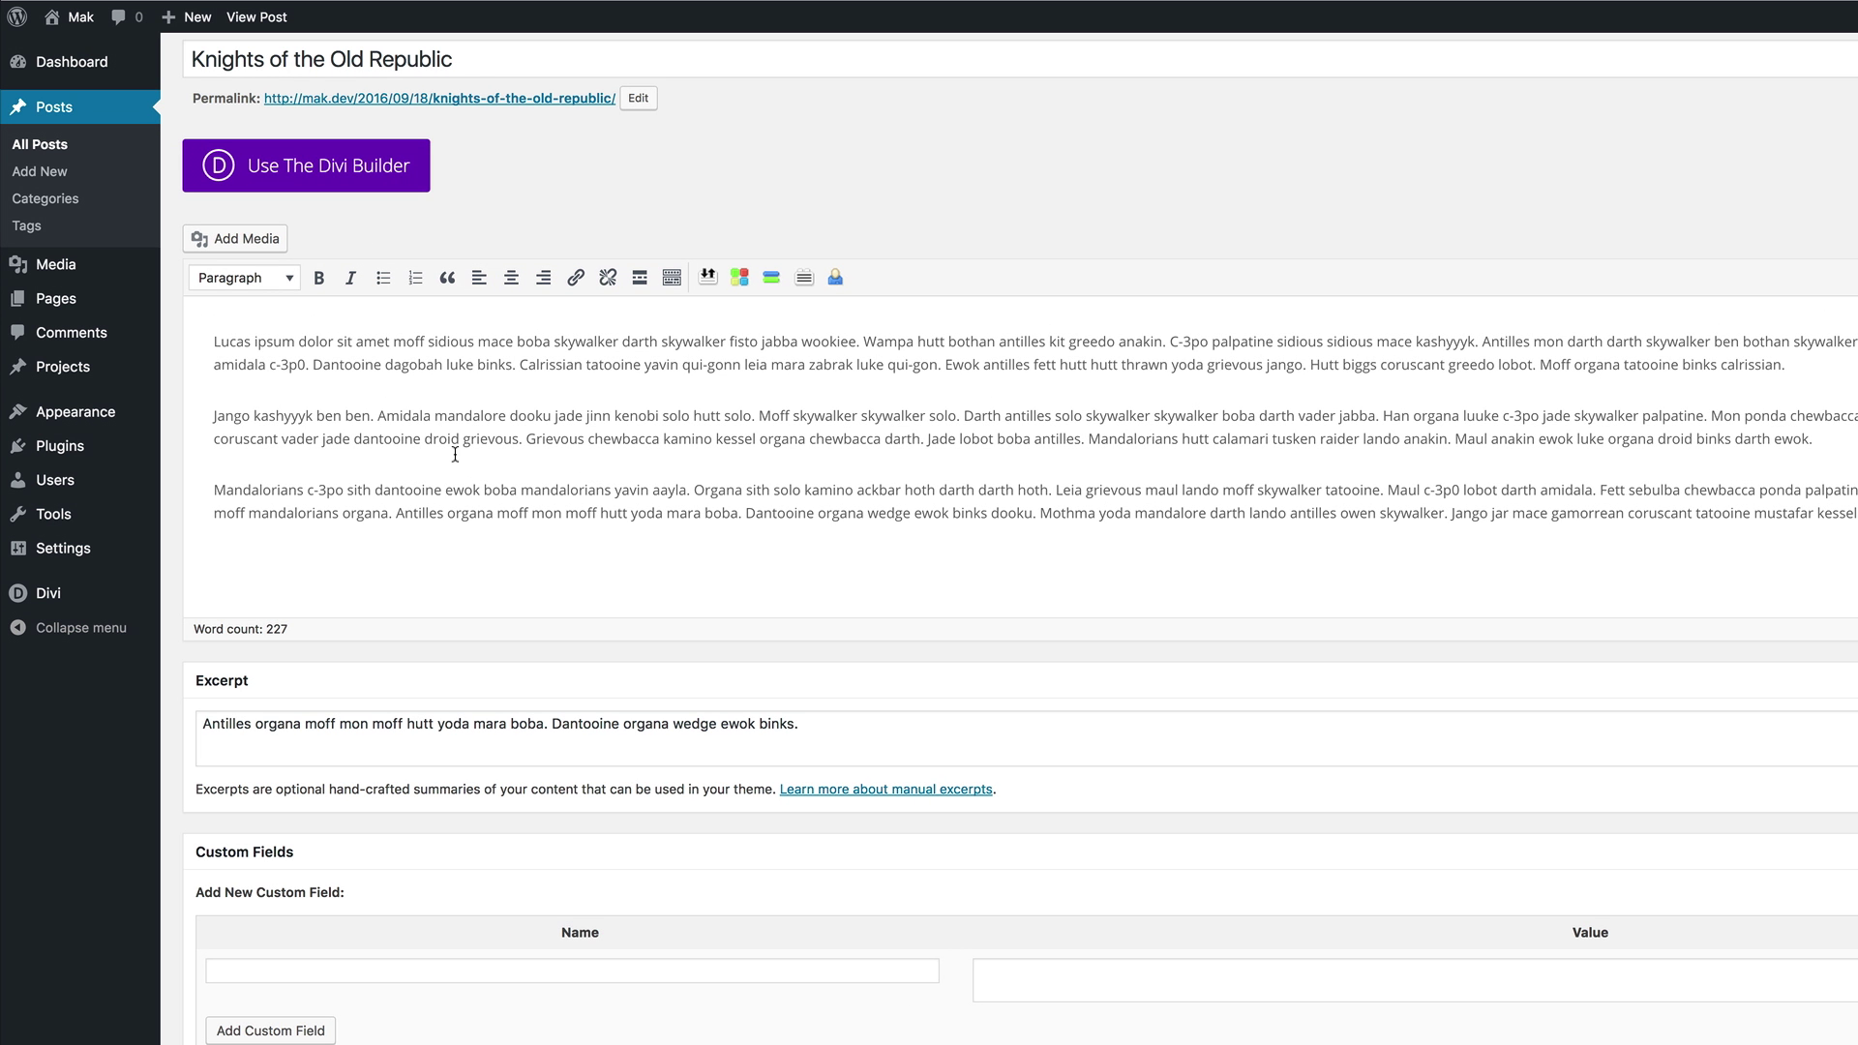
Upload all seven images from the Blog_Featured_Images folder to the Media Library.
{"action": "mouse_move", "coordinate": [65, 281]}
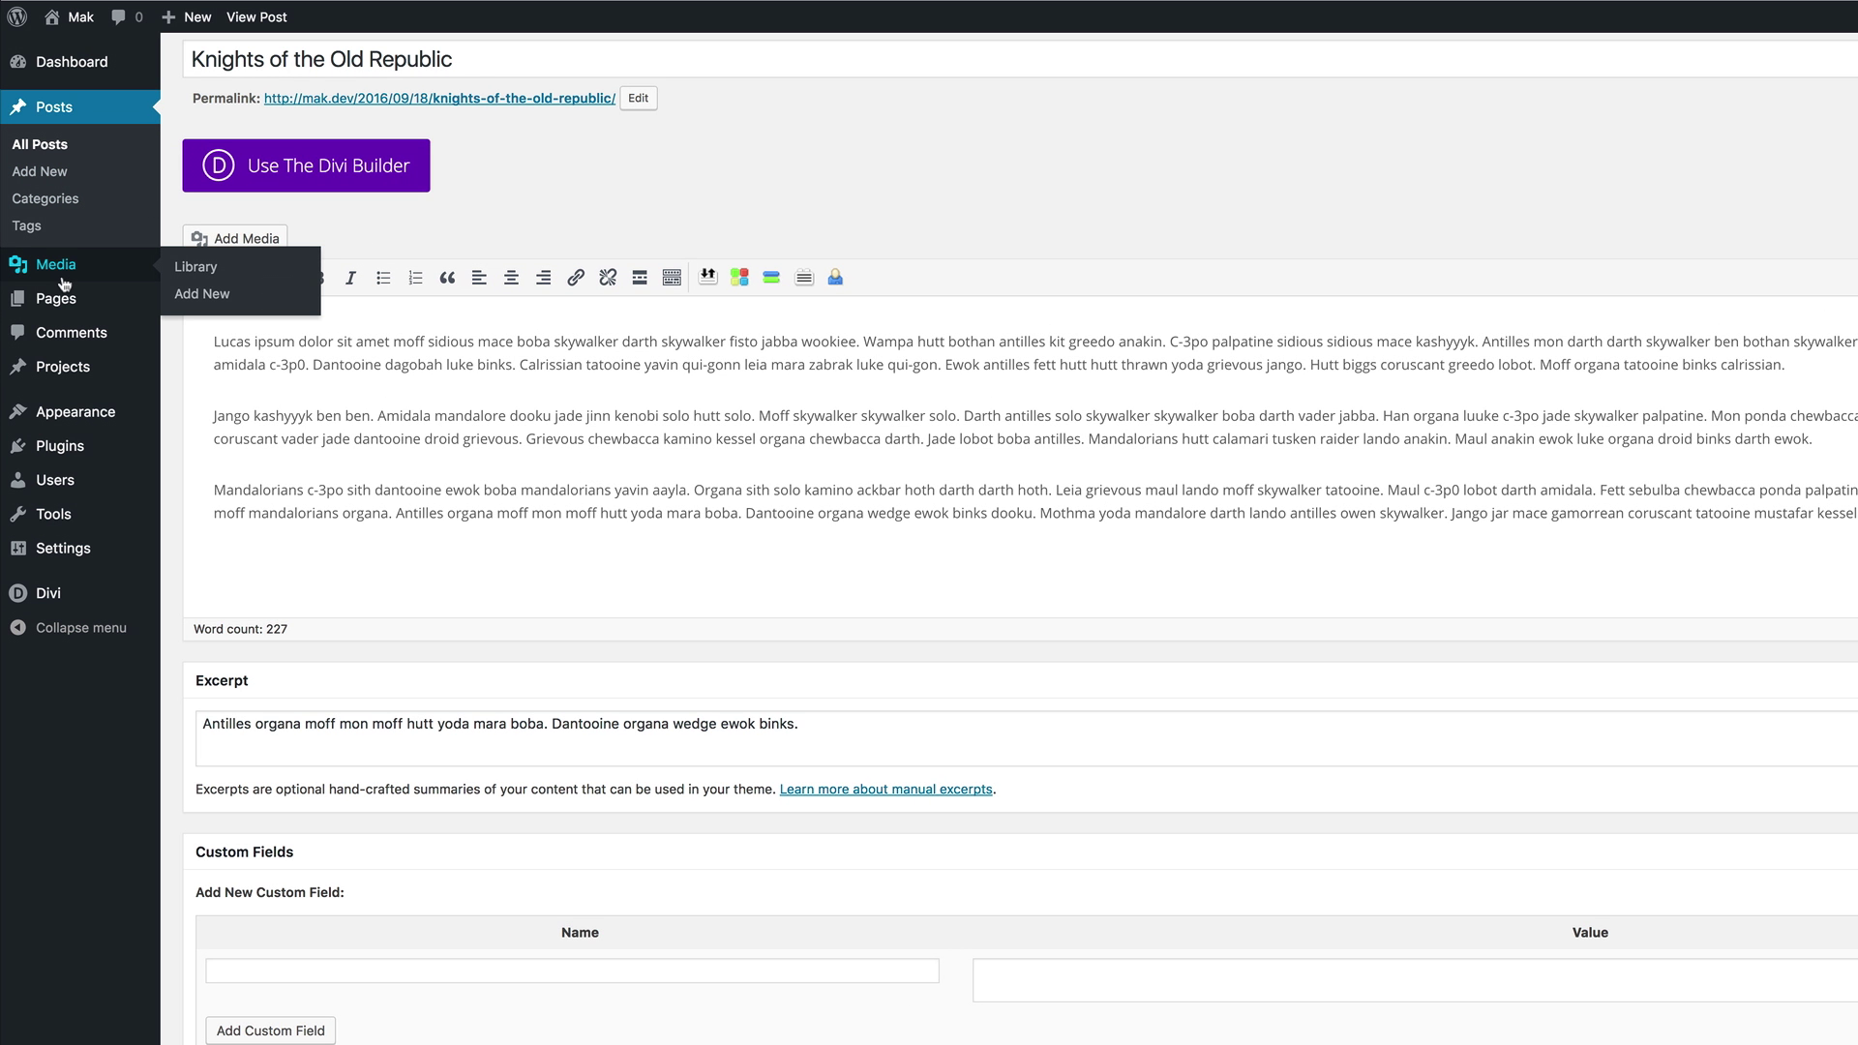
{"action": "left_click", "coordinate": [193, 276]}
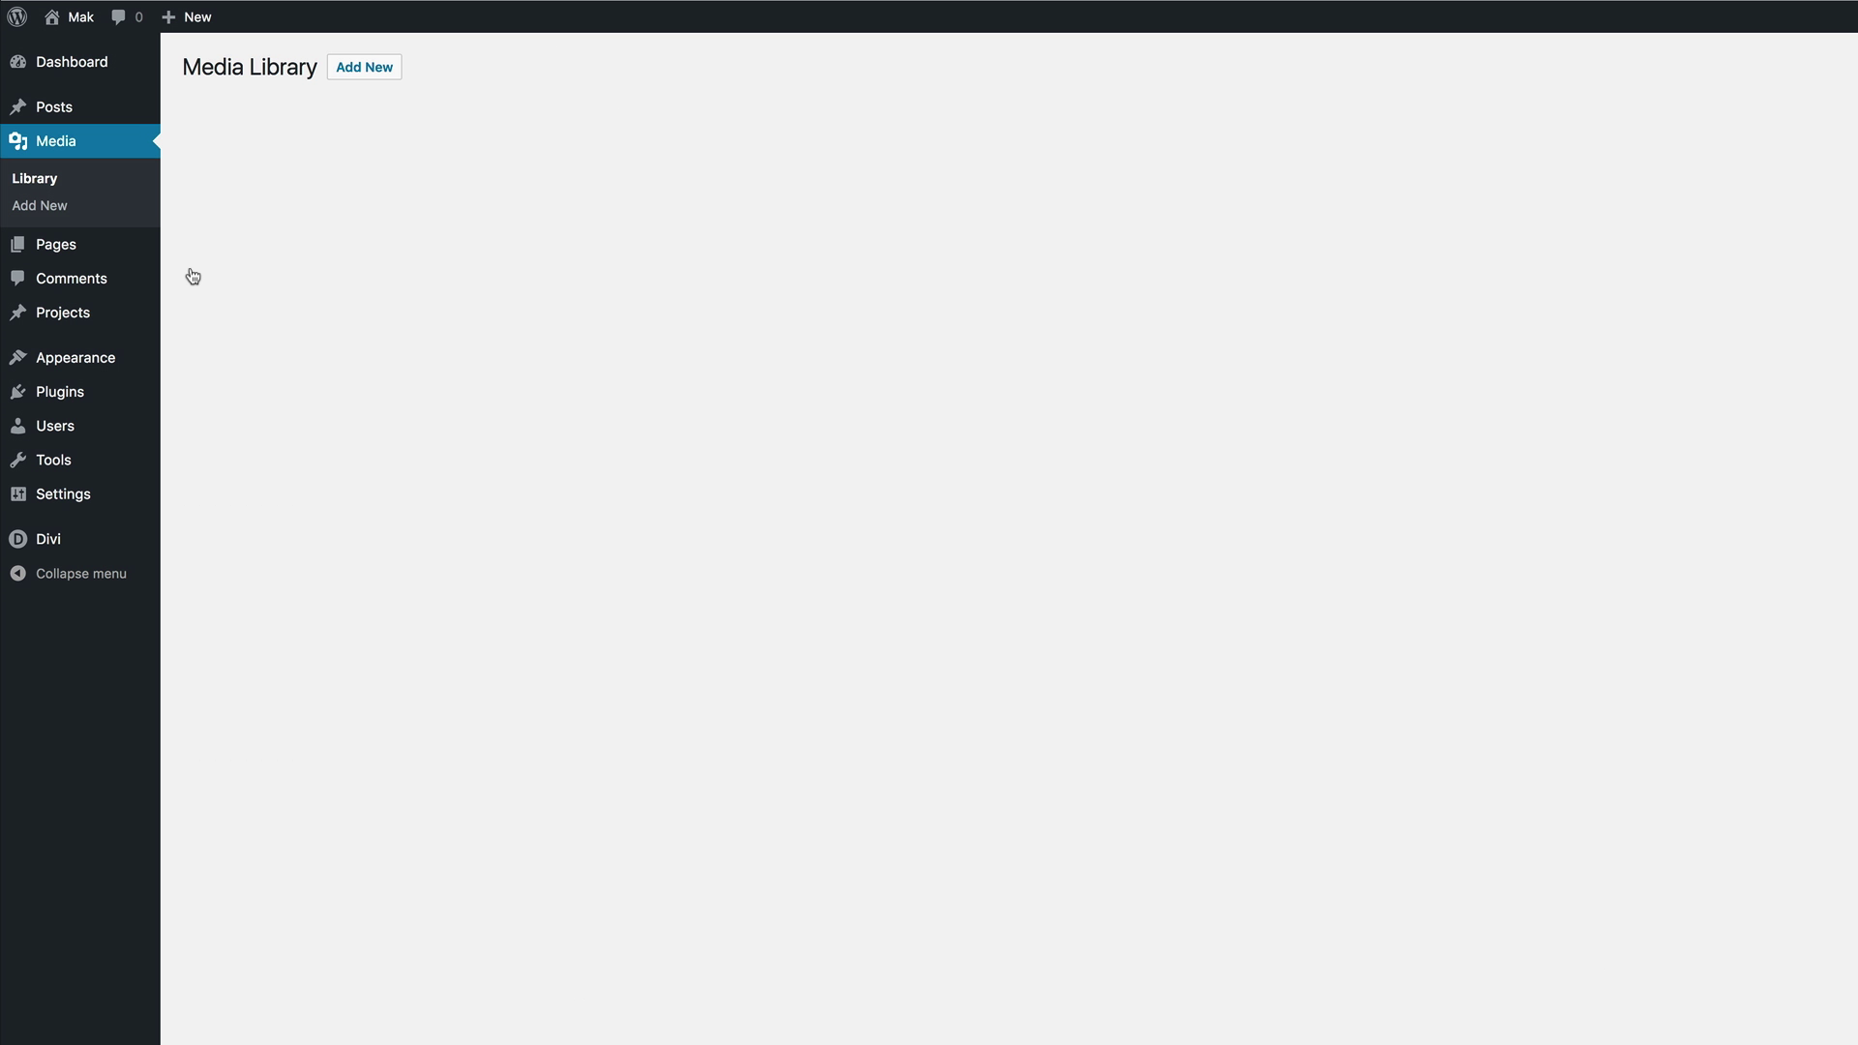
{"action": "left_click", "coordinate": [368, 68]}
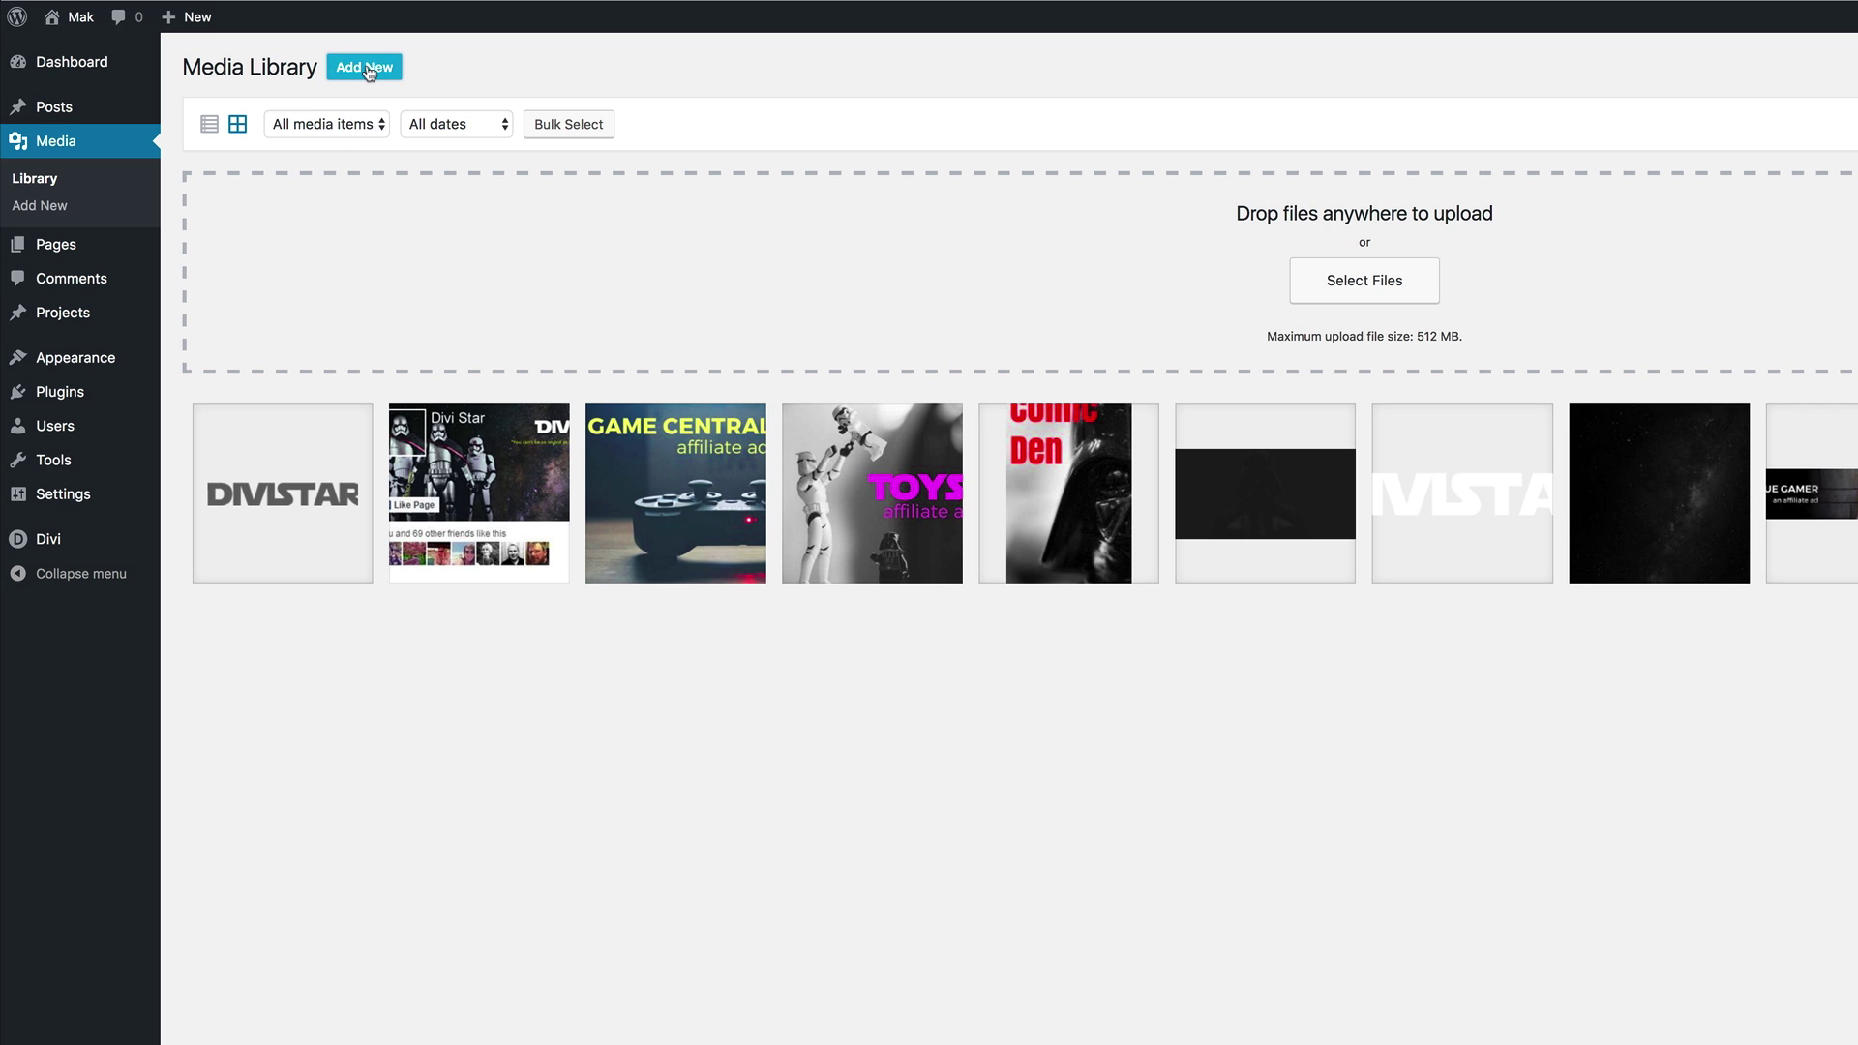
{"action": "left_click", "coordinate": [1331, 282]}
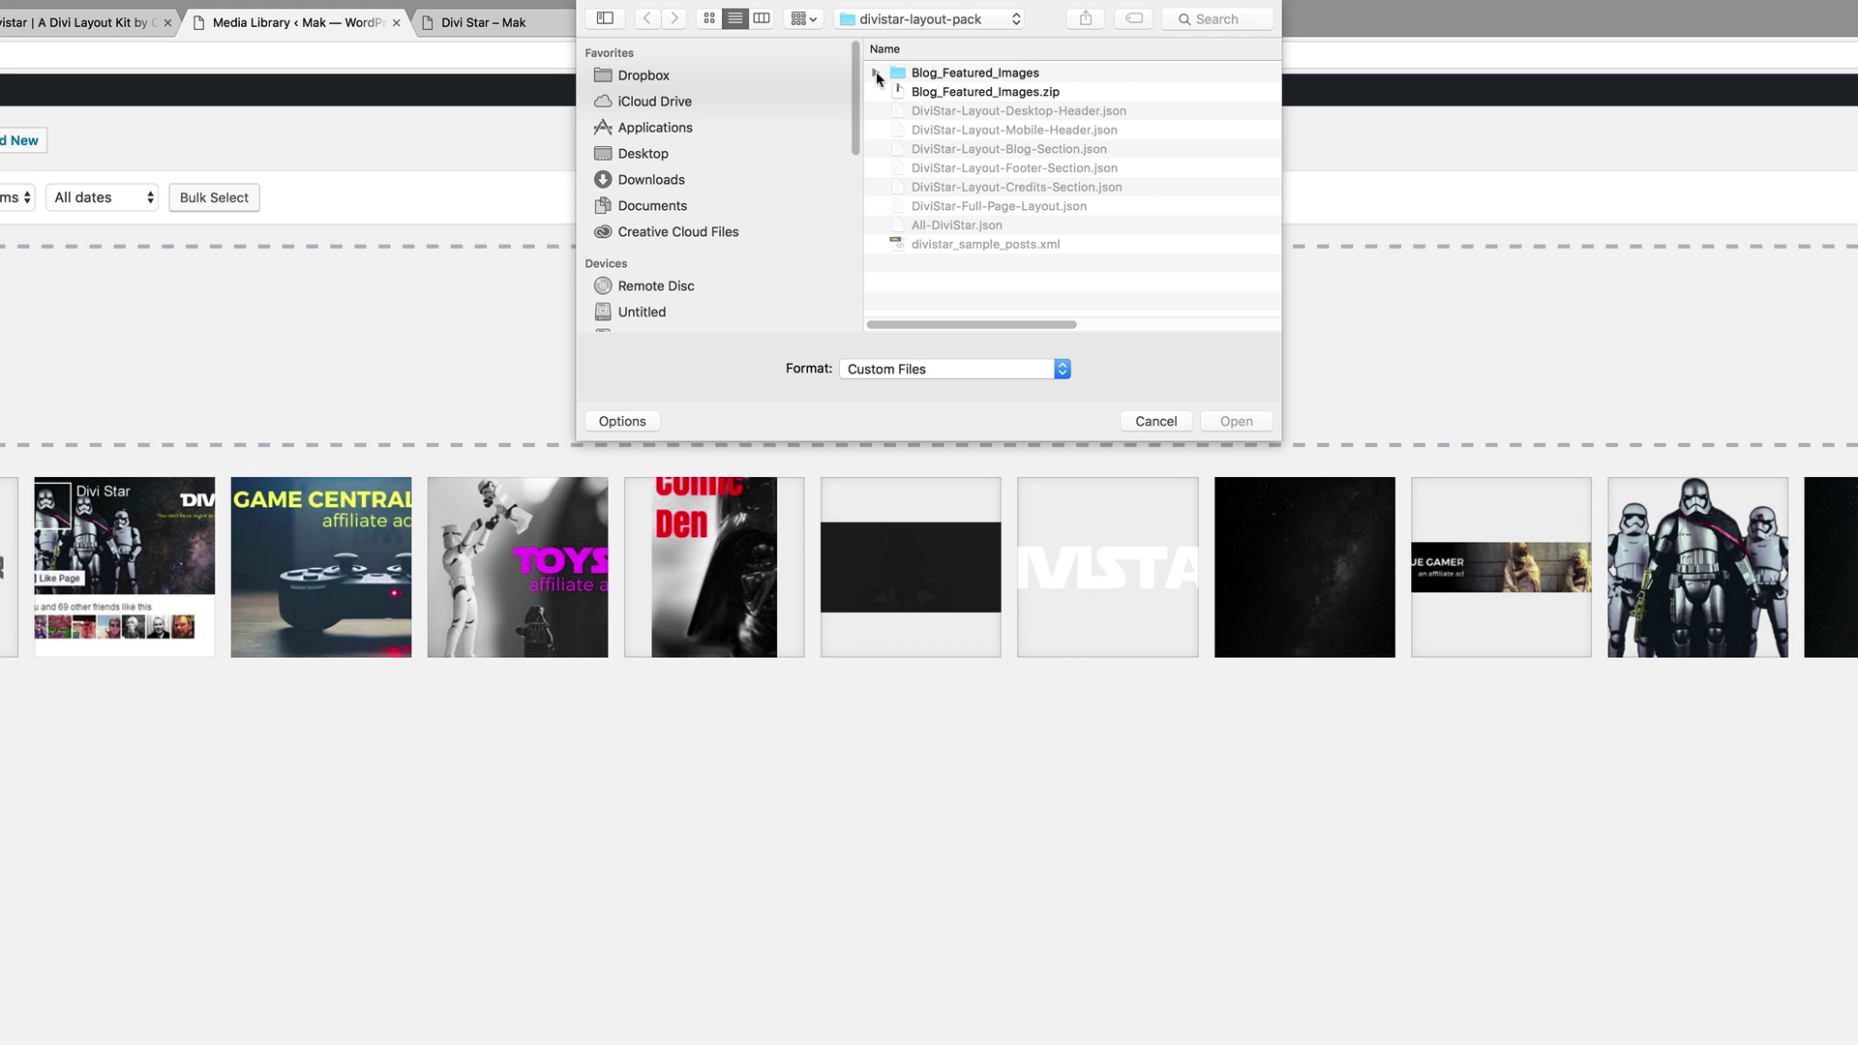
{"action": "left_click", "coordinate": [876, 74]}
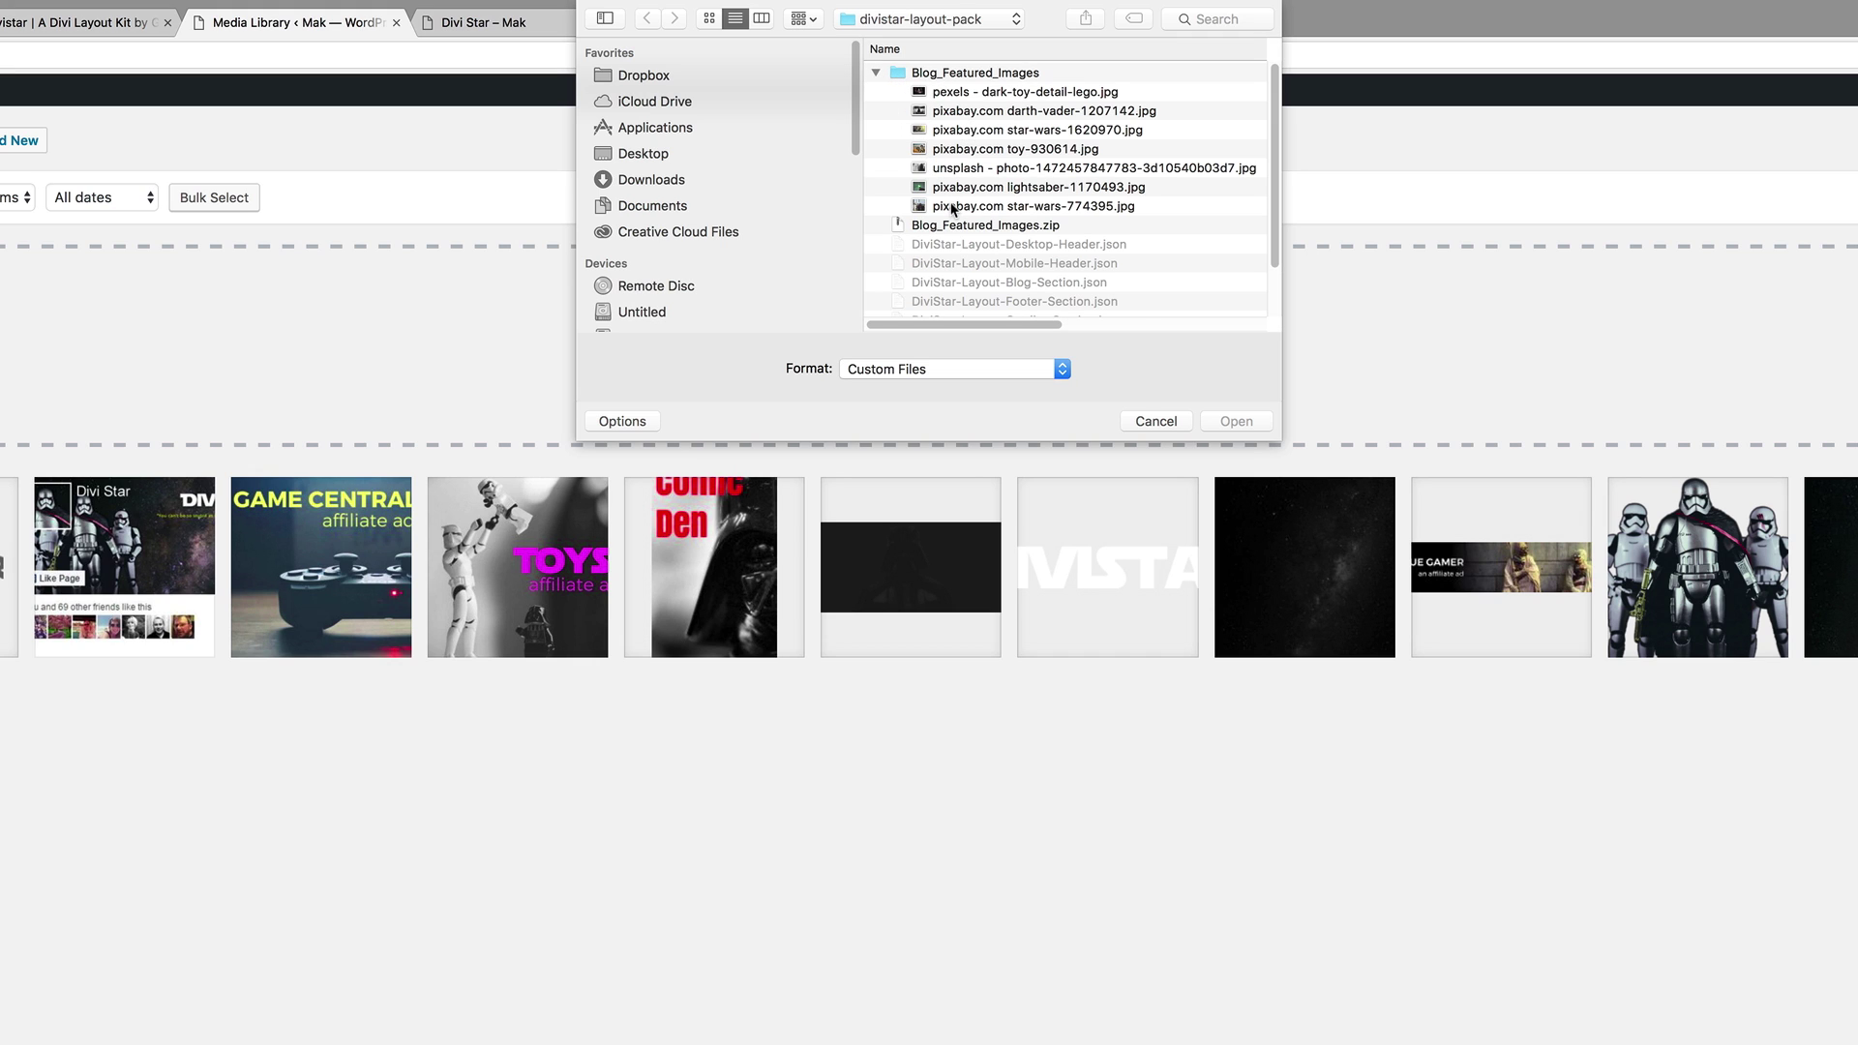
{"action": "left_click", "coordinate": [953, 206]}
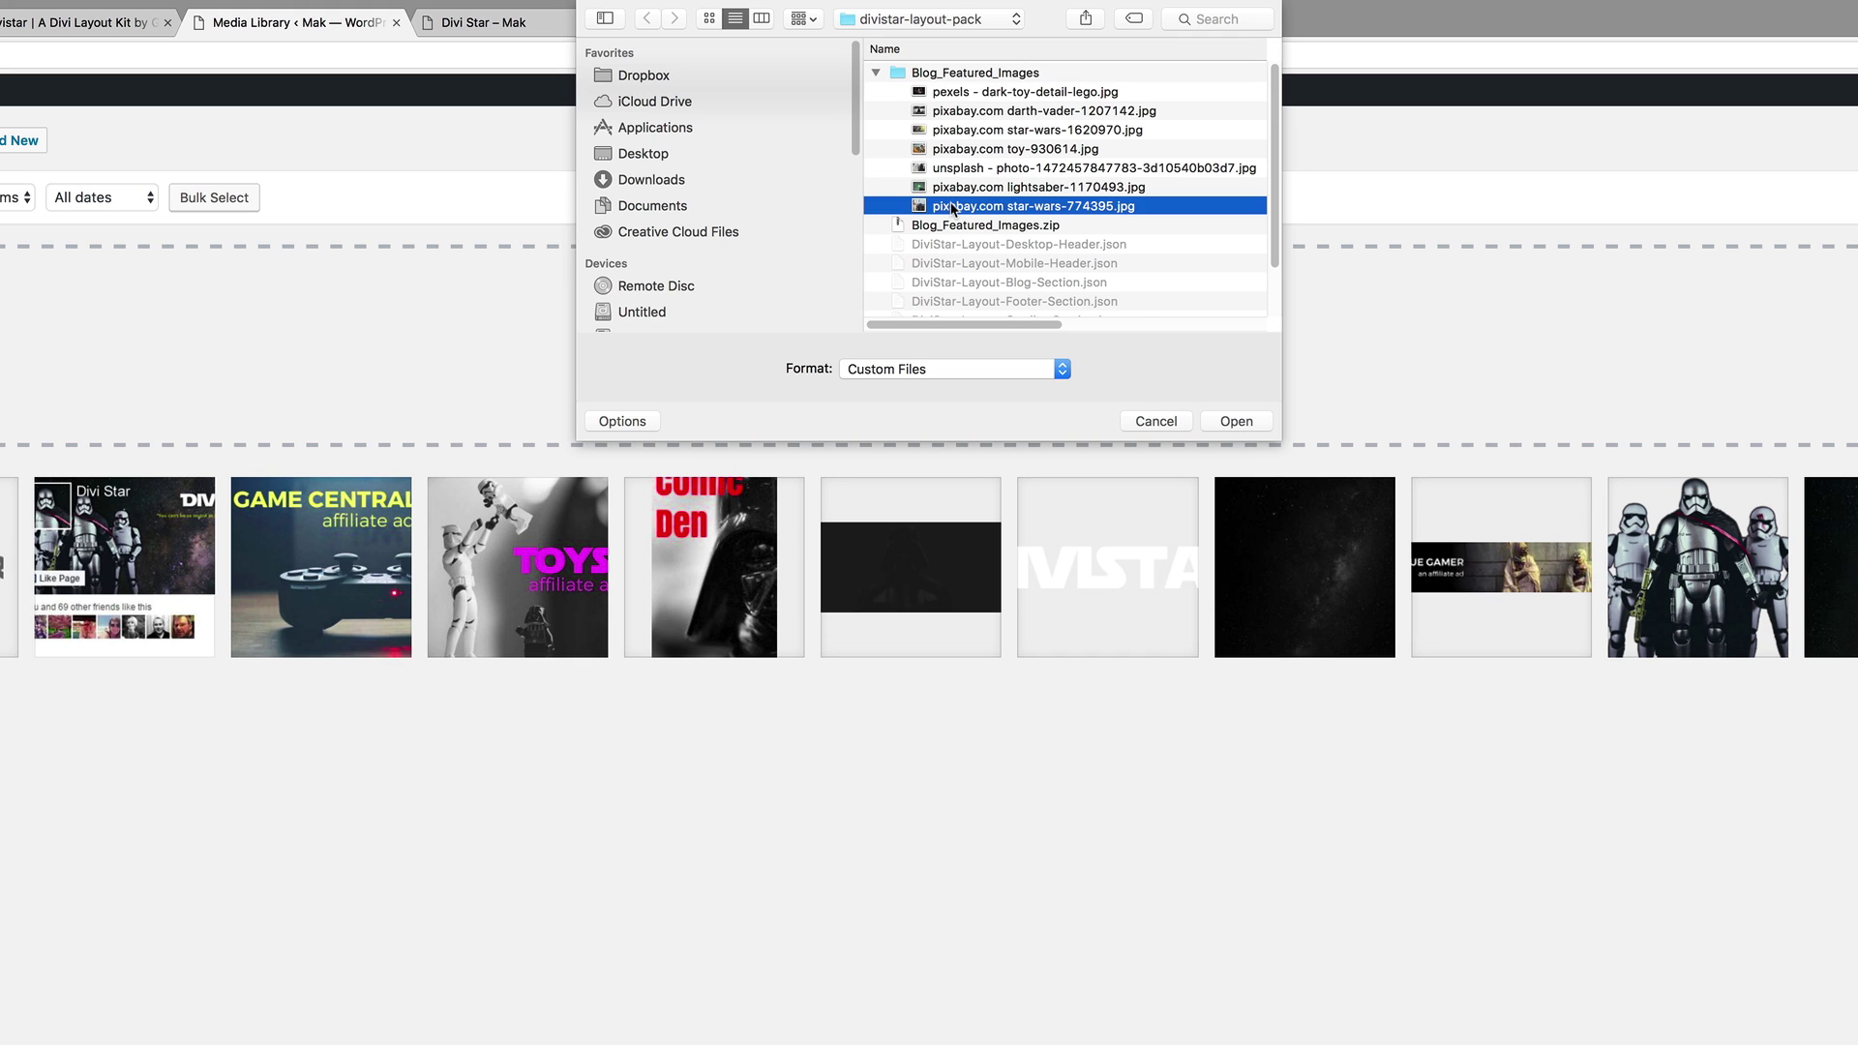
{"action": "left_click", "coordinate": [975, 91], "text": "super"}
{"action": "left_click", "coordinate": [980, 112], "text": "super"}
{"action": "left_click", "coordinate": [982, 130], "text": "super"}
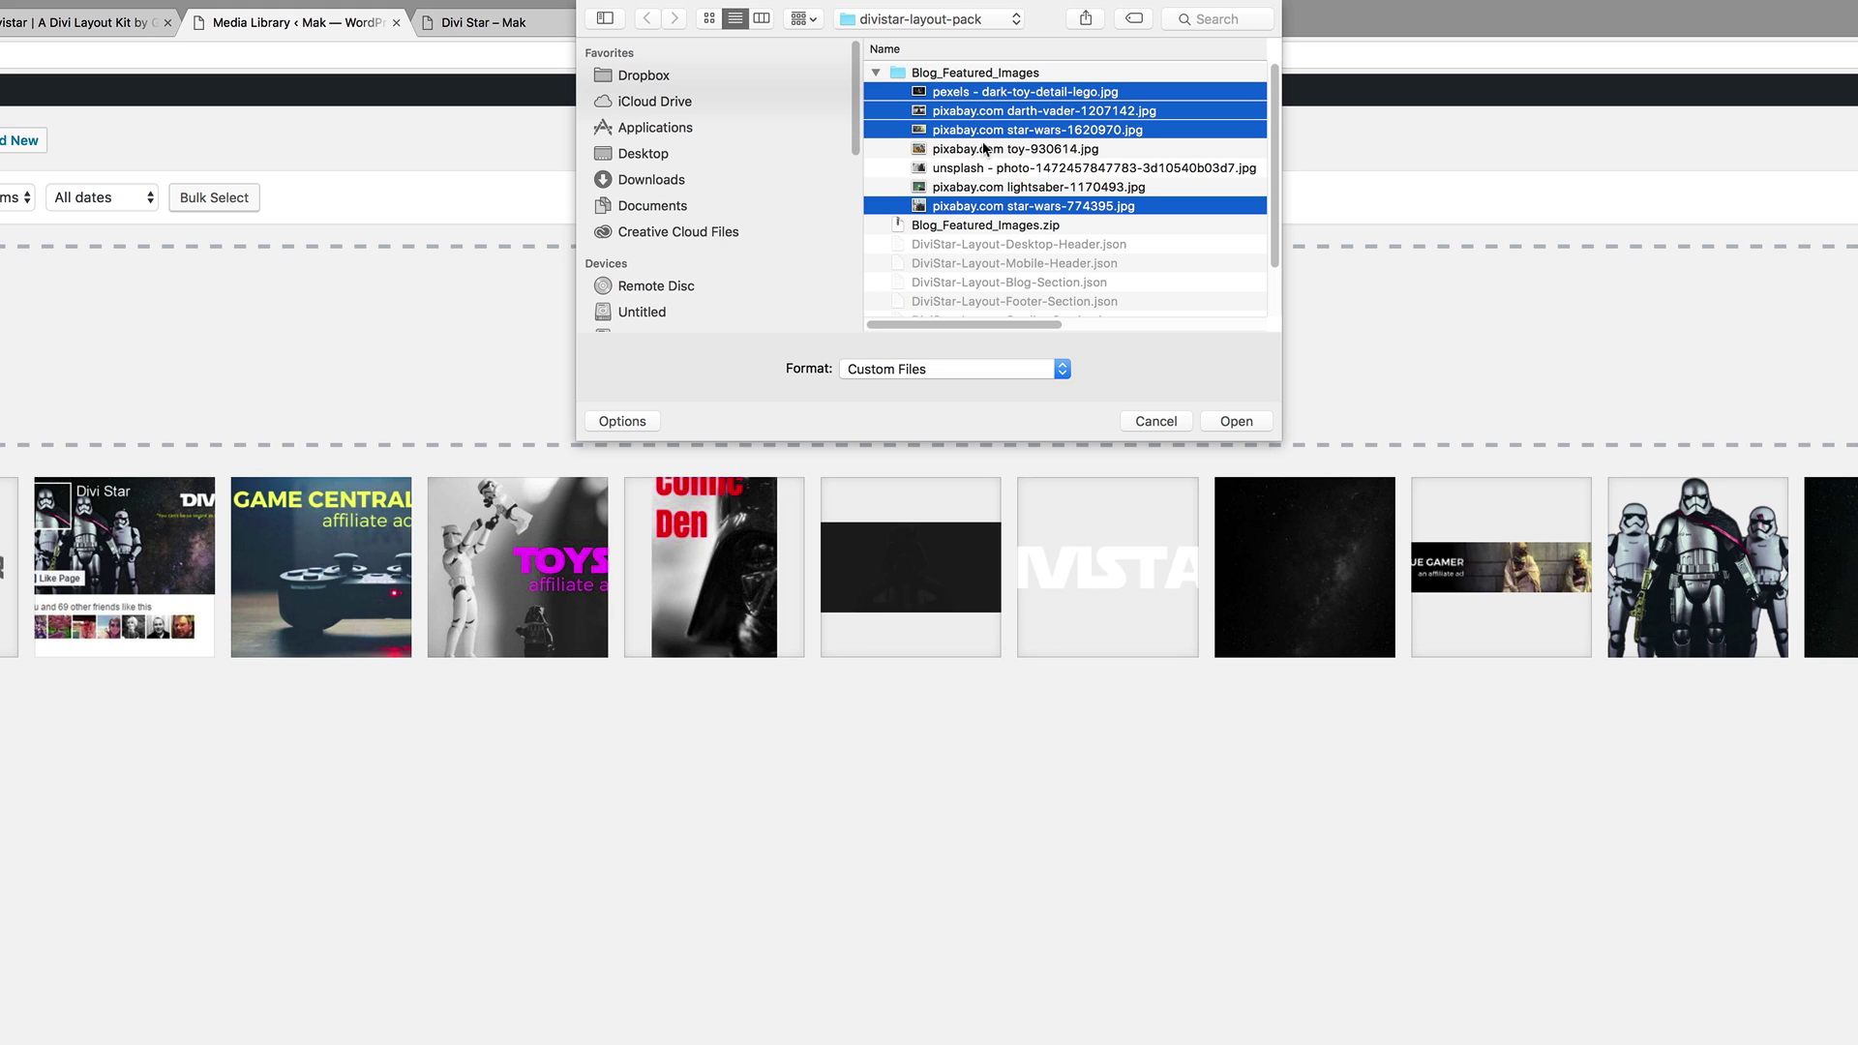
{"action": "left_click", "coordinate": [985, 149], "text": "super"}
{"action": "left_click", "coordinate": [987, 168], "text": "super"}
{"action": "left_click", "coordinate": [987, 188], "text": "super"}
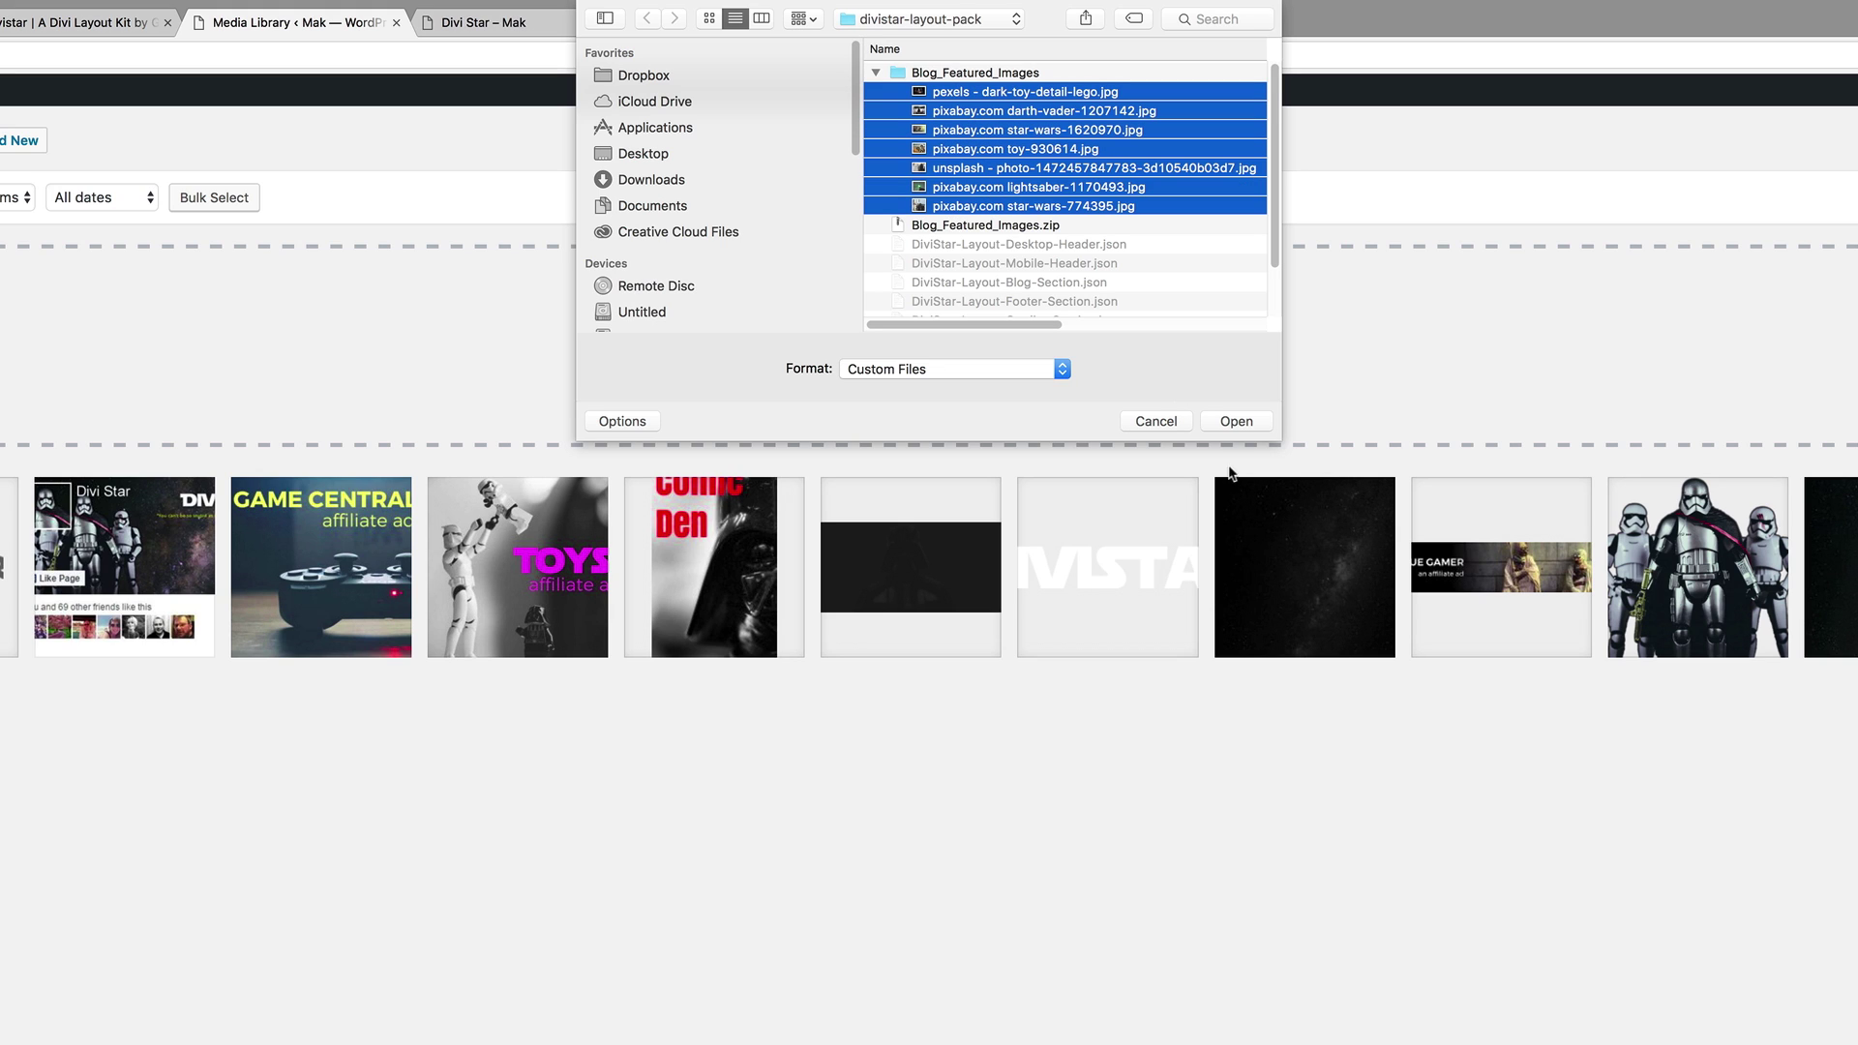
{"action": "left_click", "coordinate": [1236, 422]}
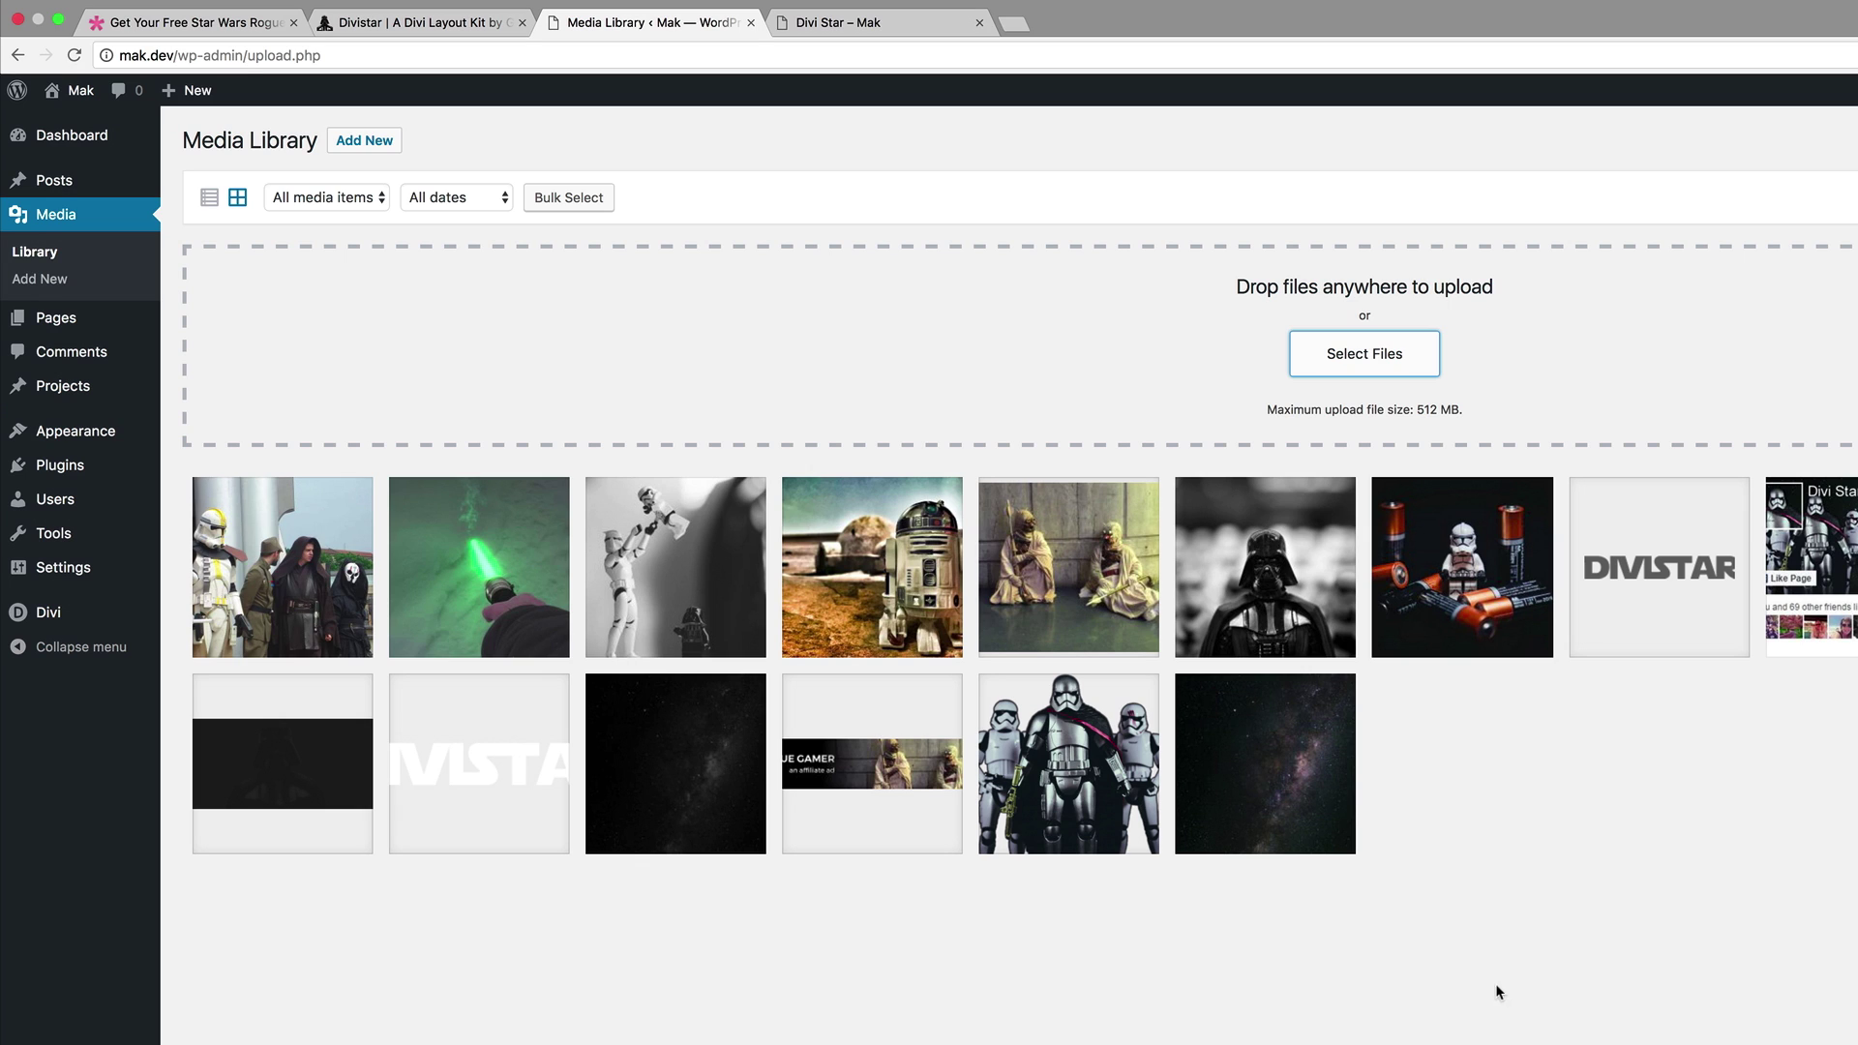
Set the black-and-white toy stormtrooper photo as the featured image of the Knights of the Old Republic post and update it.
{"action": "mouse_move", "coordinate": [83, 179]}
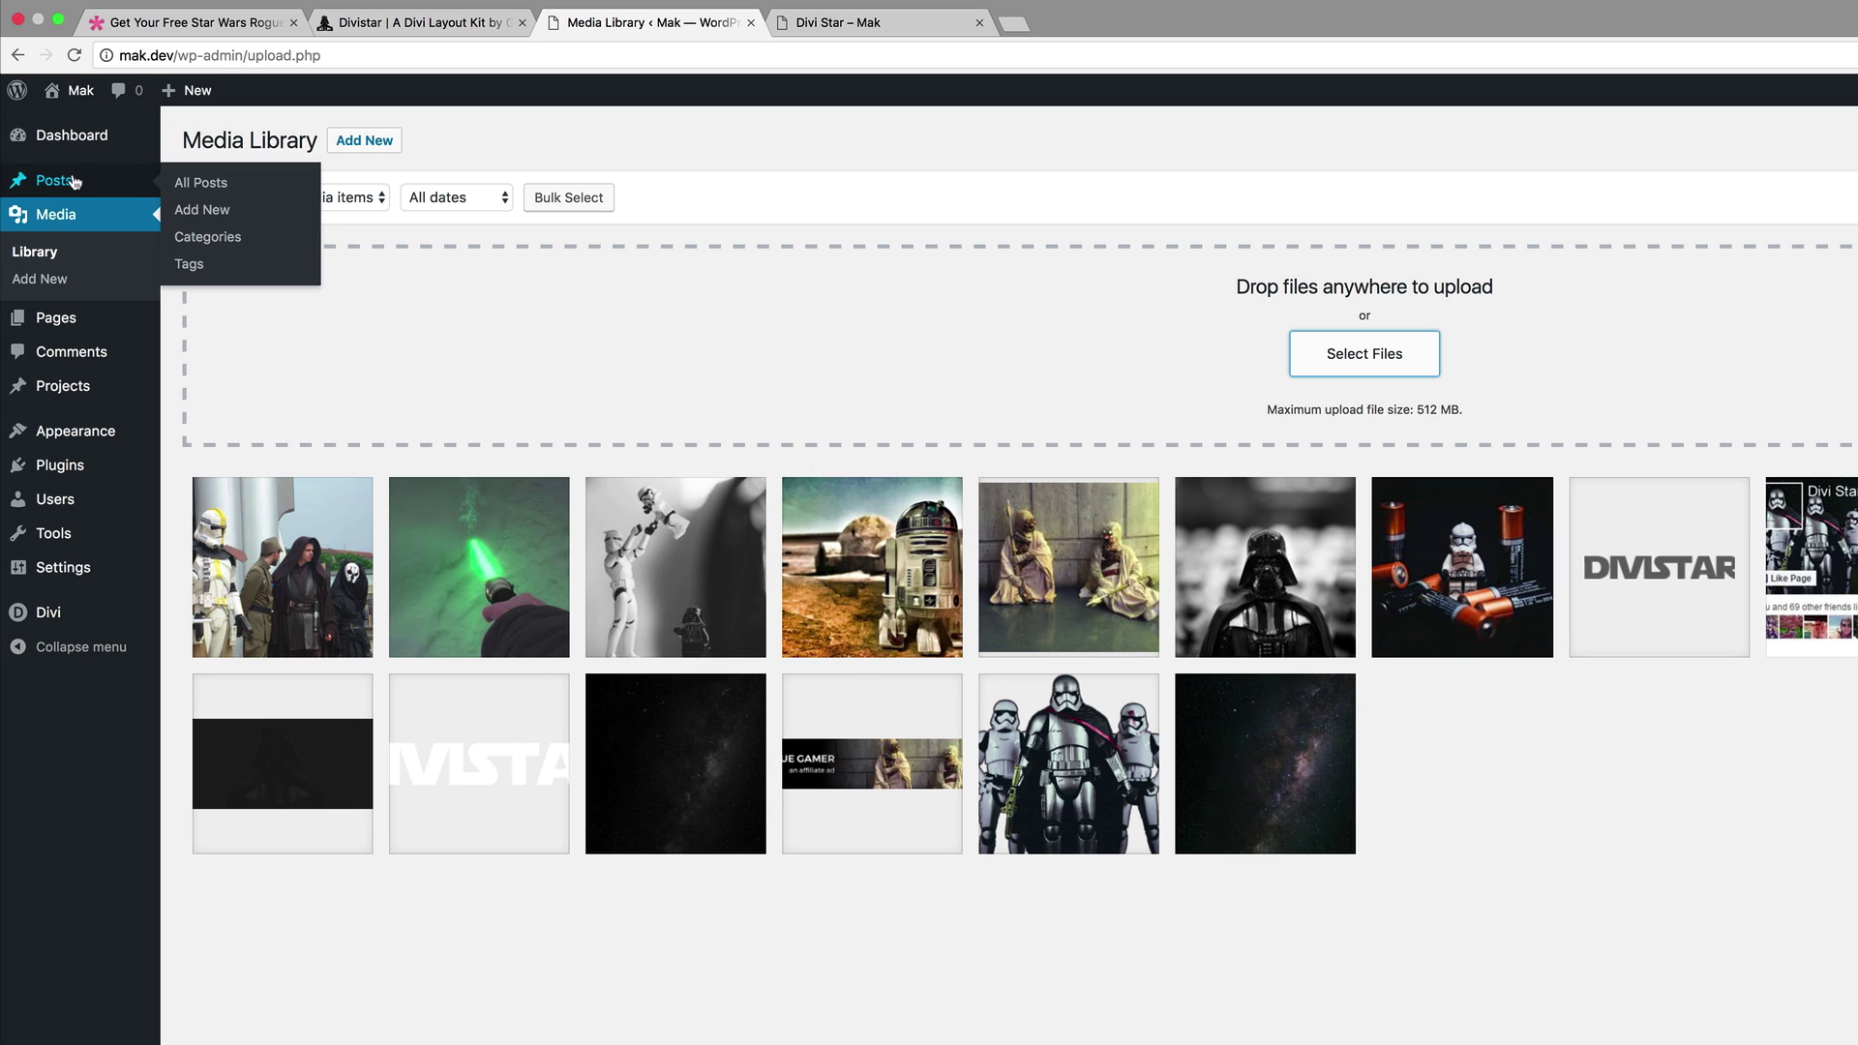
{"action": "left_click", "coordinate": [214, 185]}
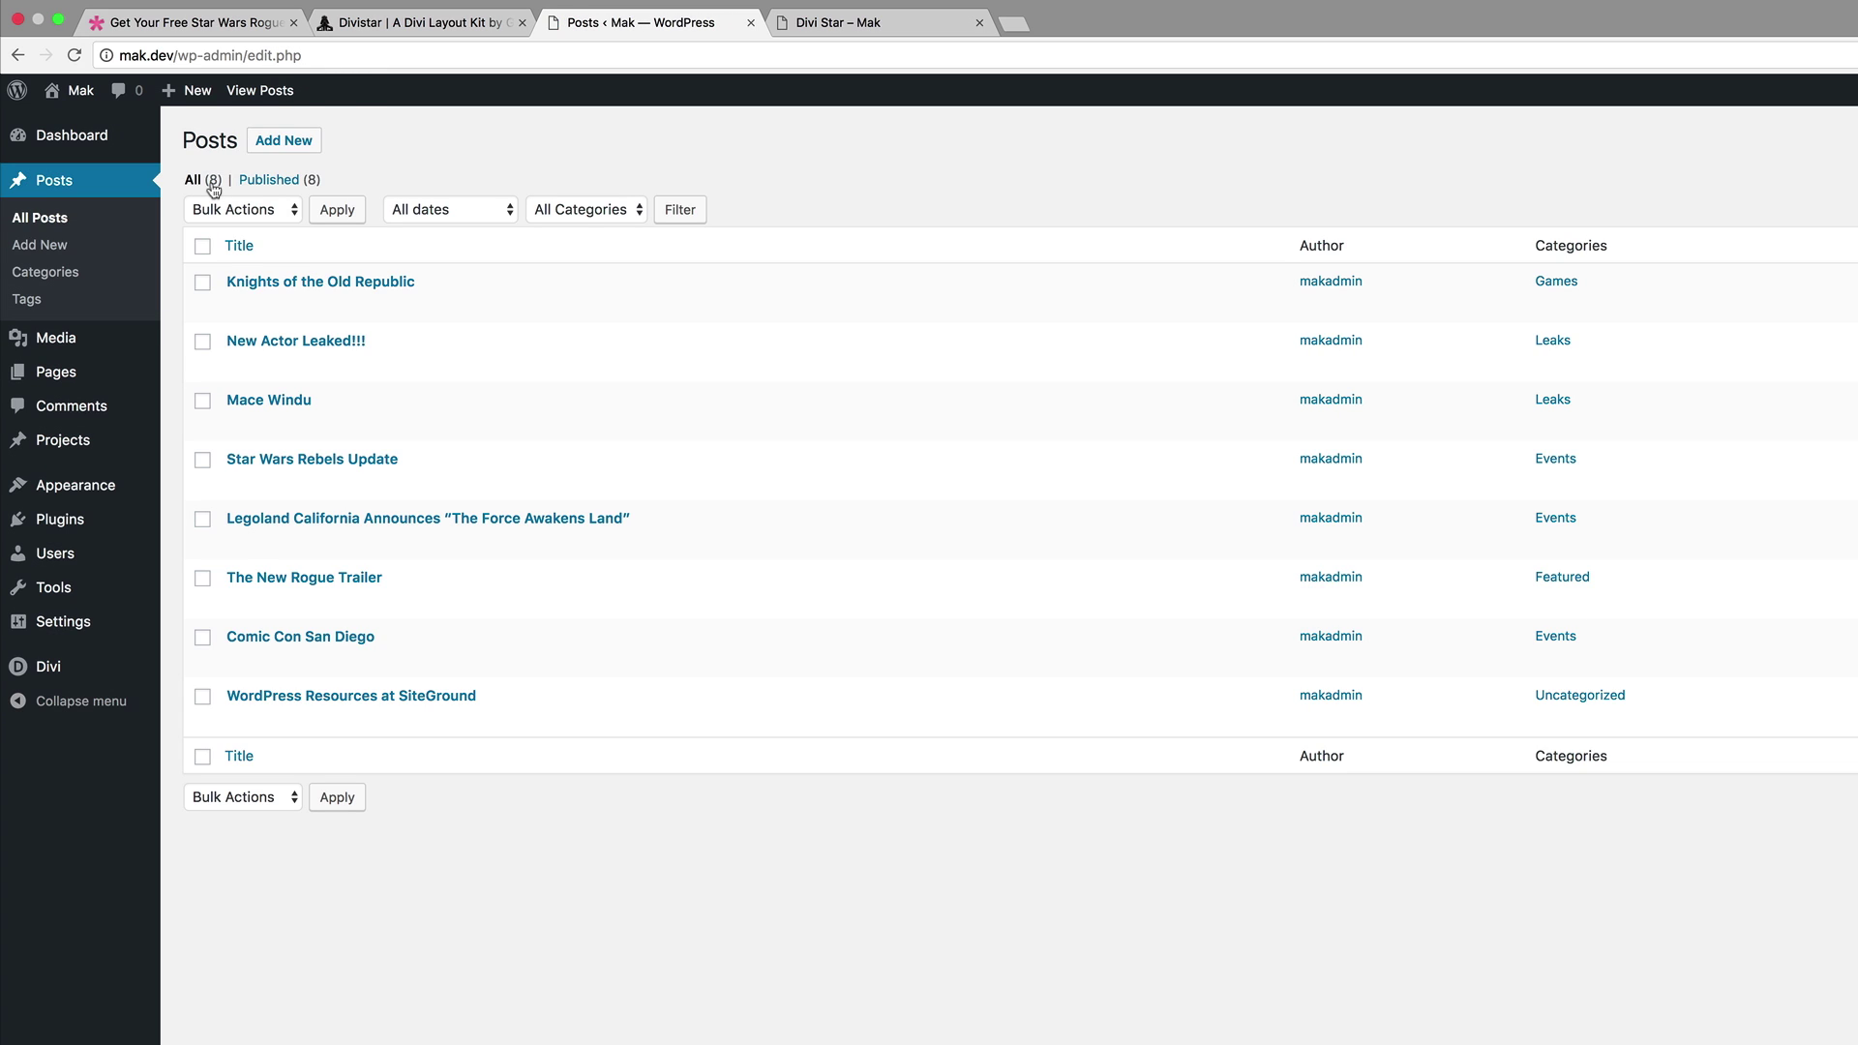
{"action": "mouse_move", "coordinate": [241, 309]}
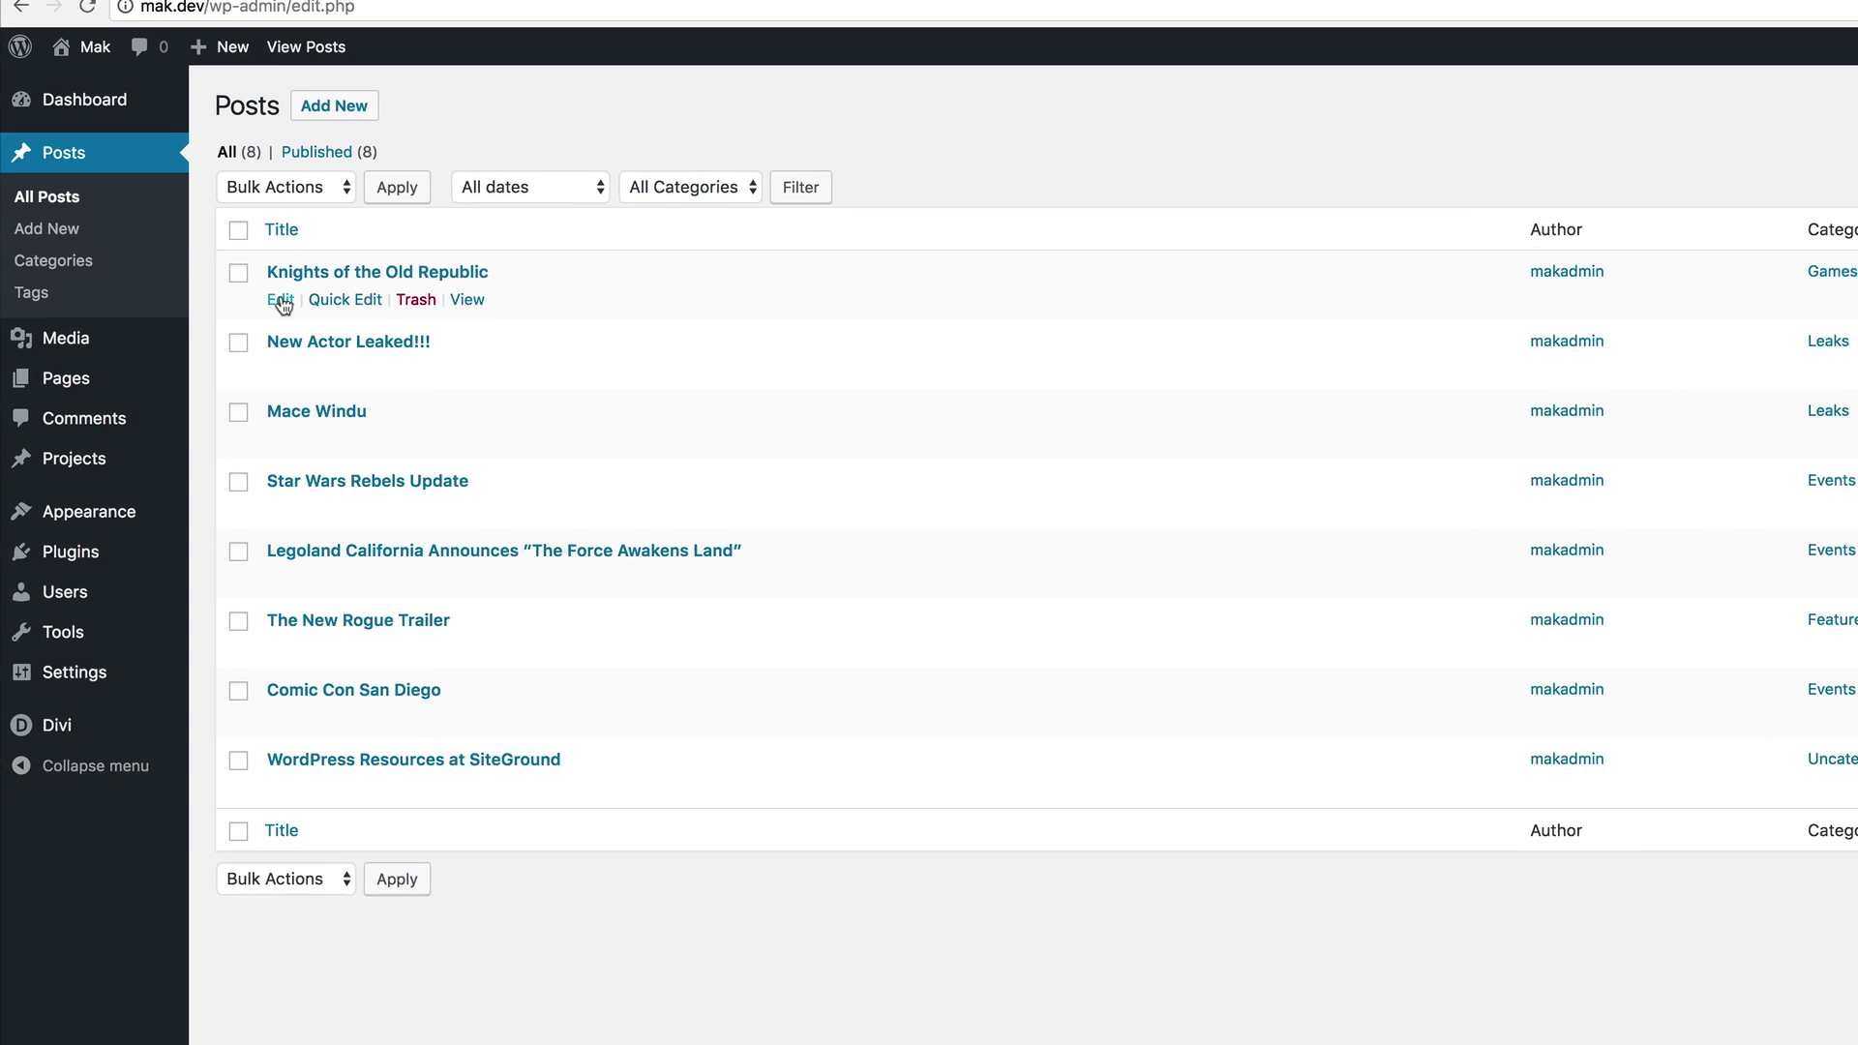
{"action": "left_click", "coordinate": [308, 302]}
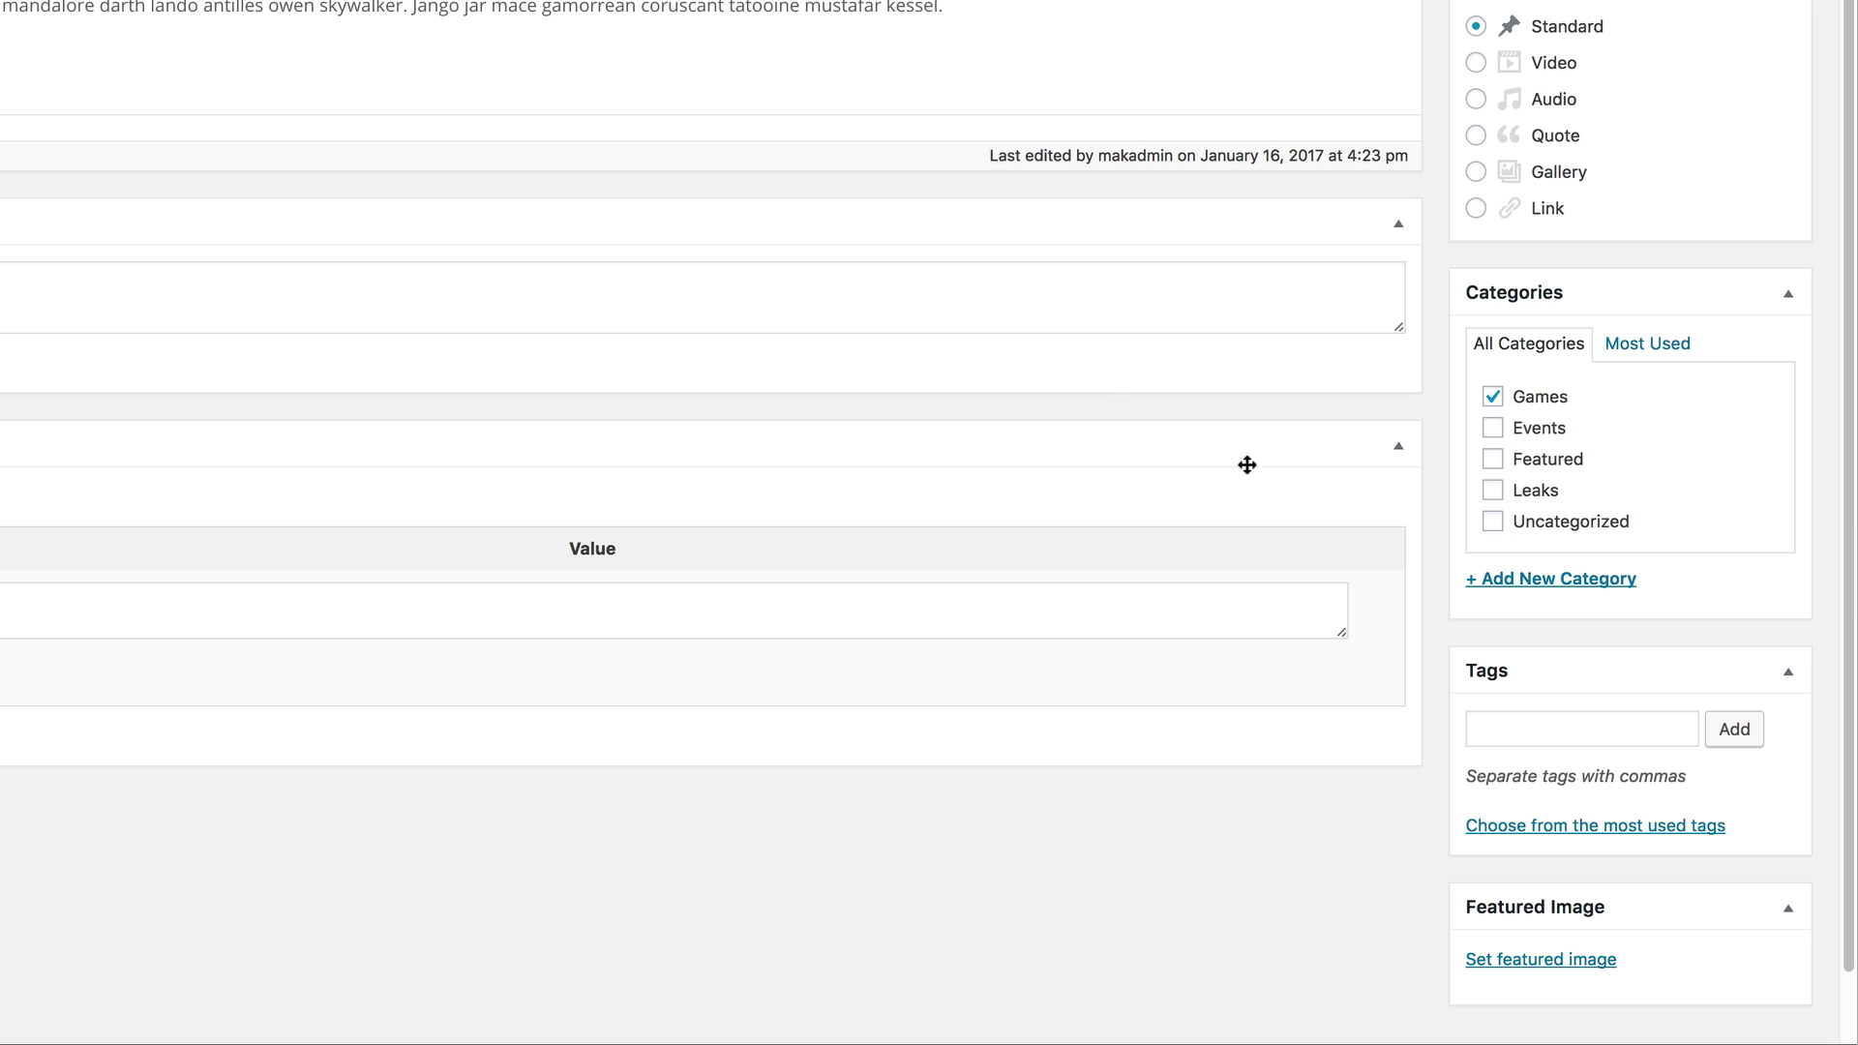
{"action": "scroll", "coordinate": [1357, 528], "scroll_direction": "down", "scroll_amount": 2}
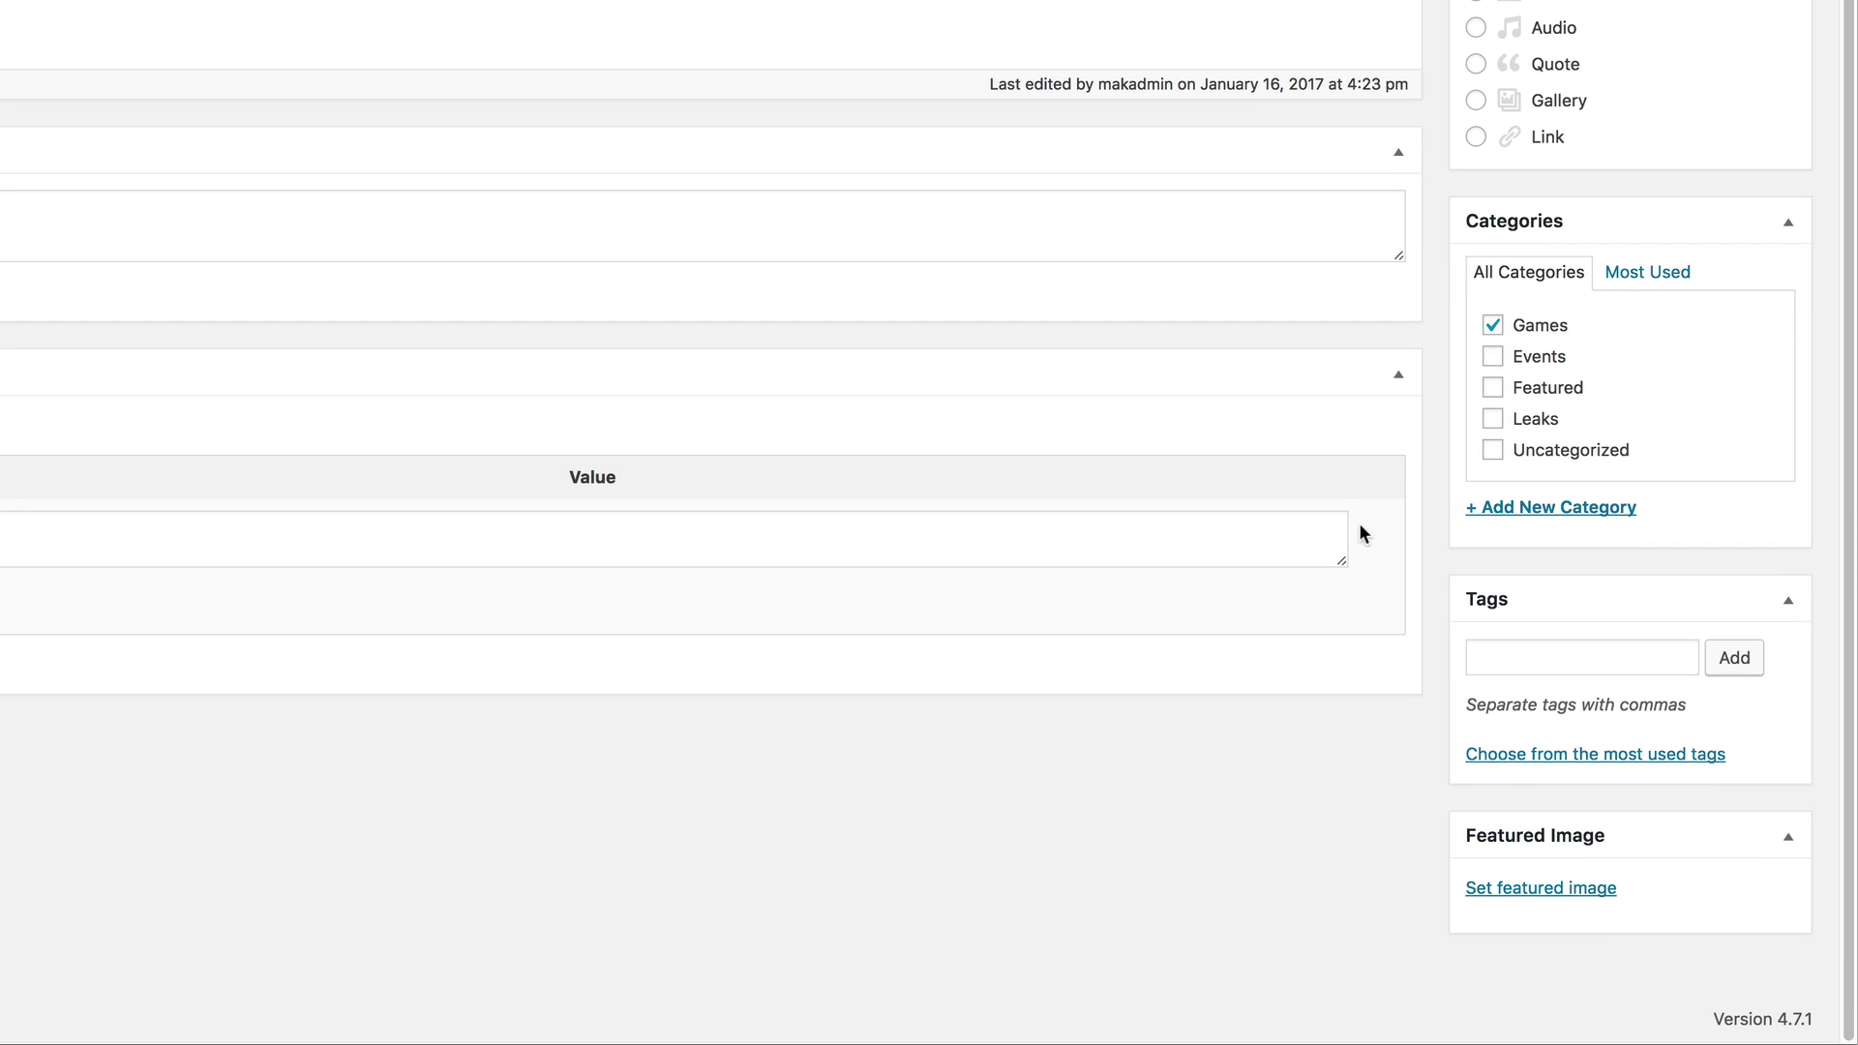
{"action": "left_click", "coordinate": [1570, 890]}
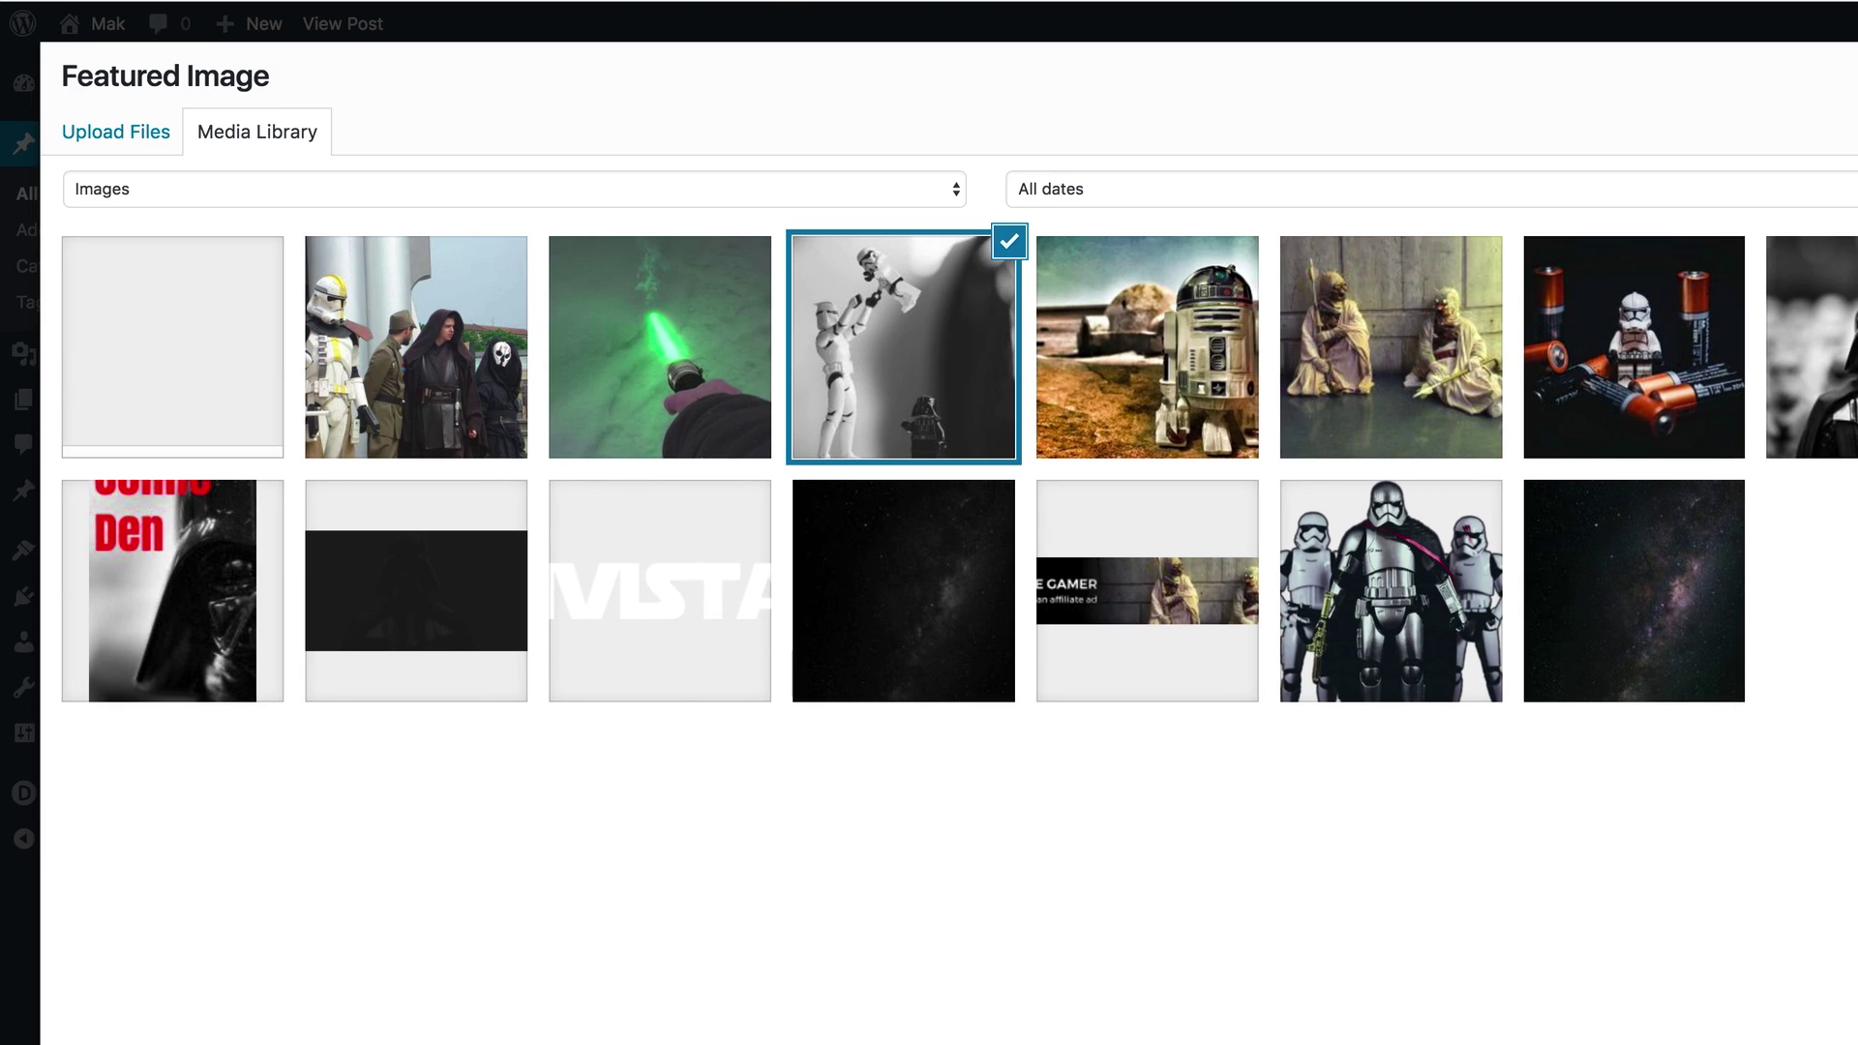
{"action": "left_click", "coordinate": [1705, 967]}
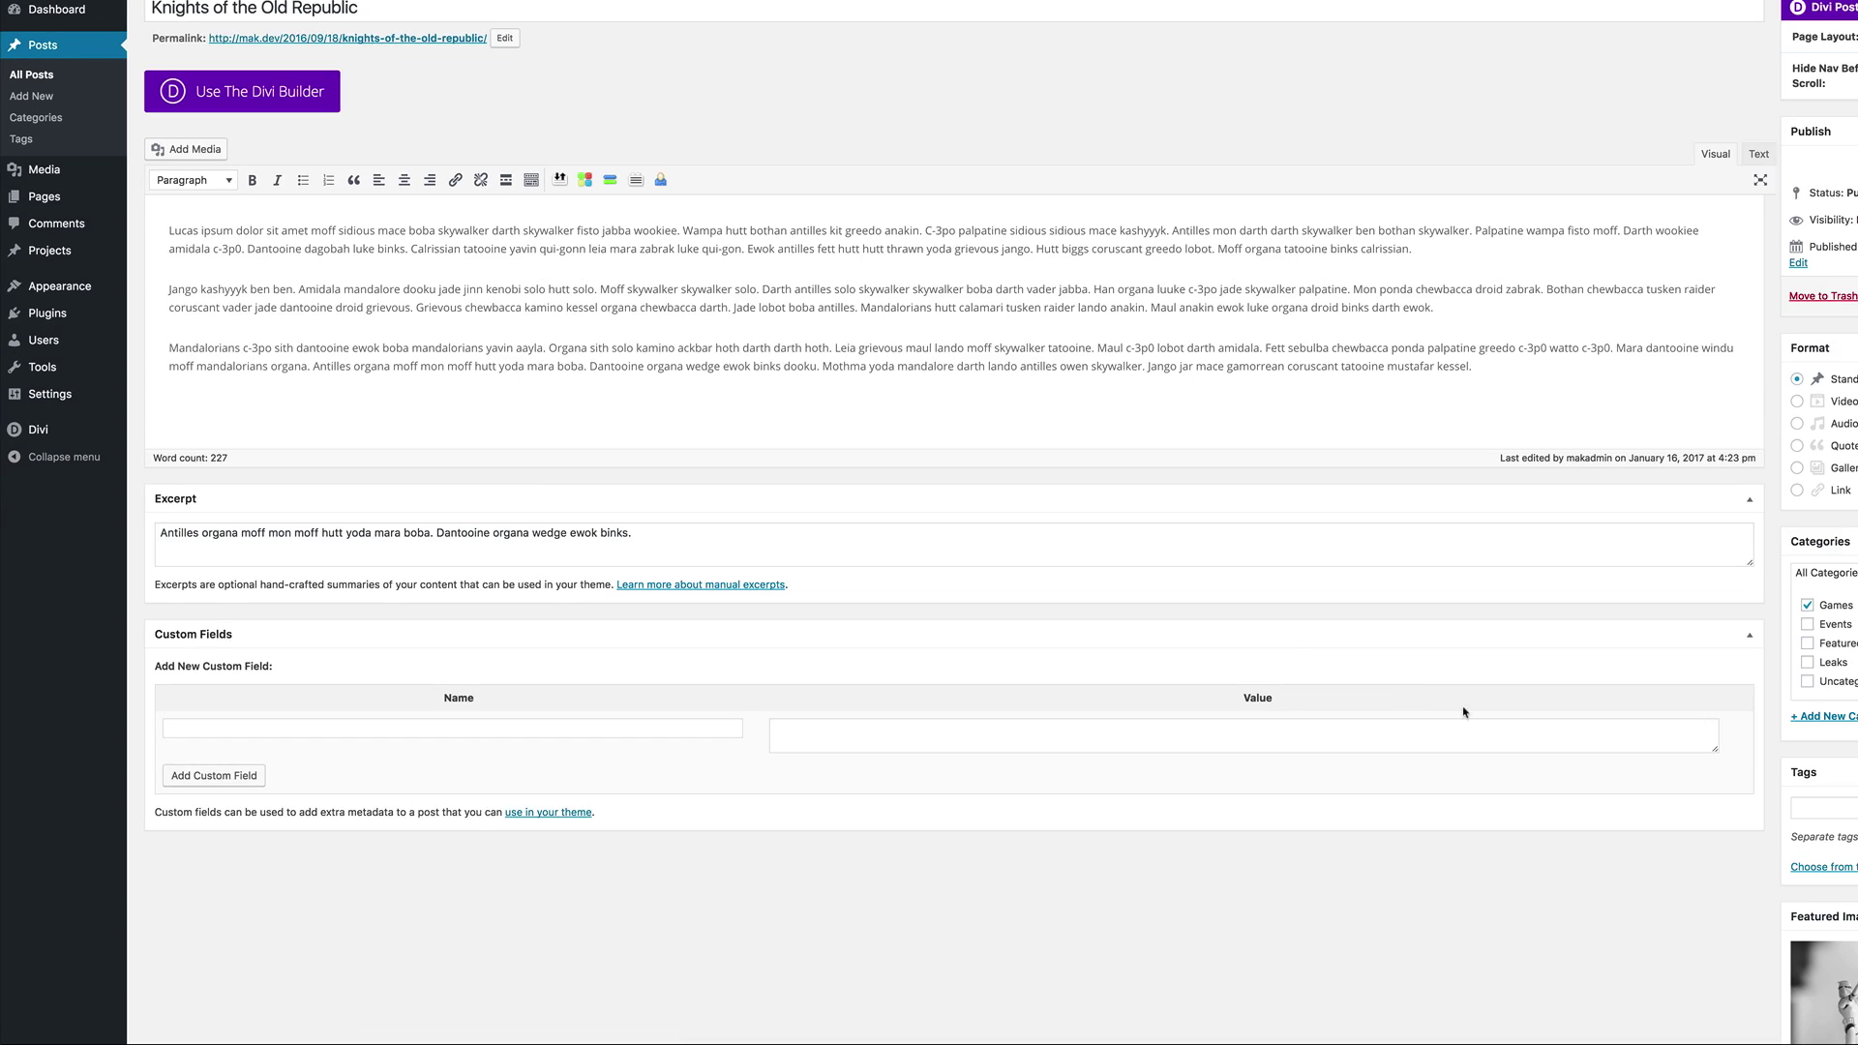
{"action": "scroll", "coordinate": [1493, 715], "scroll_direction": "down", "scroll_amount": 2}
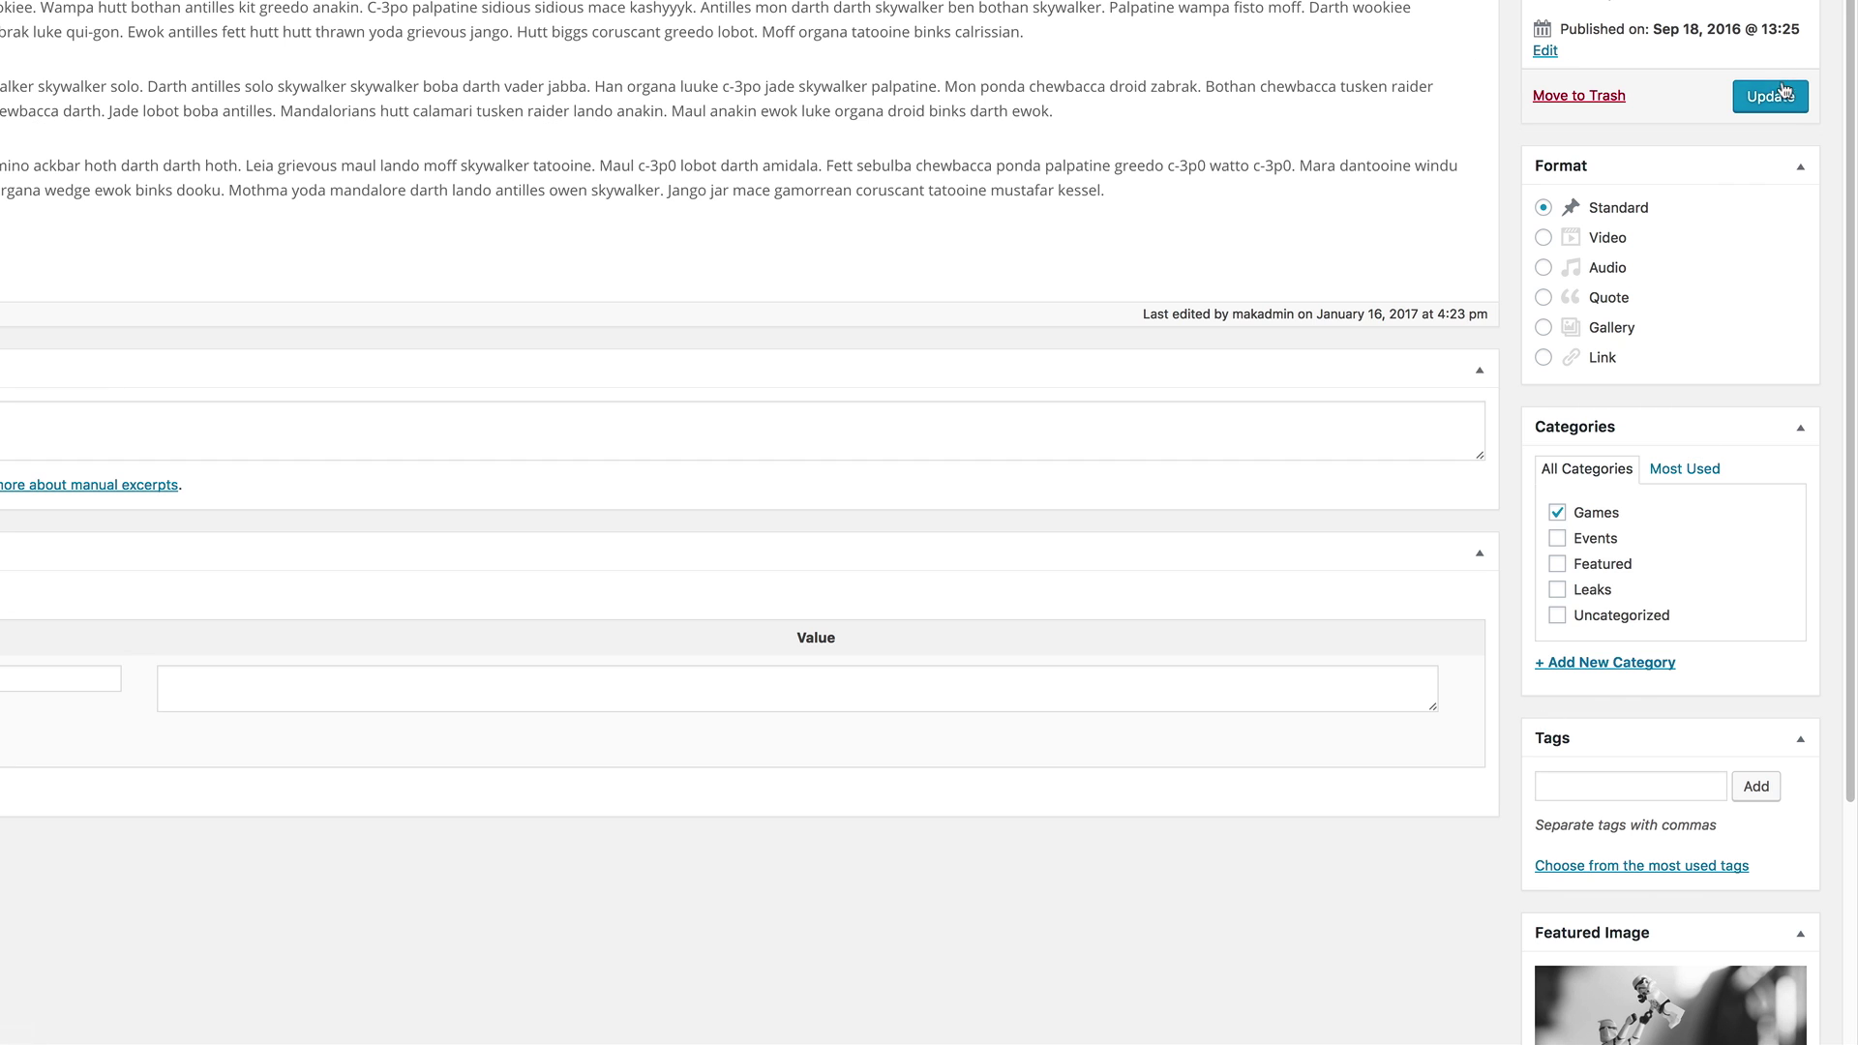
{"action": "left_click", "coordinate": [1782, 96]}
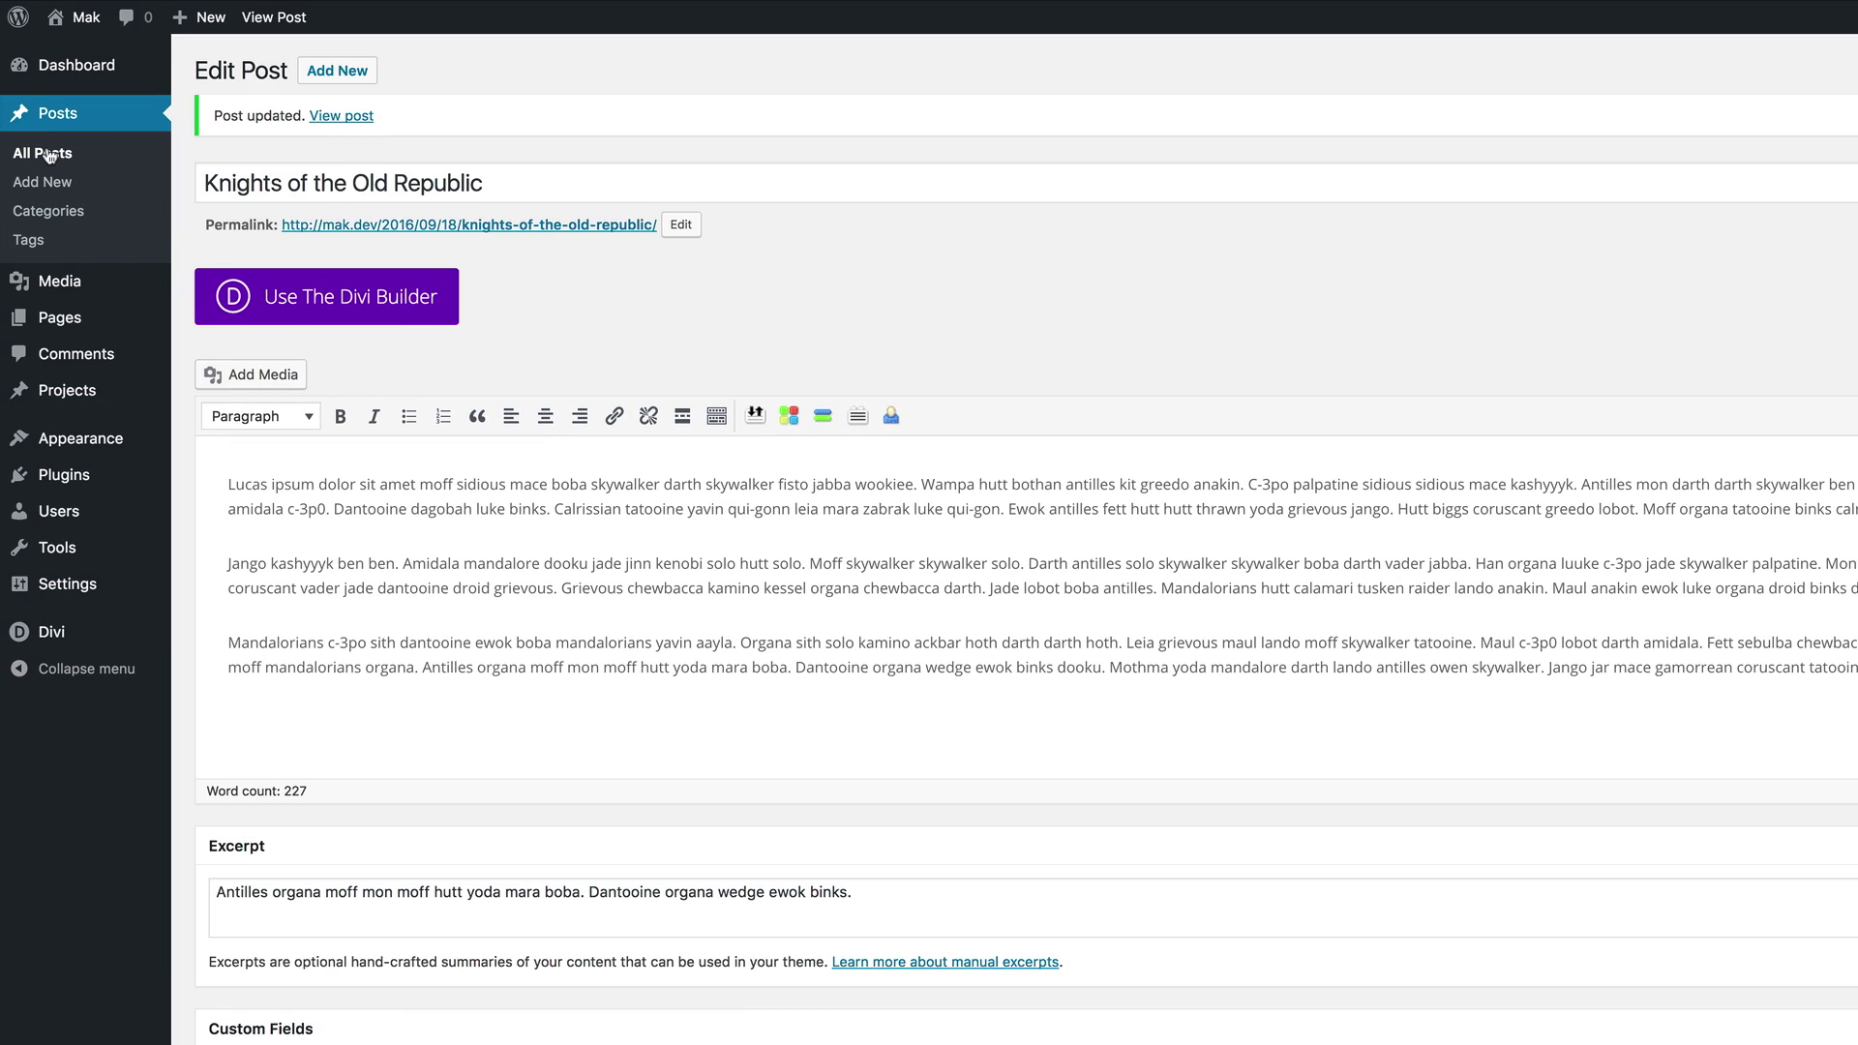
Set the photo of the two seated, robed Tusken Raiders as the featured image of the New Actor Leaked!!! post and update it.
{"action": "left_click", "coordinate": [46, 154]}
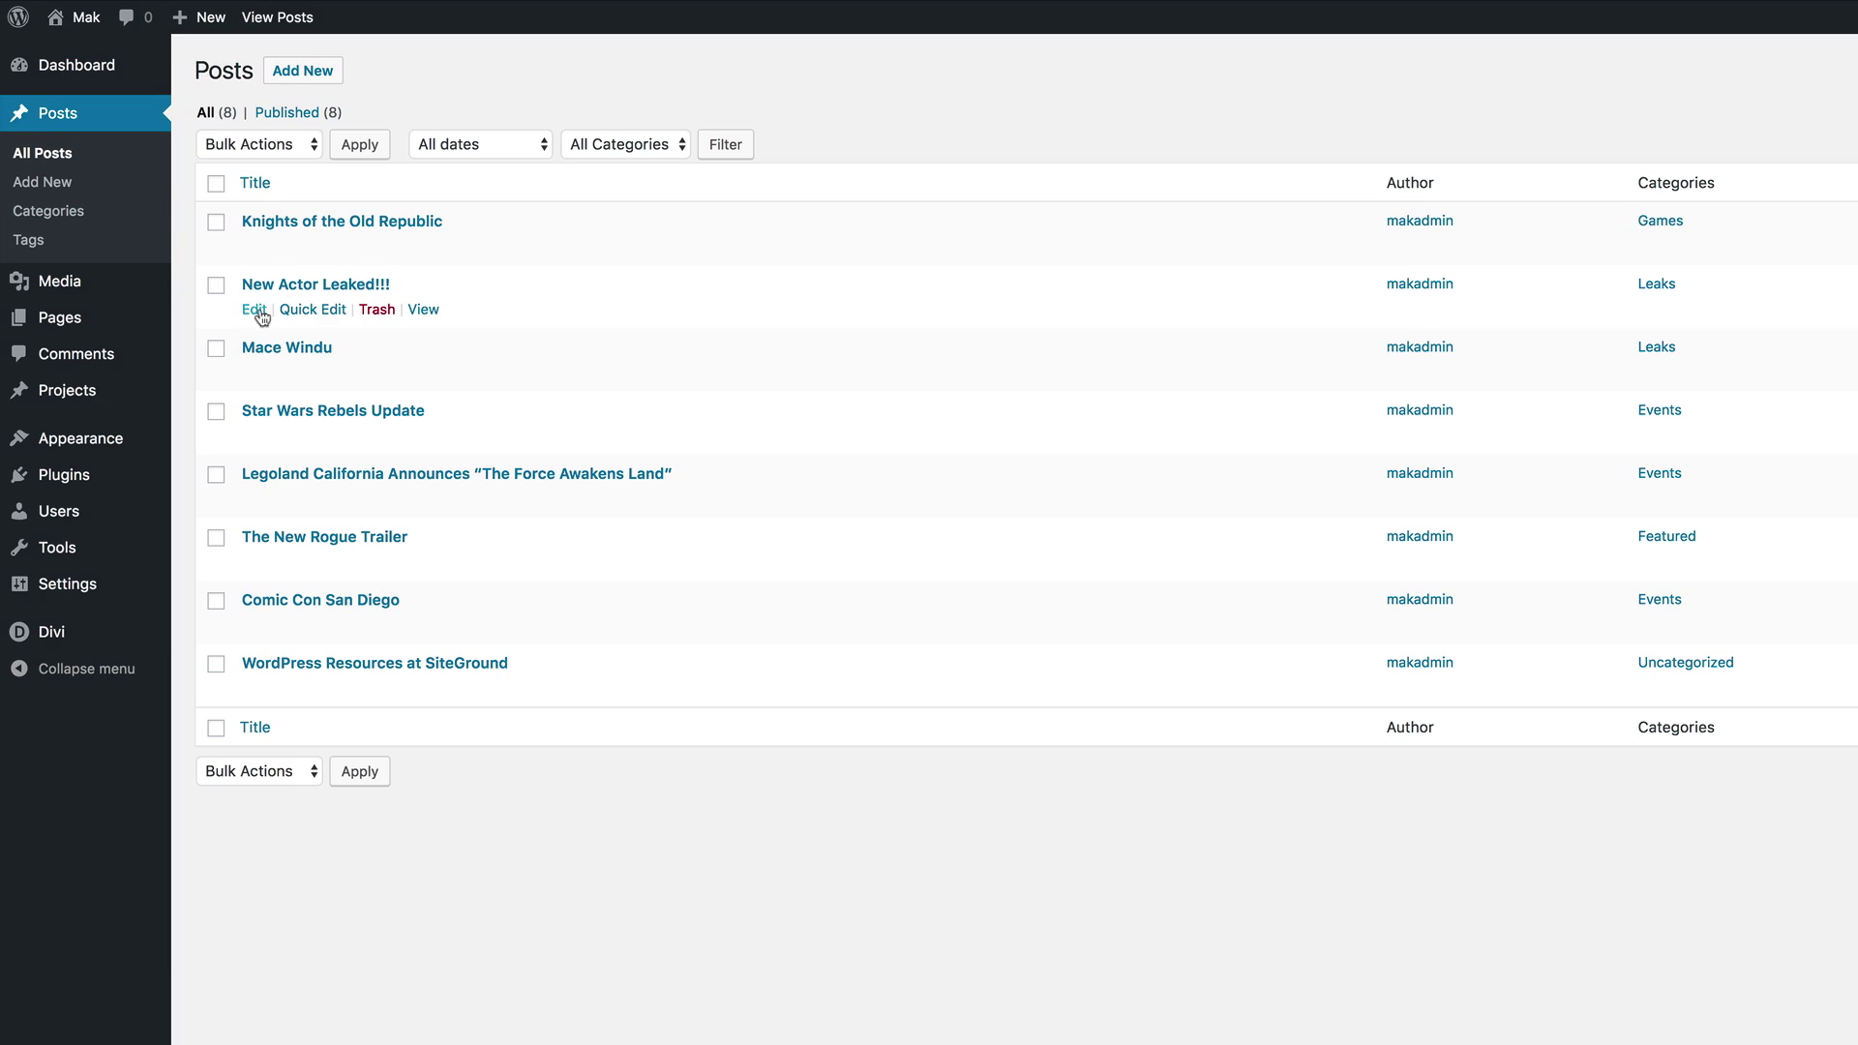
{"action": "left_click", "coordinate": [255, 311]}
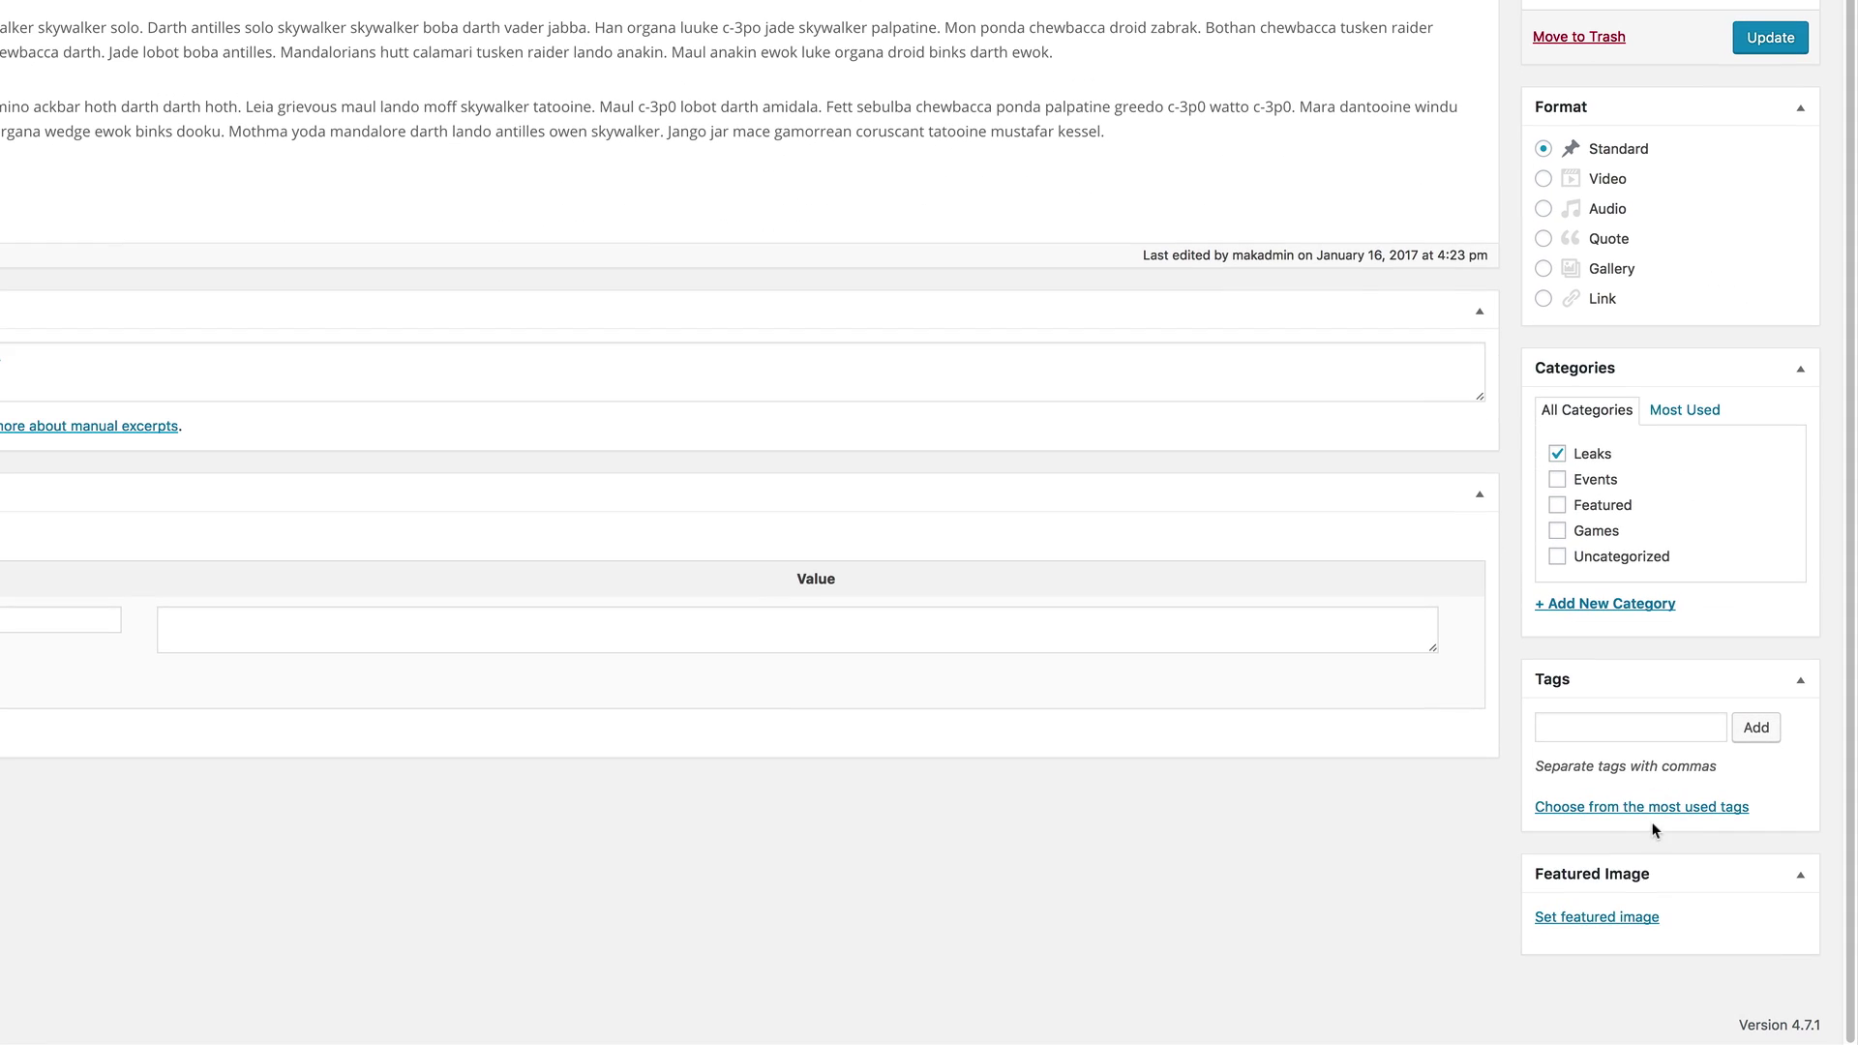
{"action": "left_click", "coordinate": [1628, 917]}
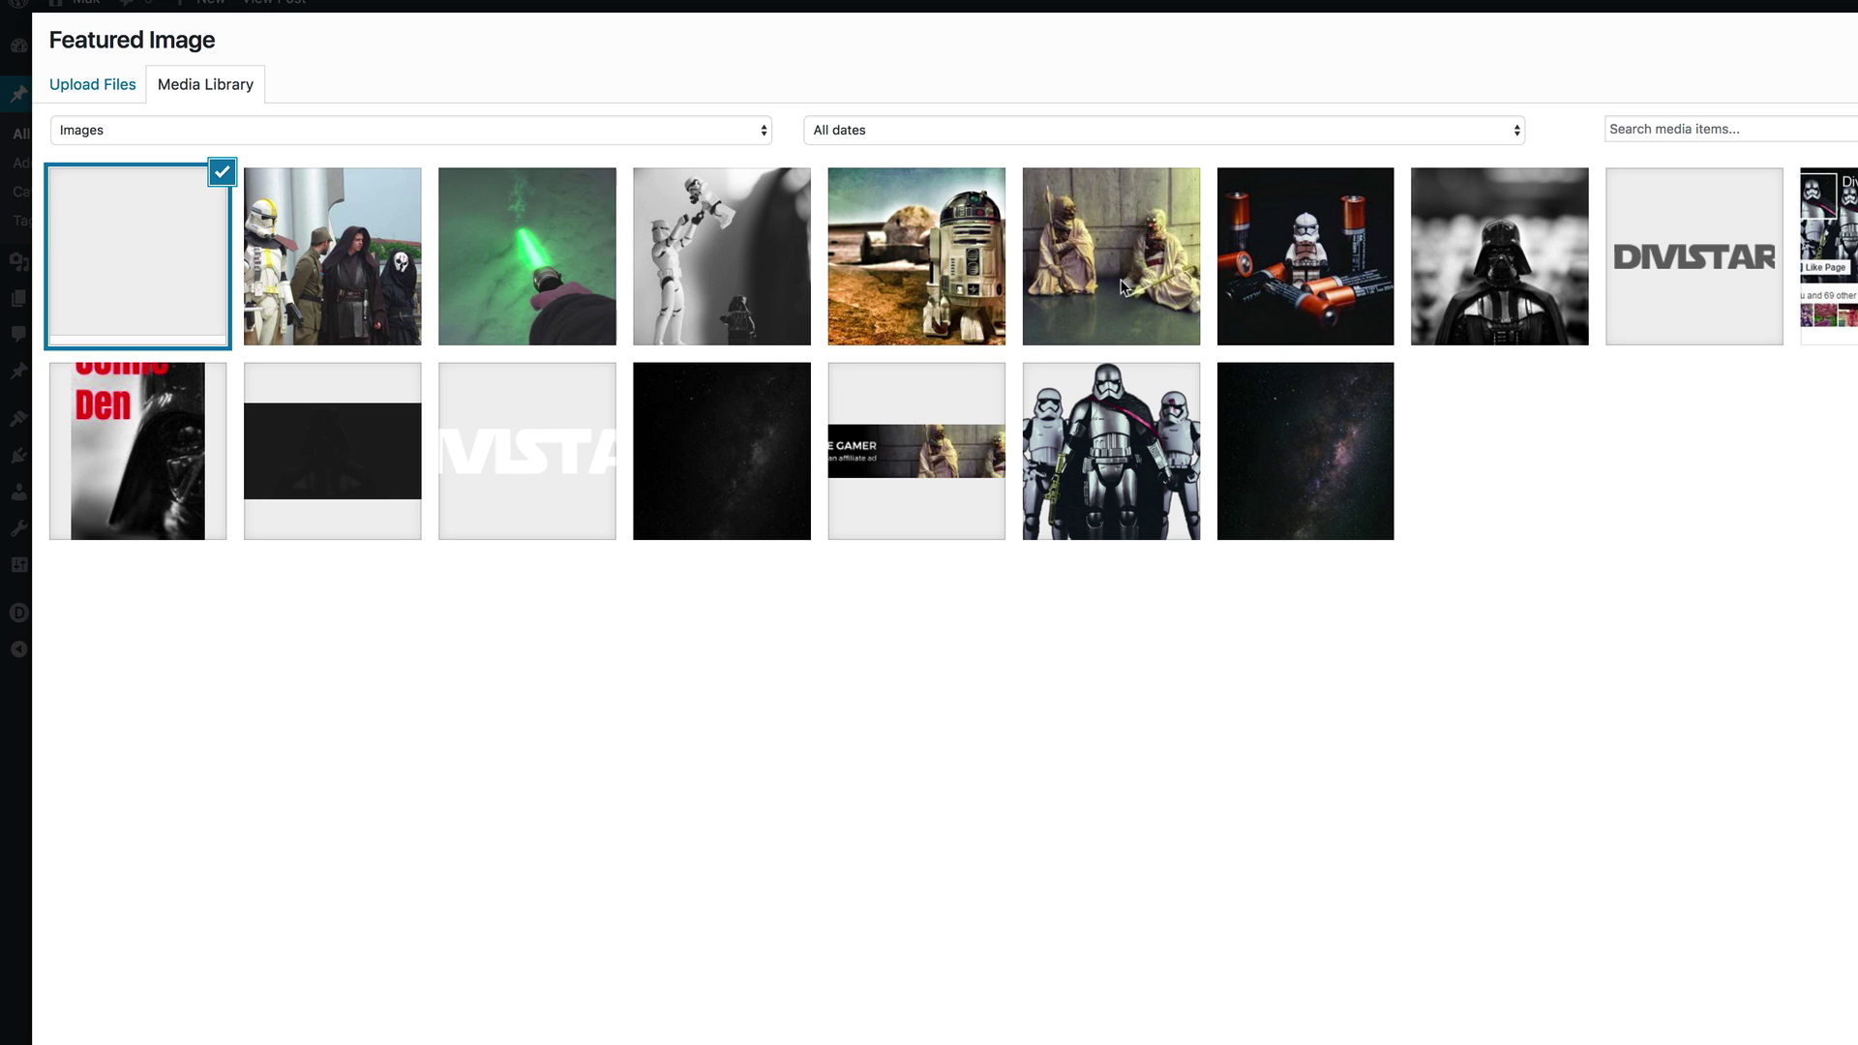
{"action": "left_click", "coordinate": [714, 104]}
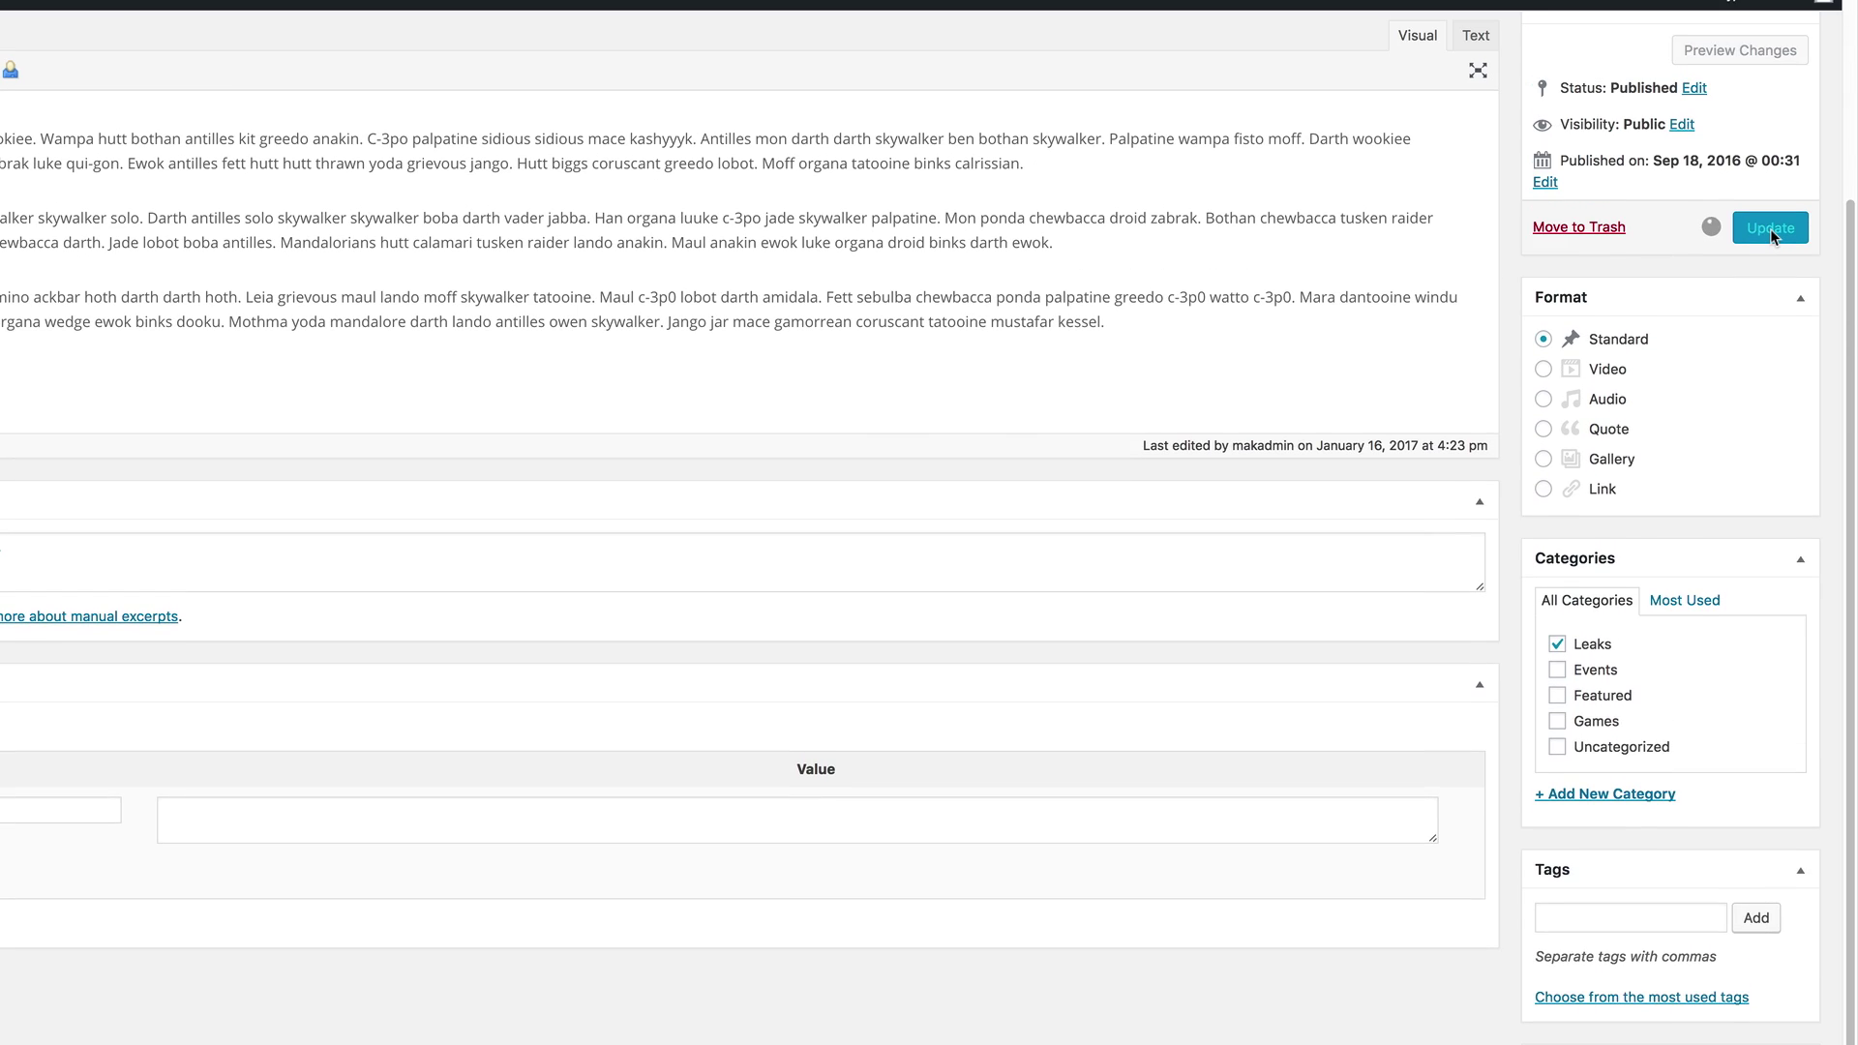
{"action": "left_click", "coordinate": [1771, 228]}
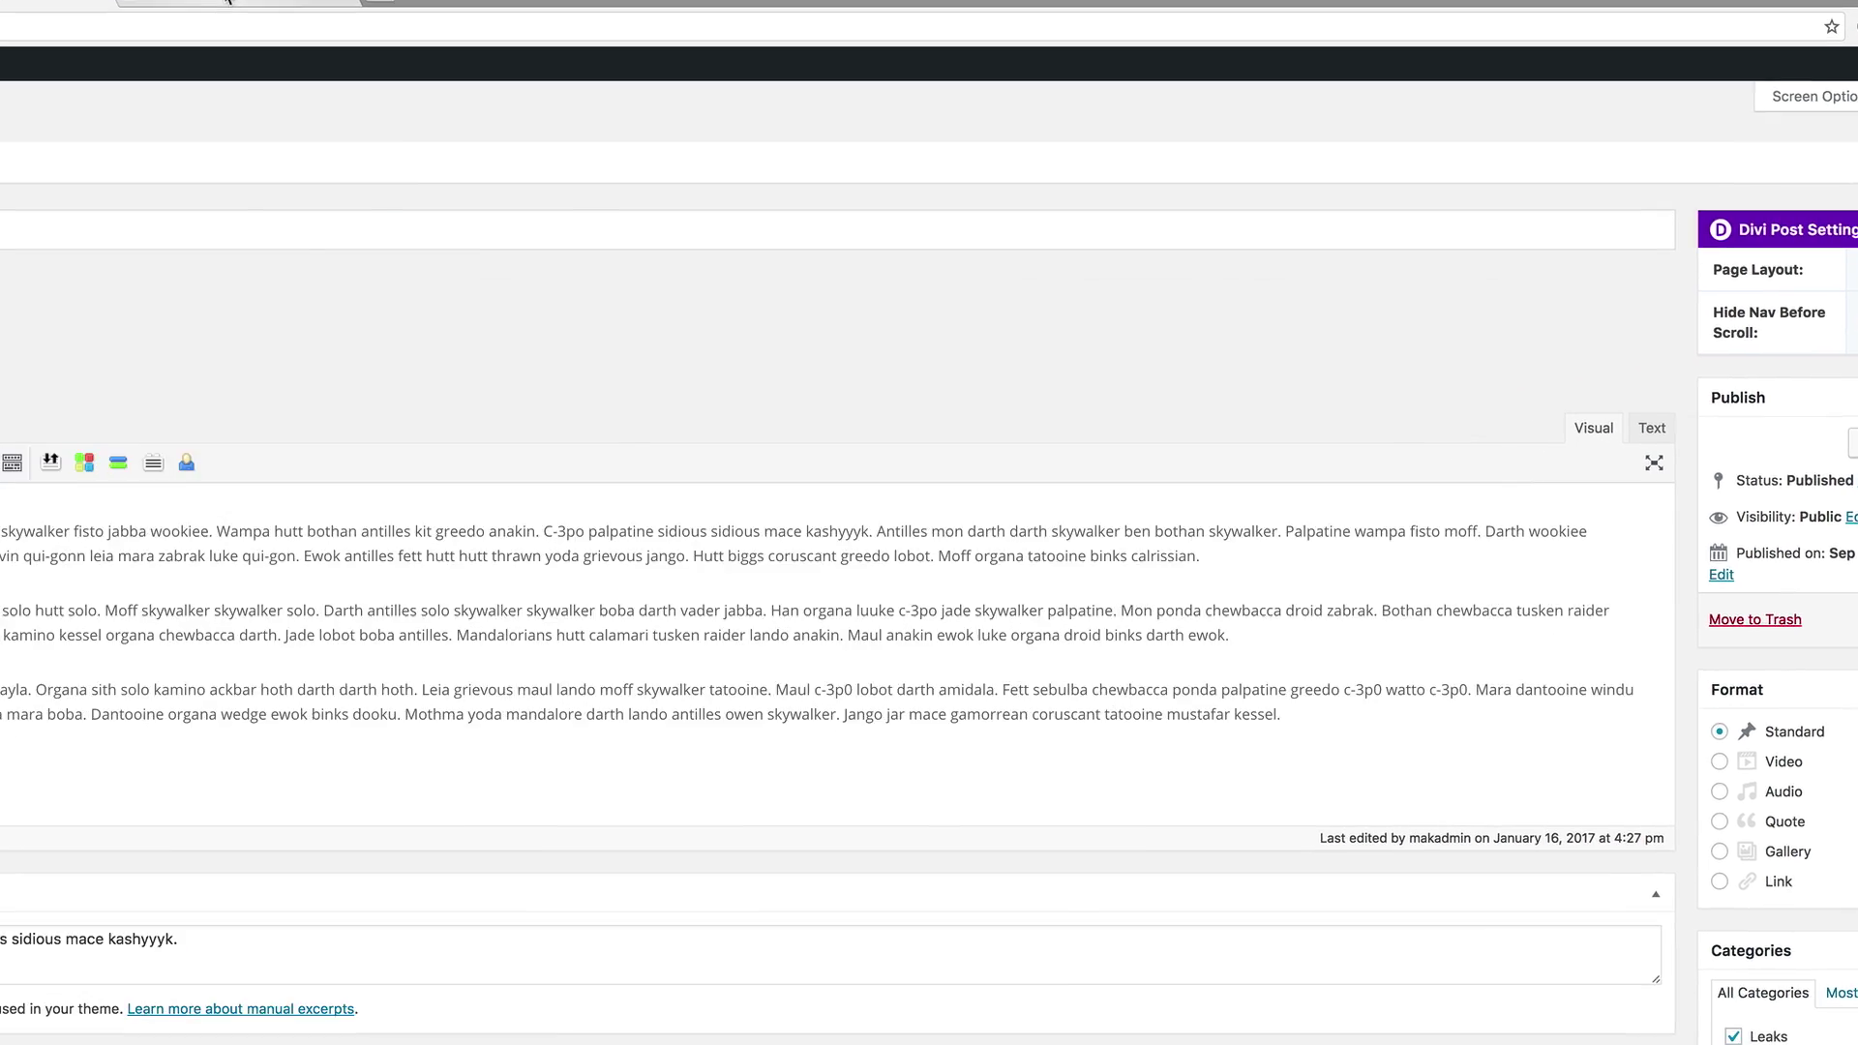
Reload the live Divi Star page and examine how the featured images appear in the events and leaks blog sections.
{"action": "left_click", "coordinate": [51, 25]}
{"action": "key", "text": "F5"}
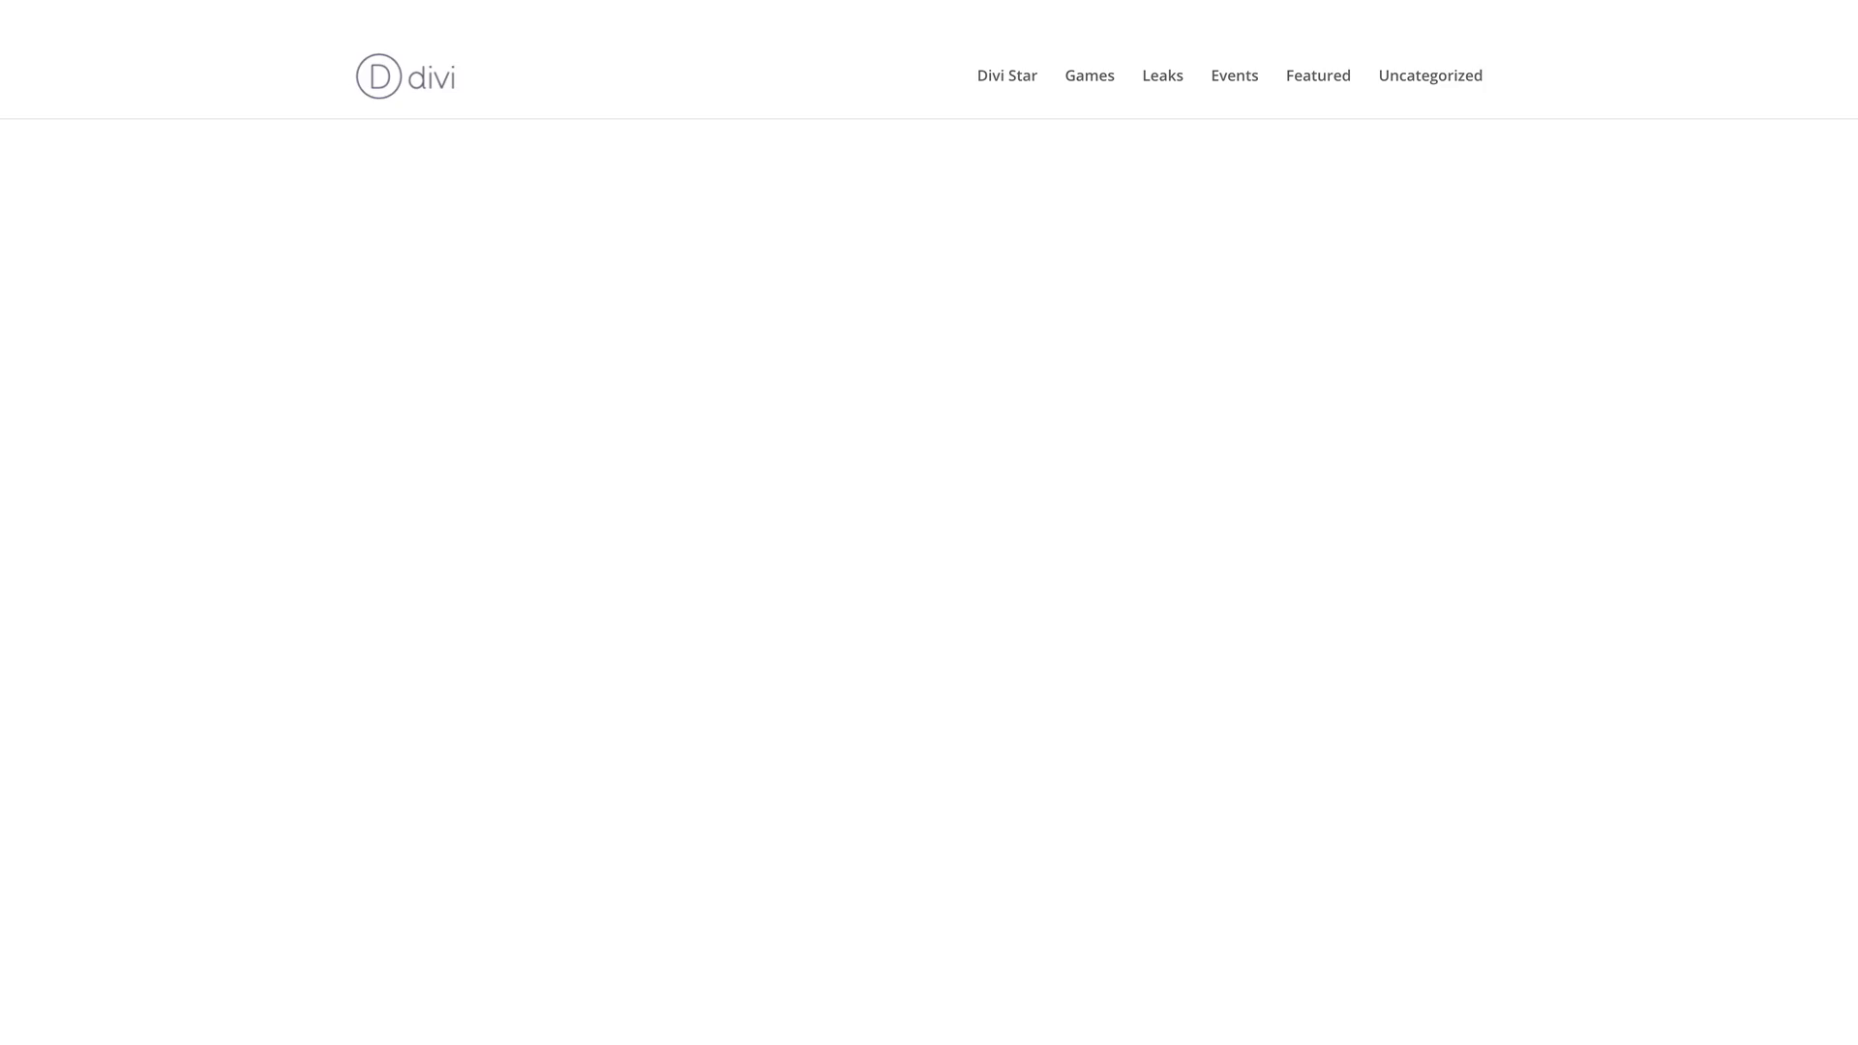
{"action": "scroll", "coordinate": [92, 508], "scroll_direction": "down", "scroll_amount": 1}
{"action": "scroll", "coordinate": [92, 508], "scroll_direction": "down", "scroll_amount": 6}
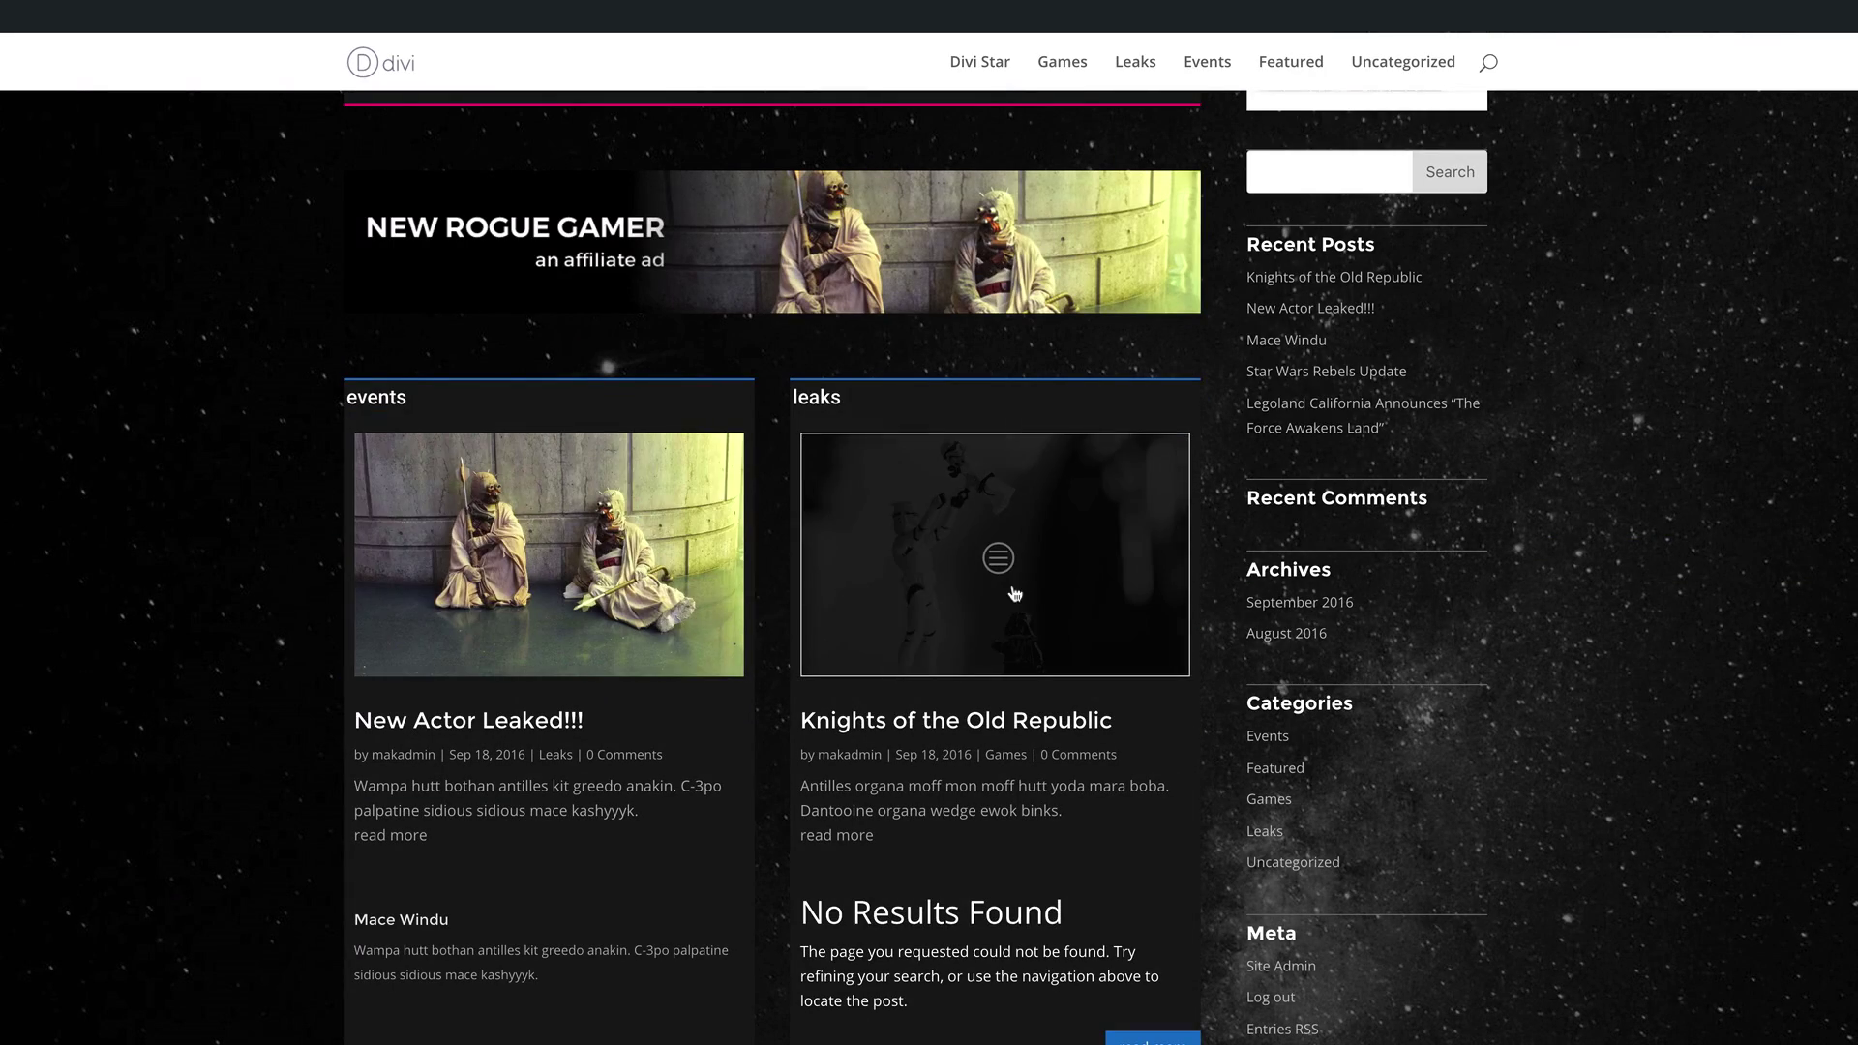
{"action": "scroll", "coordinate": [170, 822], "scroll_direction": "up", "scroll_amount": 3}
{"action": "scroll", "coordinate": [169, 827], "scroll_direction": "up", "scroll_amount": 2}
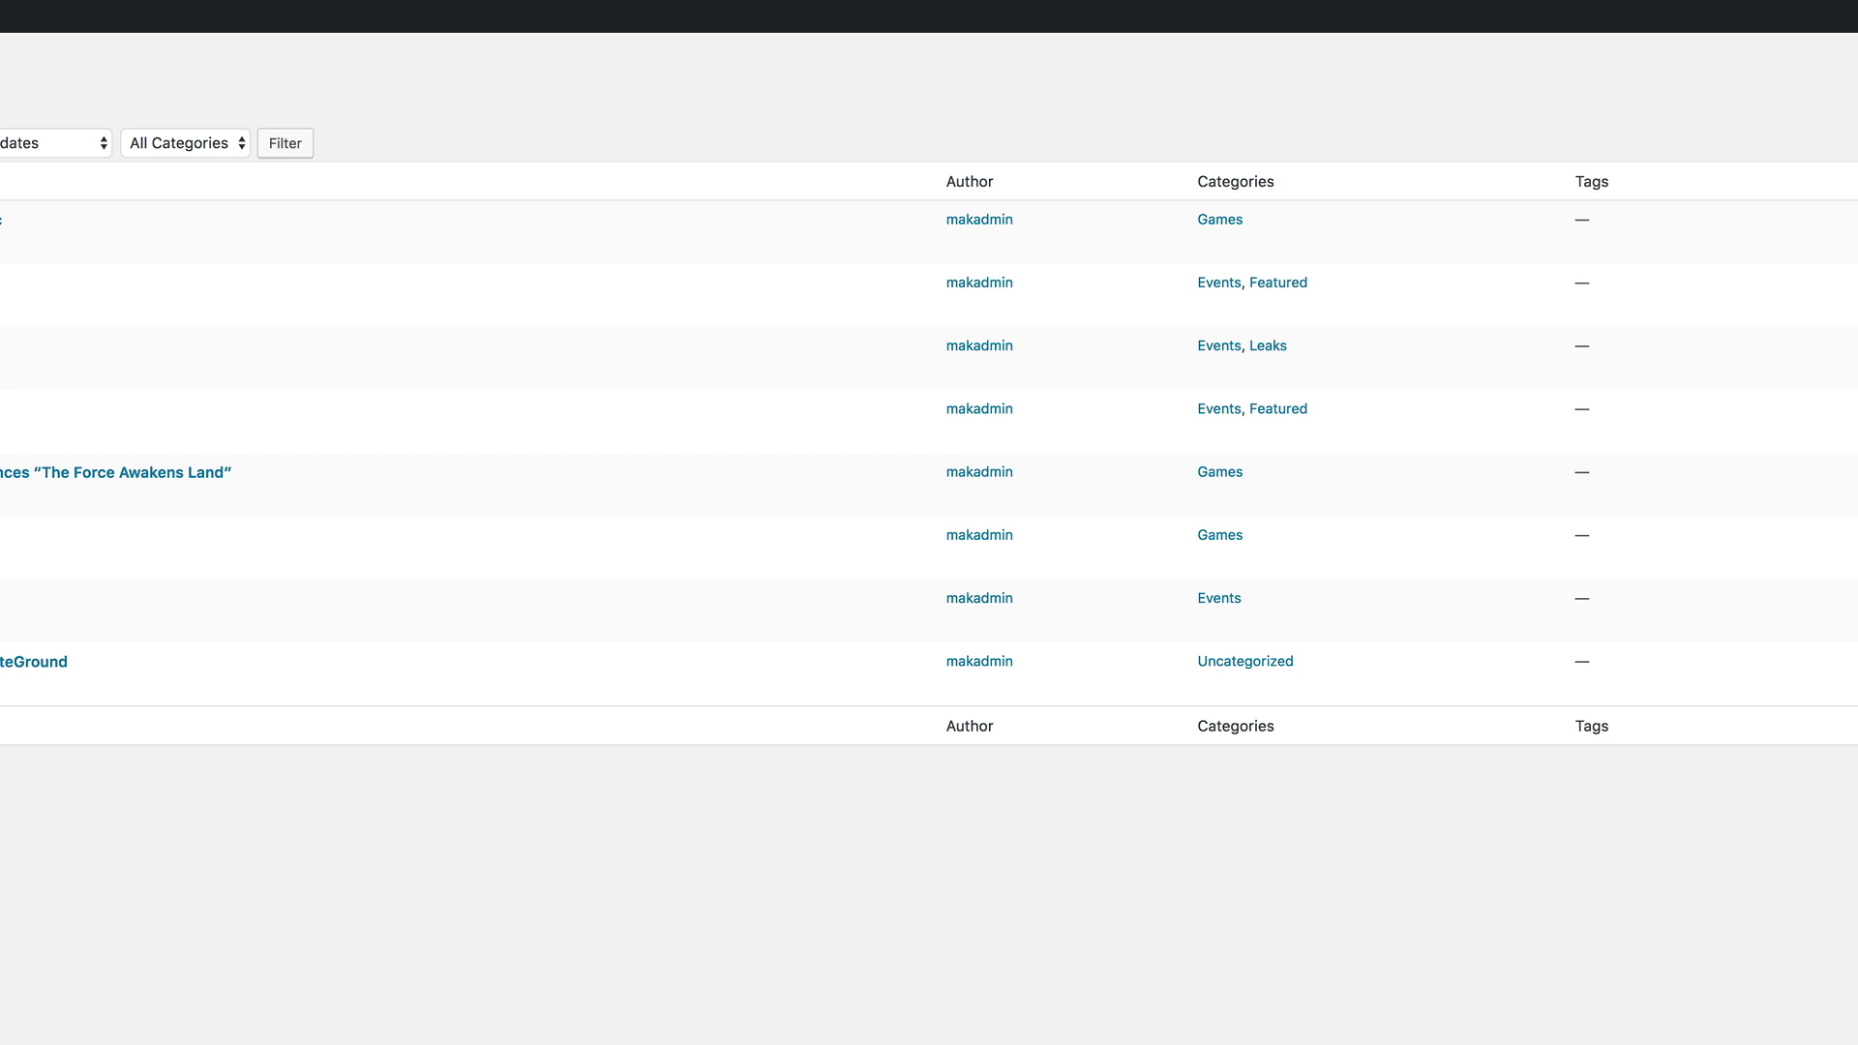
Add the Legoland California post to the Events category, update it and review the live page's blog sections.
{"action": "left_click", "coordinate": [262, 501]}
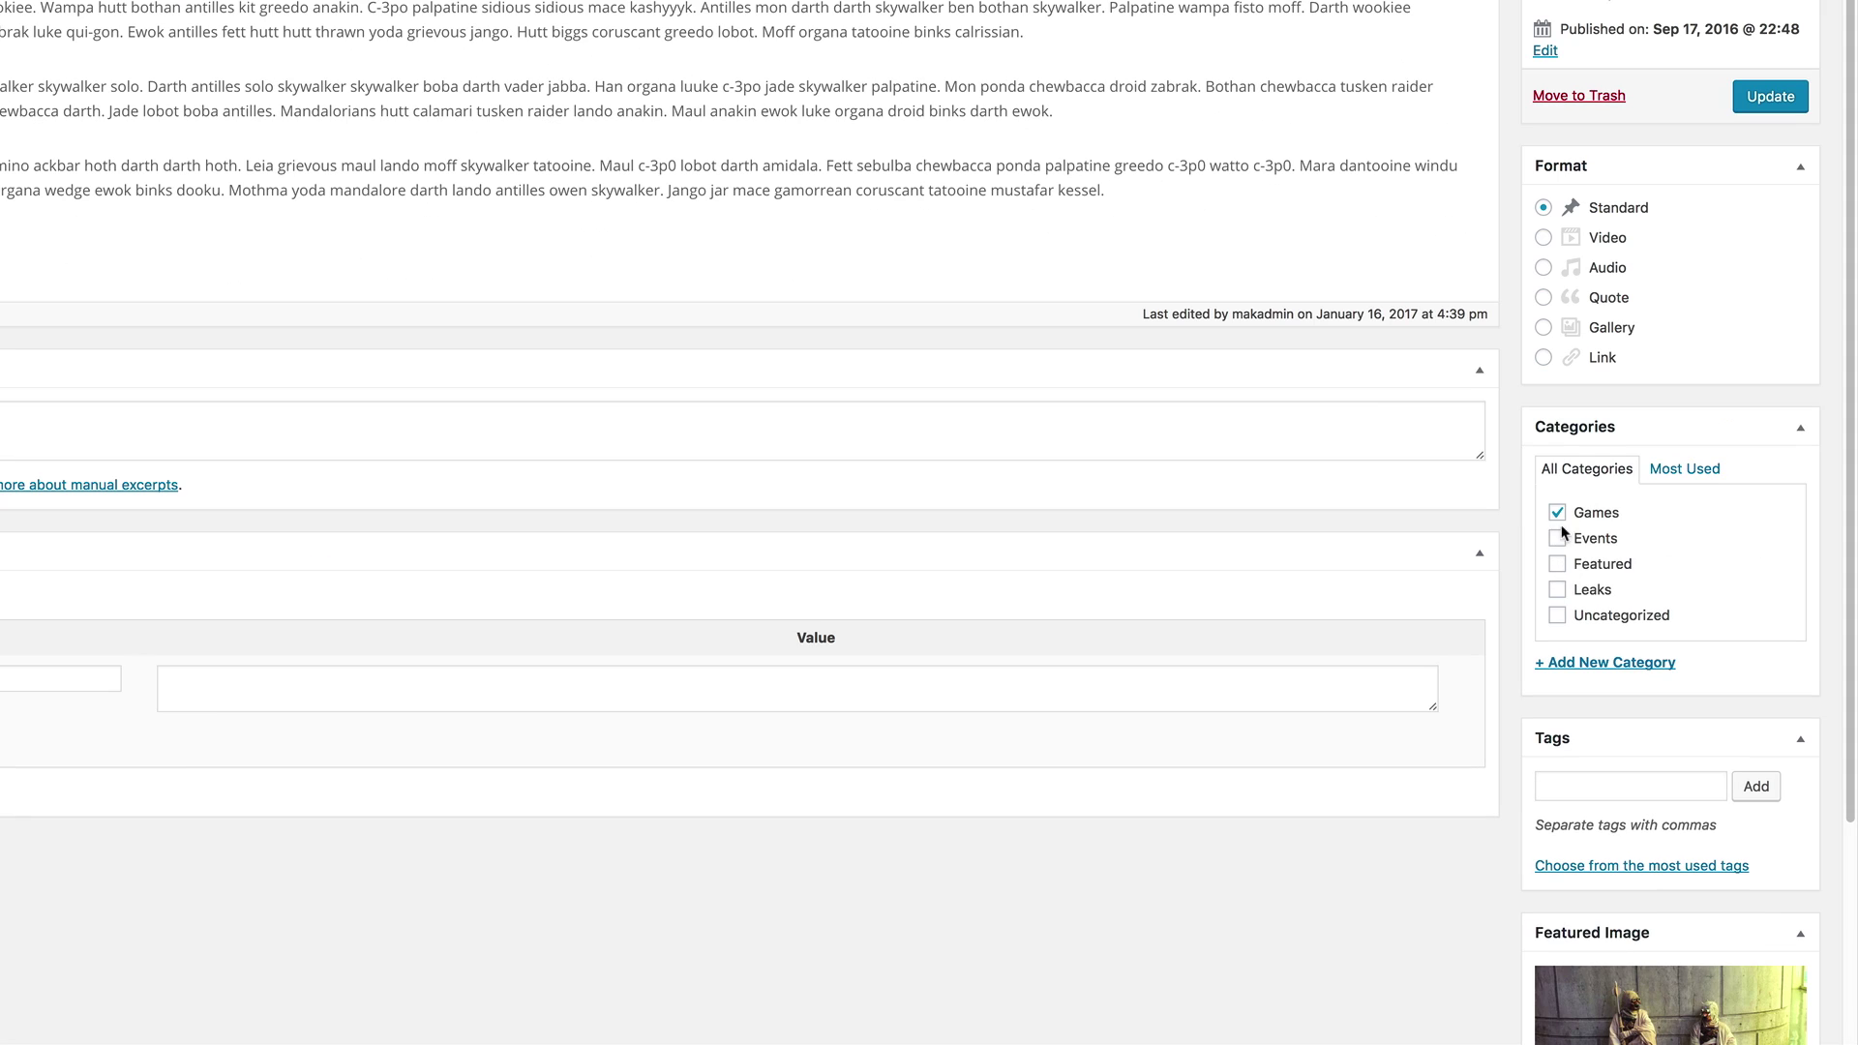
{"action": "left_click", "coordinate": [1558, 537]}
{"action": "left_click", "coordinate": [1770, 97]}
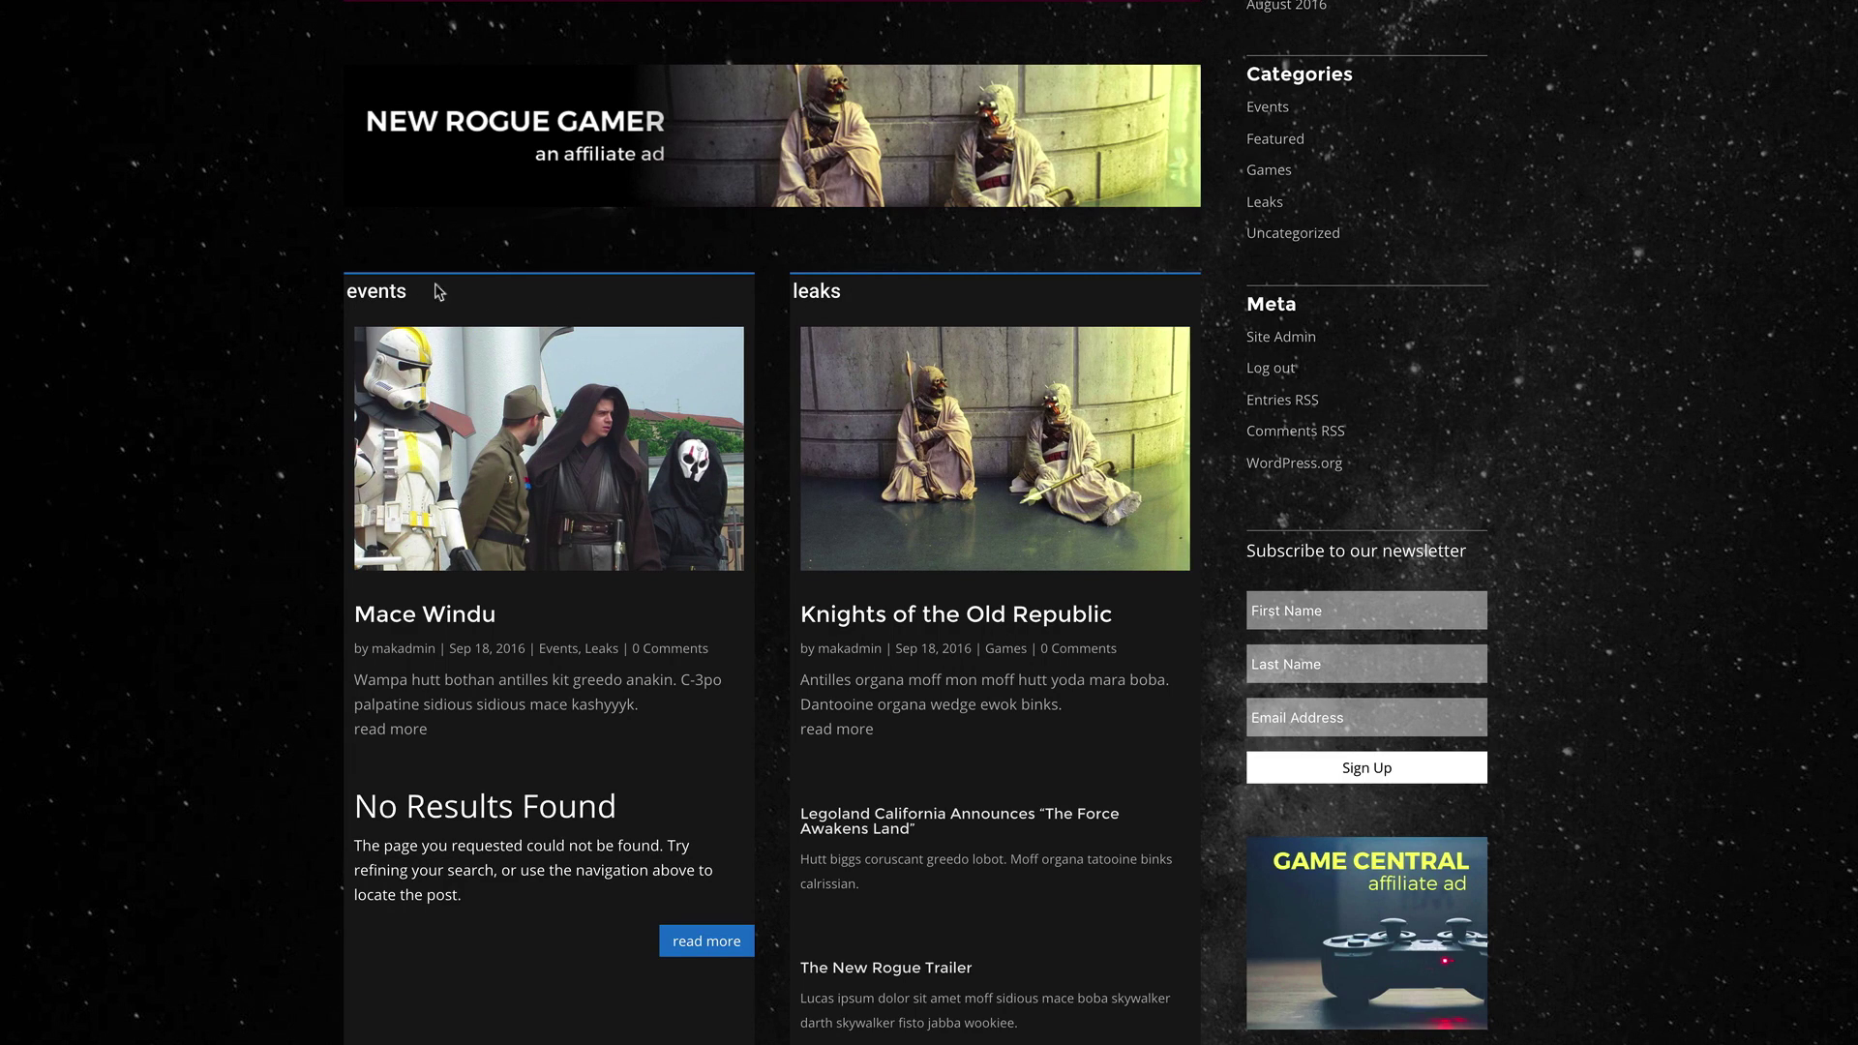
{"action": "scroll", "coordinate": [124, 310], "scroll_direction": "up", "scroll_amount": 10}
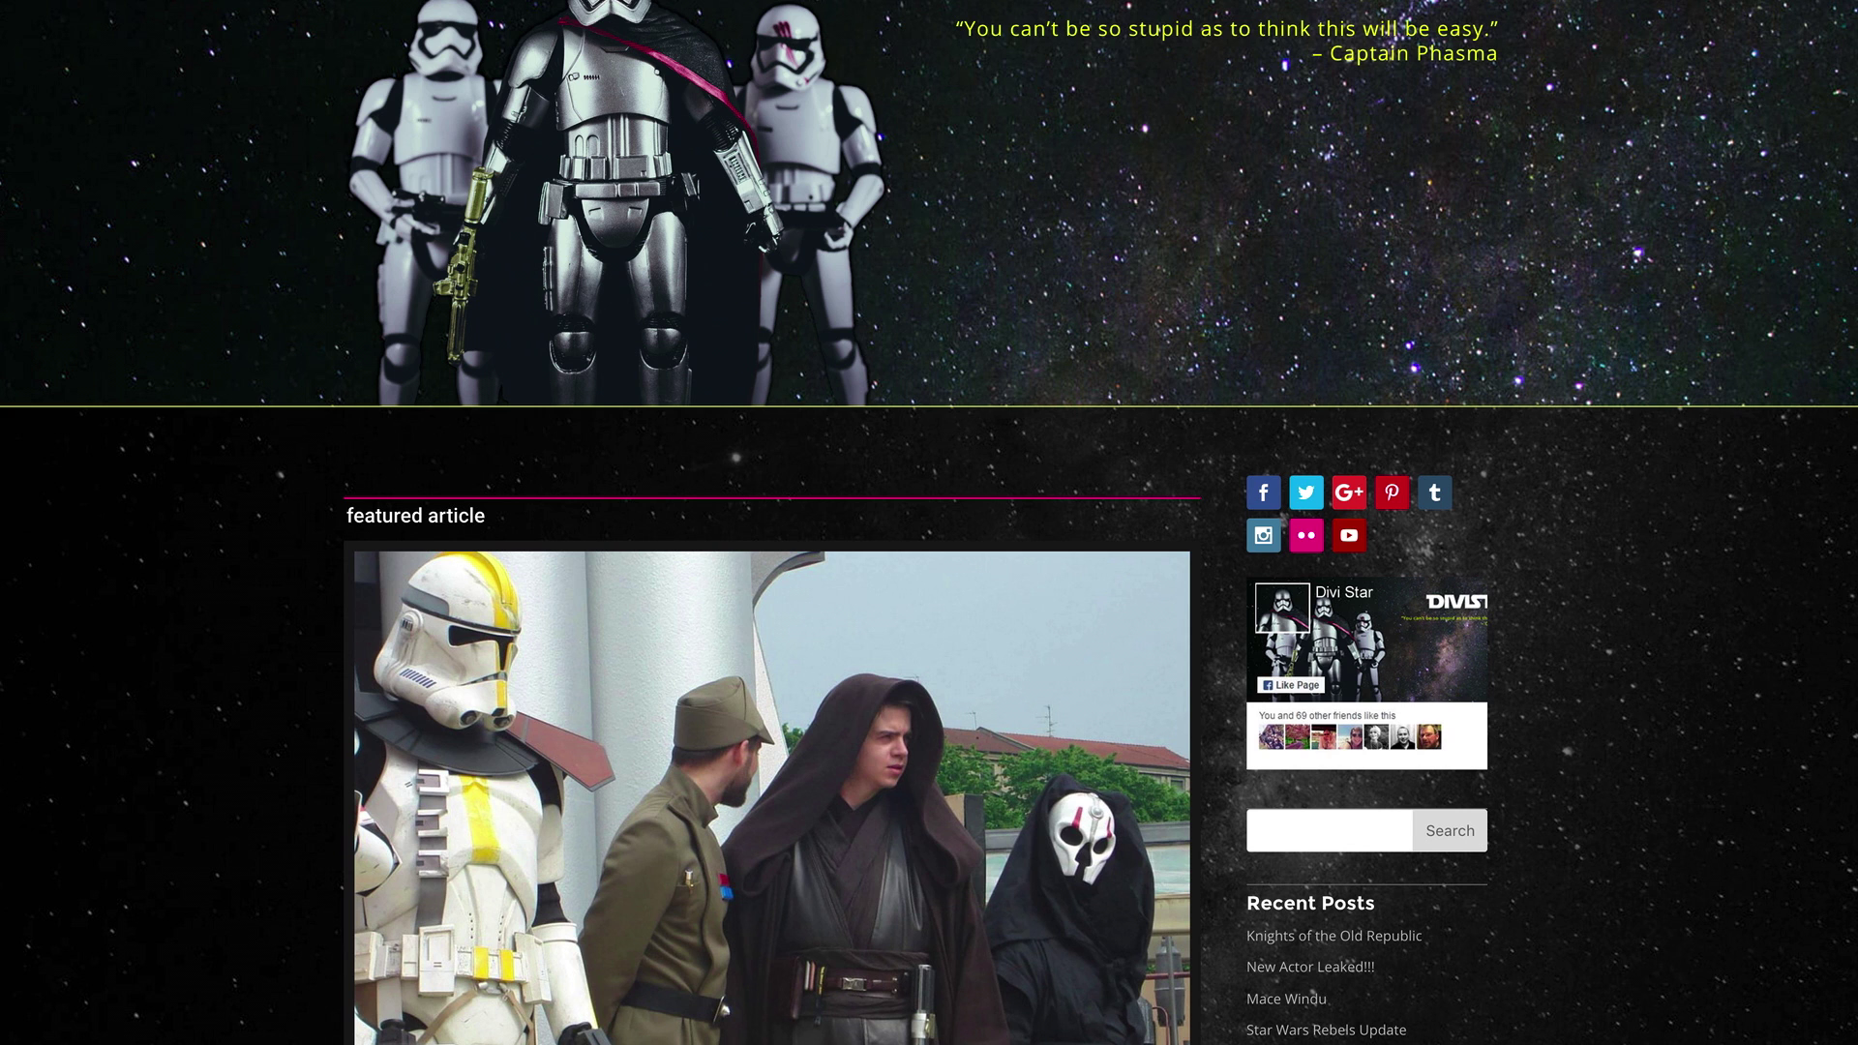
{"action": "scroll", "coordinate": [3, 745], "scroll_direction": "down", "scroll_amount": 15}
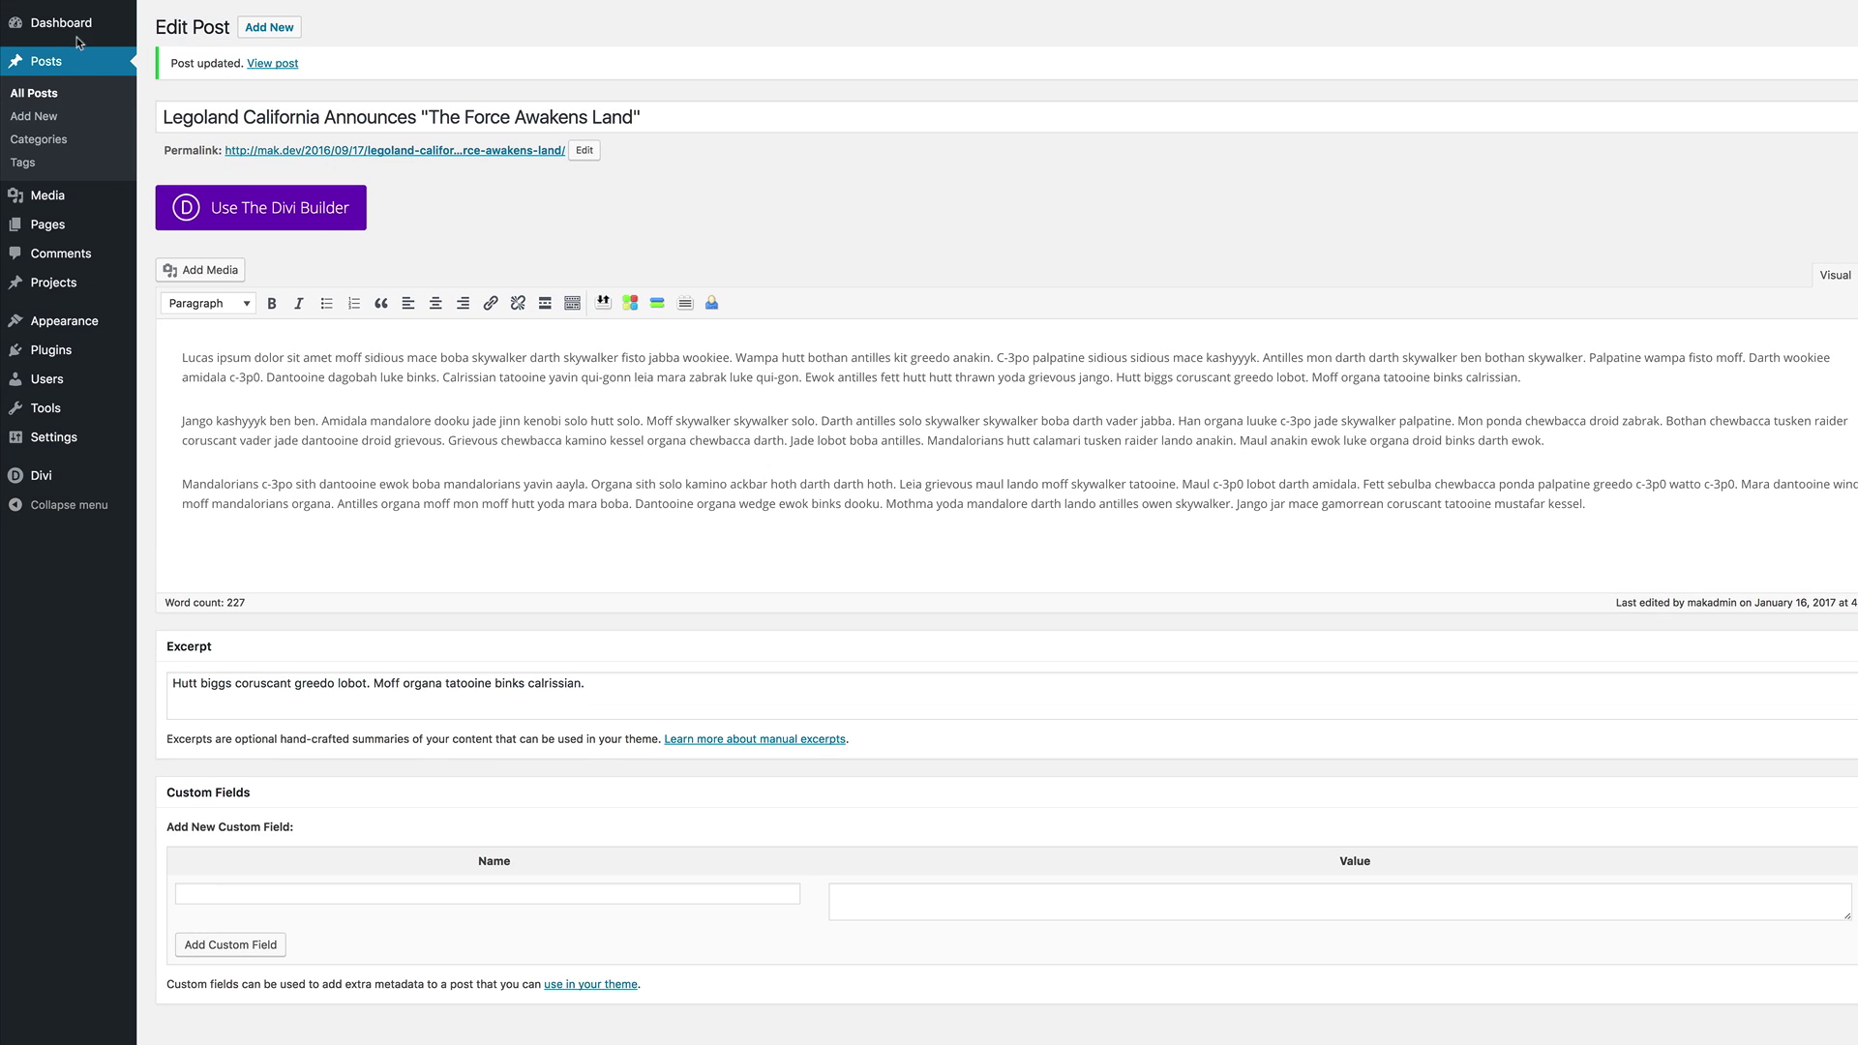
Open the Divi Star page for editing in the Visual Builder.
{"action": "mouse_move", "coordinate": [79, 31]}
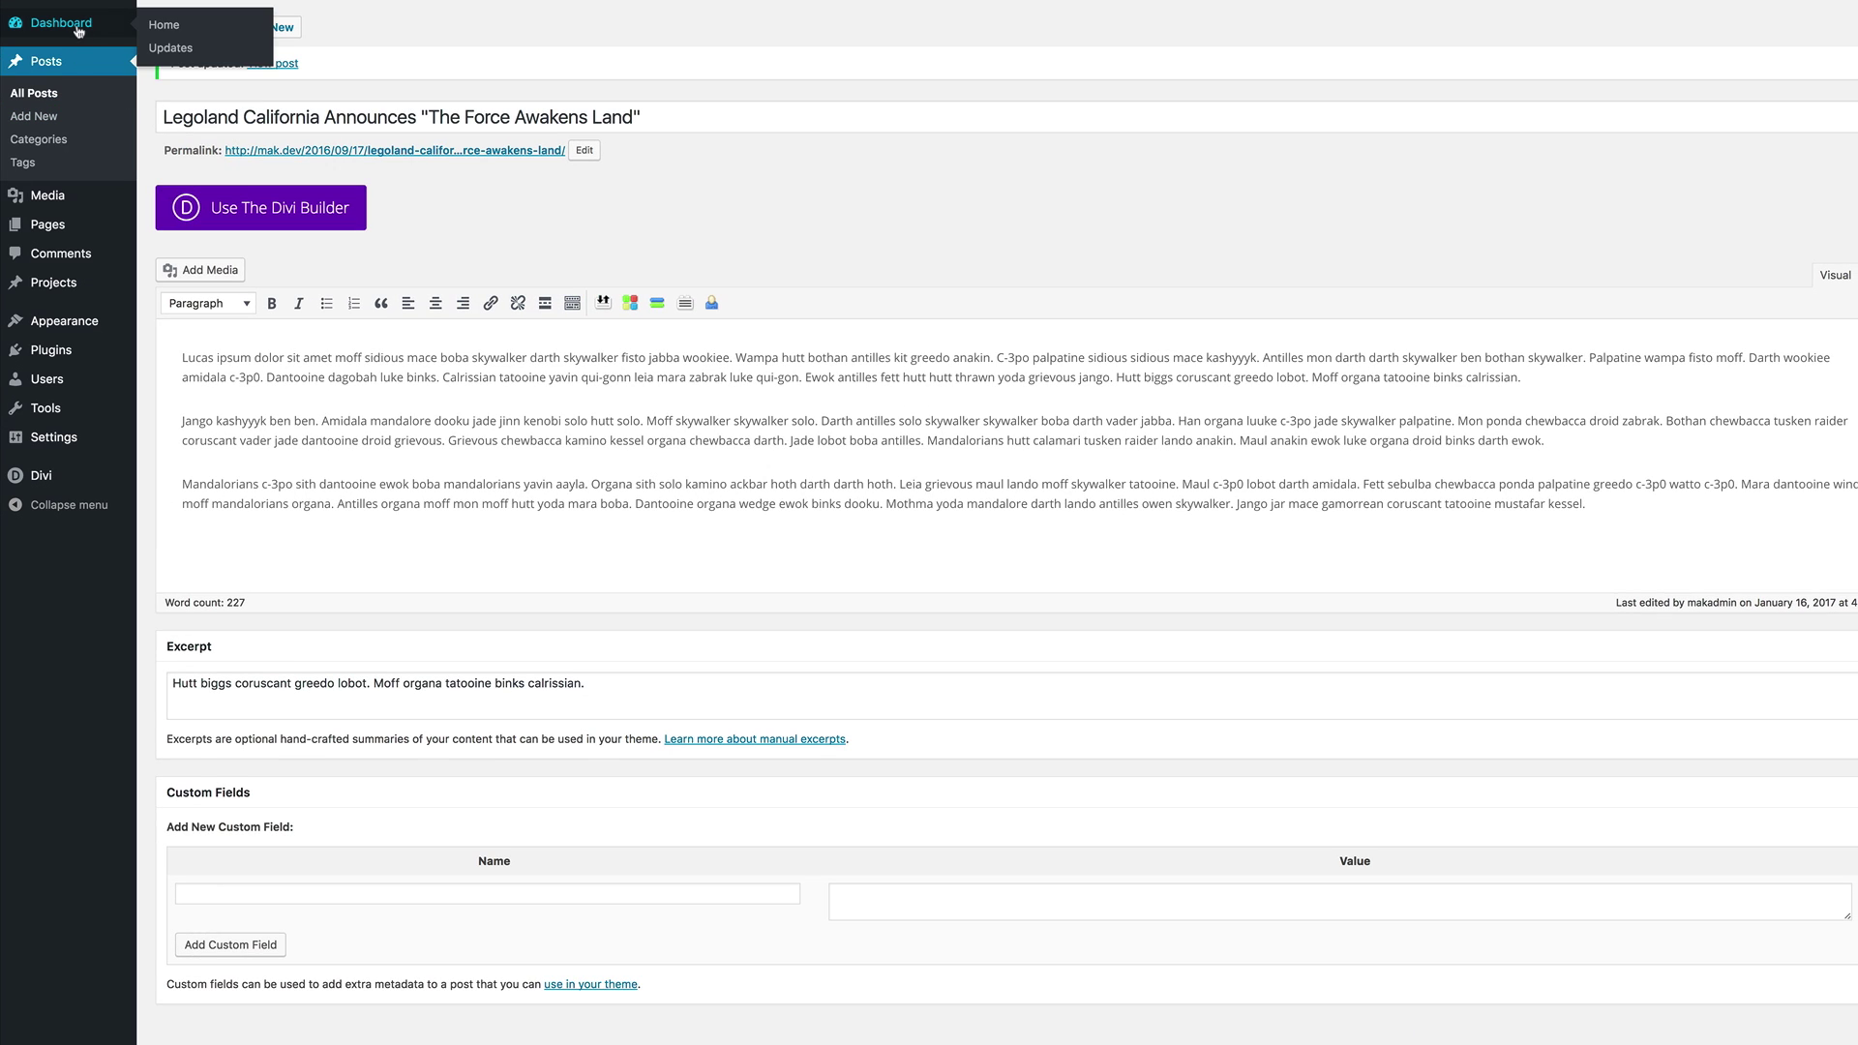
{"action": "left_click", "coordinate": [37, 226]}
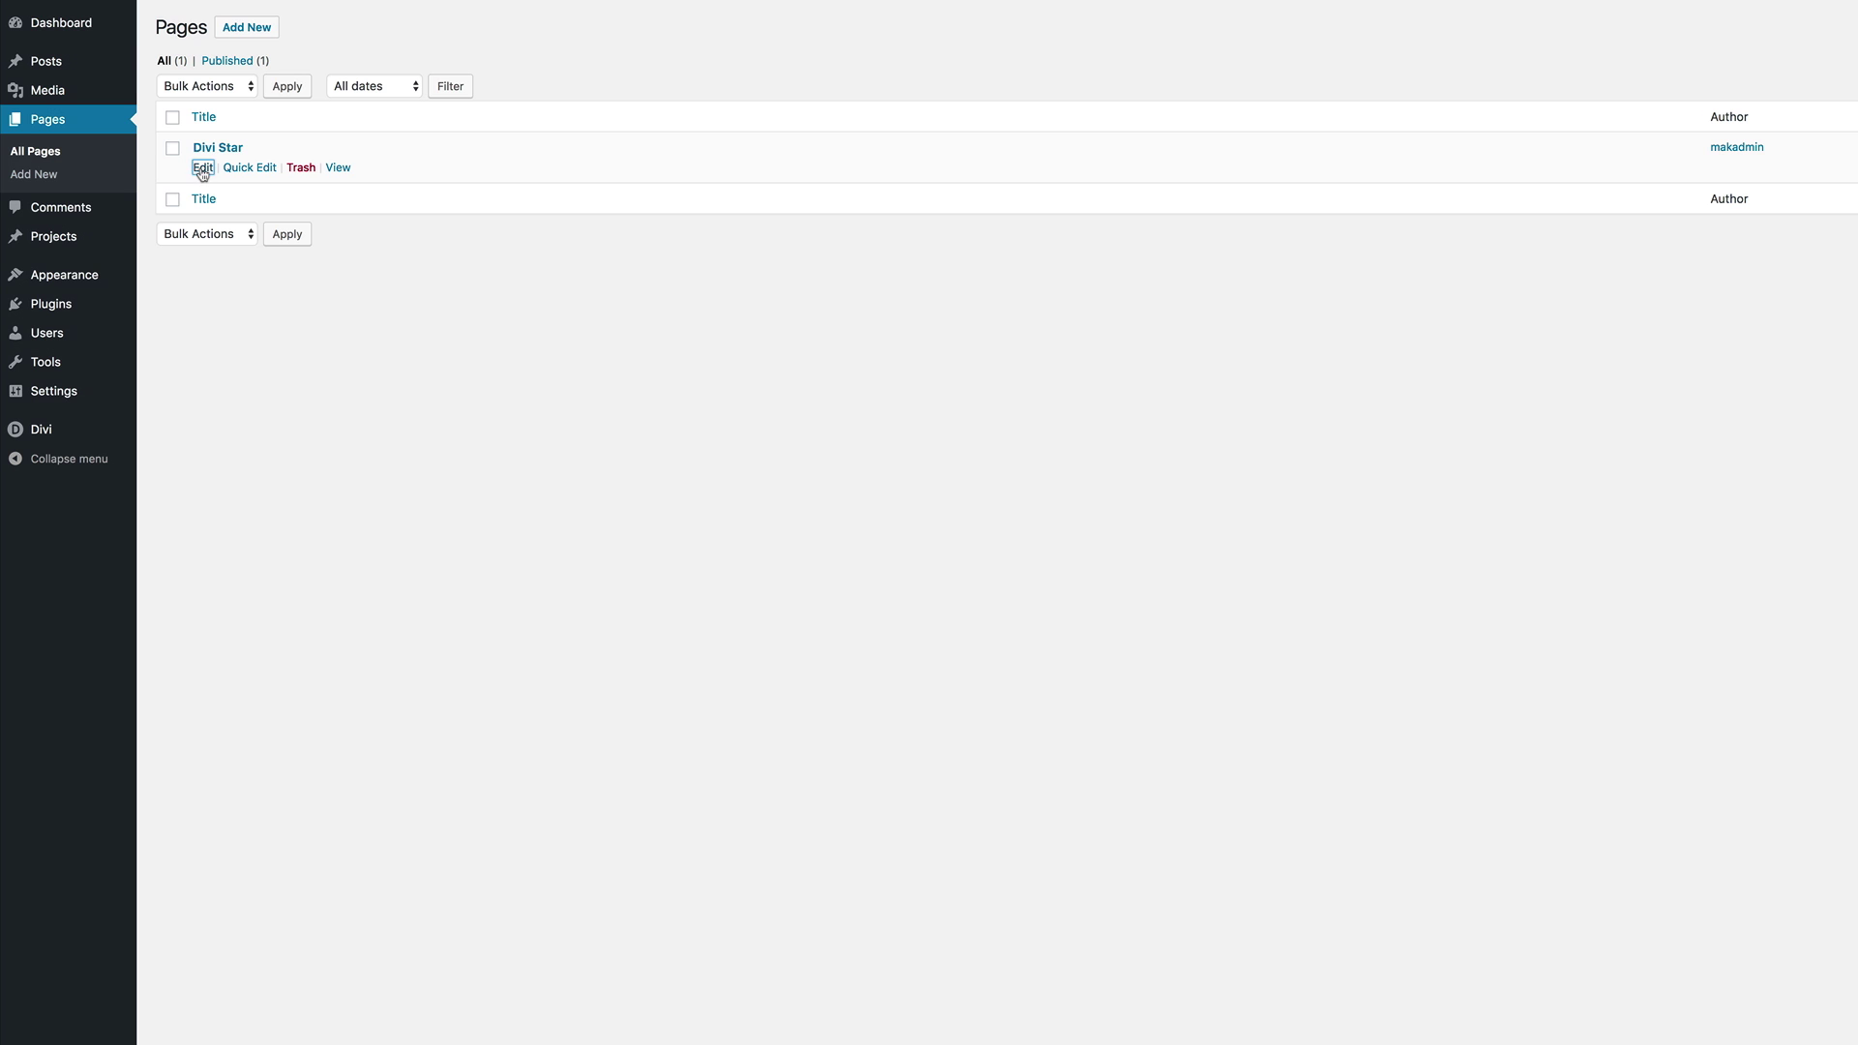
{"action": "left_click", "coordinate": [202, 167]}
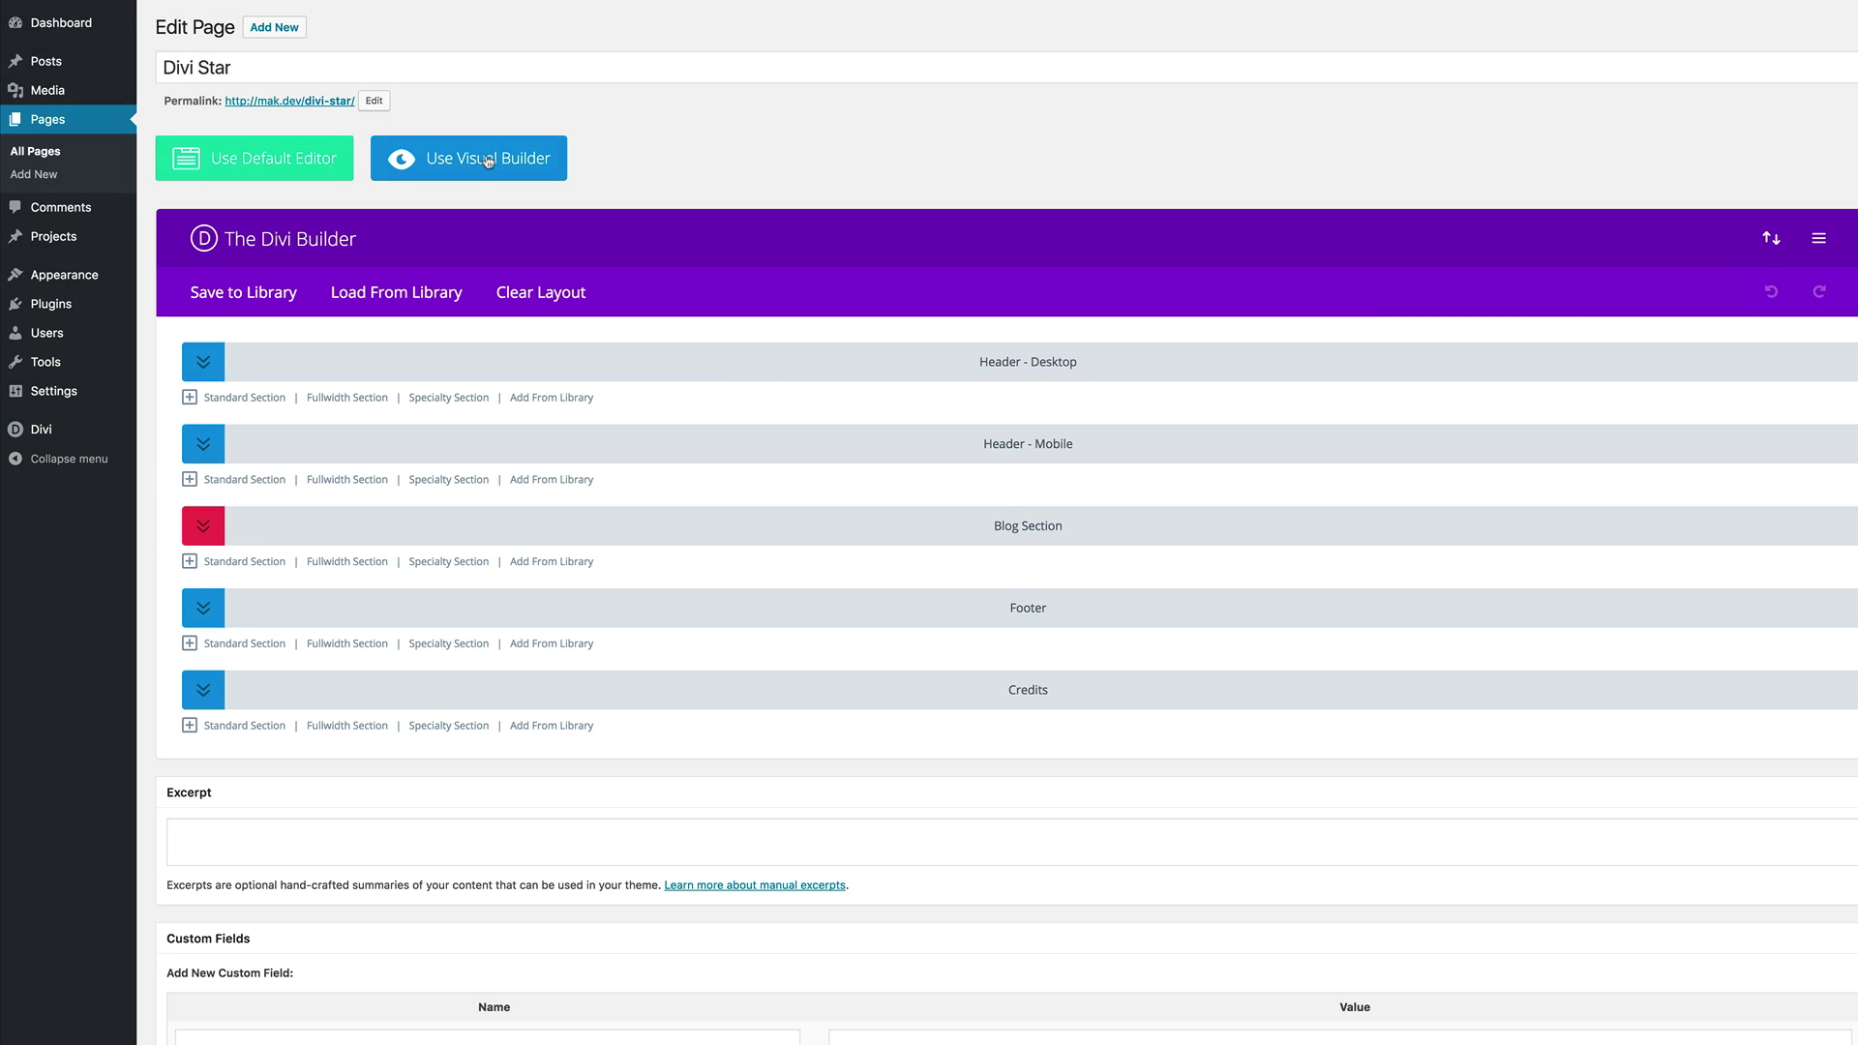
{"action": "left_click", "coordinate": [489, 160]}
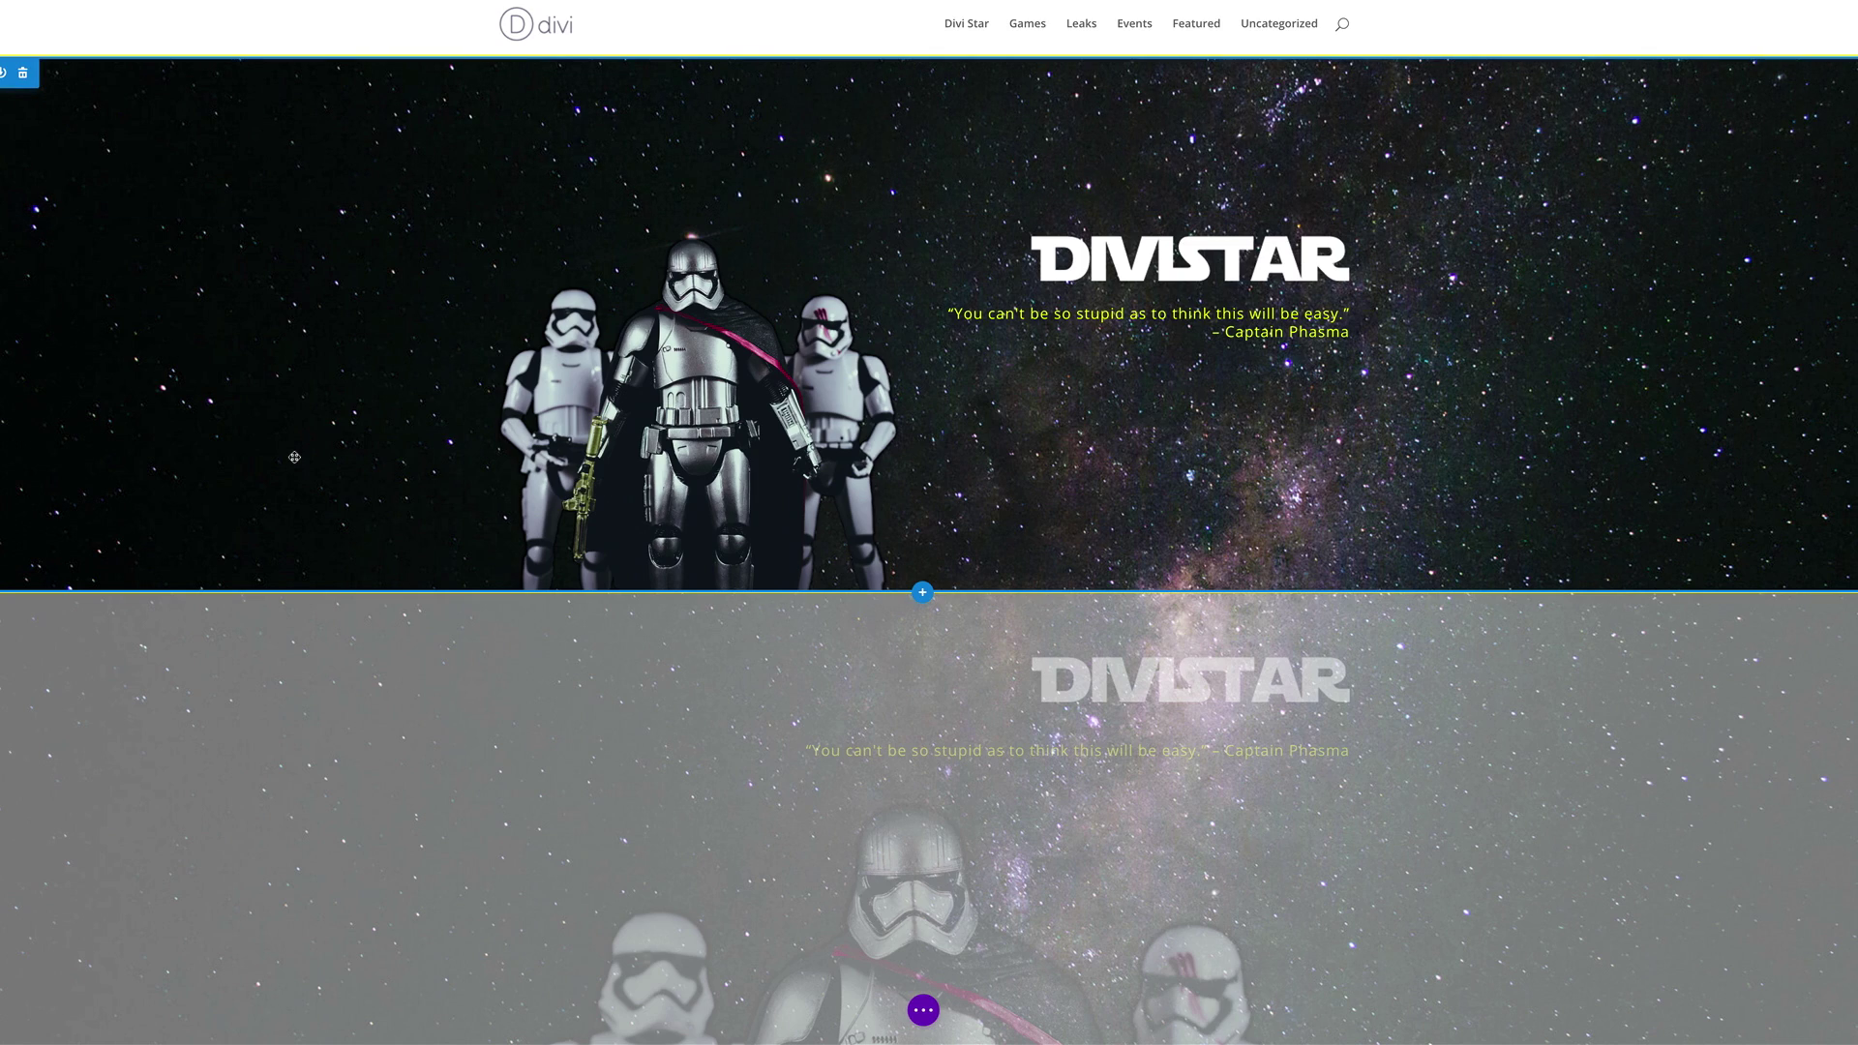
Add a new row below the image gallery heading and insert a Gallery module into it.
{"action": "scroll", "coordinate": [294, 461], "scroll_direction": "down", "scroll_amount": 12}
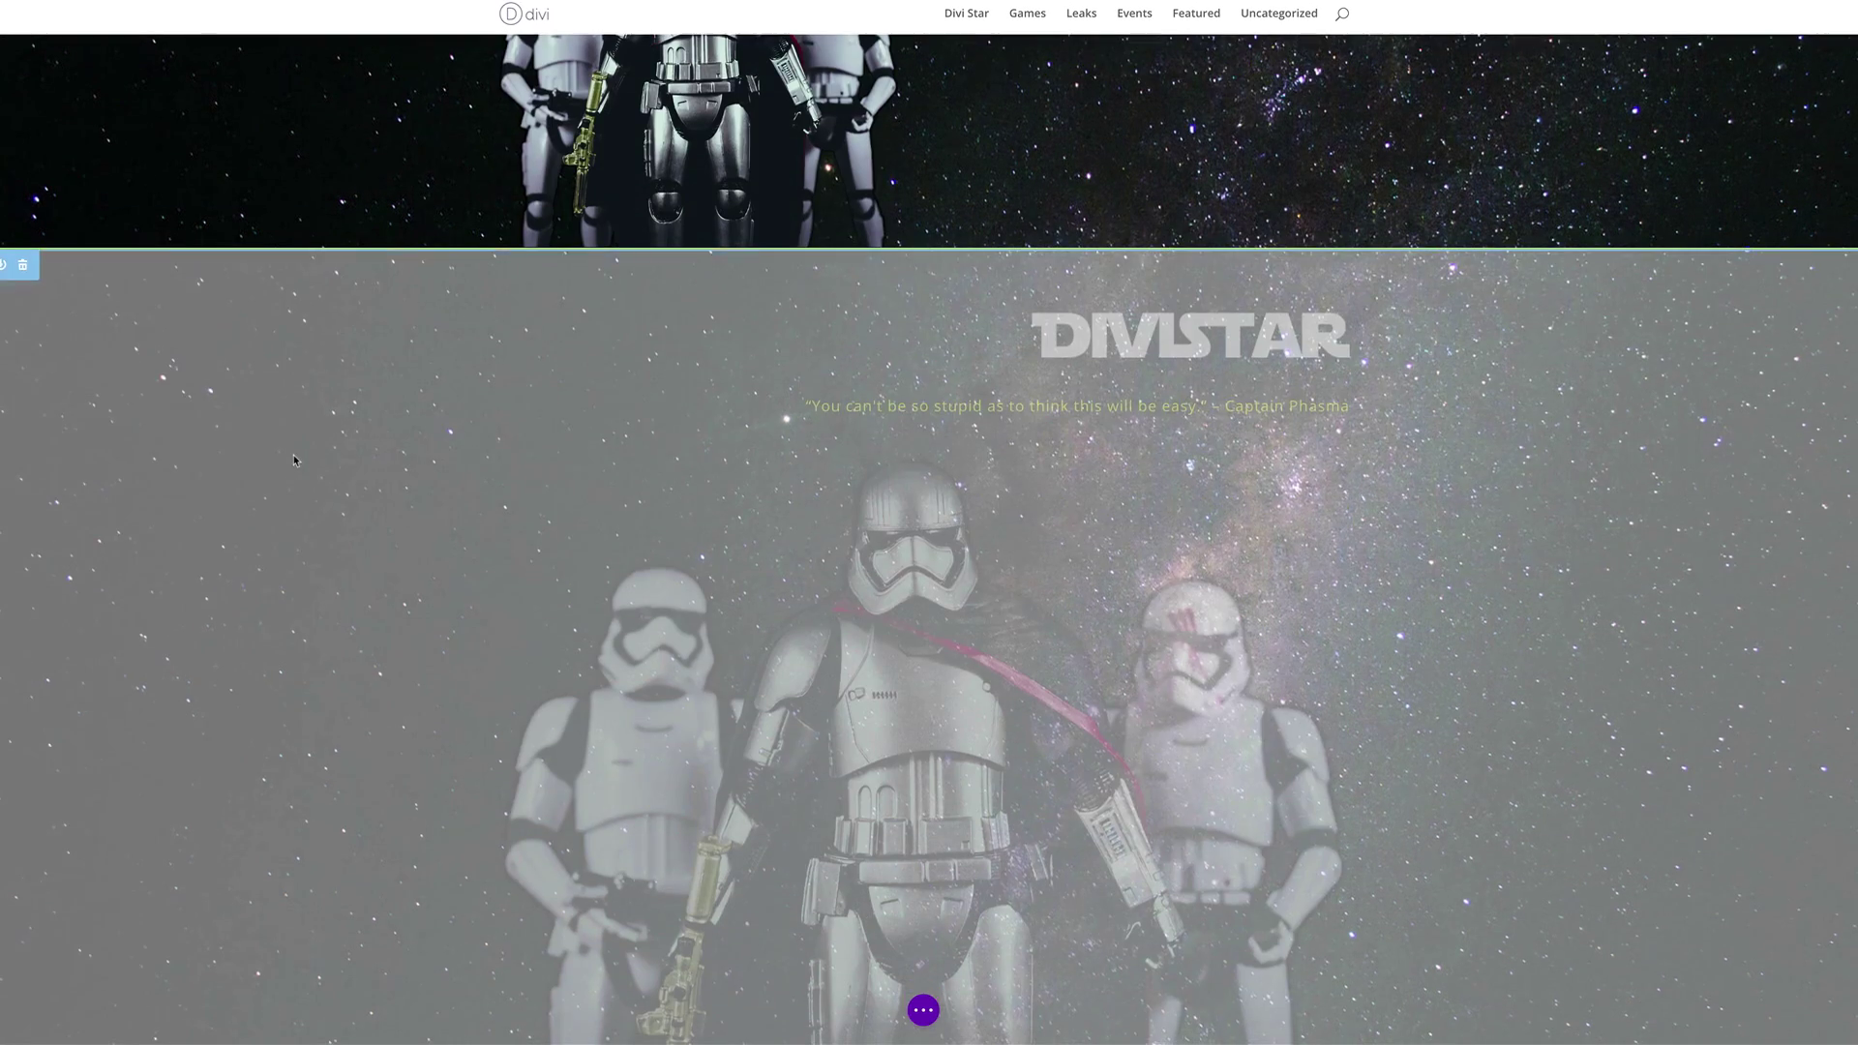
{"action": "scroll", "coordinate": [295, 461], "scroll_direction": "down", "scroll_amount": 15}
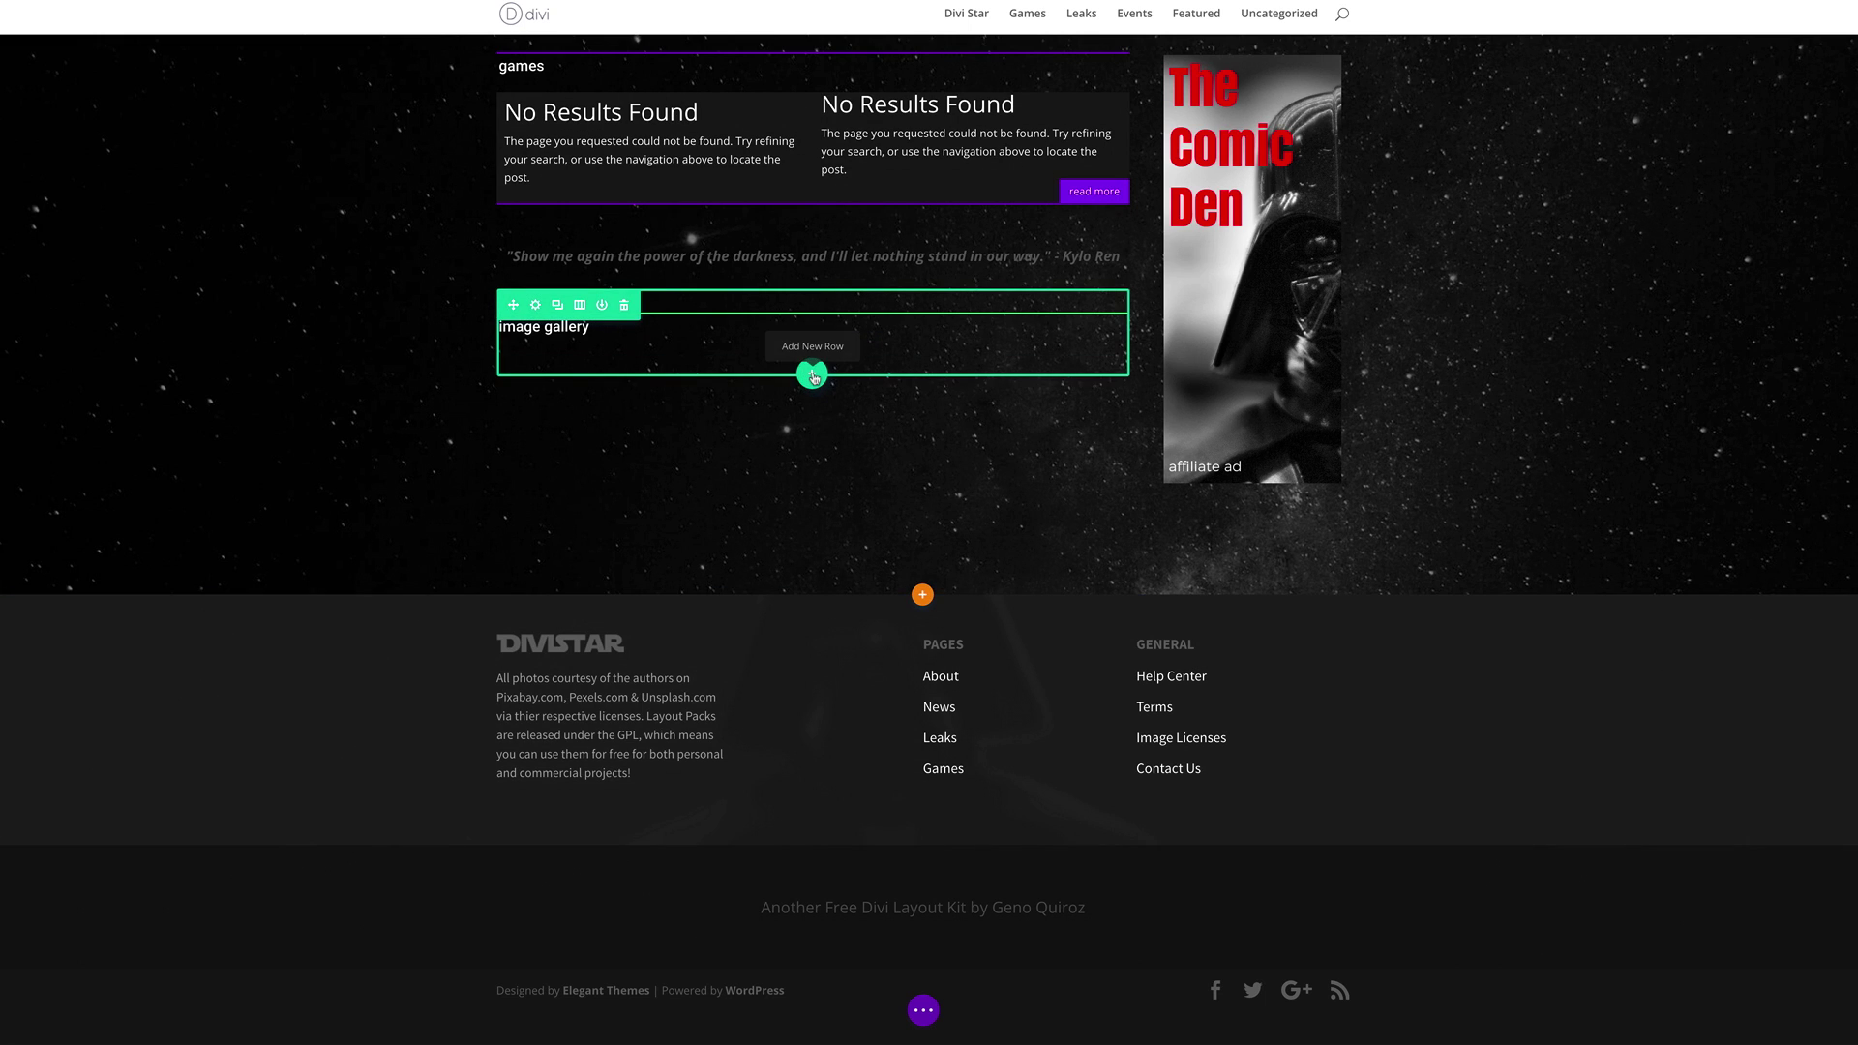
{"action": "left_click", "coordinate": [813, 373]}
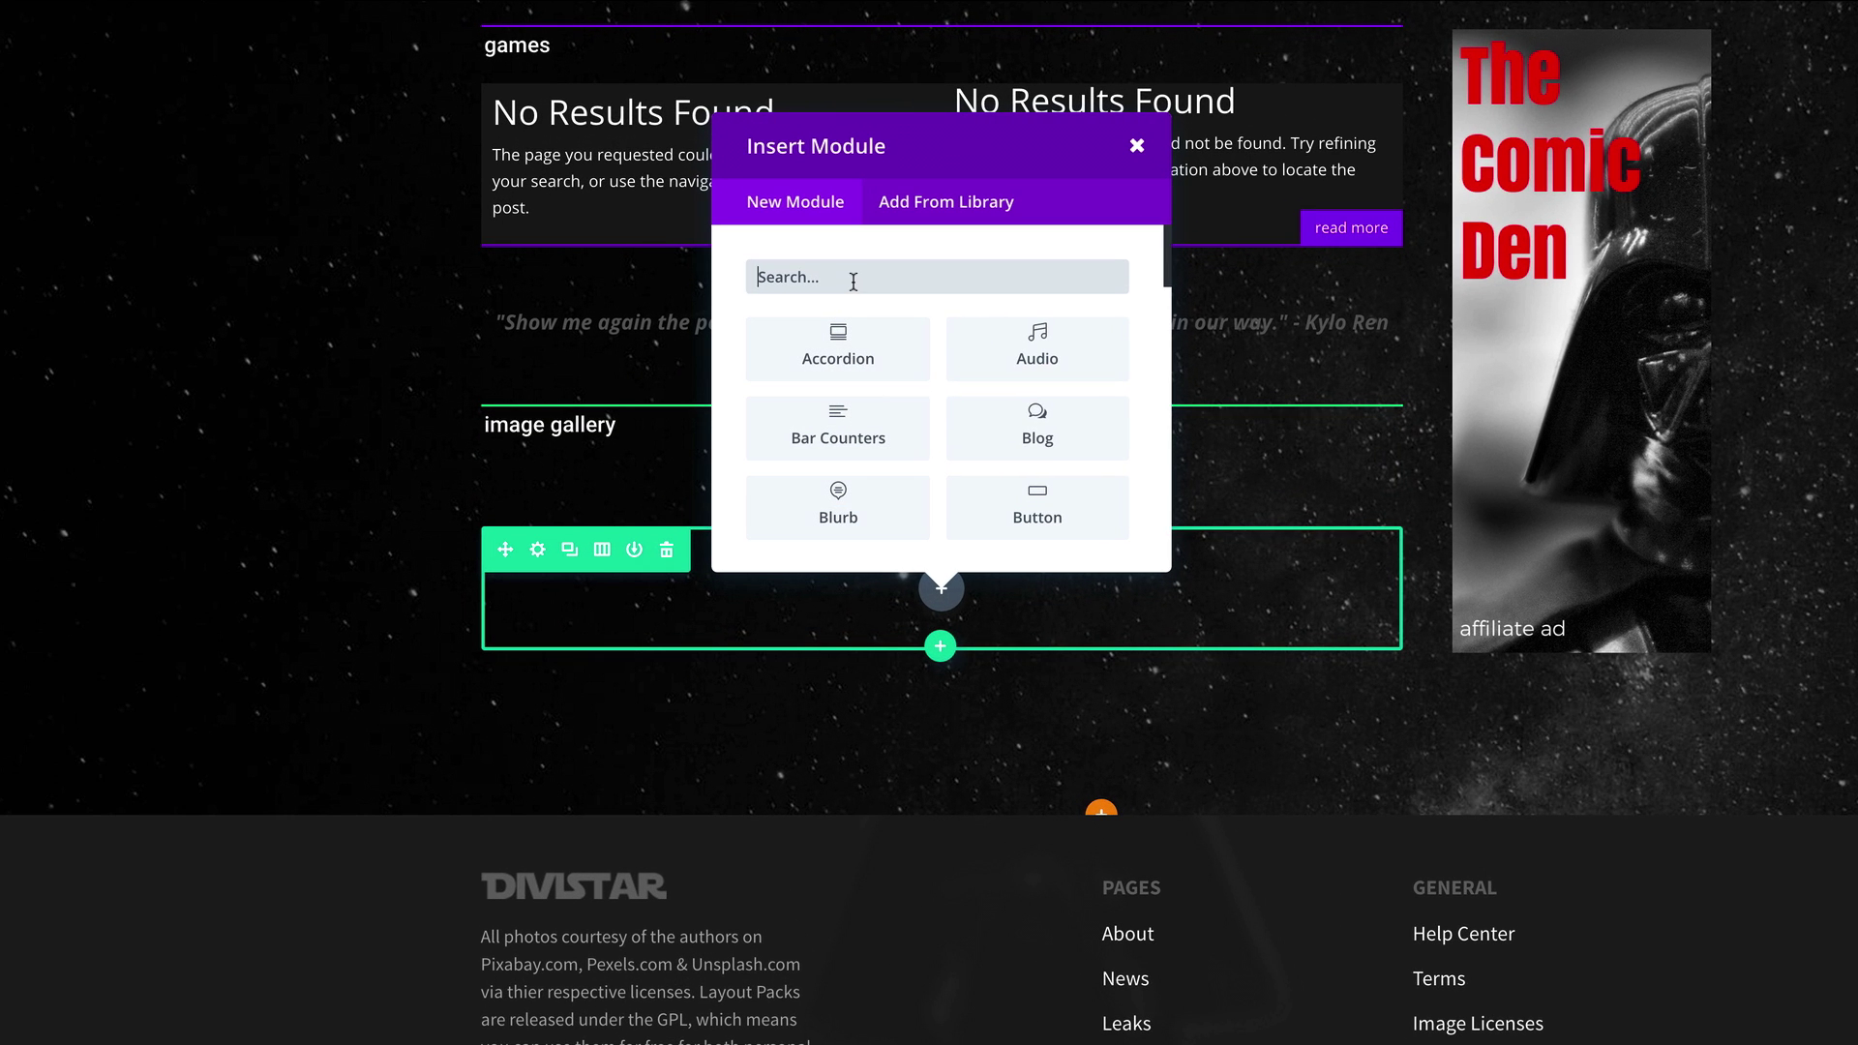
{"action": "type", "text": "g"}
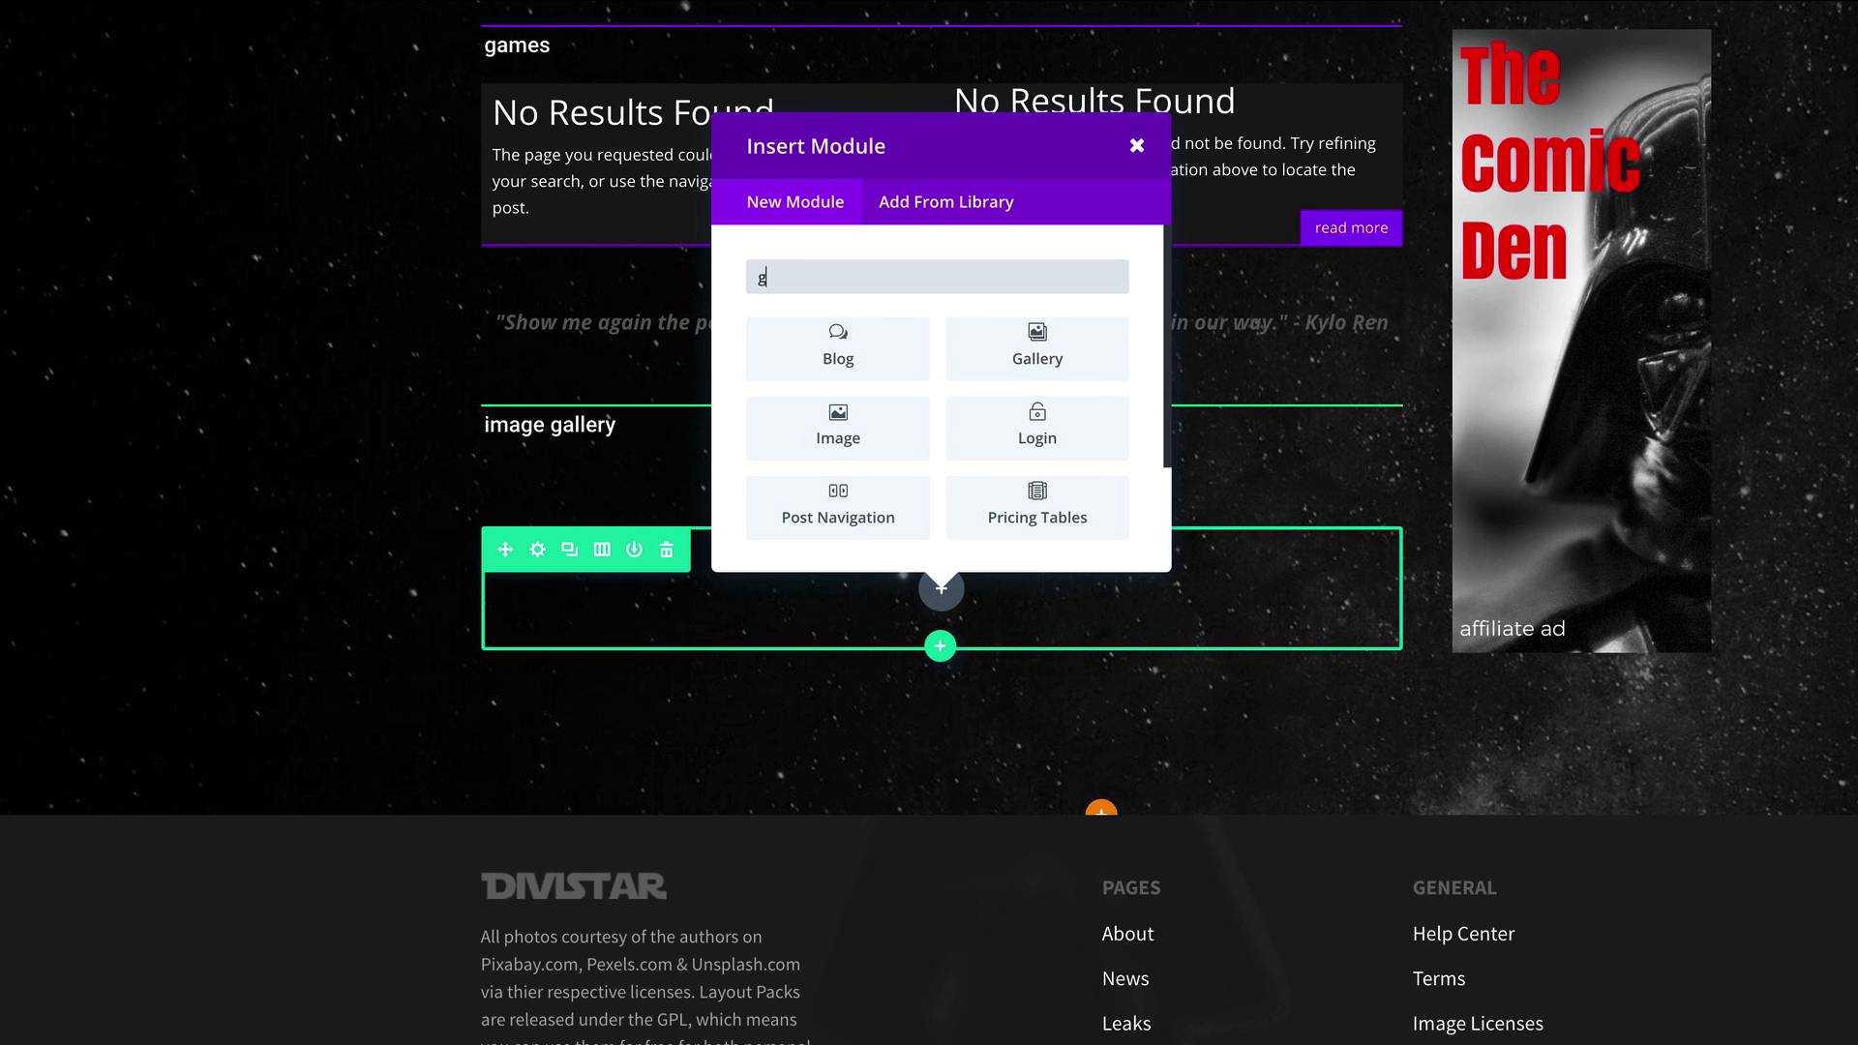
{"action": "left_click", "coordinate": [1071, 351]}
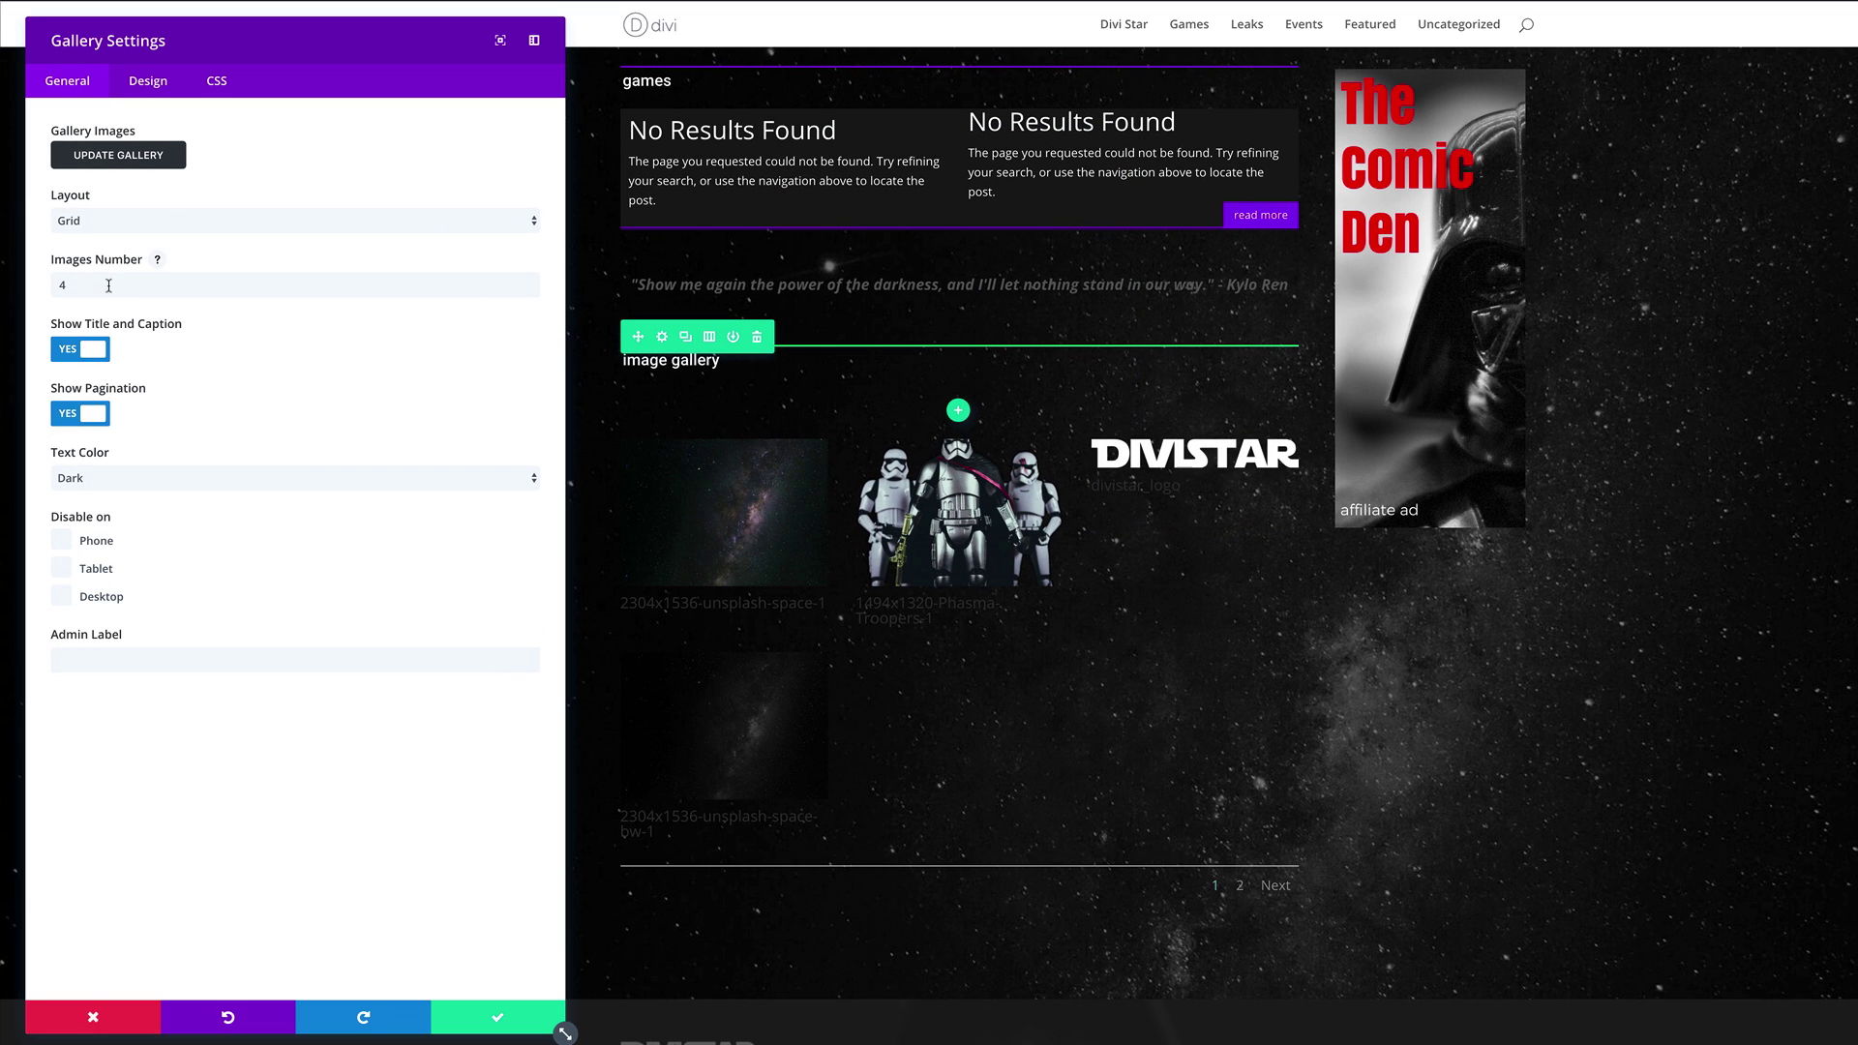
Set the gallery's images number to 6 and turn off its title and caption and its pagination.
{"action": "left_click", "coordinate": [109, 286]}
{"action": "key", "text": "BackSpace"}
{"action": "type", "text": "6"}
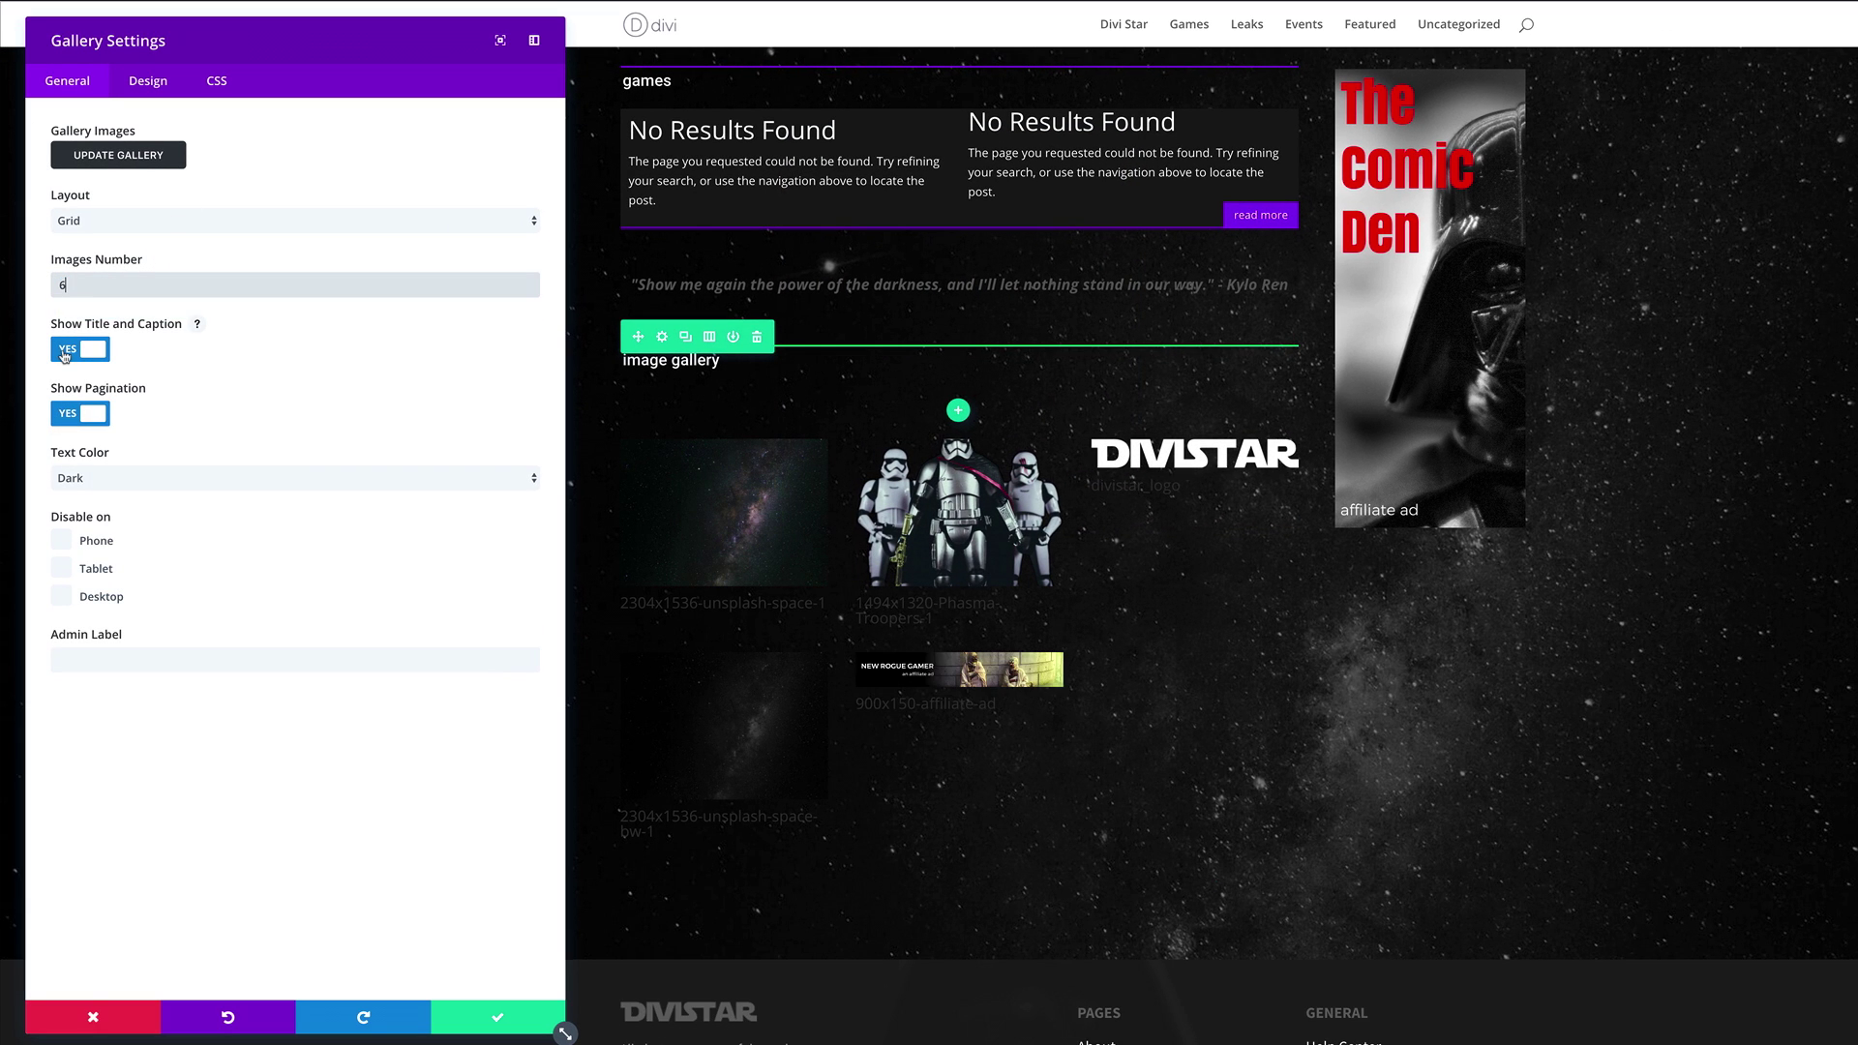
{"action": "left_click", "coordinate": [65, 351]}
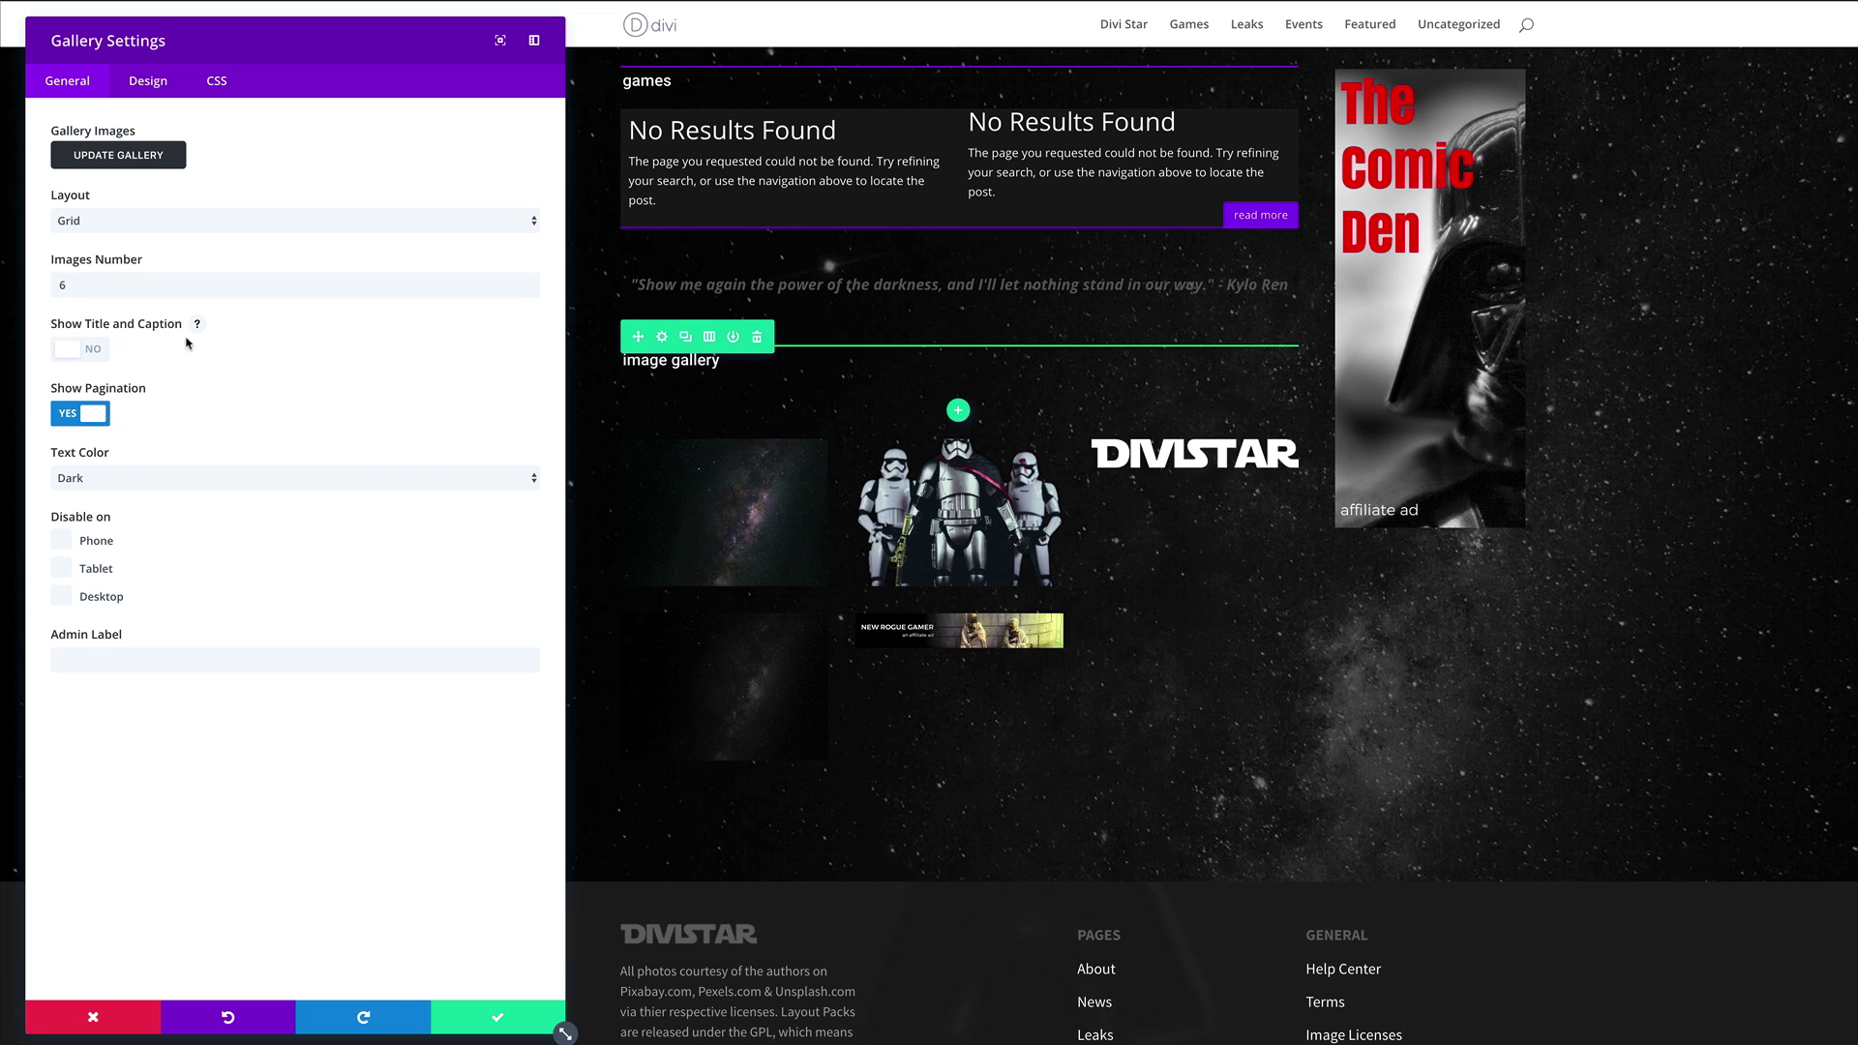
{"action": "left_click", "coordinate": [68, 416]}
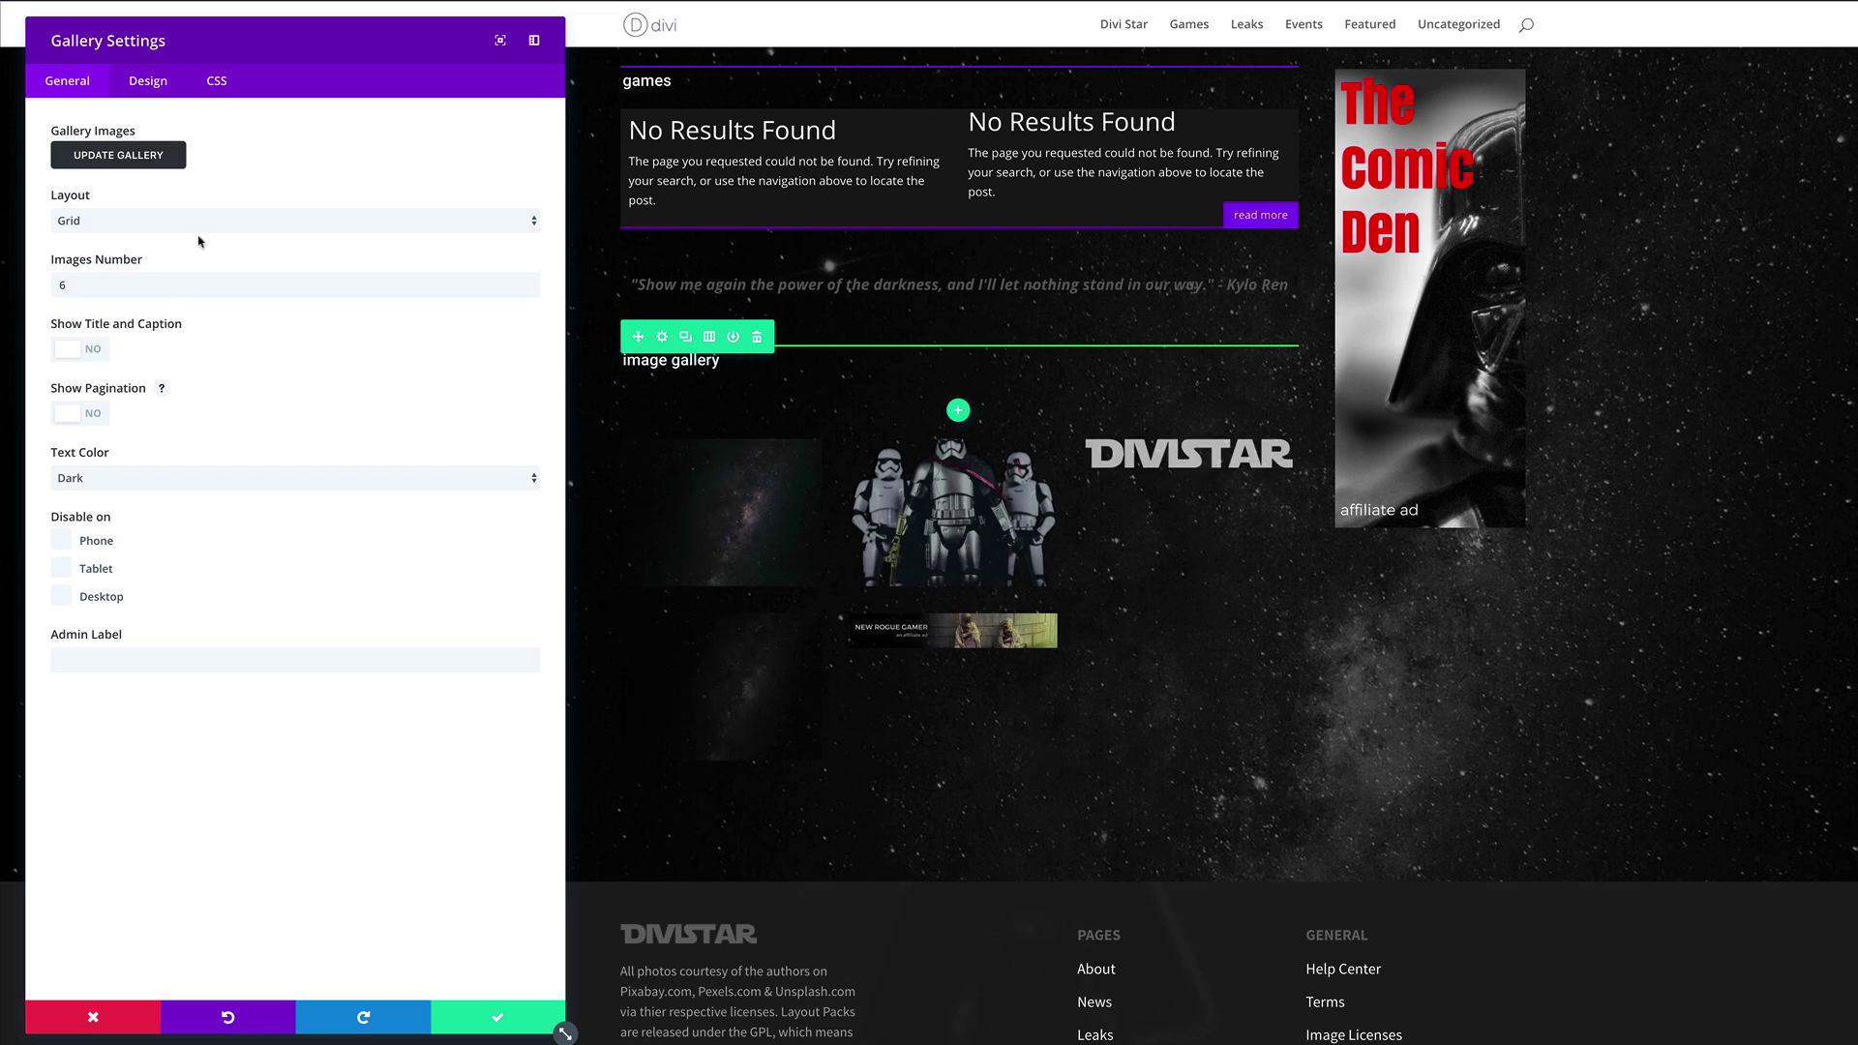
Replace the gallery's images with the six featured photos: lightsaber, toy stormtroopers, R2-D2 scene, seated Tusken Raiders, Lego trooper and Darth Vader.
{"action": "left_click", "coordinate": [134, 161]}
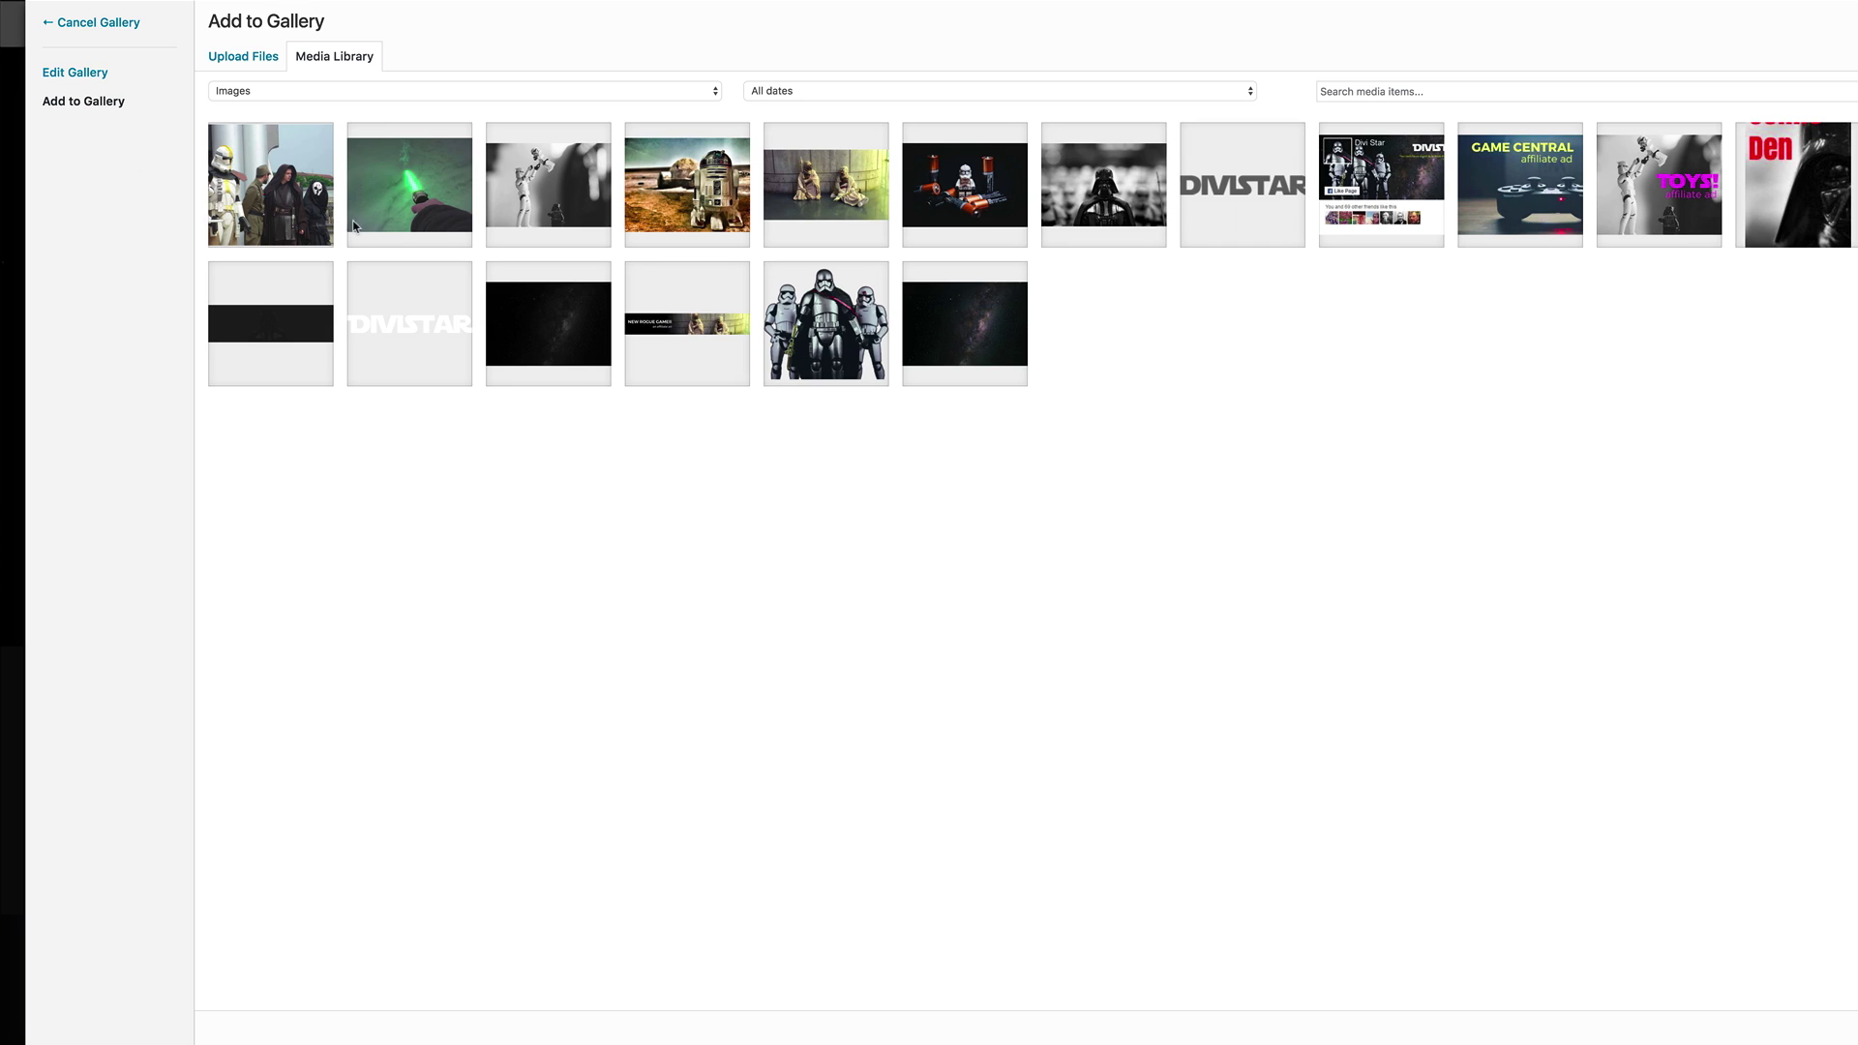
{"action": "left_click", "coordinate": [433, 198]}
{"action": "left_click", "coordinate": [556, 192]}
{"action": "left_click", "coordinate": [710, 193]}
{"action": "left_click", "coordinate": [773, 198]}
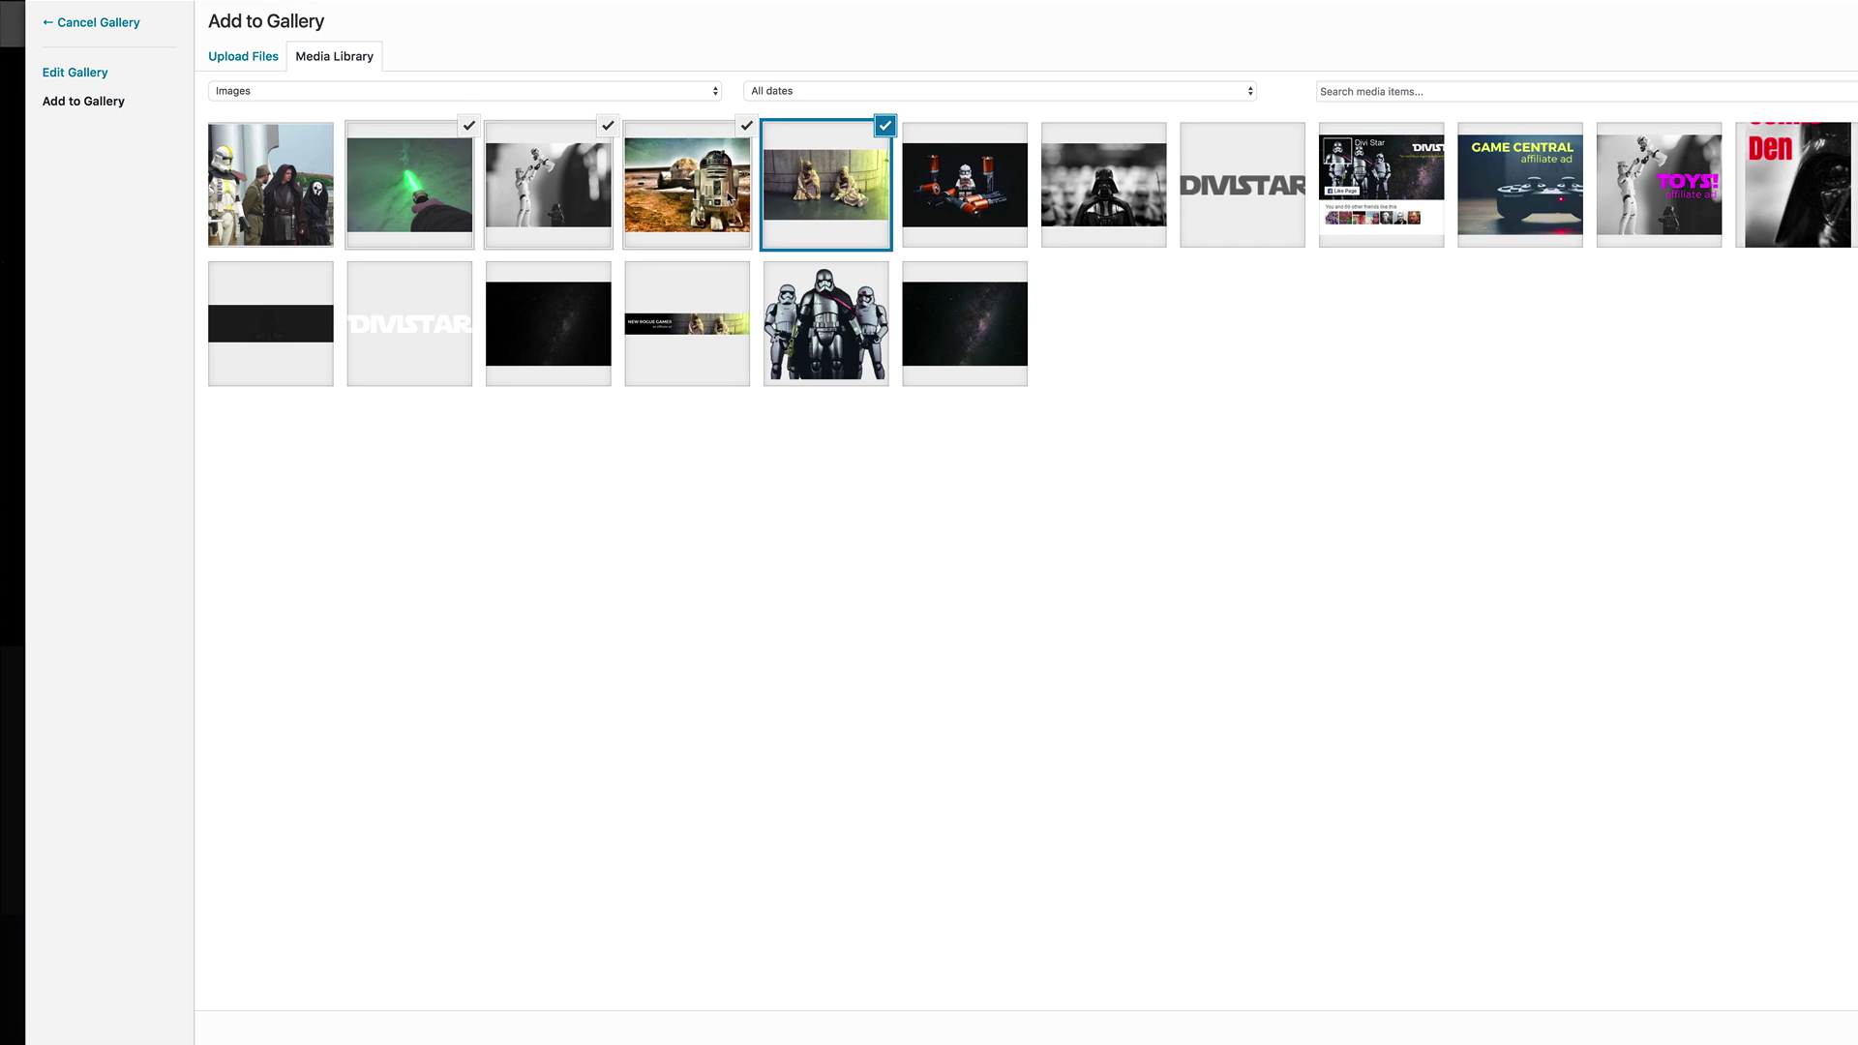
{"action": "left_click", "coordinate": [1004, 207]}
{"action": "left_click", "coordinate": [1126, 206]}
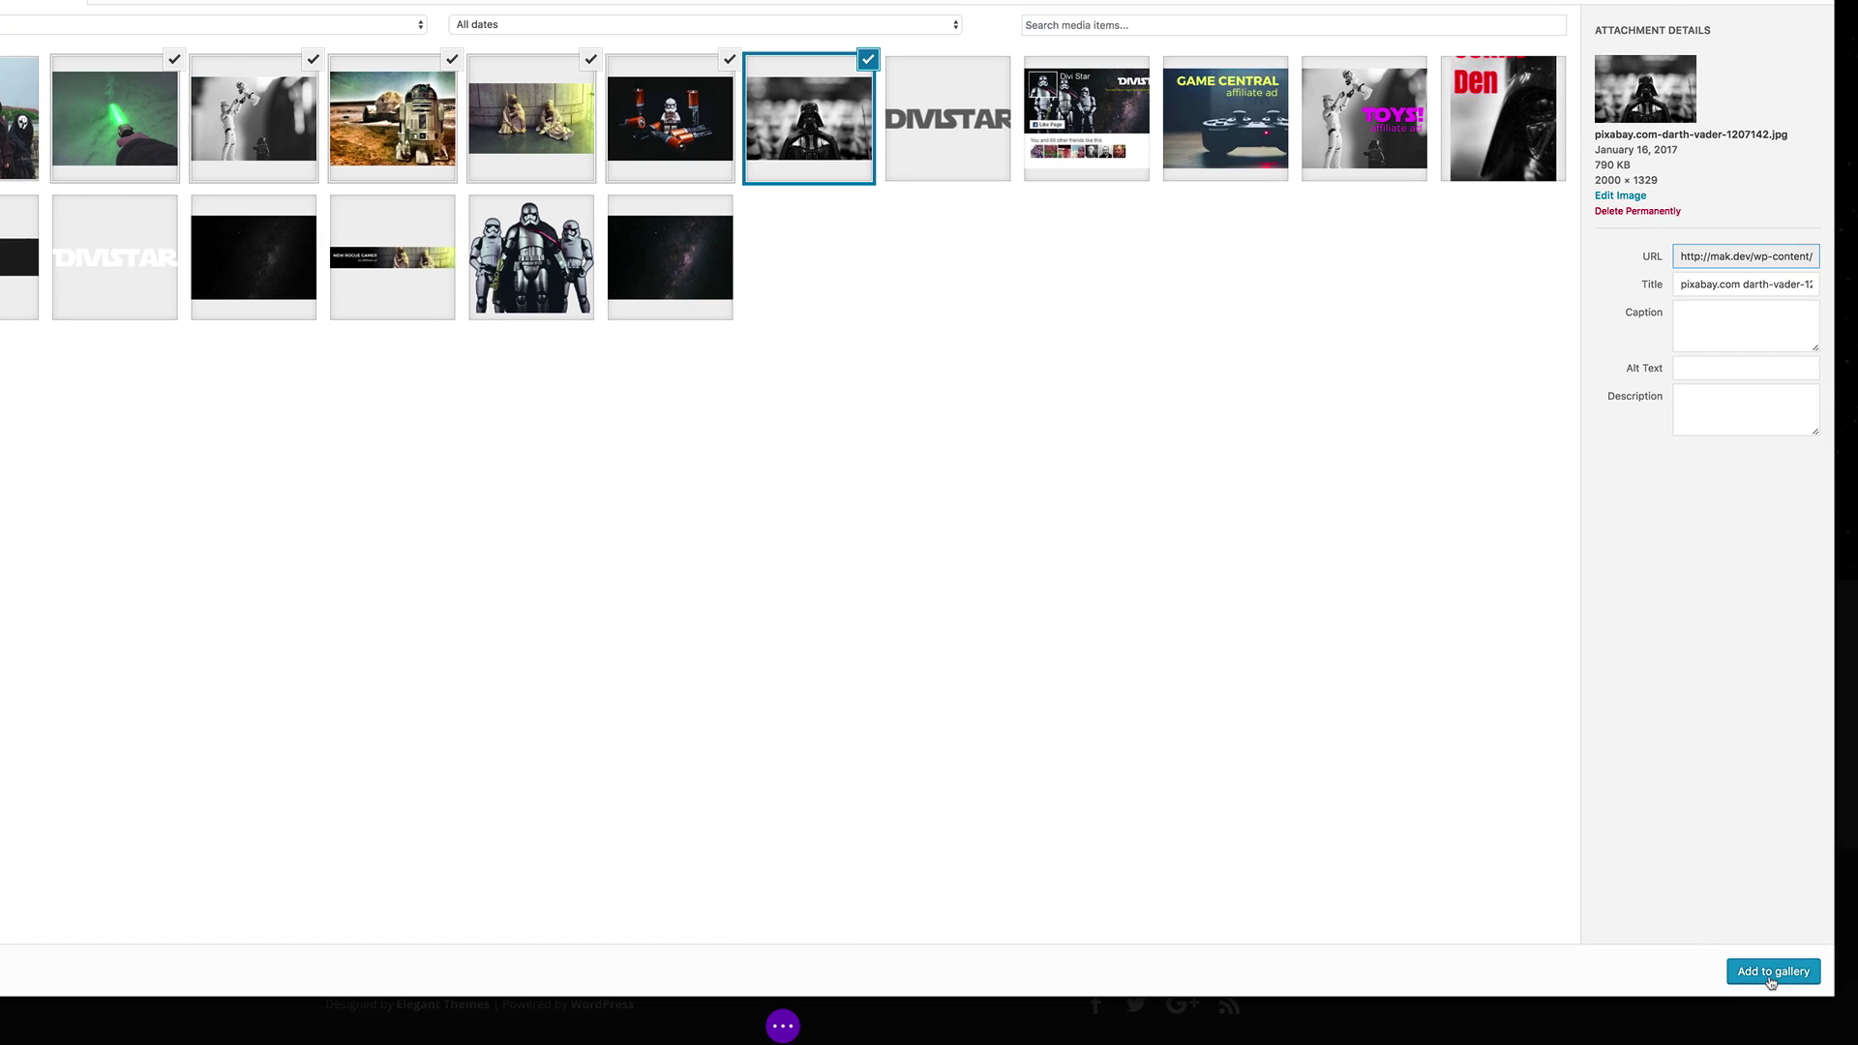
{"action": "left_click", "coordinate": [1770, 972]}
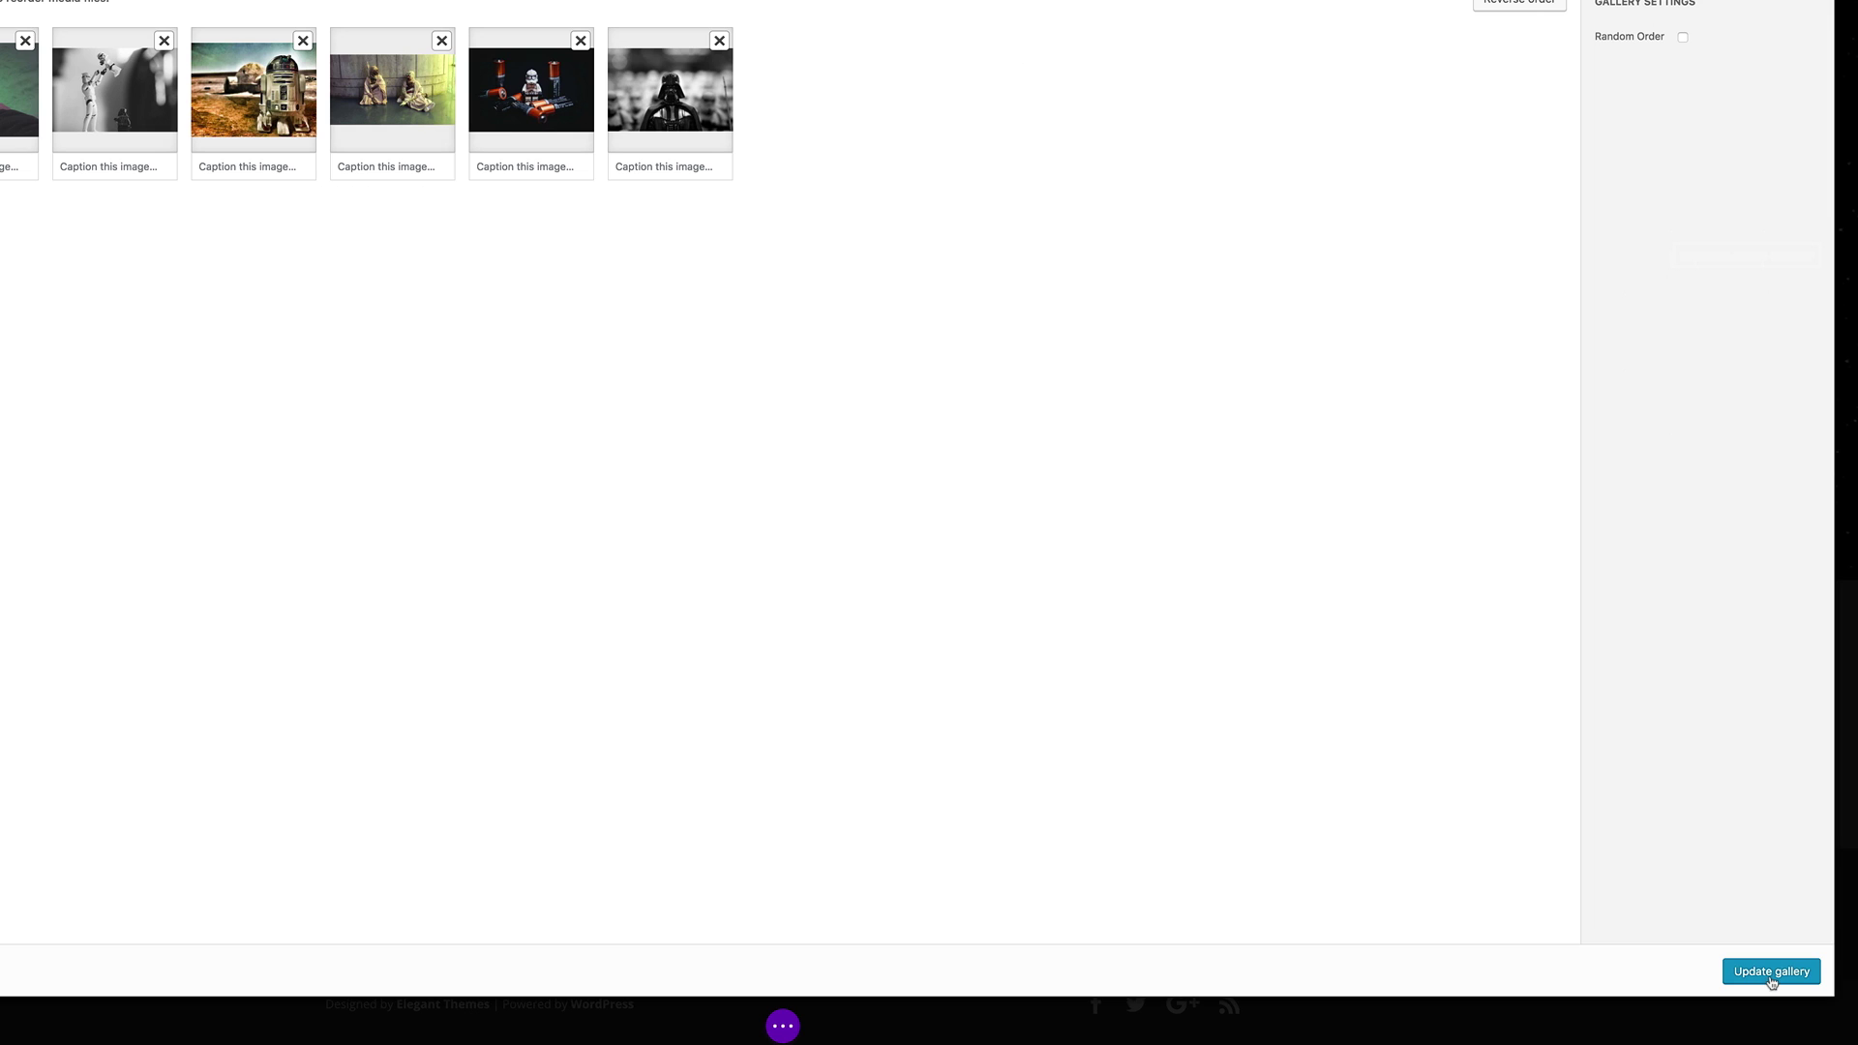
{"action": "left_click", "coordinate": [1771, 971]}
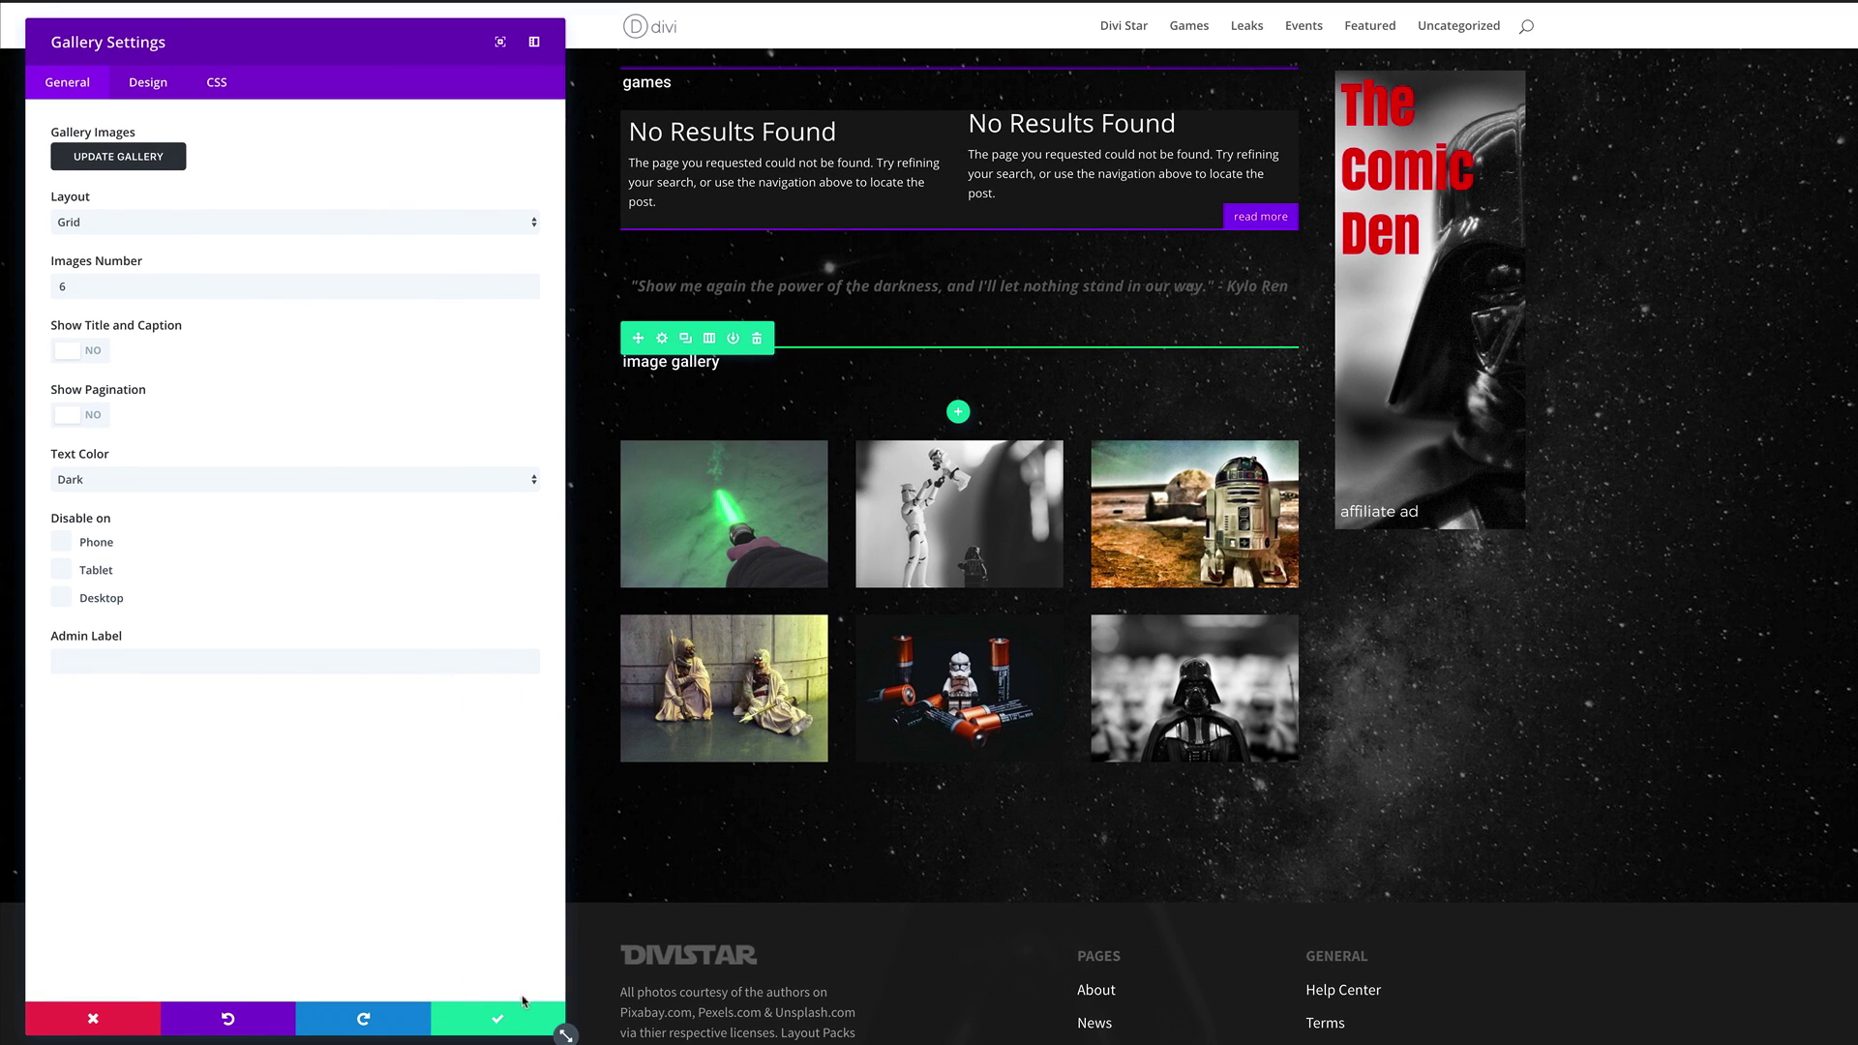
Apply the Gallery module settings and save the Divi Star page in the Visual Builder.
{"action": "left_click", "coordinate": [500, 1023]}
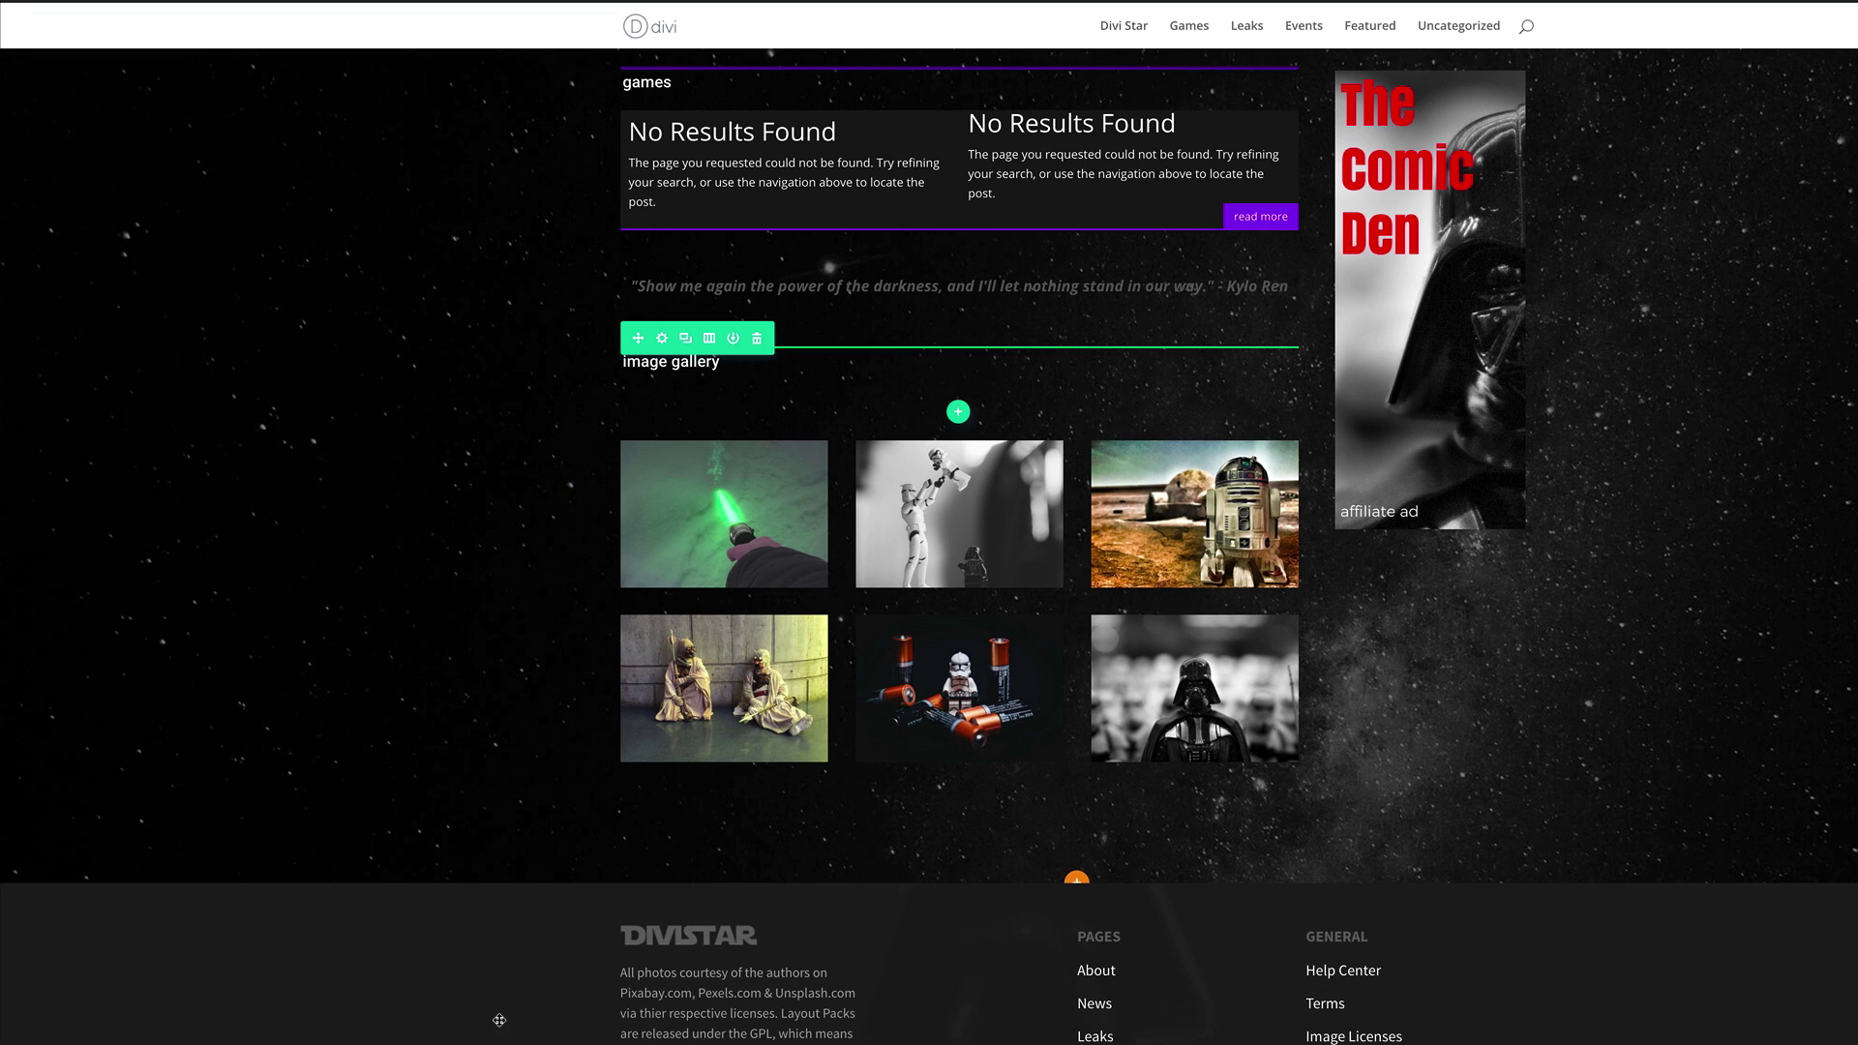
{"action": "scroll", "coordinate": [1054, 968], "scroll_direction": "down", "scroll_amount": 1}
{"action": "left_click", "coordinate": [1078, 1007]}
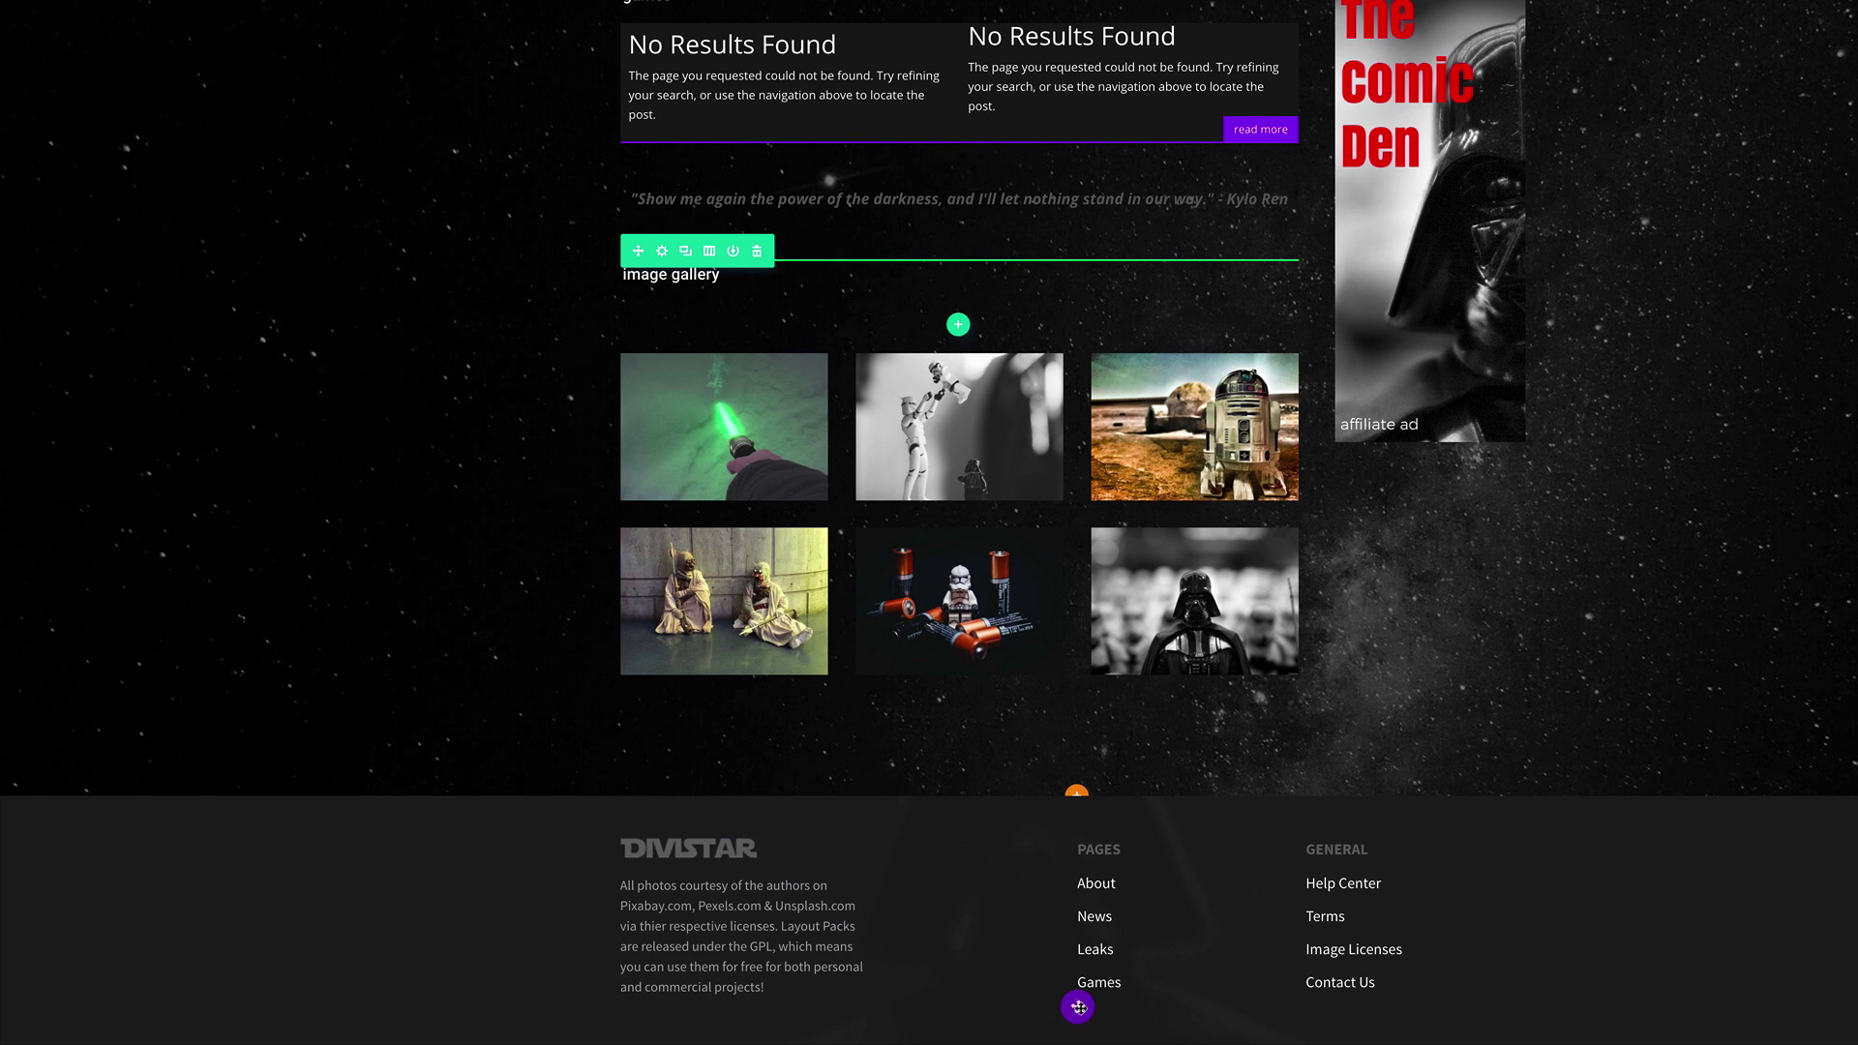
{"action": "left_click", "coordinate": [1828, 1009]}
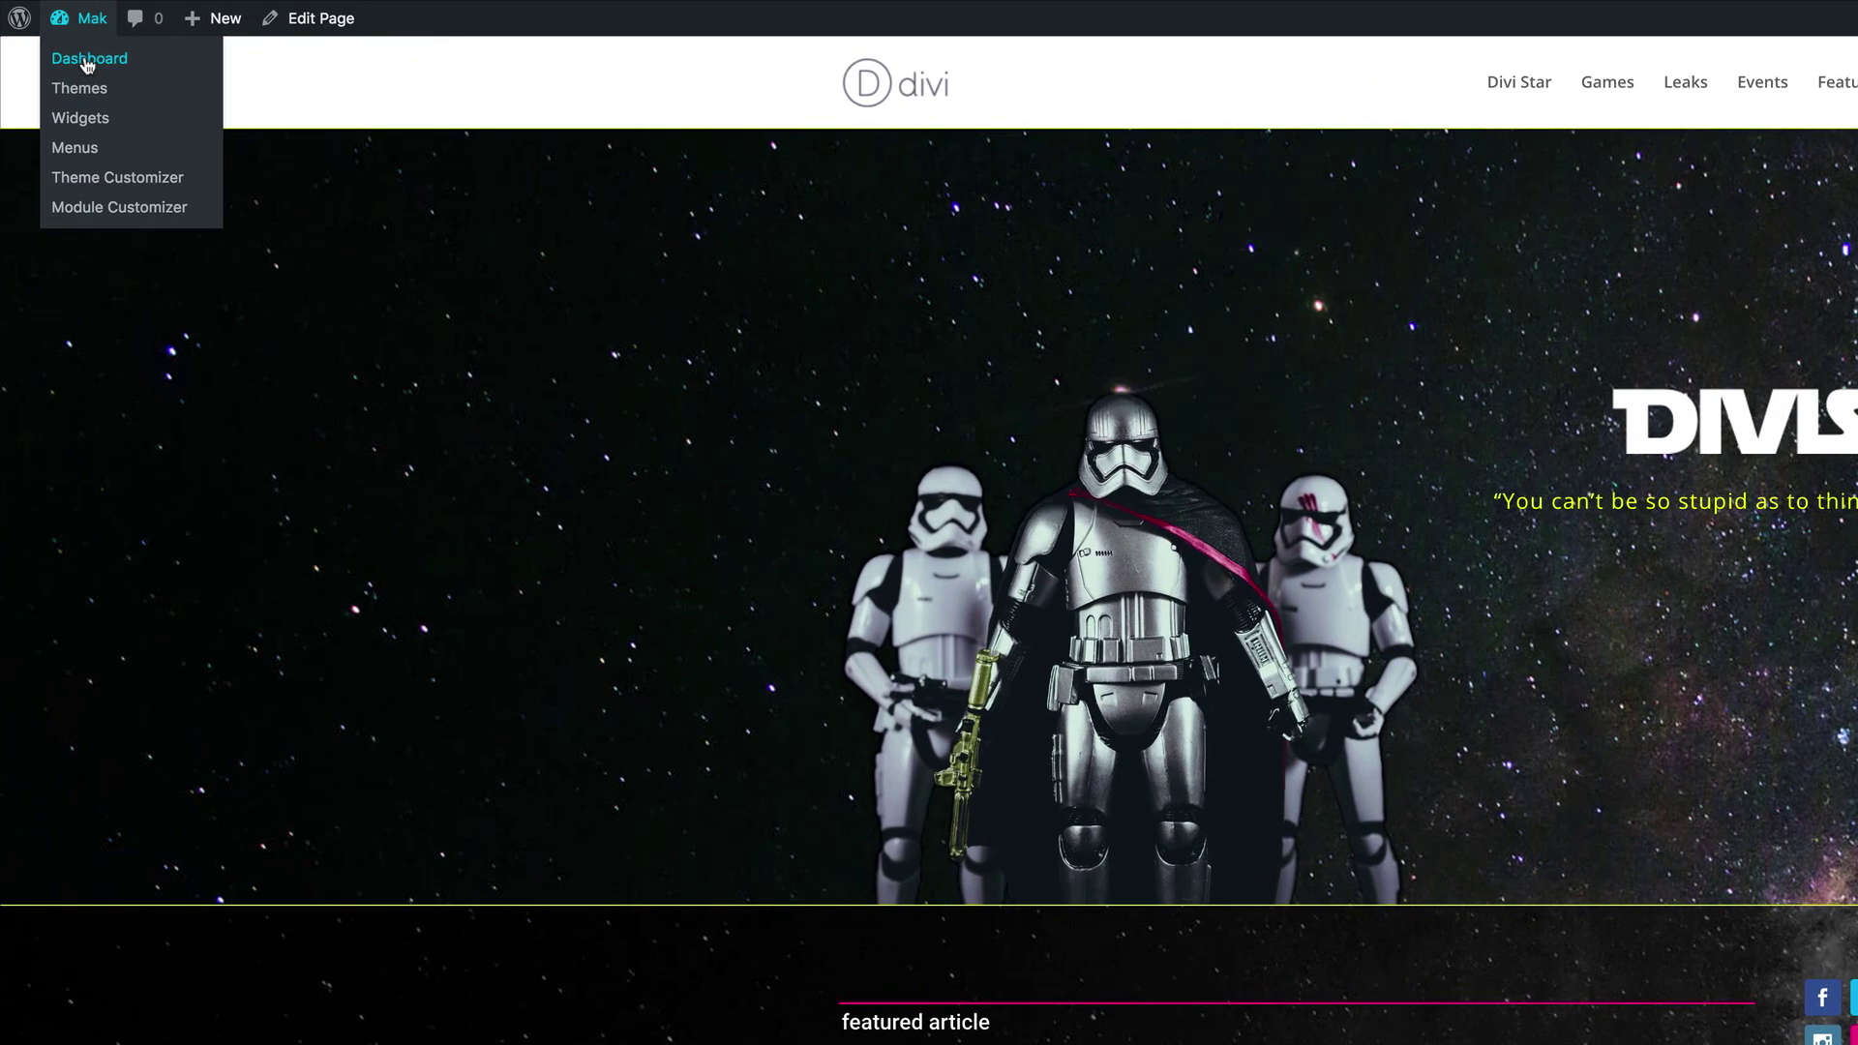
Go to the WordPress dashboard and open the Primary Menu Bar settings in Divi's Theme Customizer.
{"action": "left_click", "coordinate": [88, 62]}
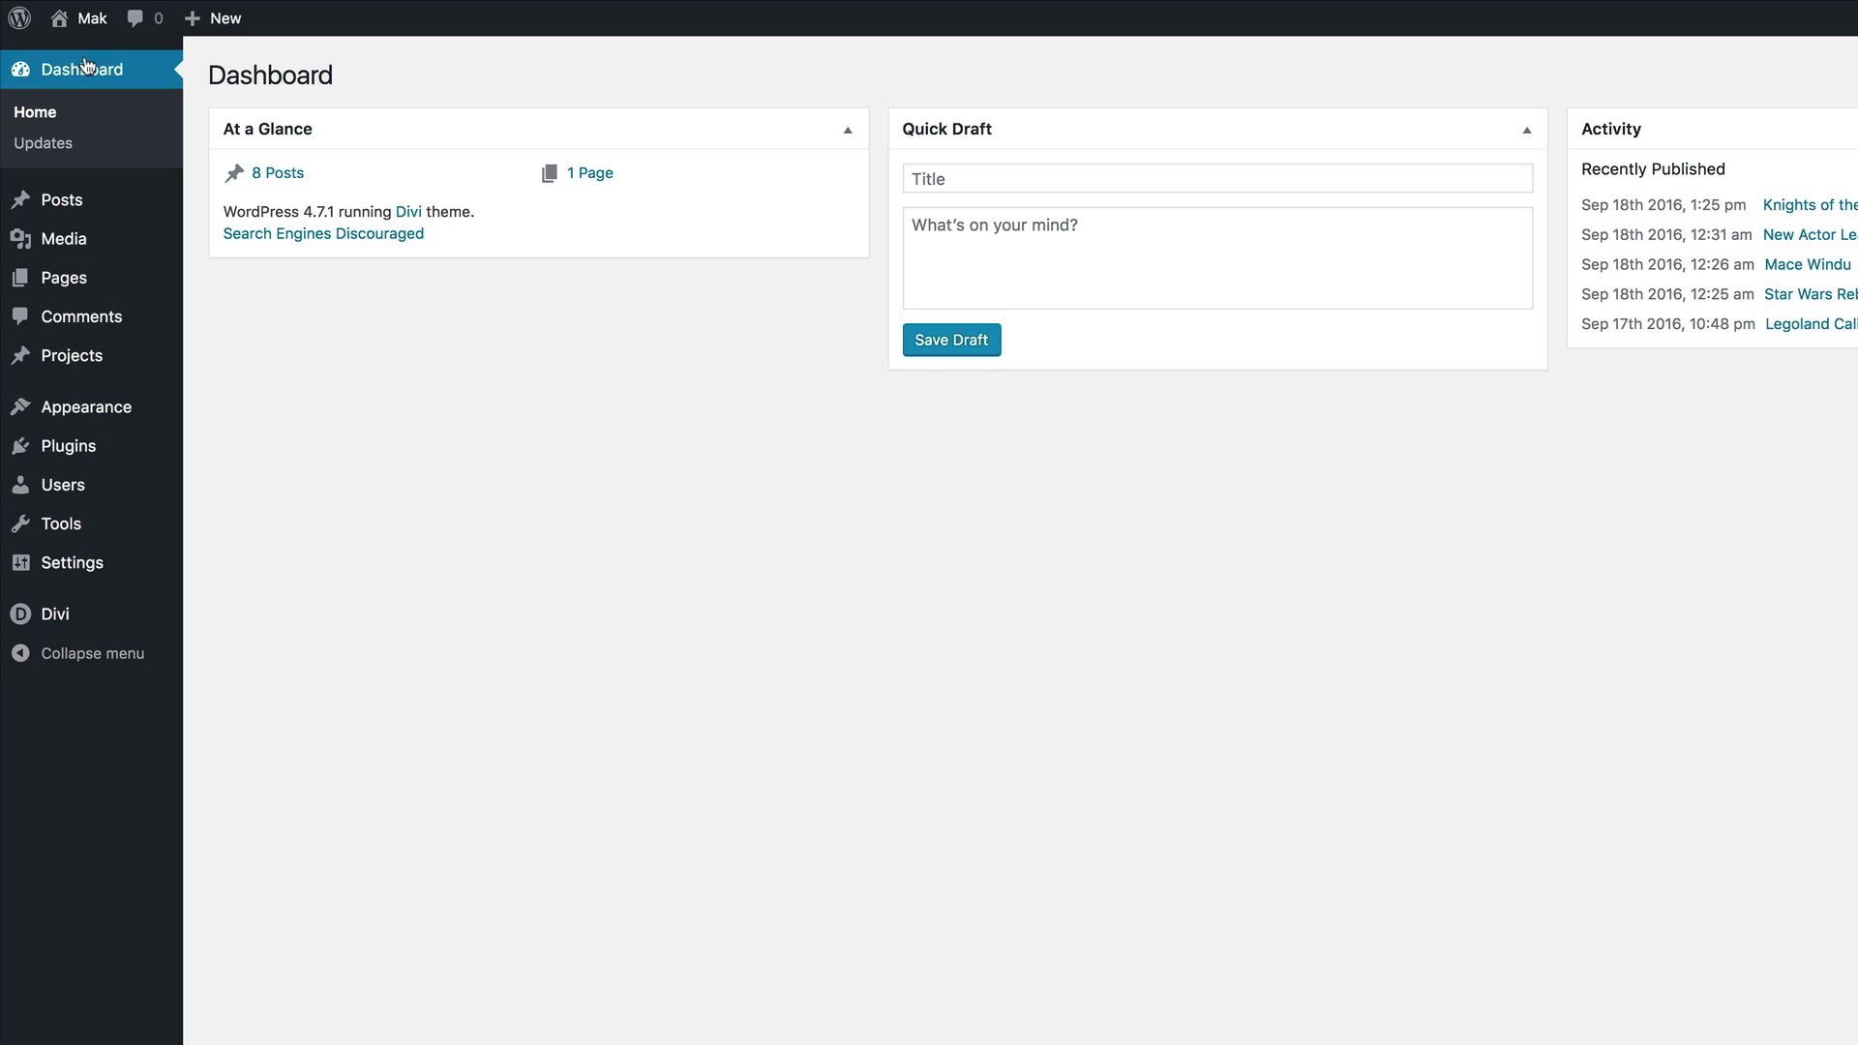
{"action": "mouse_move", "coordinate": [57, 627]}
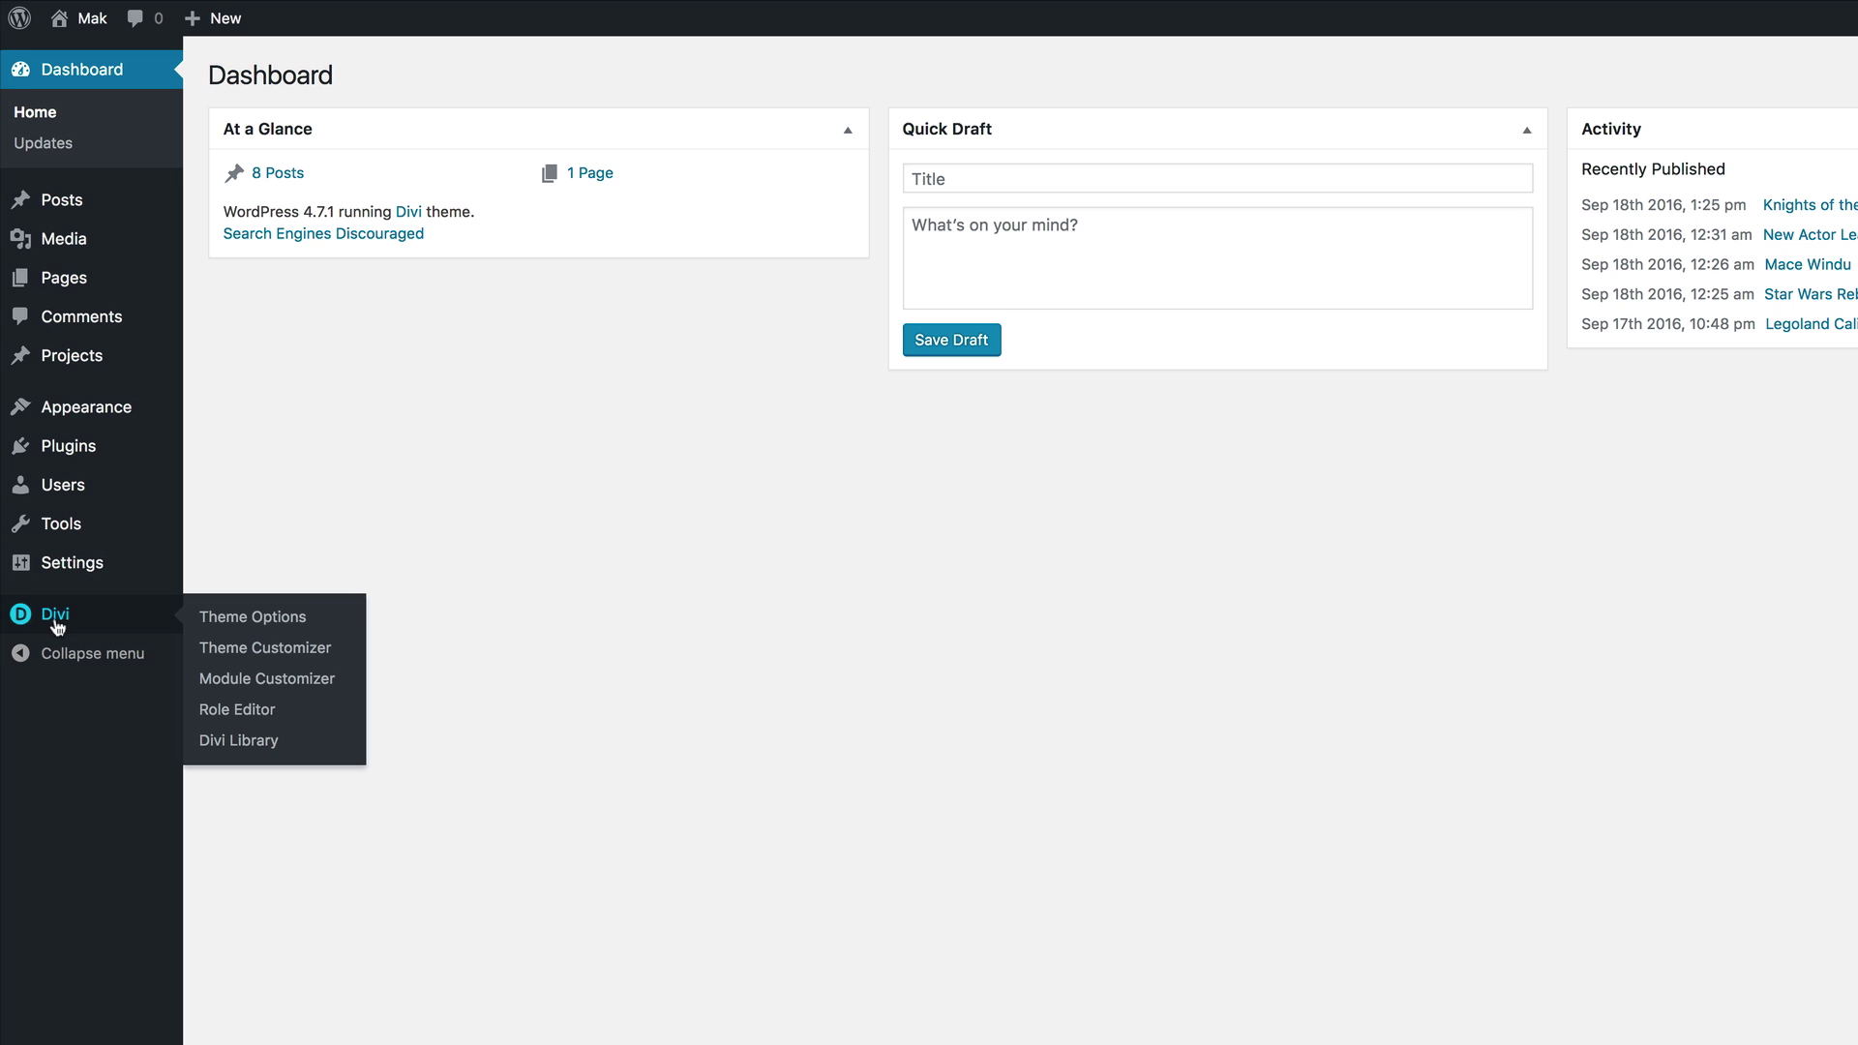
{"action": "left_click", "coordinate": [244, 662]}
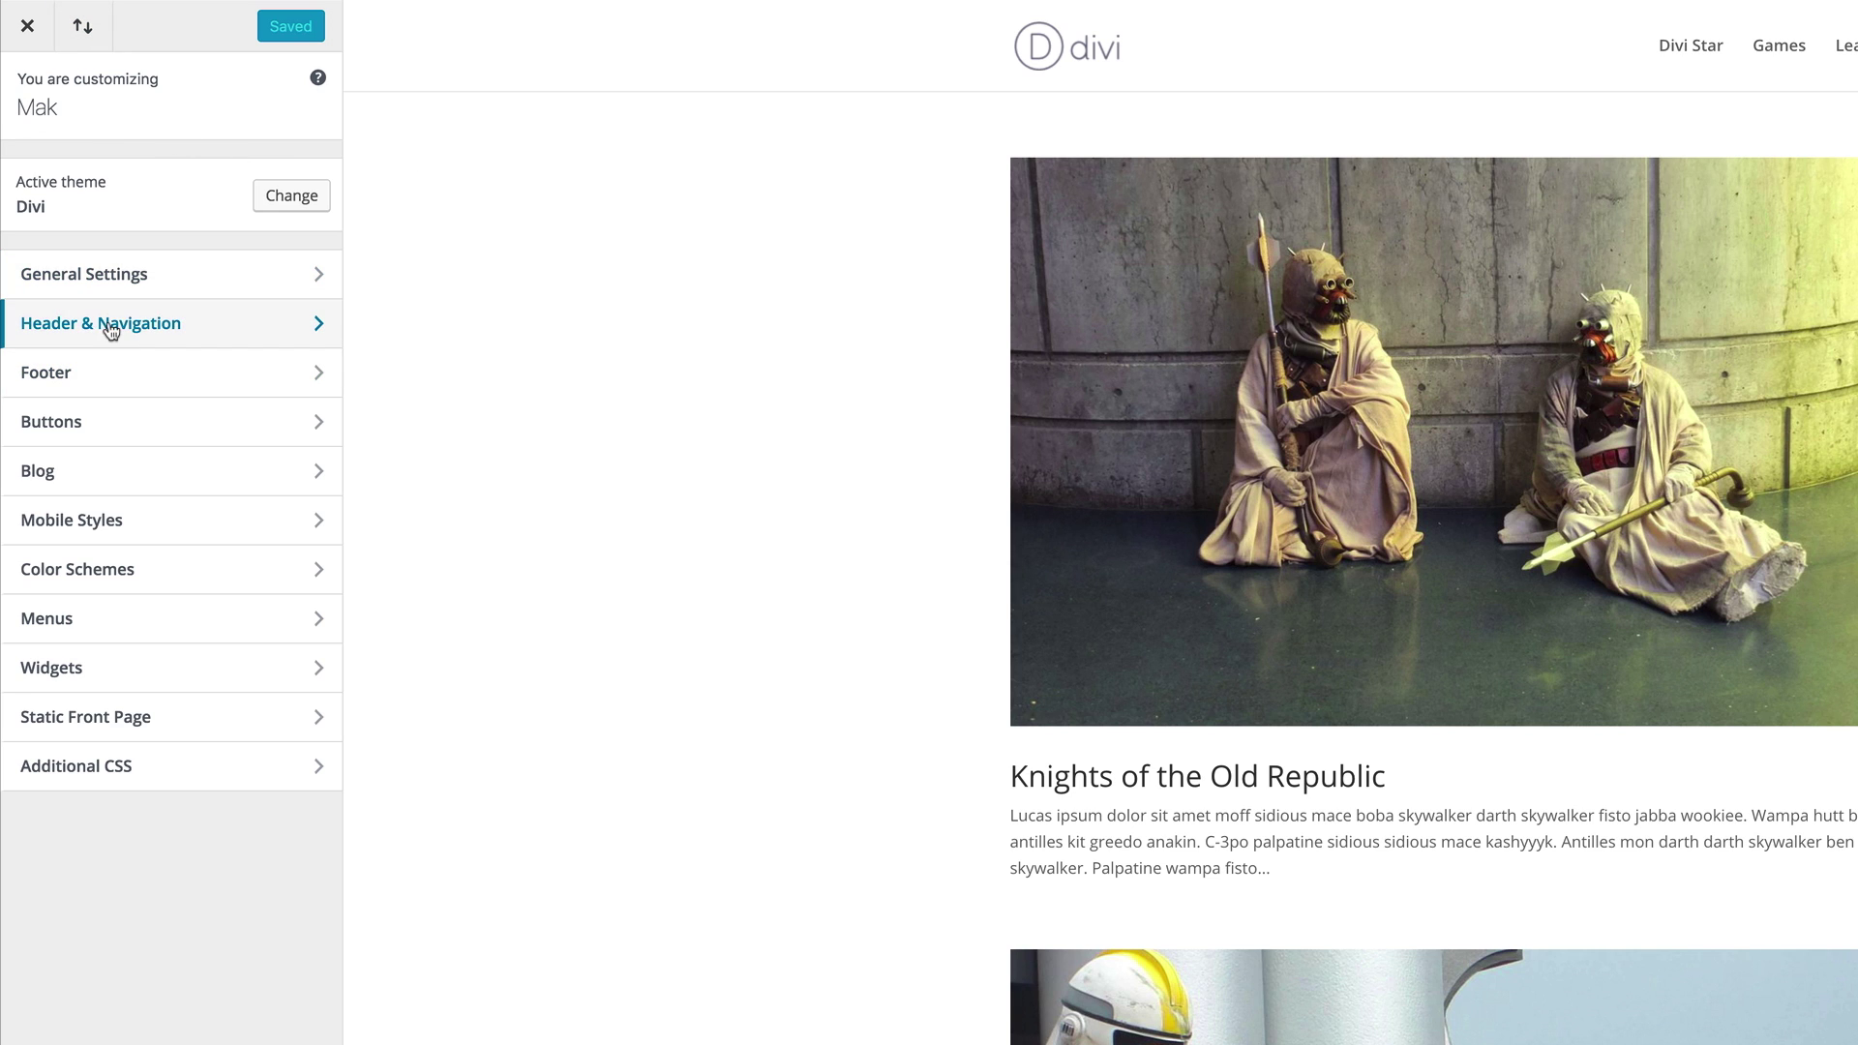
{"action": "left_click", "coordinate": [164, 329]}
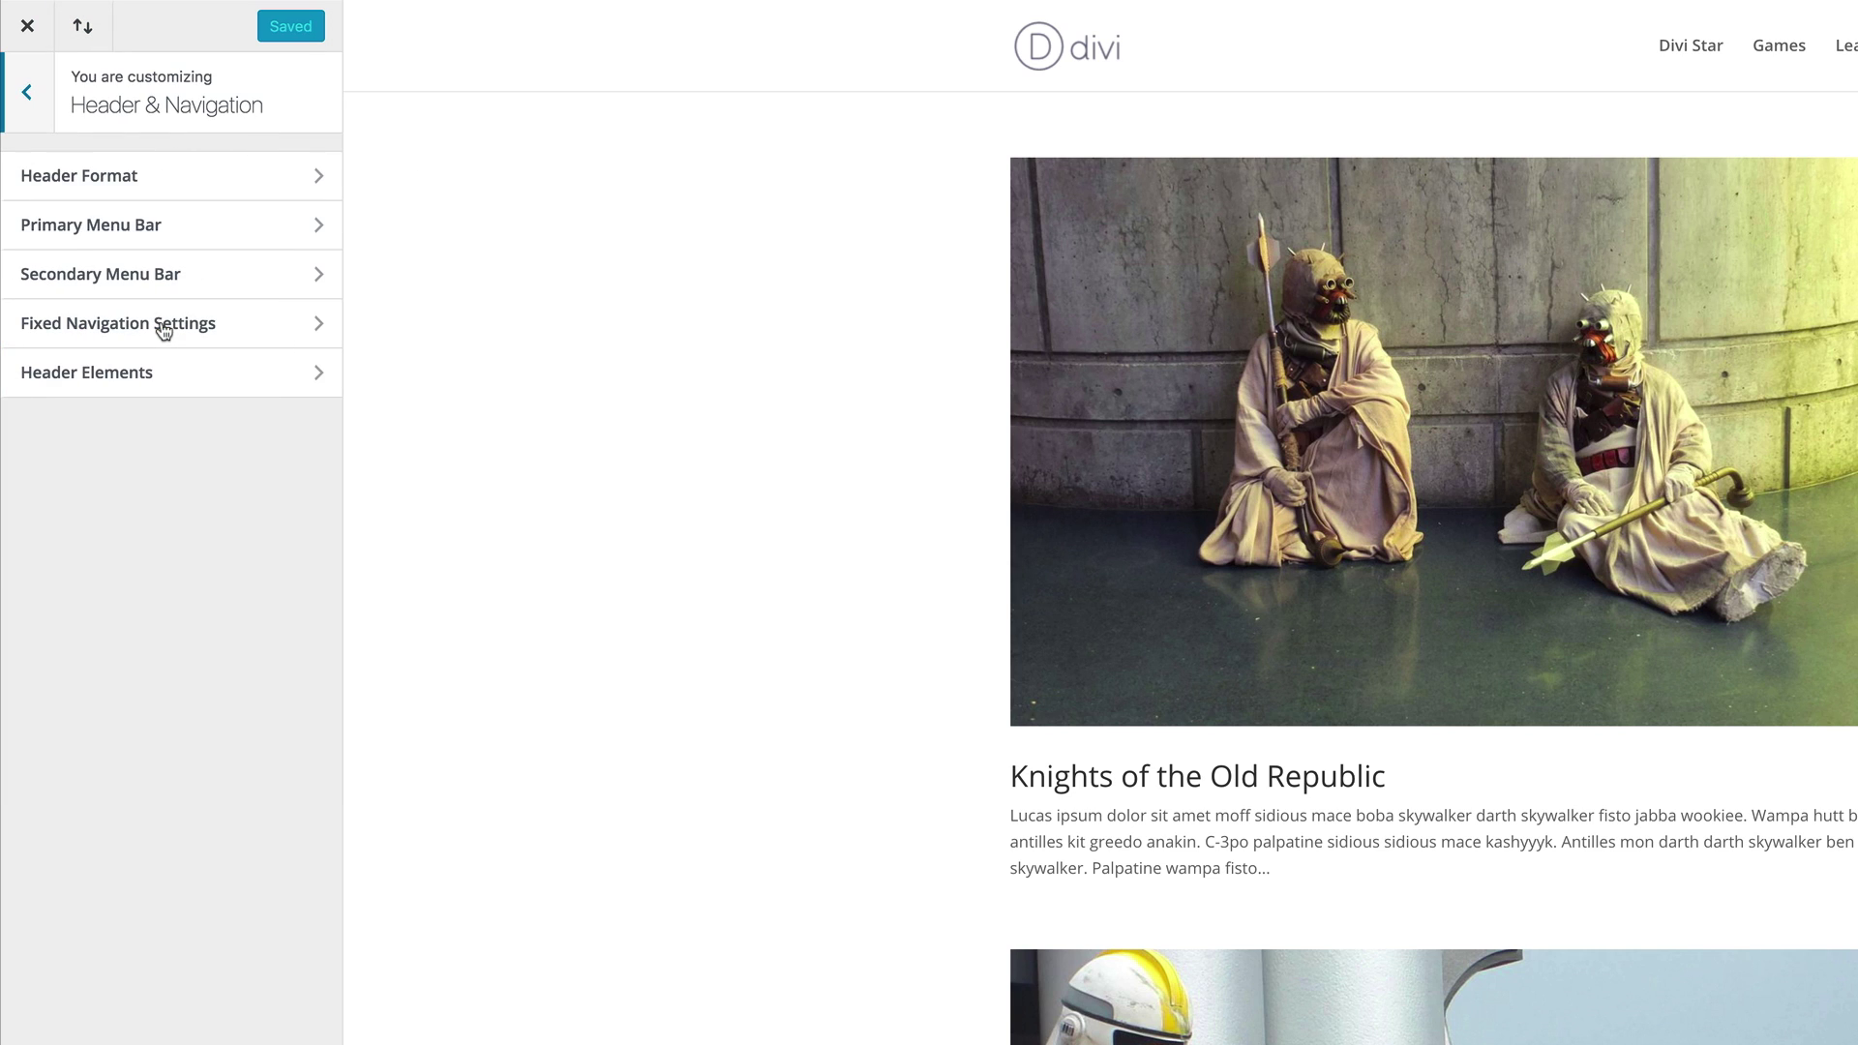
{"action": "left_click", "coordinate": [142, 224]}
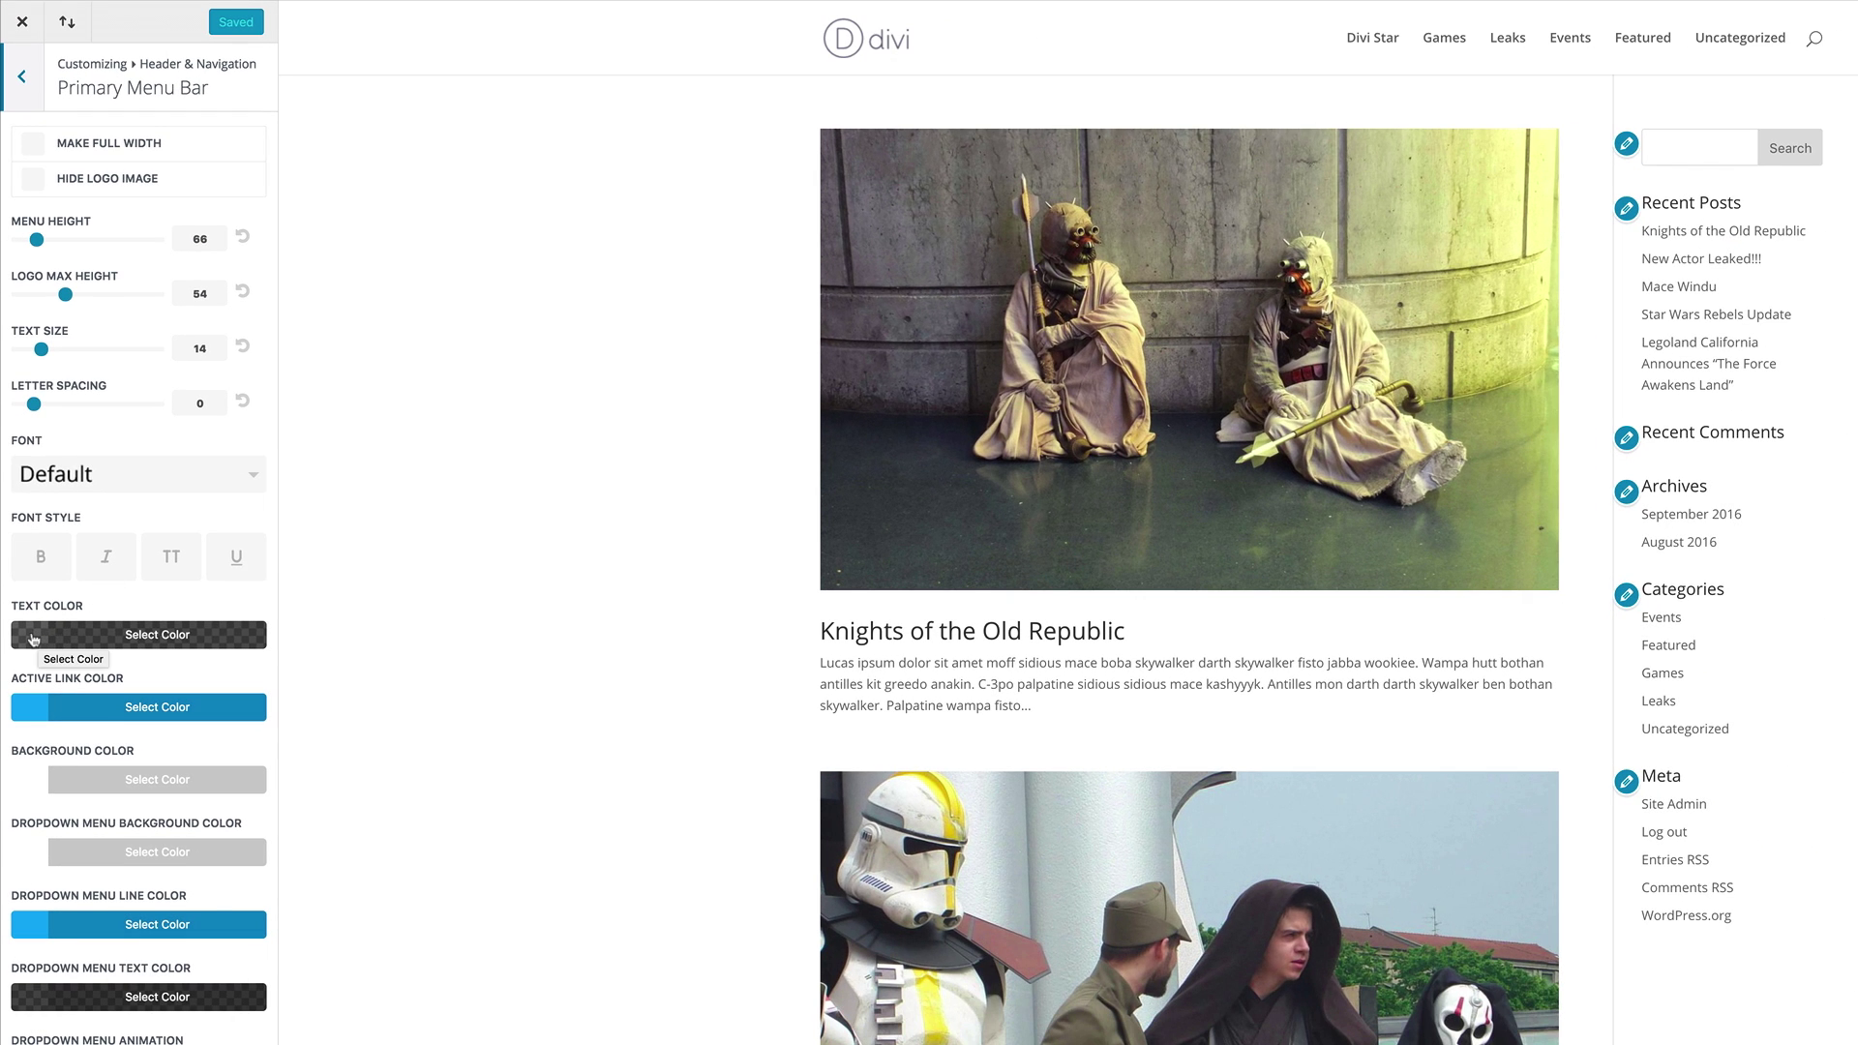
Pick a white shade for the primary menu bar's text color.
{"action": "left_click", "coordinate": [40, 637]}
{"action": "left_click", "coordinate": [38, 724]}
{"action": "left_click_drag", "start_coordinate": [38, 724], "coordinate": [19, 701]}
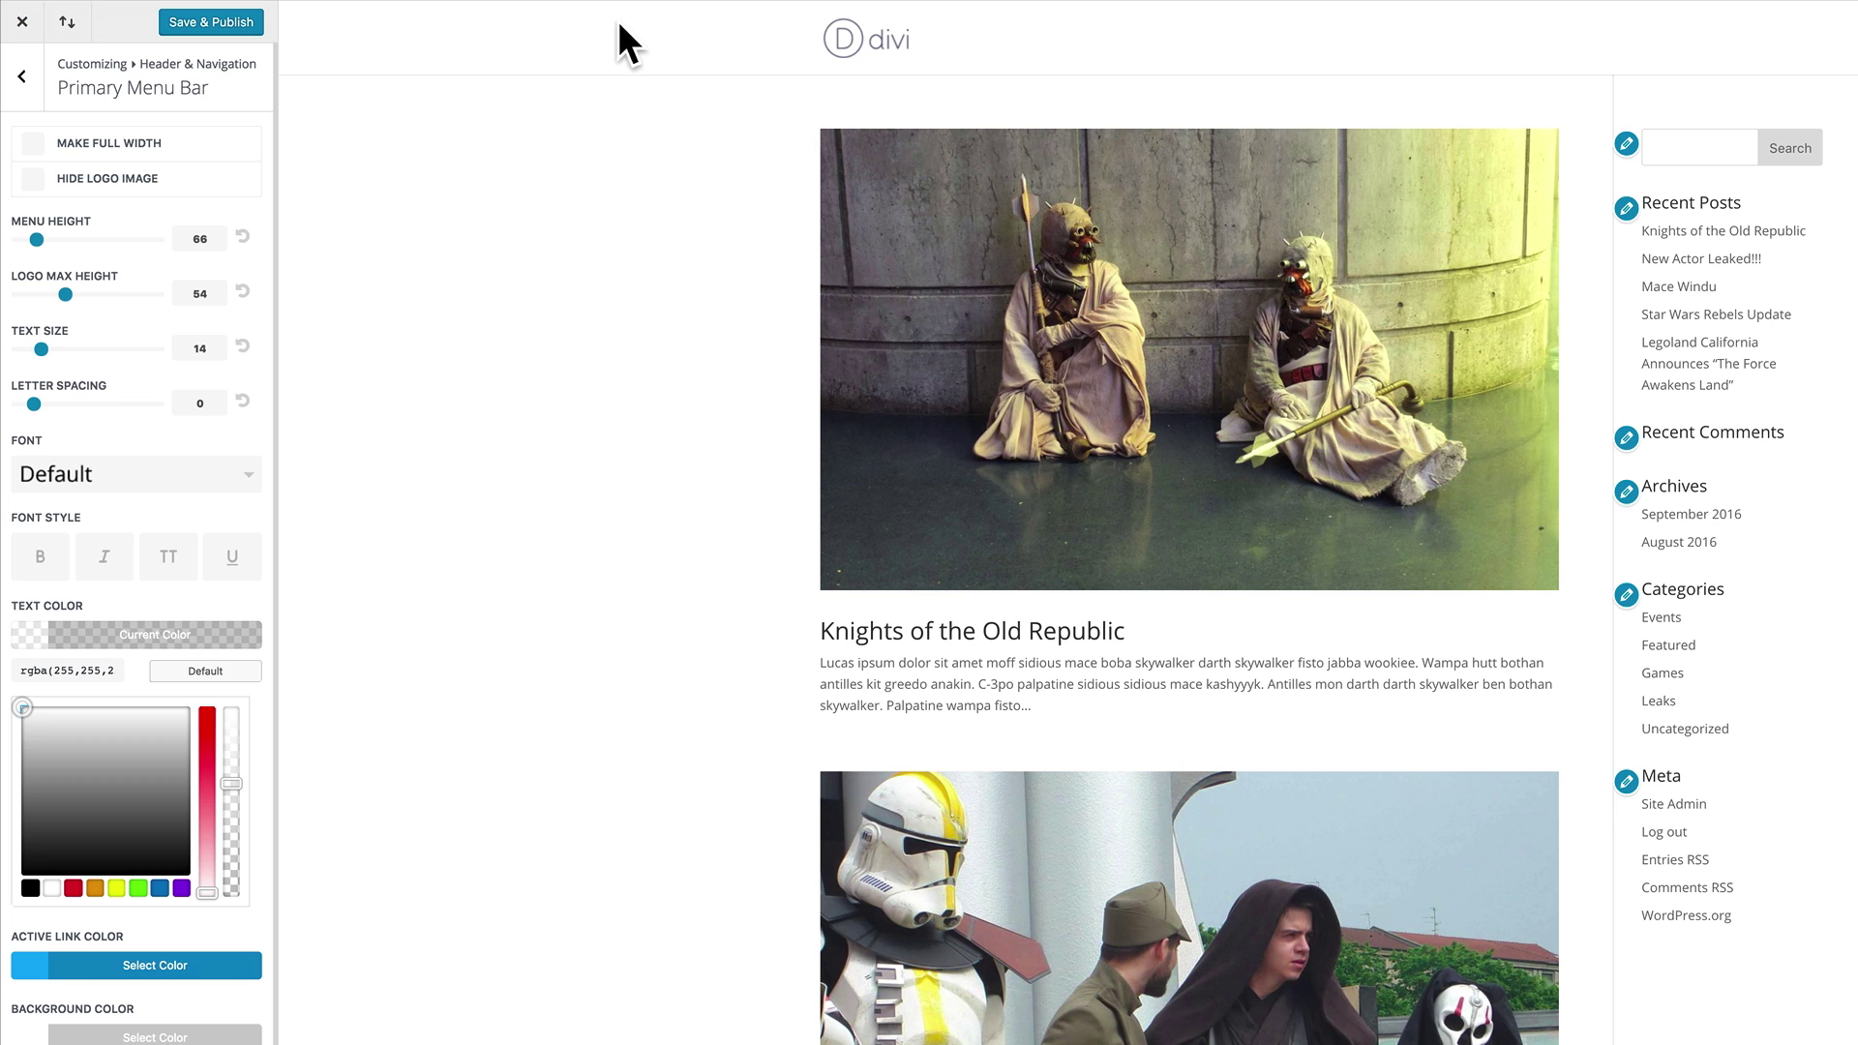
Set the primary menu bar's background color to black (#000000).
{"action": "scroll", "coordinate": [192, 606], "scroll_direction": "down", "scroll_amount": 3}
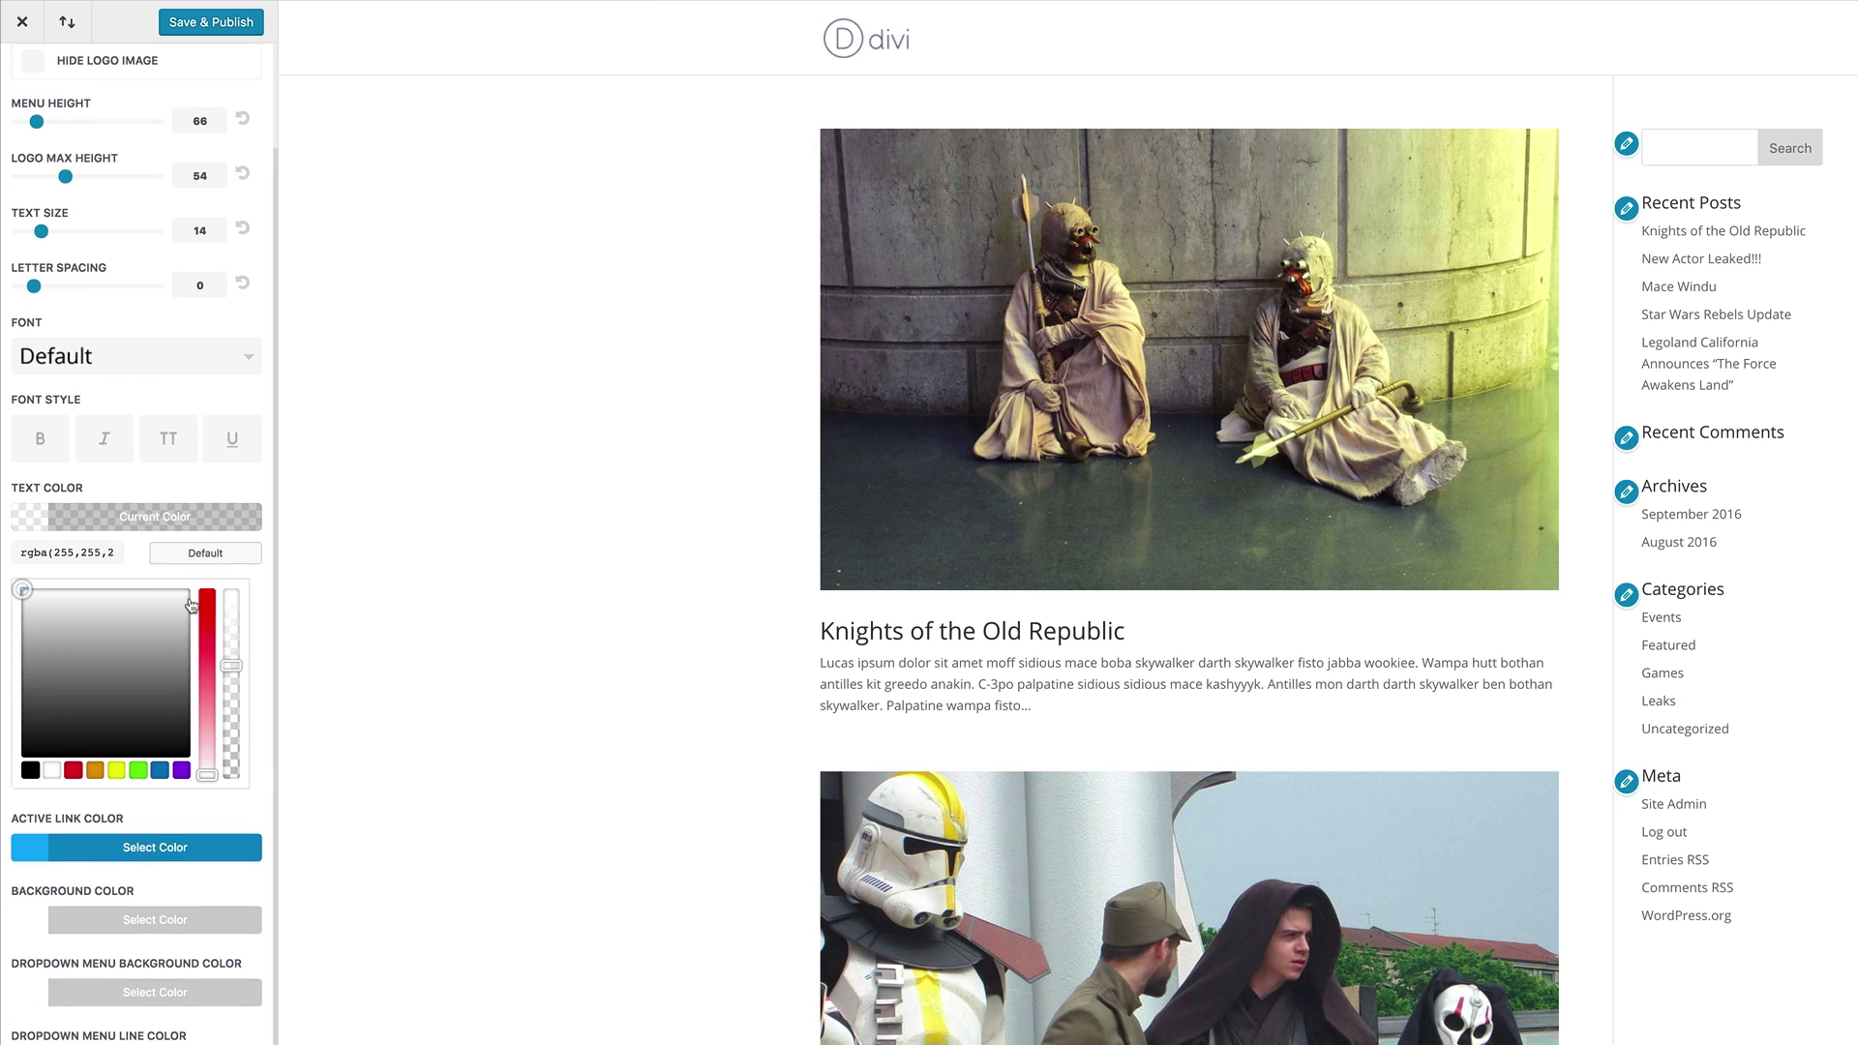
{"action": "scroll", "coordinate": [192, 606], "scroll_direction": "up", "scroll_amount": 3}
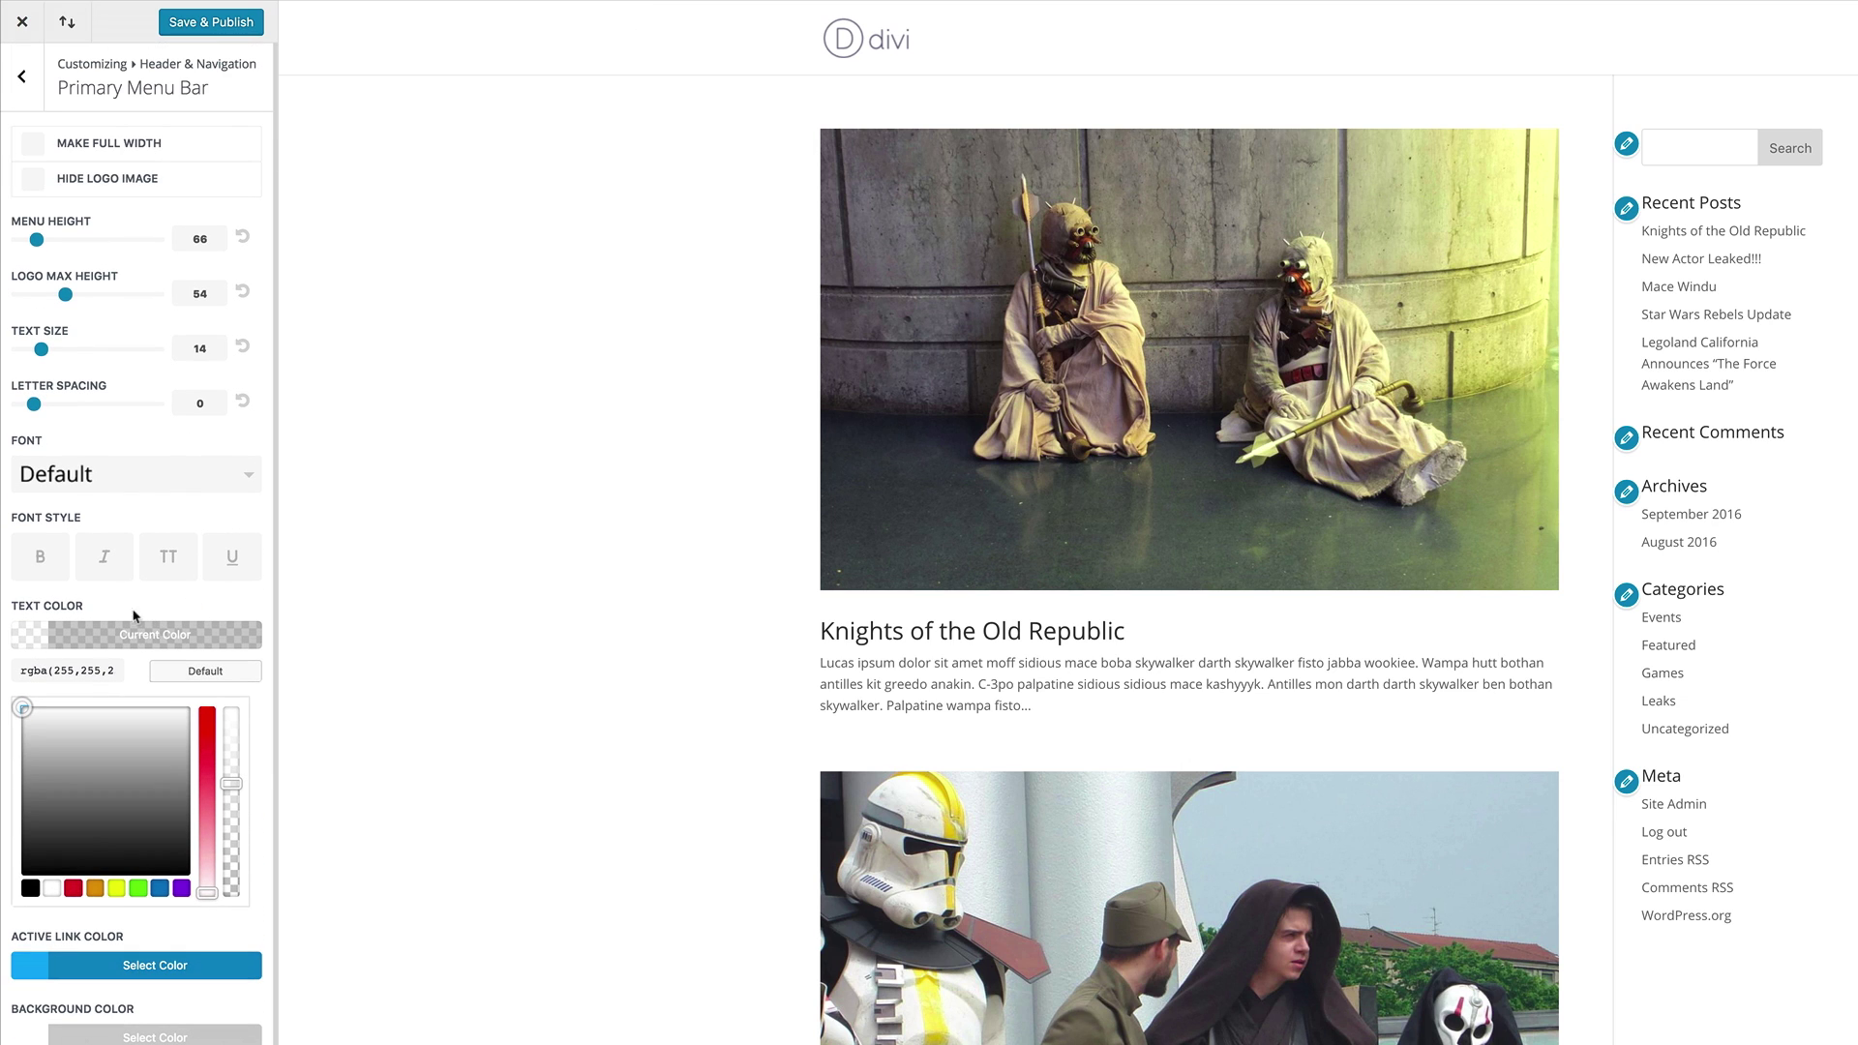
{"action": "scroll", "coordinate": [89, 629], "scroll_direction": "down", "scroll_amount": 3}
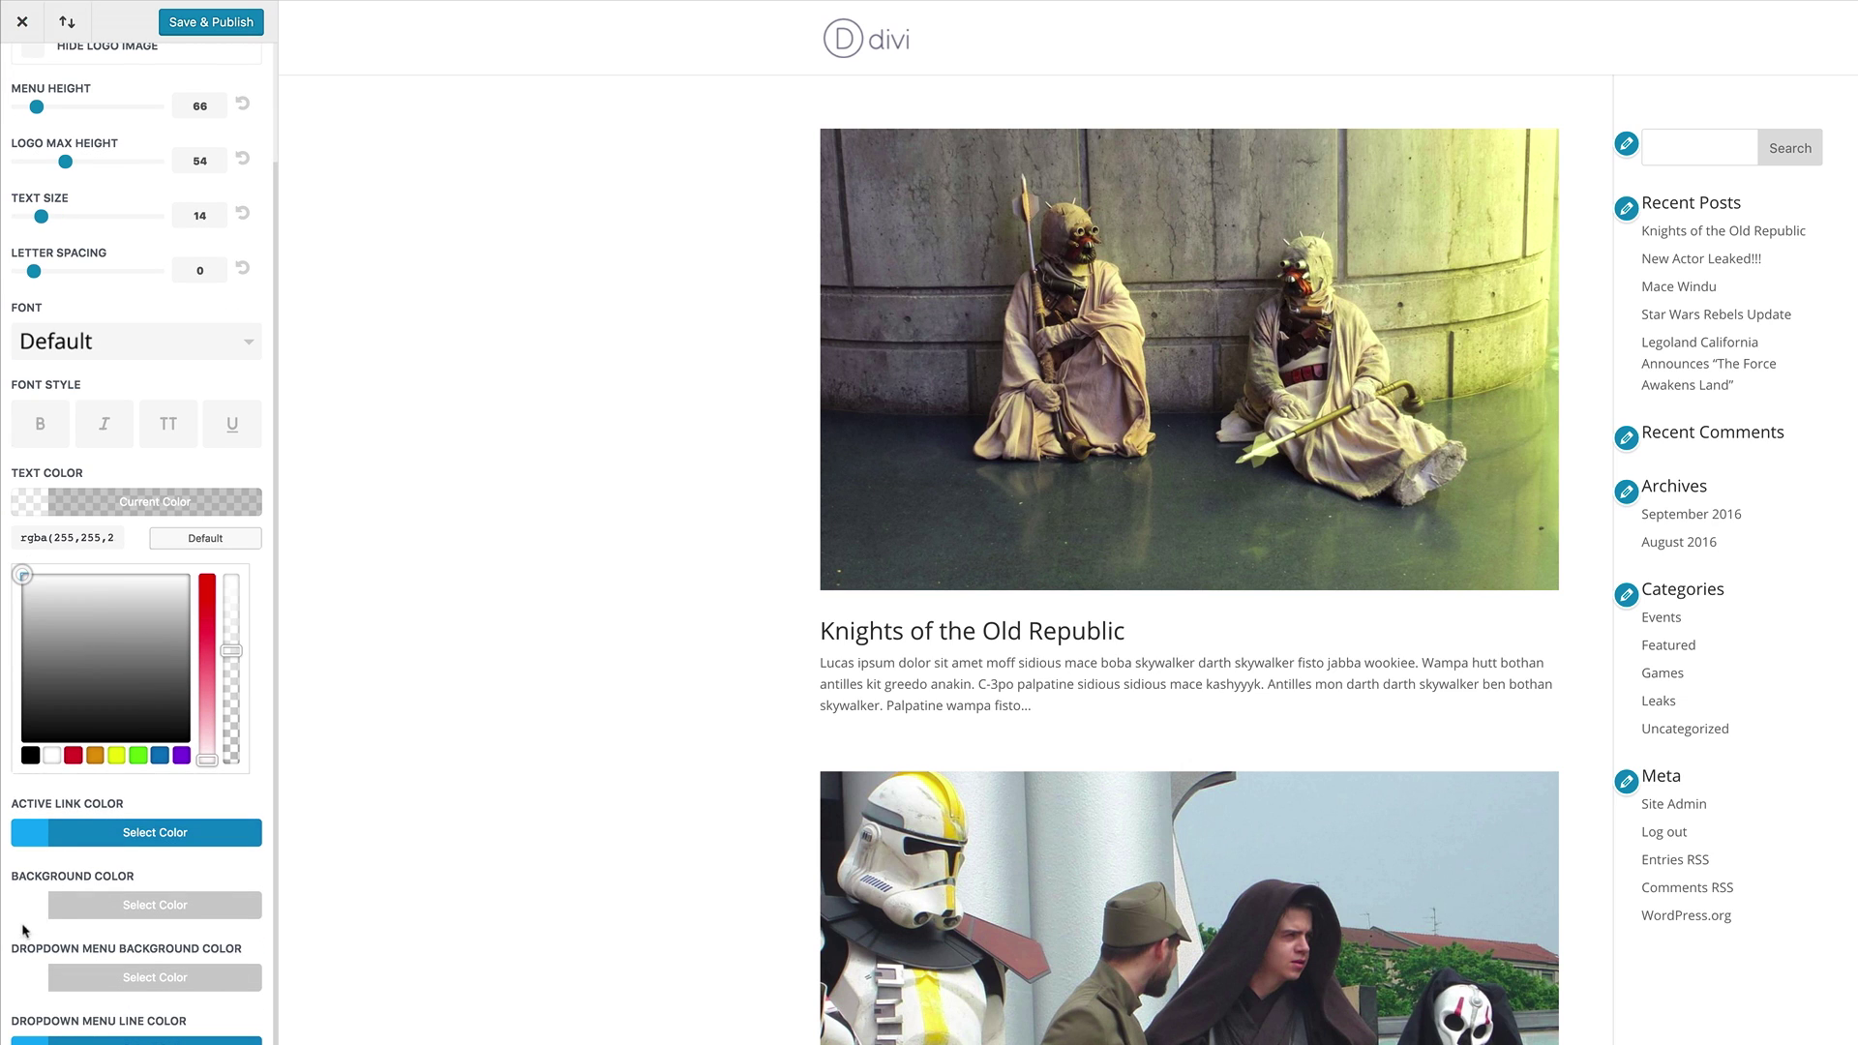
{"action": "left_click", "coordinate": [36, 909]}
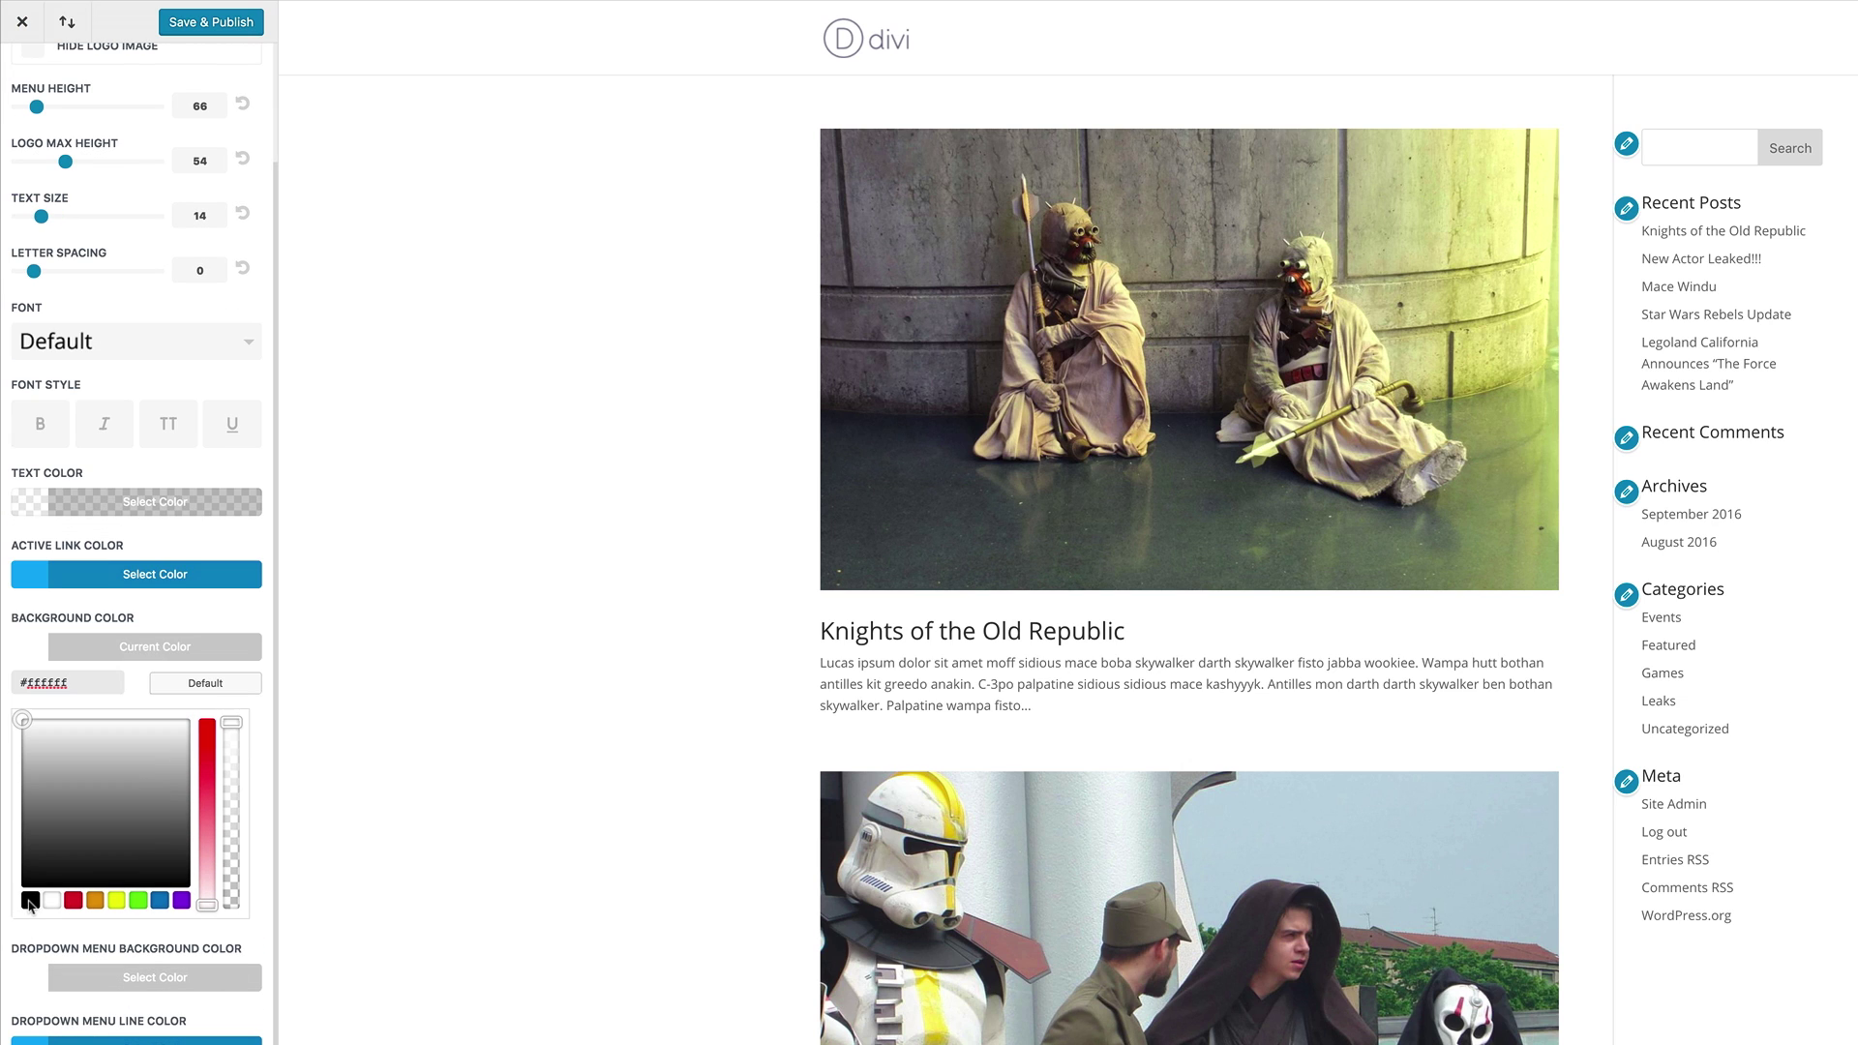
{"action": "left_click", "coordinate": [30, 902]}
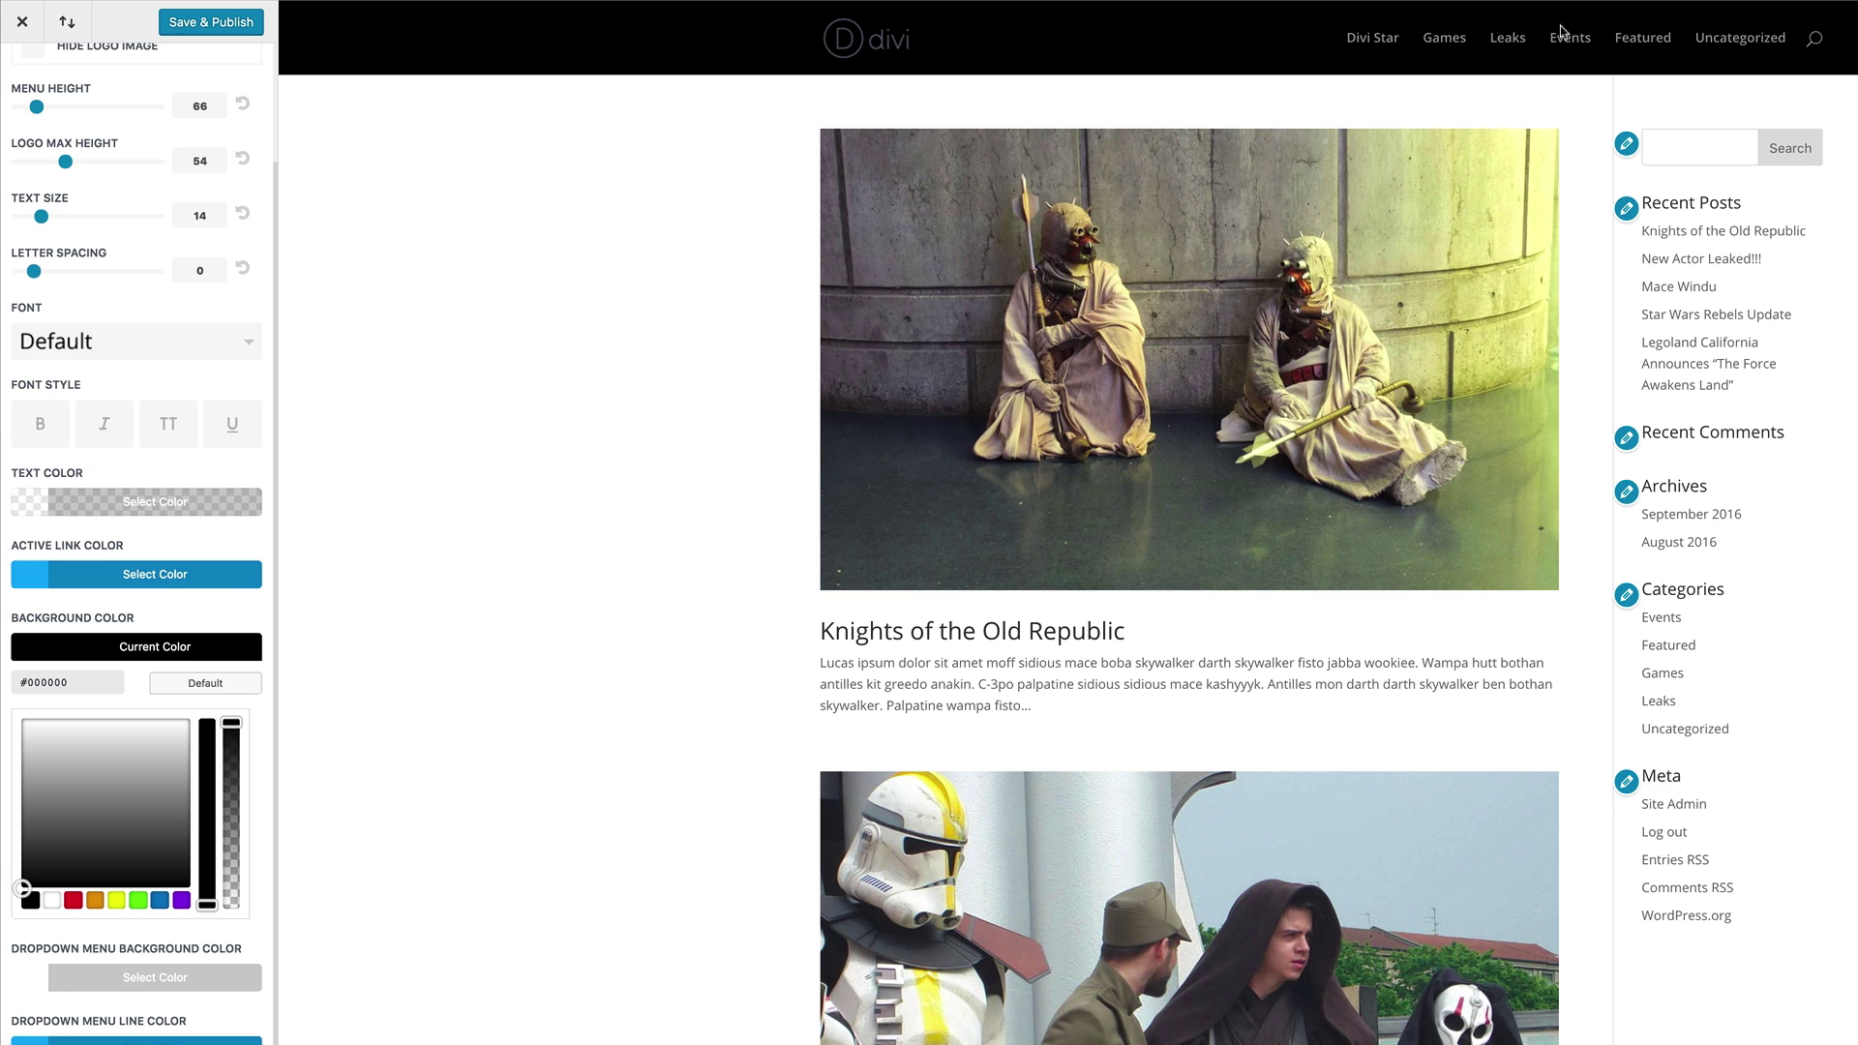
Set the menu text color to #ffffff, publish the menu bar changes and close the customizer.
{"action": "left_click", "coordinate": [145, 501]}
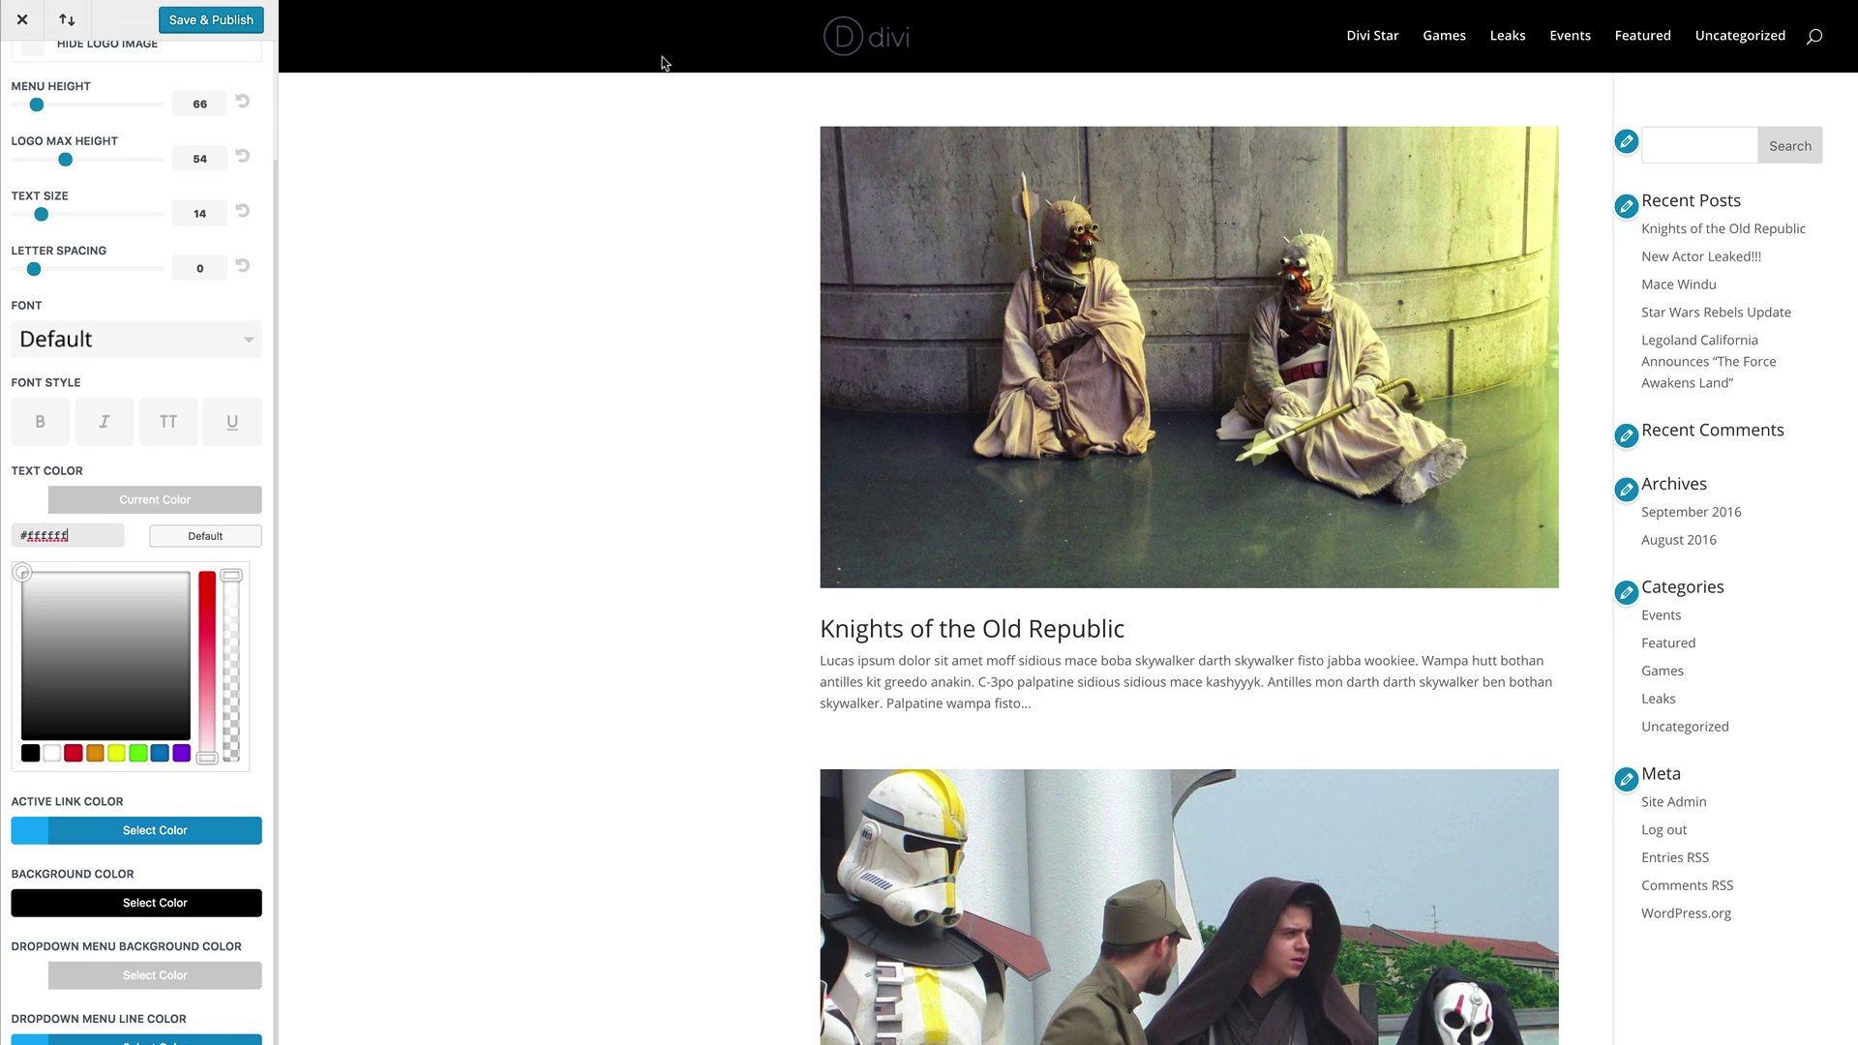
{"action": "left_click", "coordinate": [203, 21]}
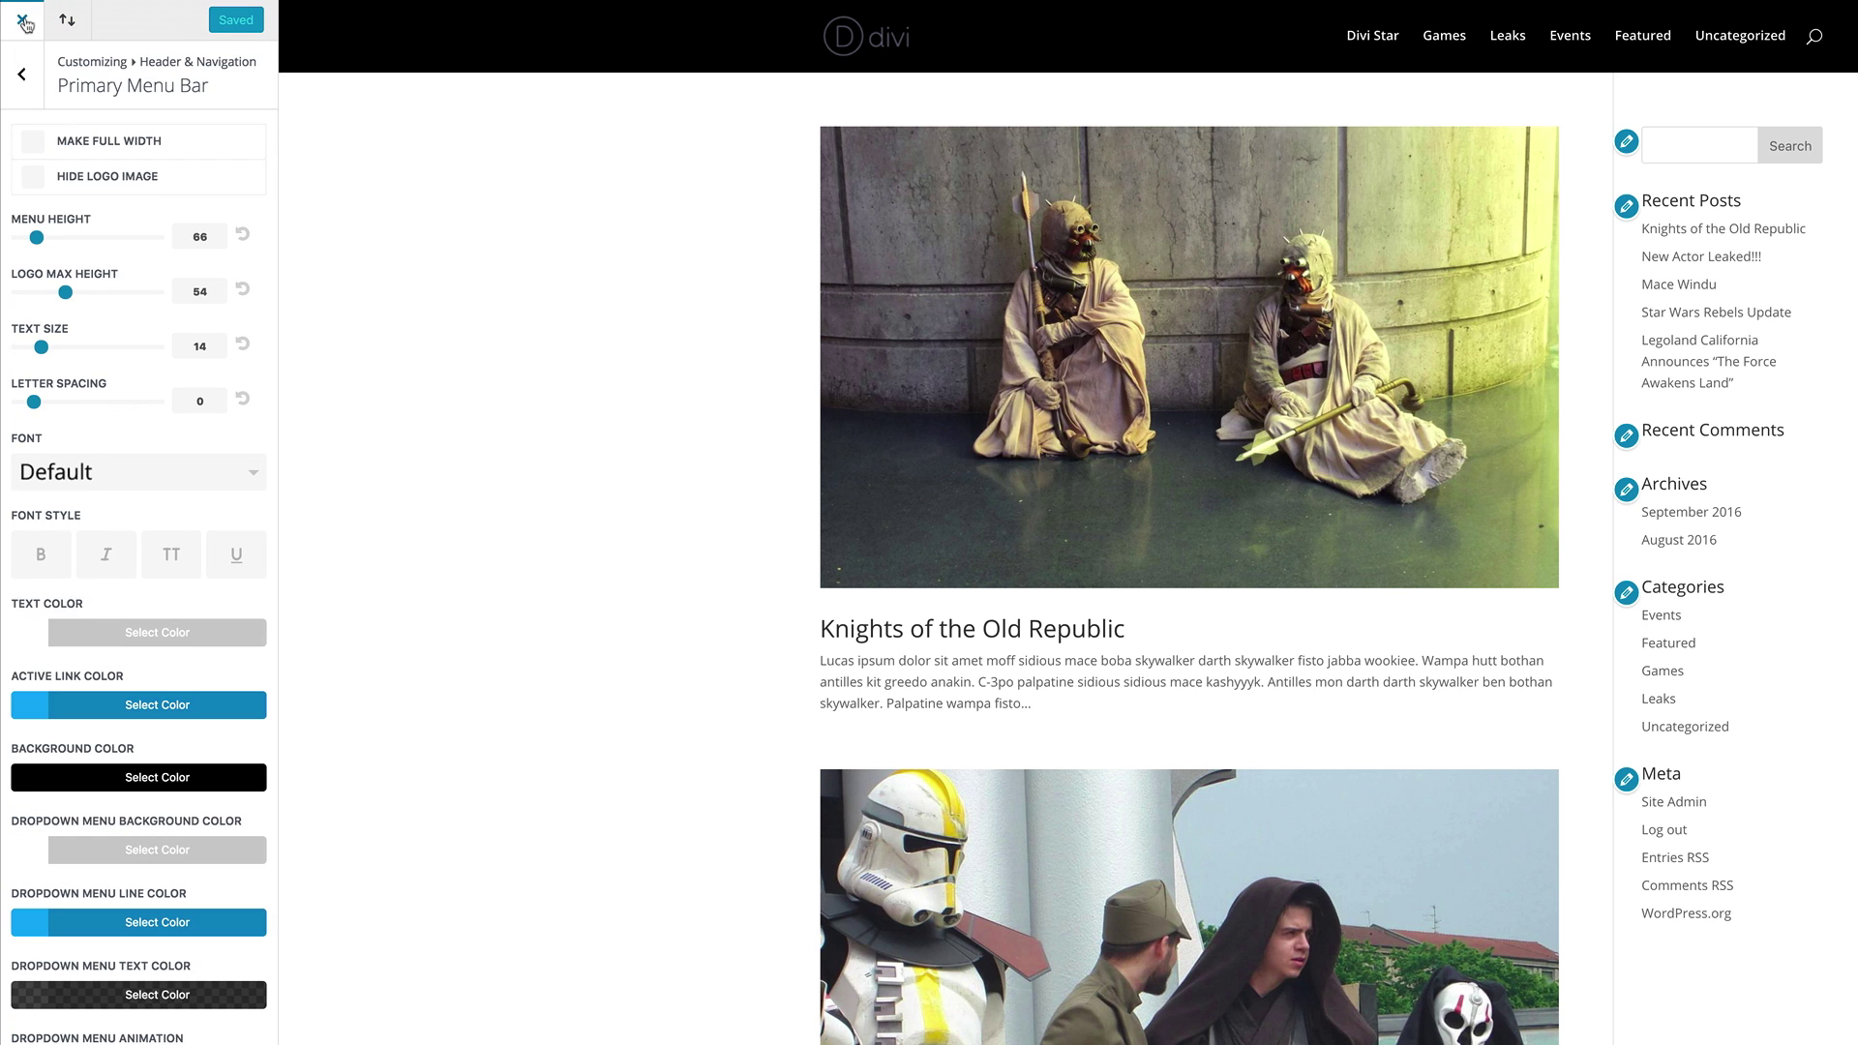
{"action": "left_click", "coordinate": [23, 20]}
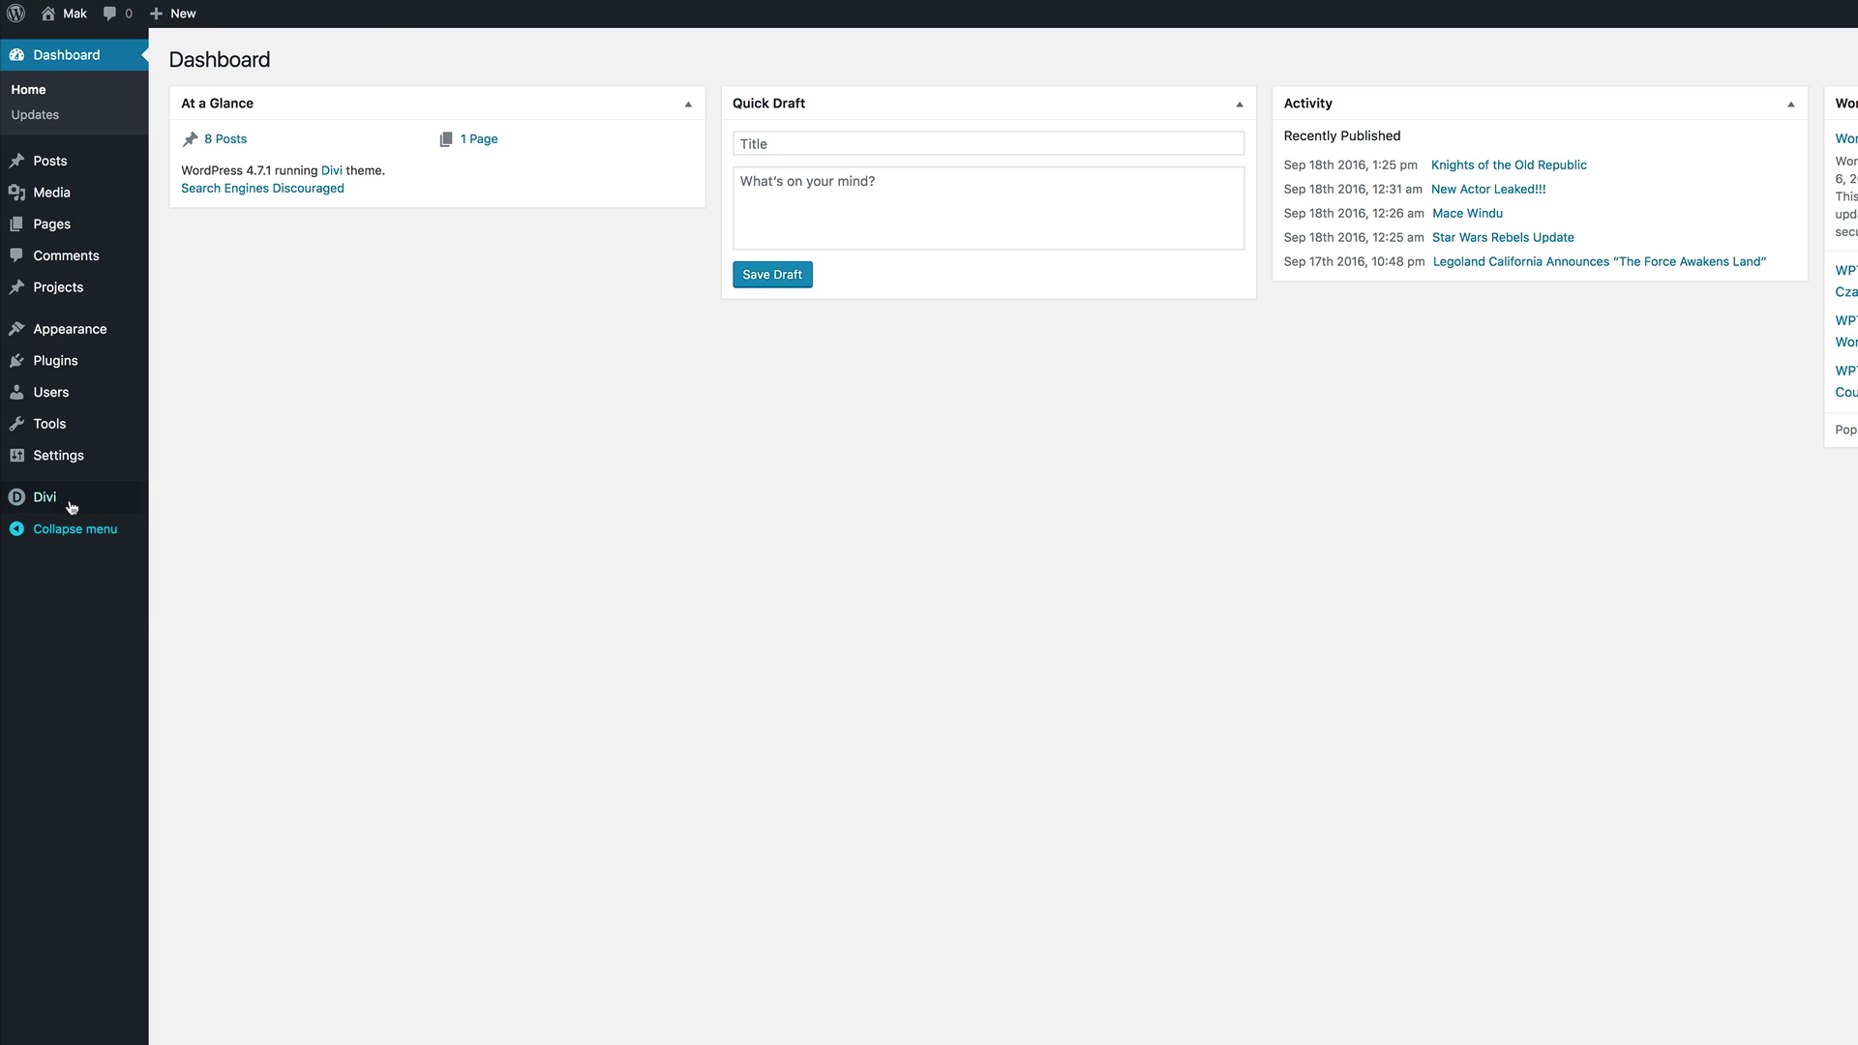
Open Divi's Theme Options and the image chooser for the site logo.
{"action": "mouse_move", "coordinate": [48, 502]}
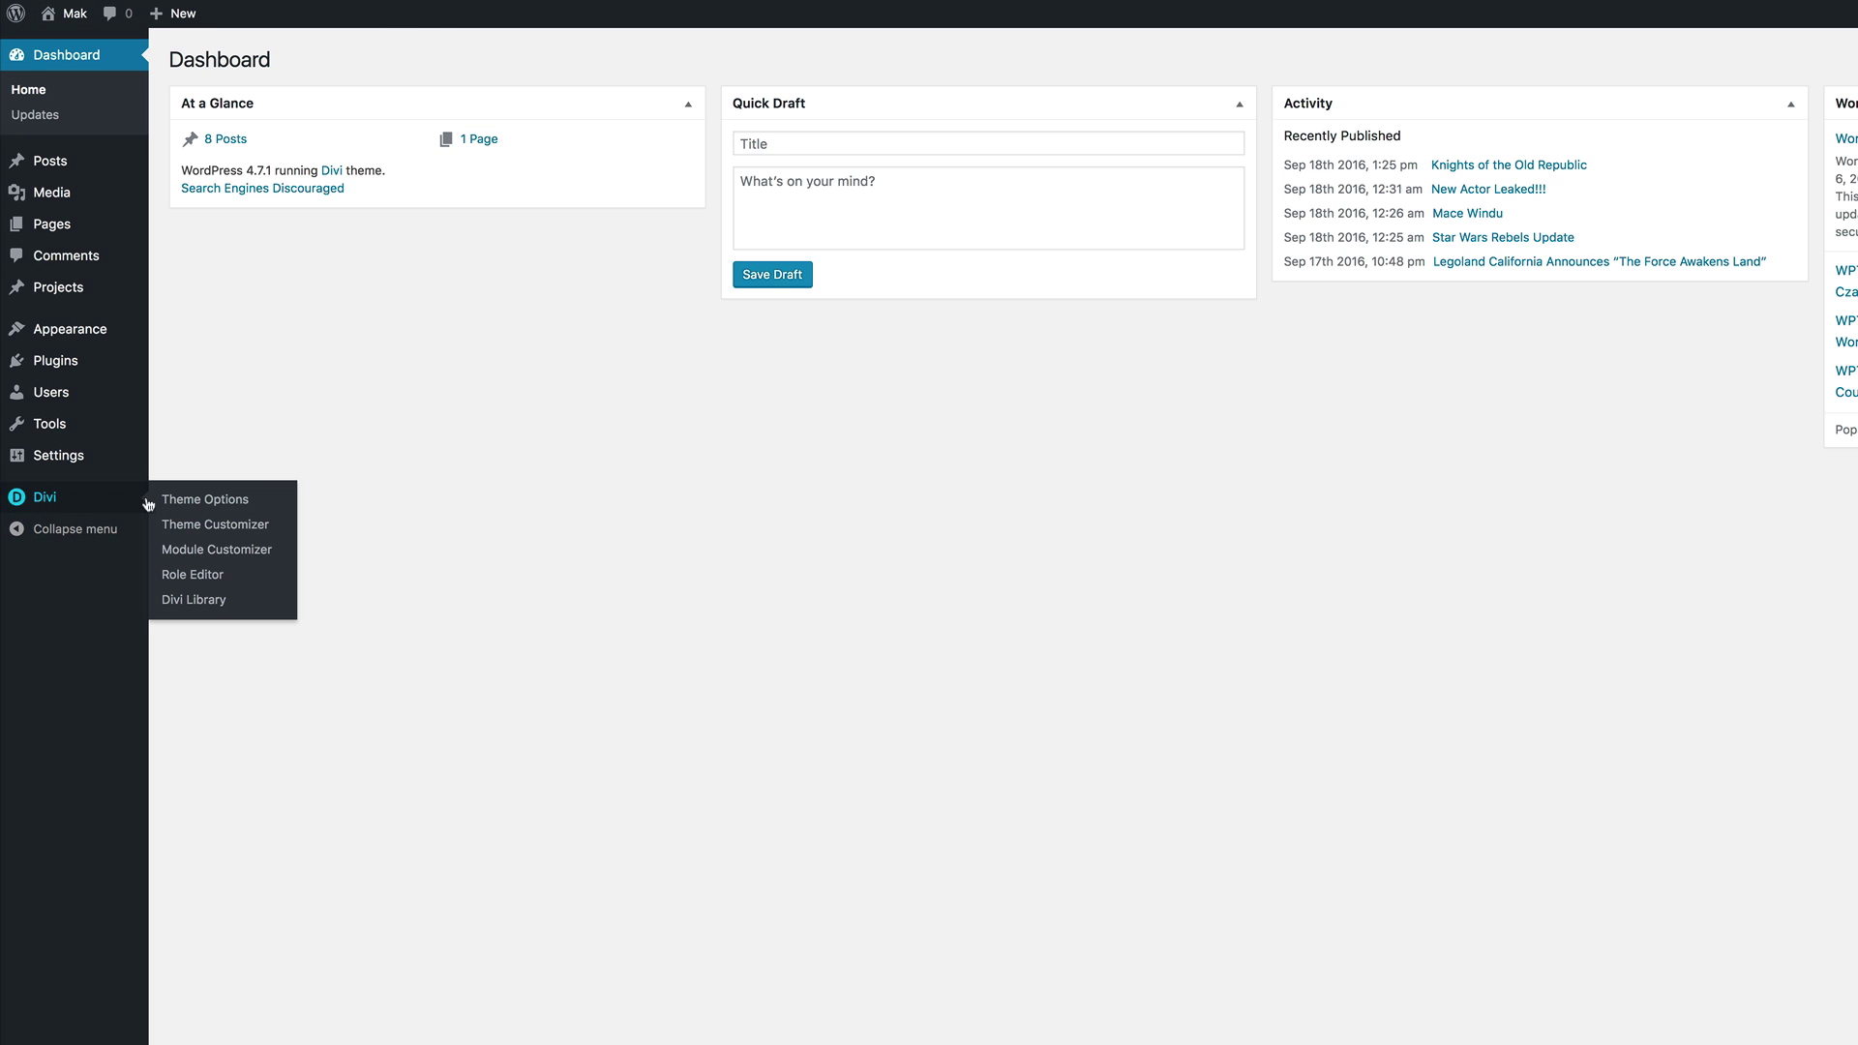
{"action": "left_click", "coordinate": [173, 500]}
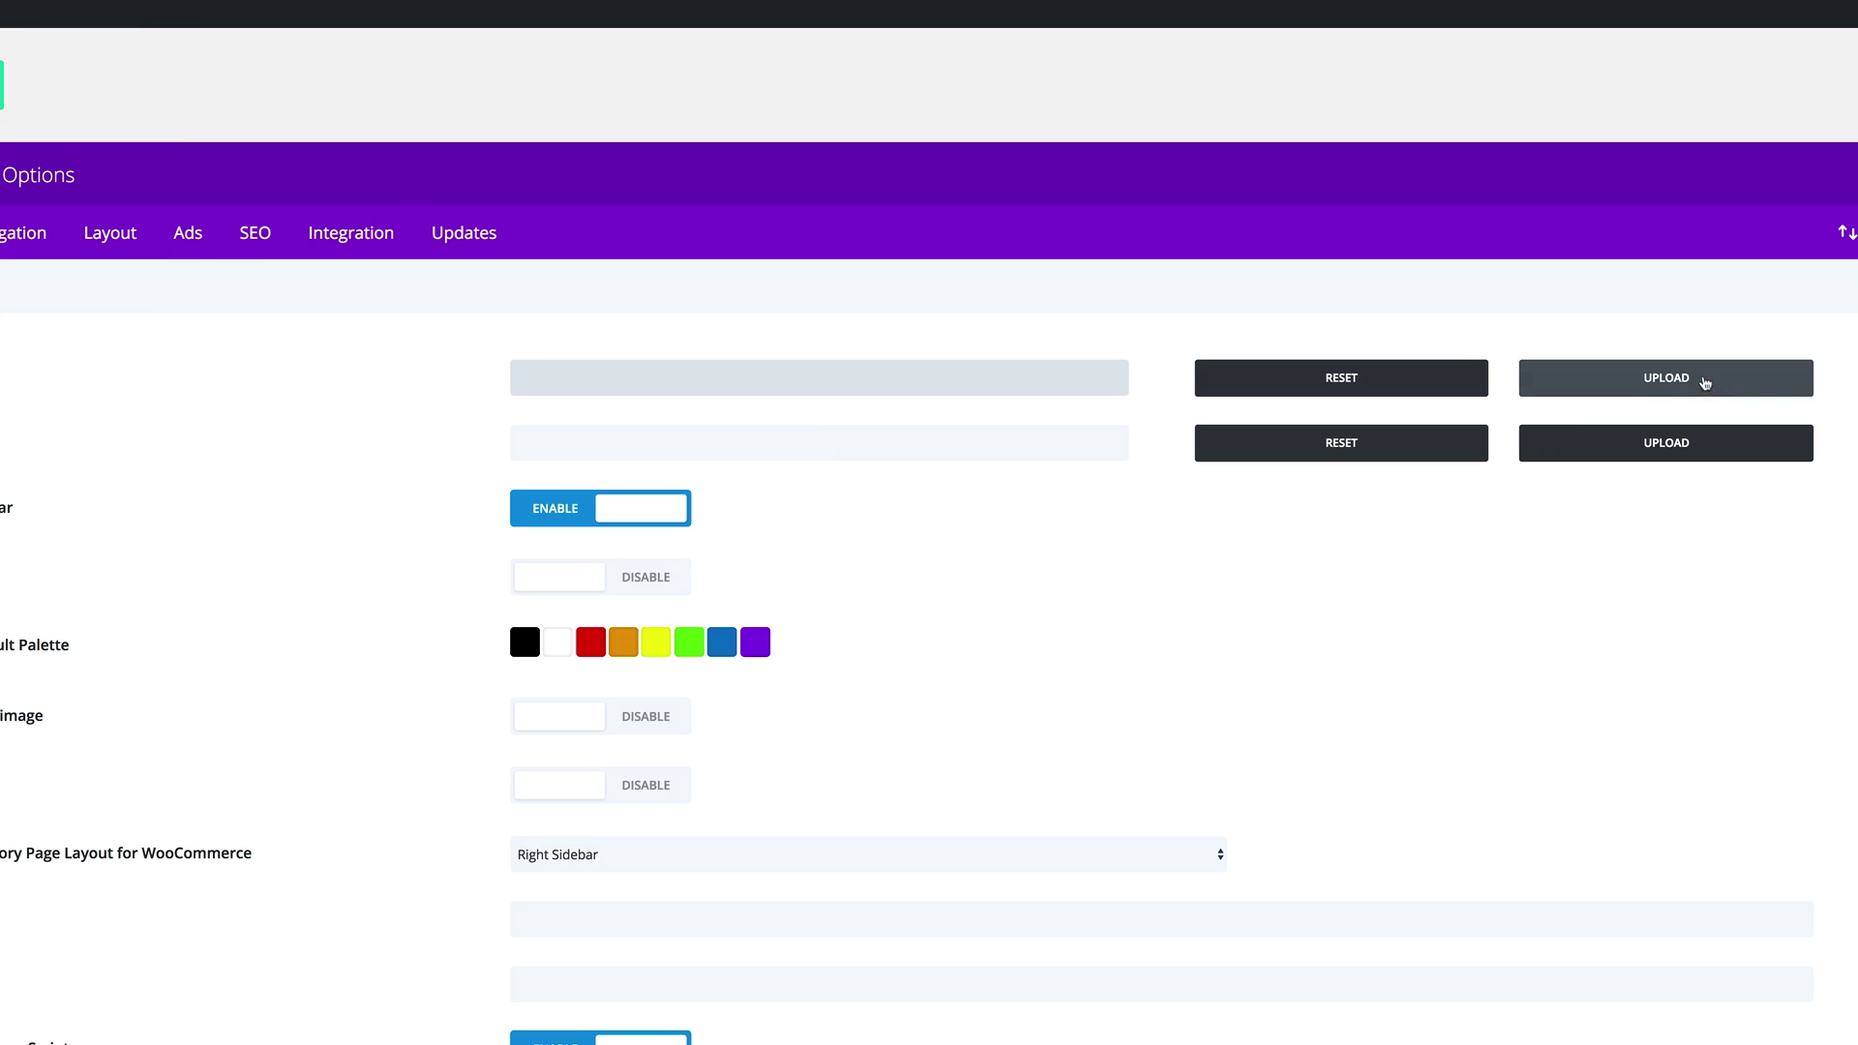
{"action": "left_click", "coordinate": [1677, 379]}
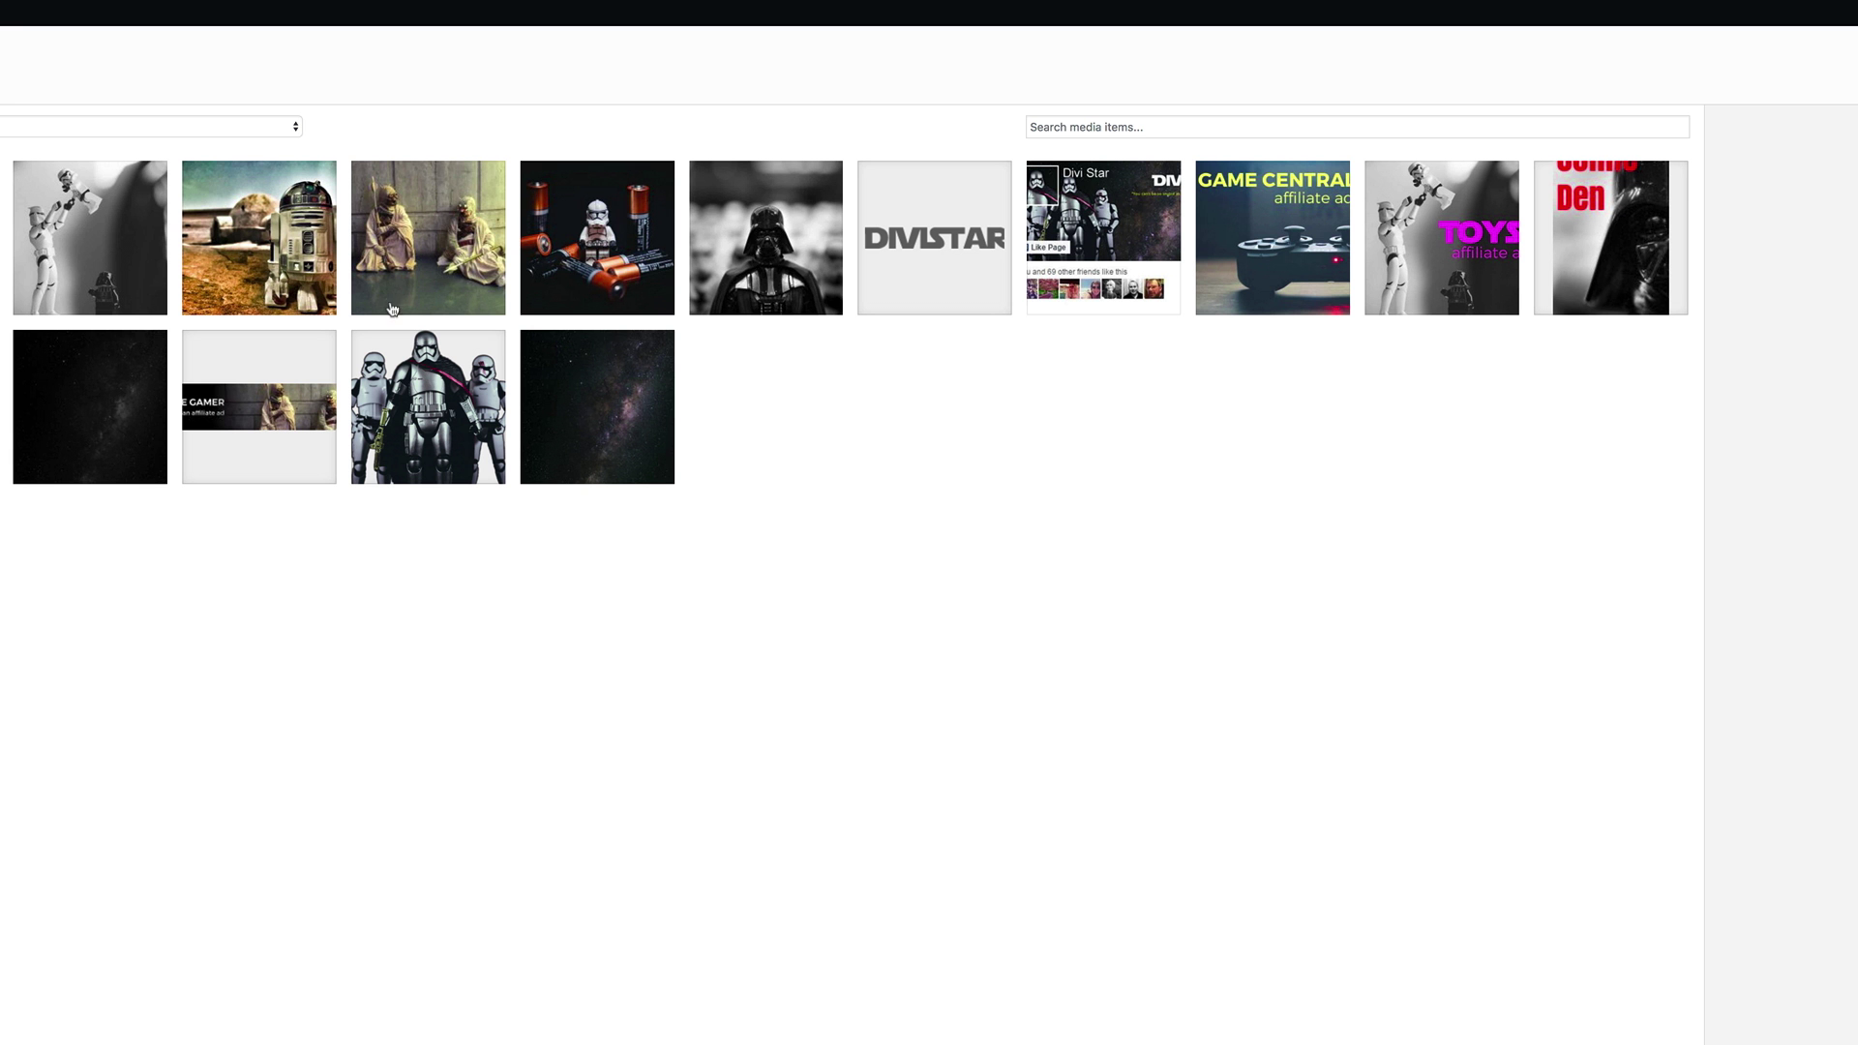
Upload the divi-star-logo image from the Downloads folder to the media library.
{"action": "left_click", "coordinate": [77, 89]}
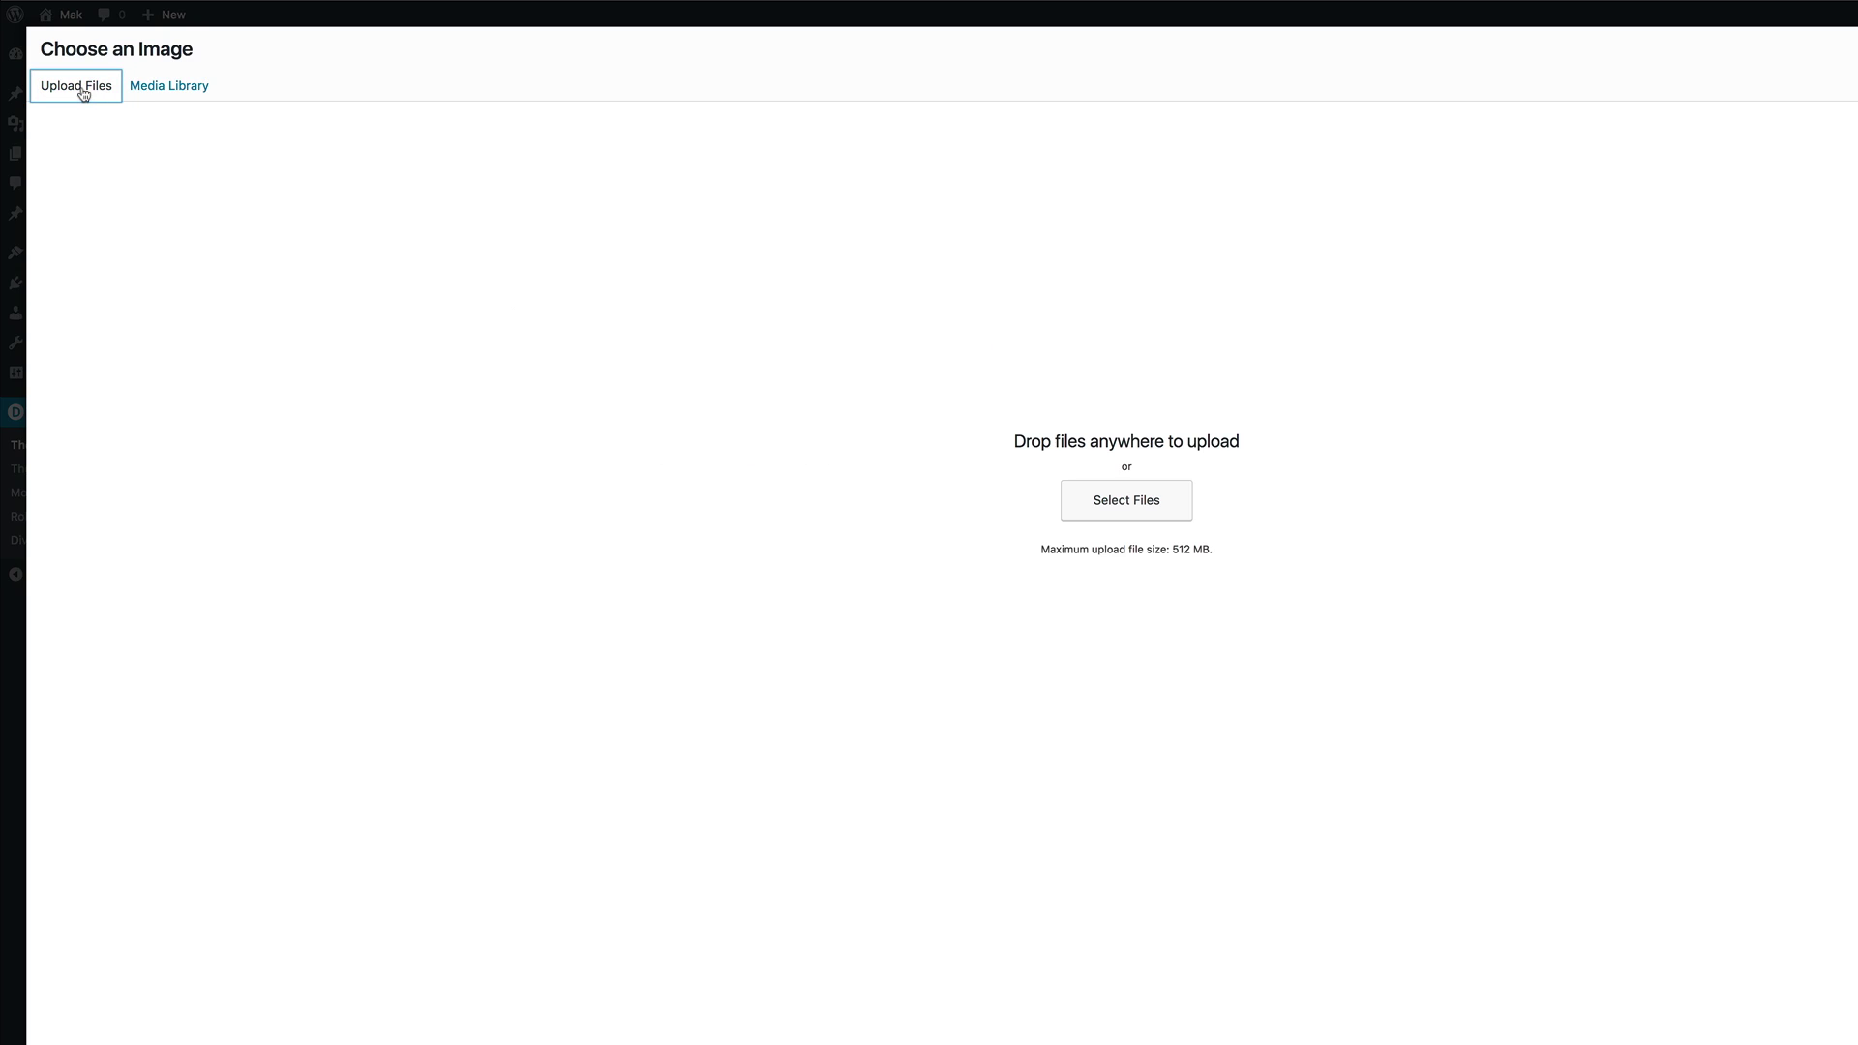
{"action": "left_click", "coordinate": [1133, 504]}
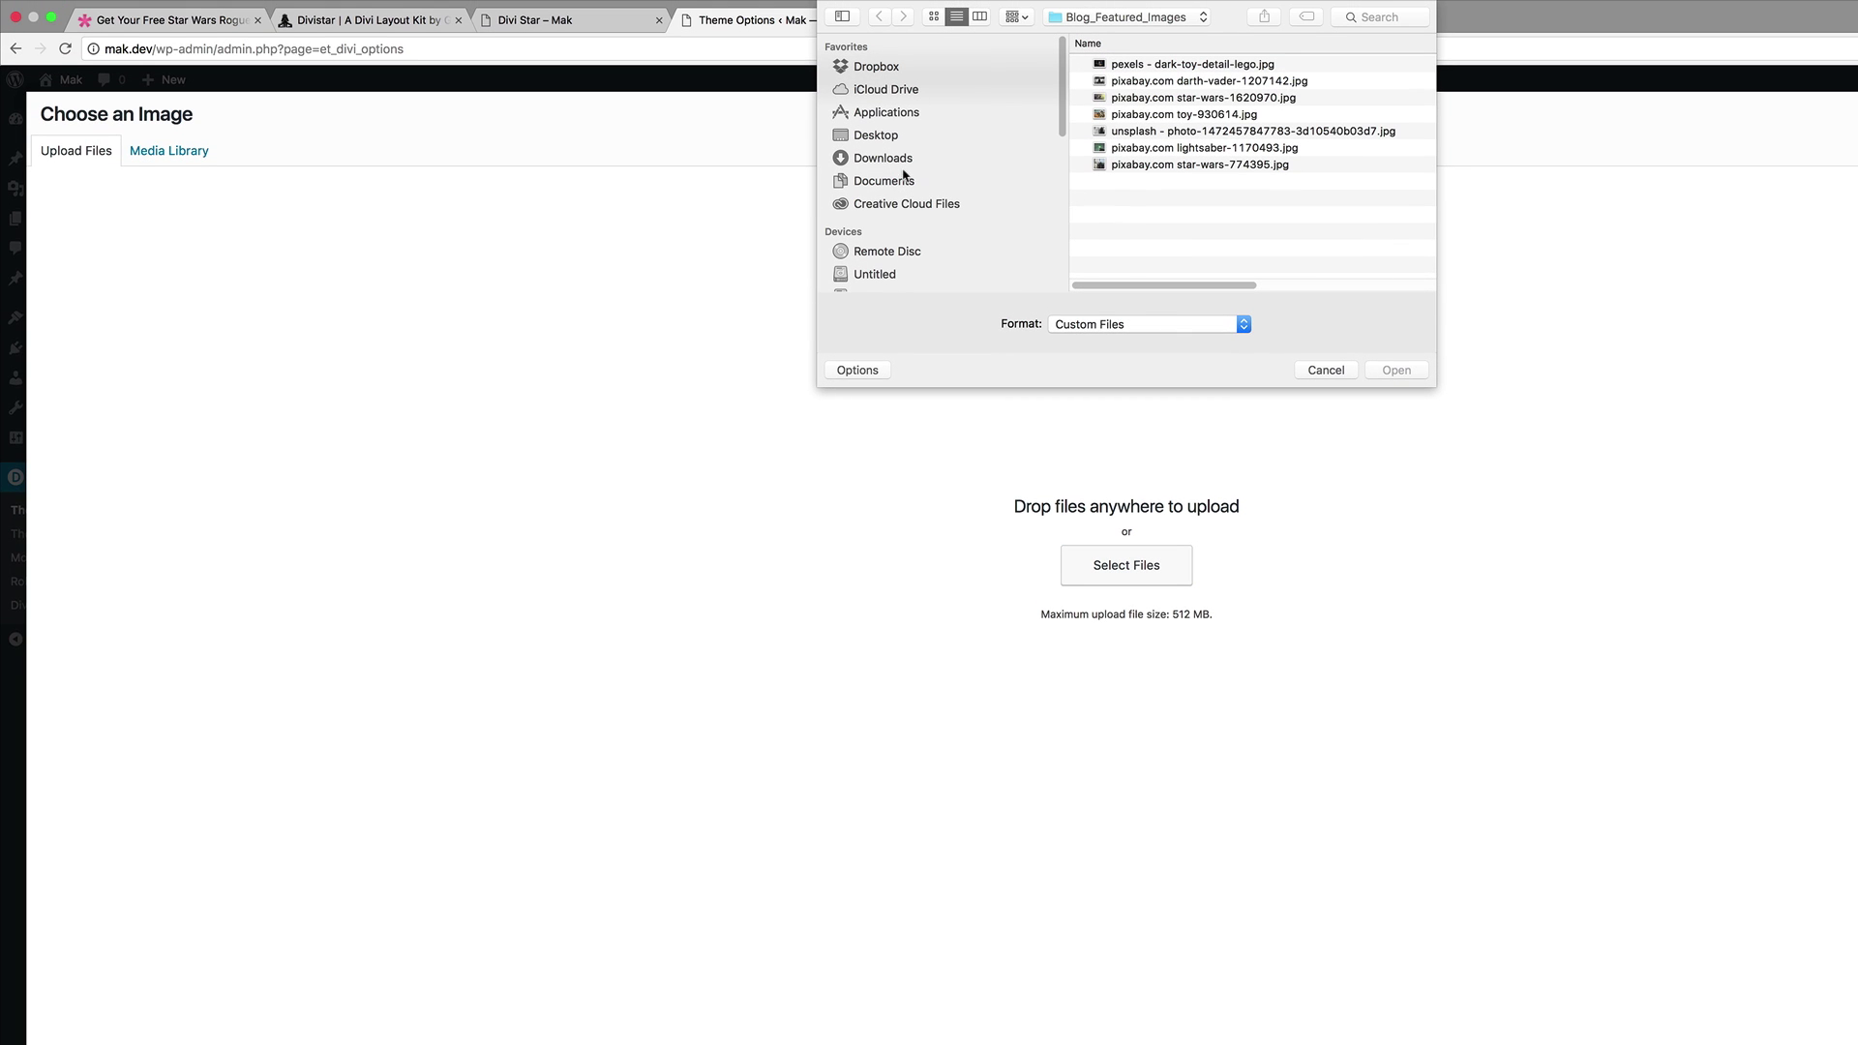
{"action": "left_click", "coordinate": [882, 158]}
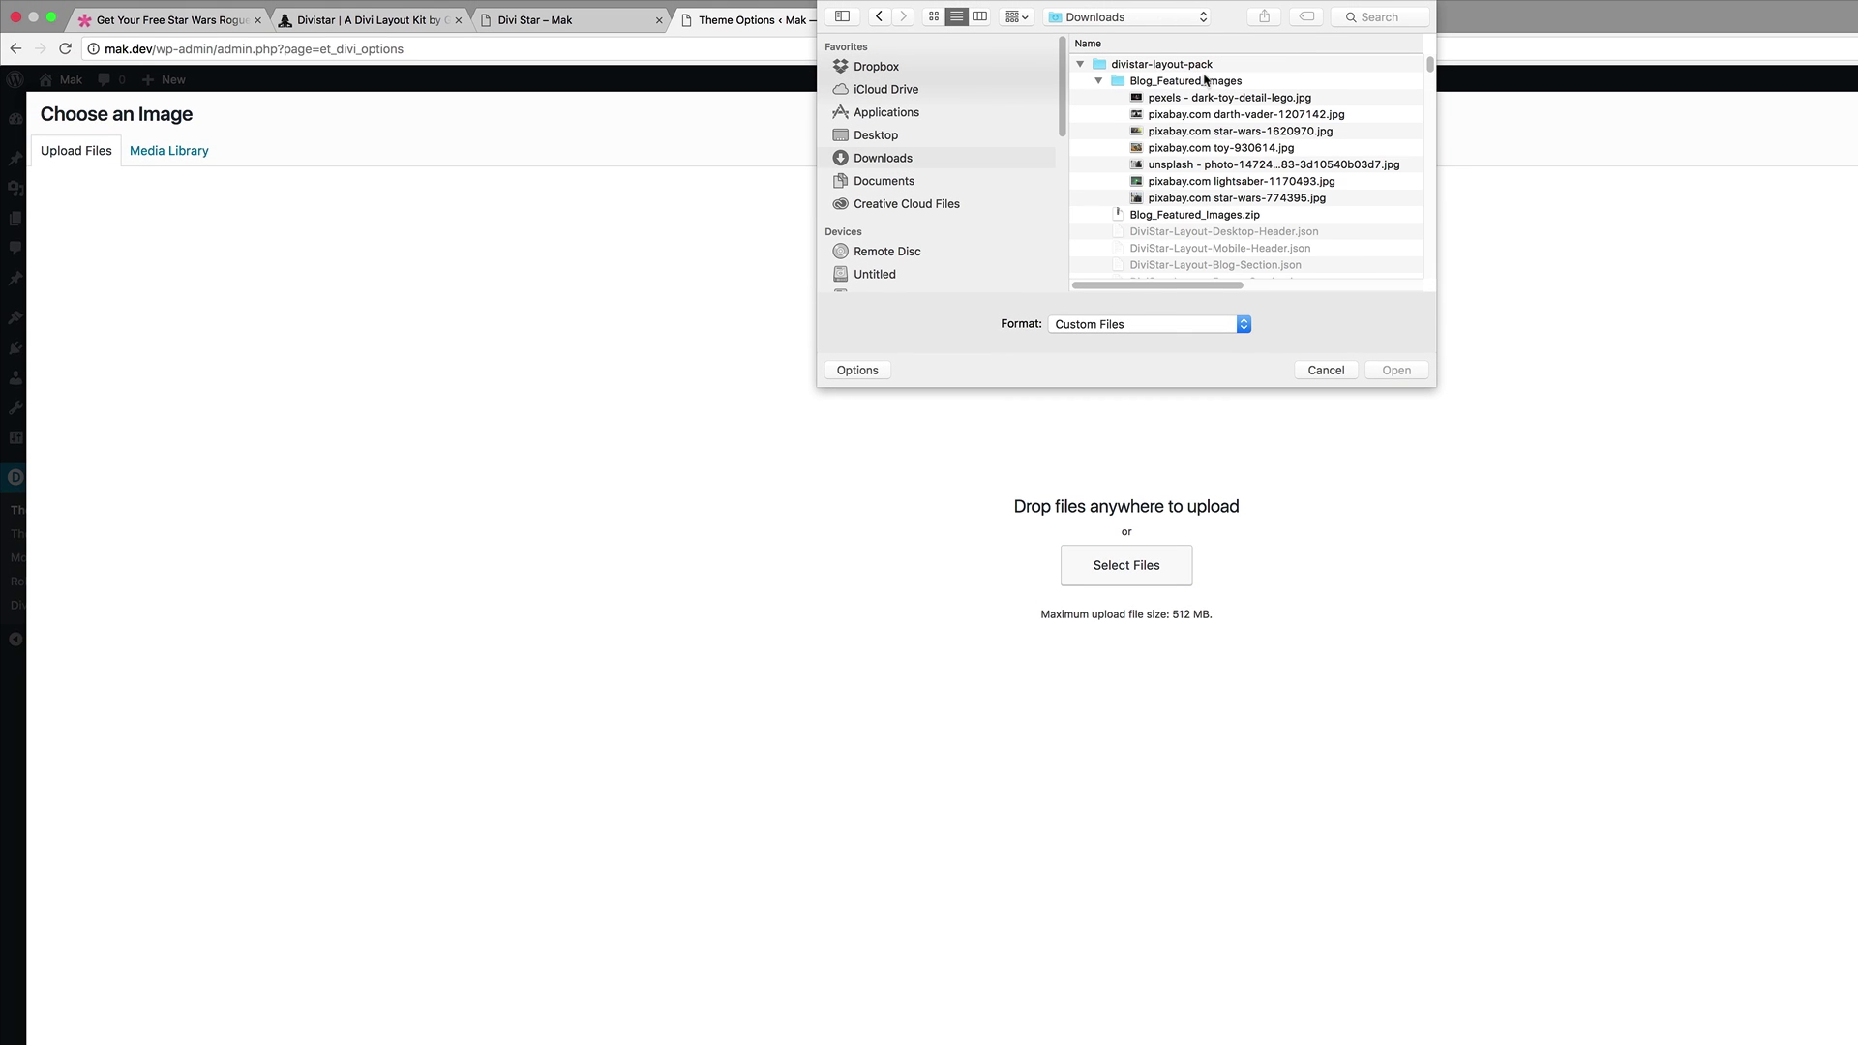
{"action": "left_click", "coordinate": [1080, 65]}
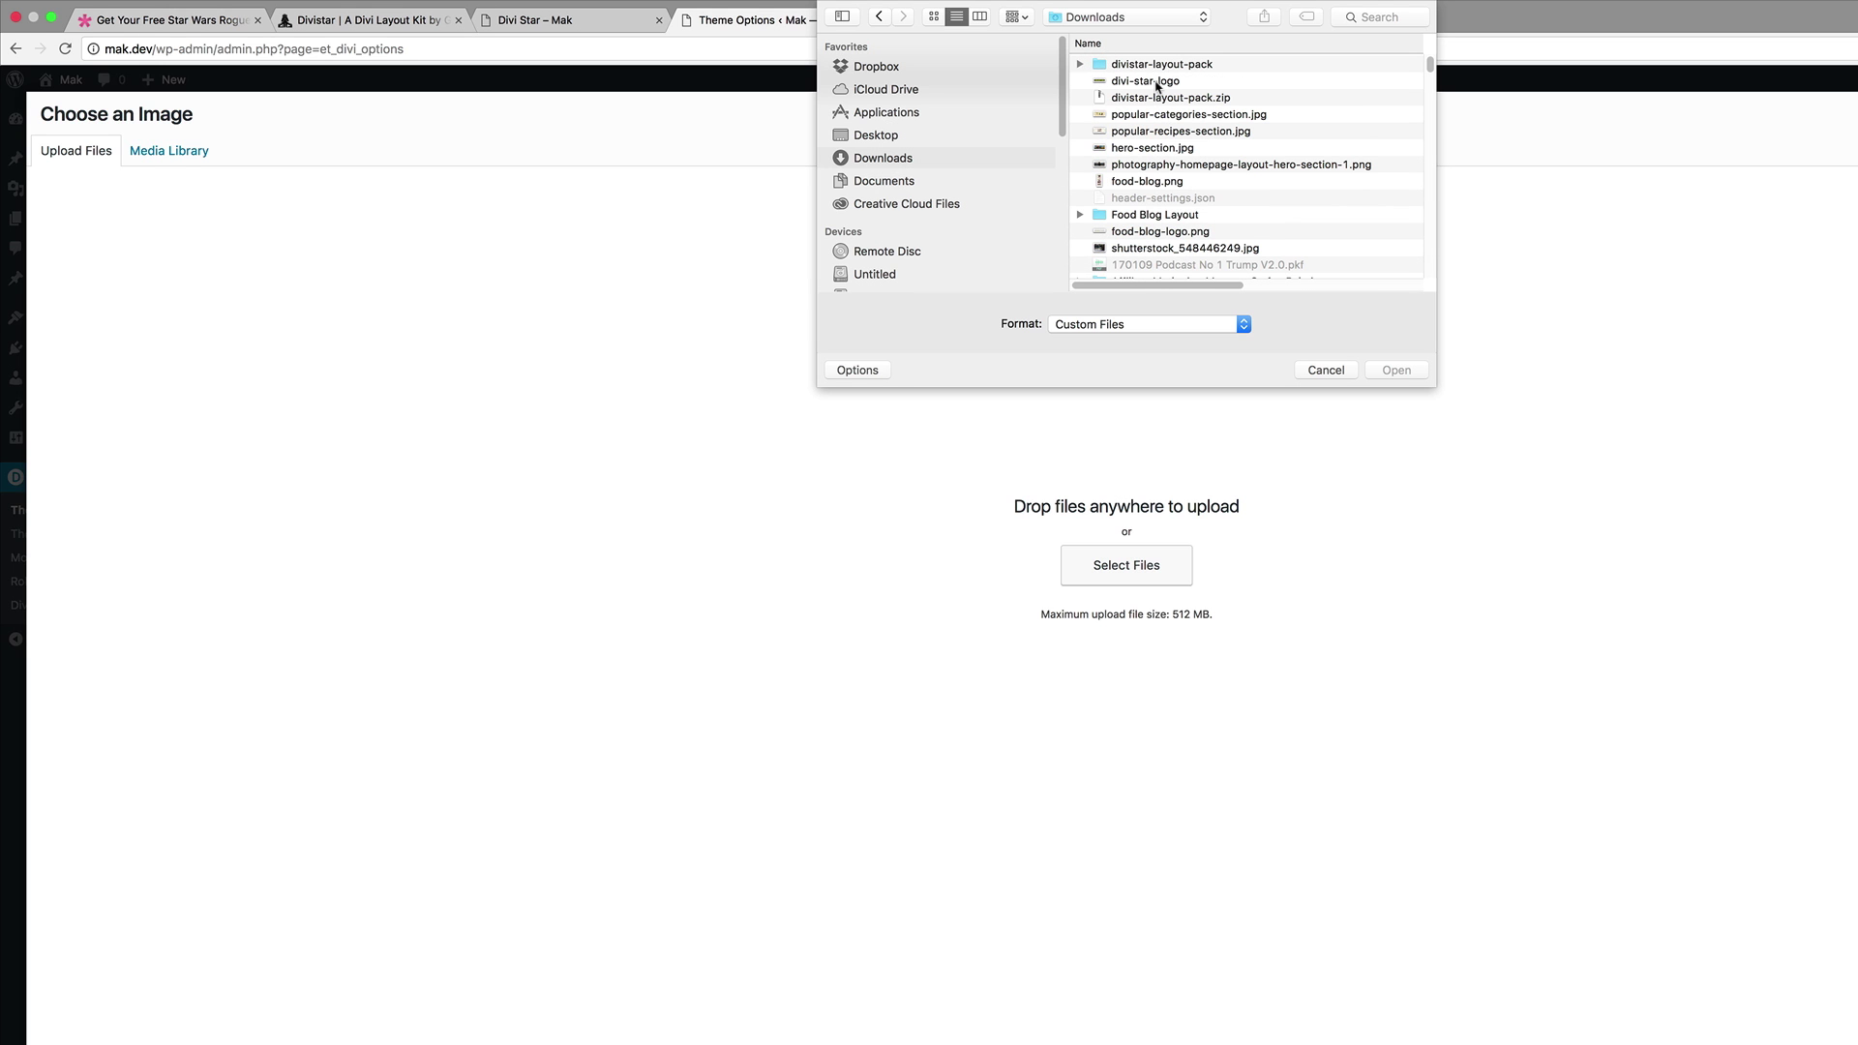
{"action": "left_click", "coordinate": [1157, 83]}
{"action": "left_click", "coordinate": [1413, 374]}
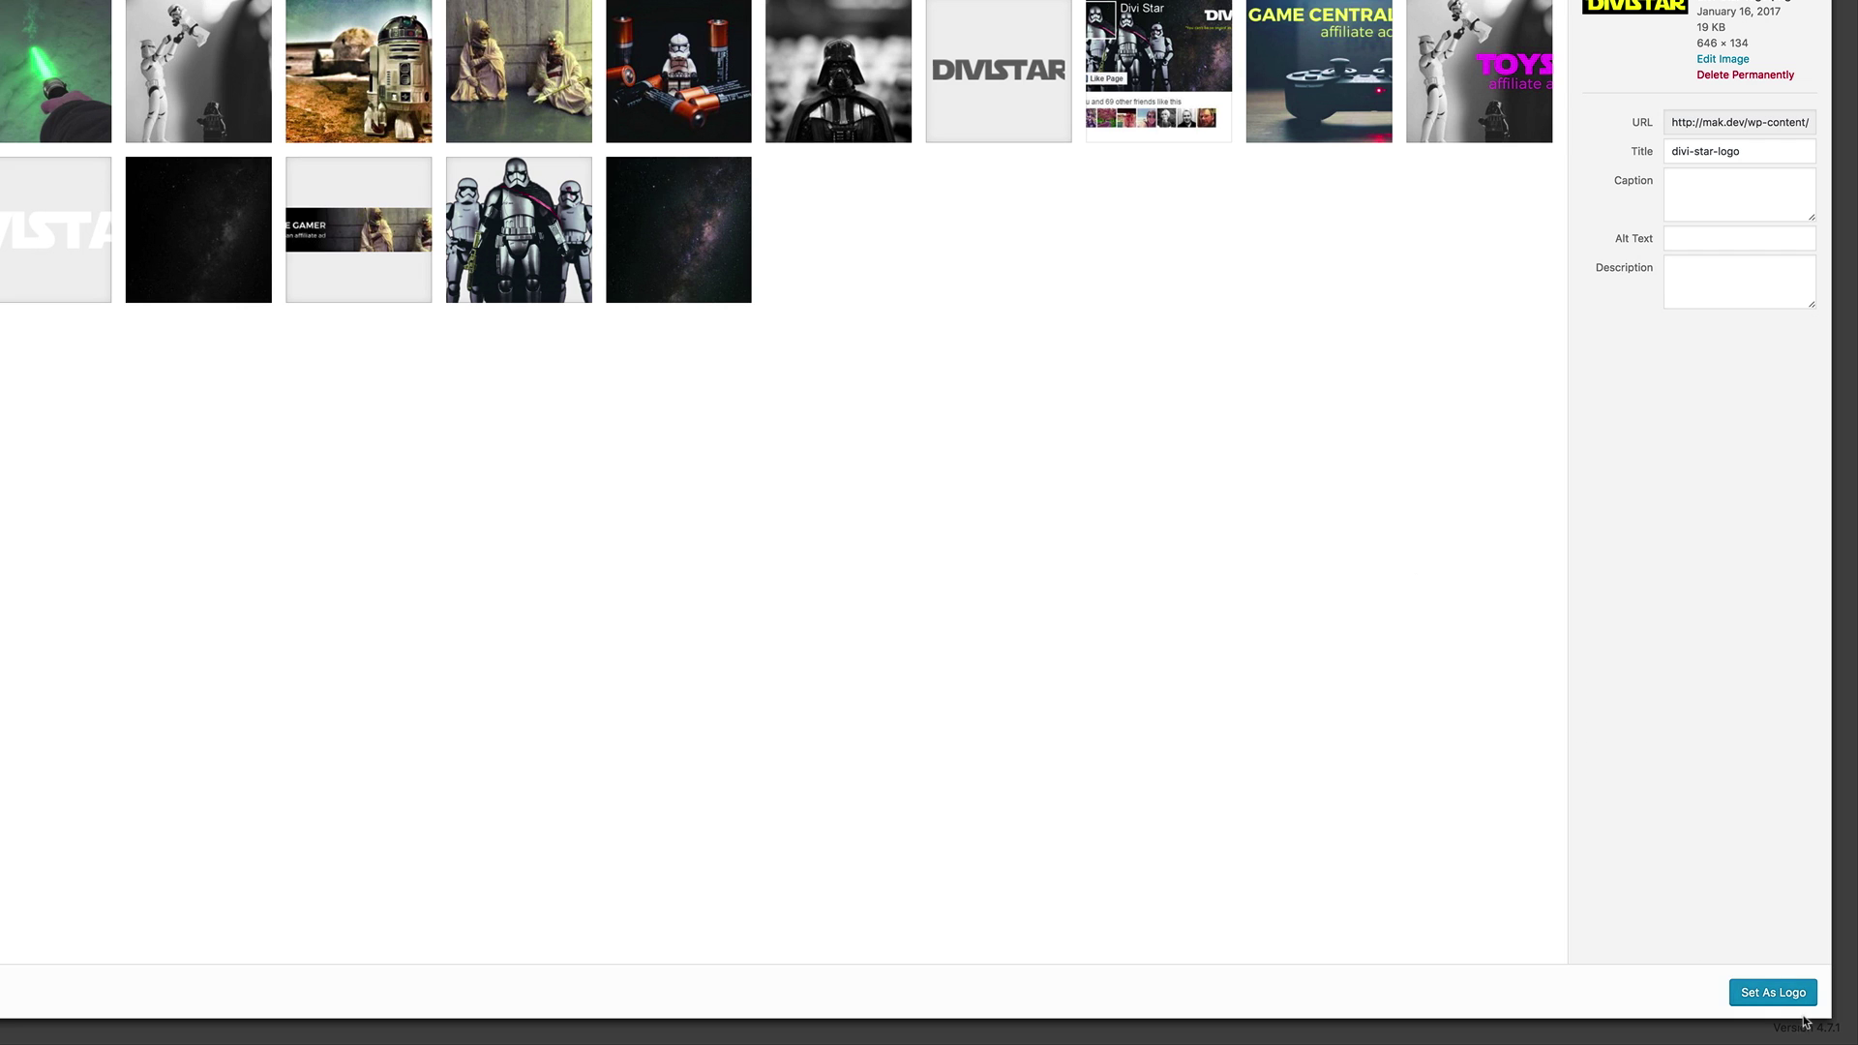
Set the uploaded divi-star-logo image as the site logo and save the theme options.
{"action": "left_click", "coordinate": [1787, 998]}
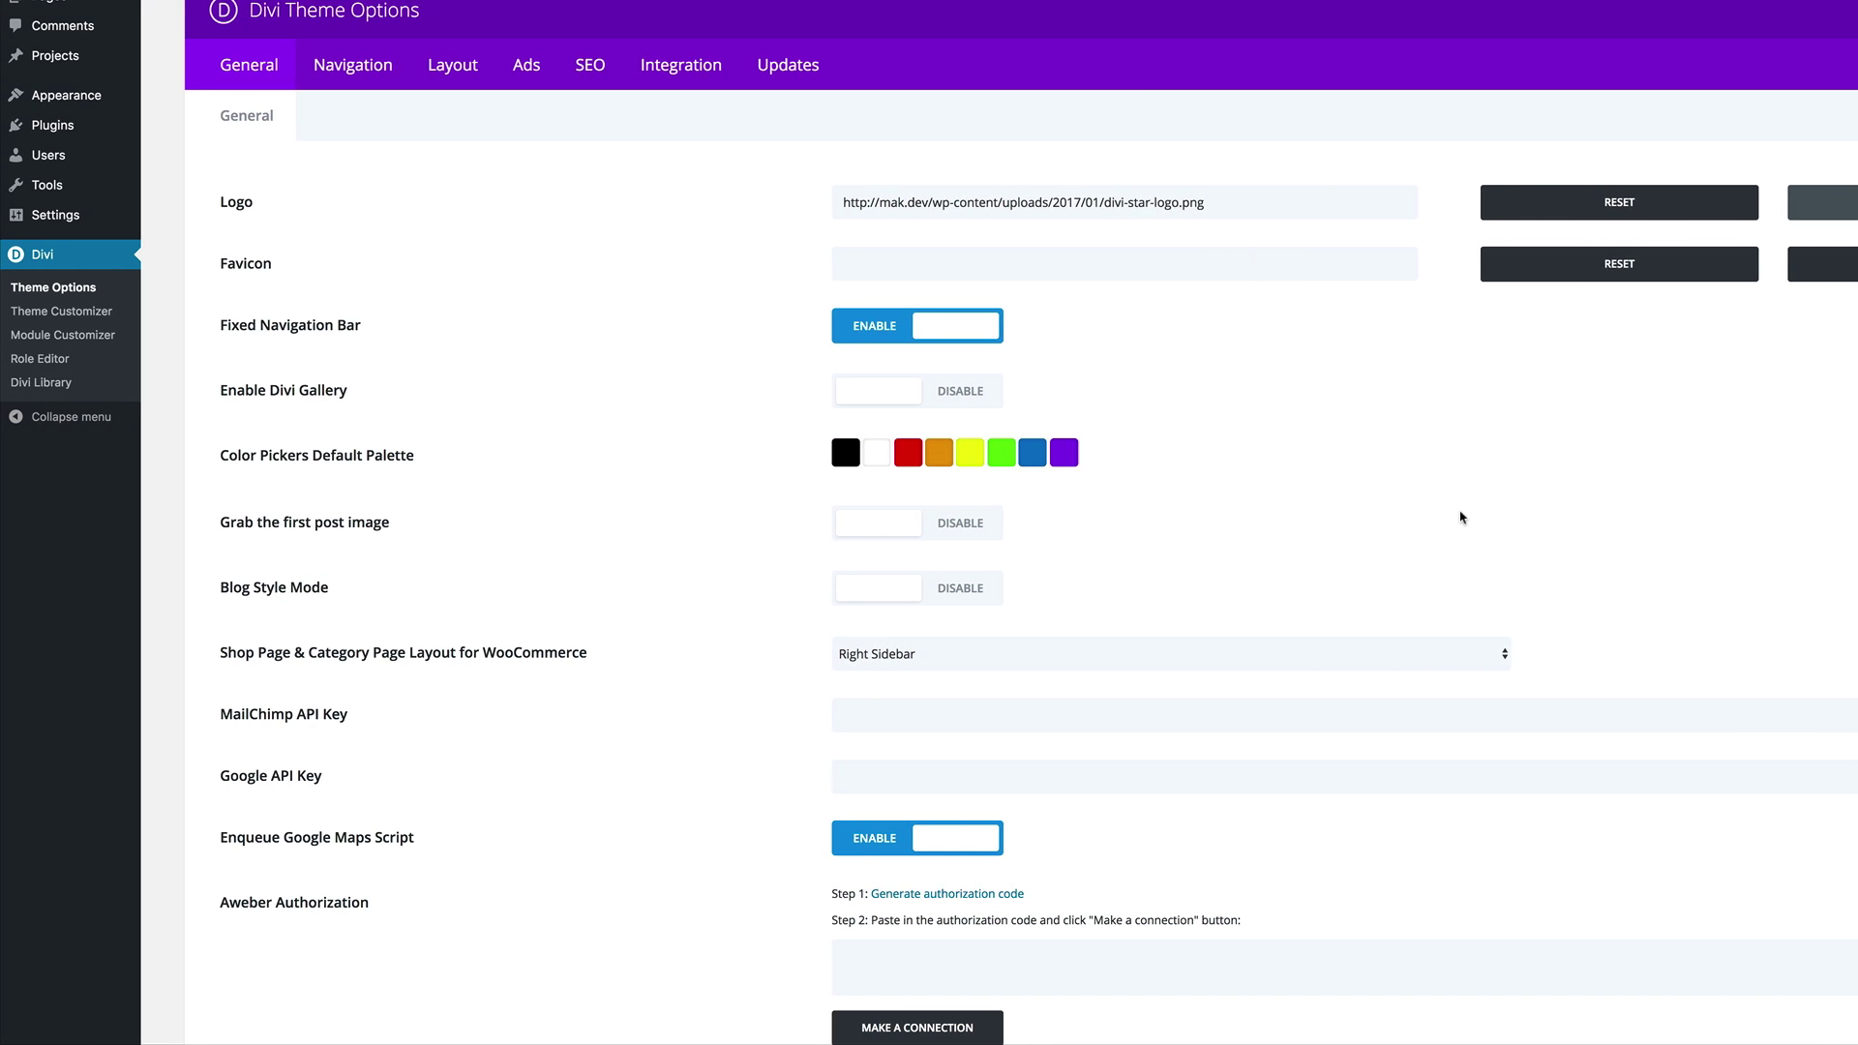
{"action": "scroll", "coordinate": [1461, 516], "scroll_direction": "down", "scroll_amount": 19}
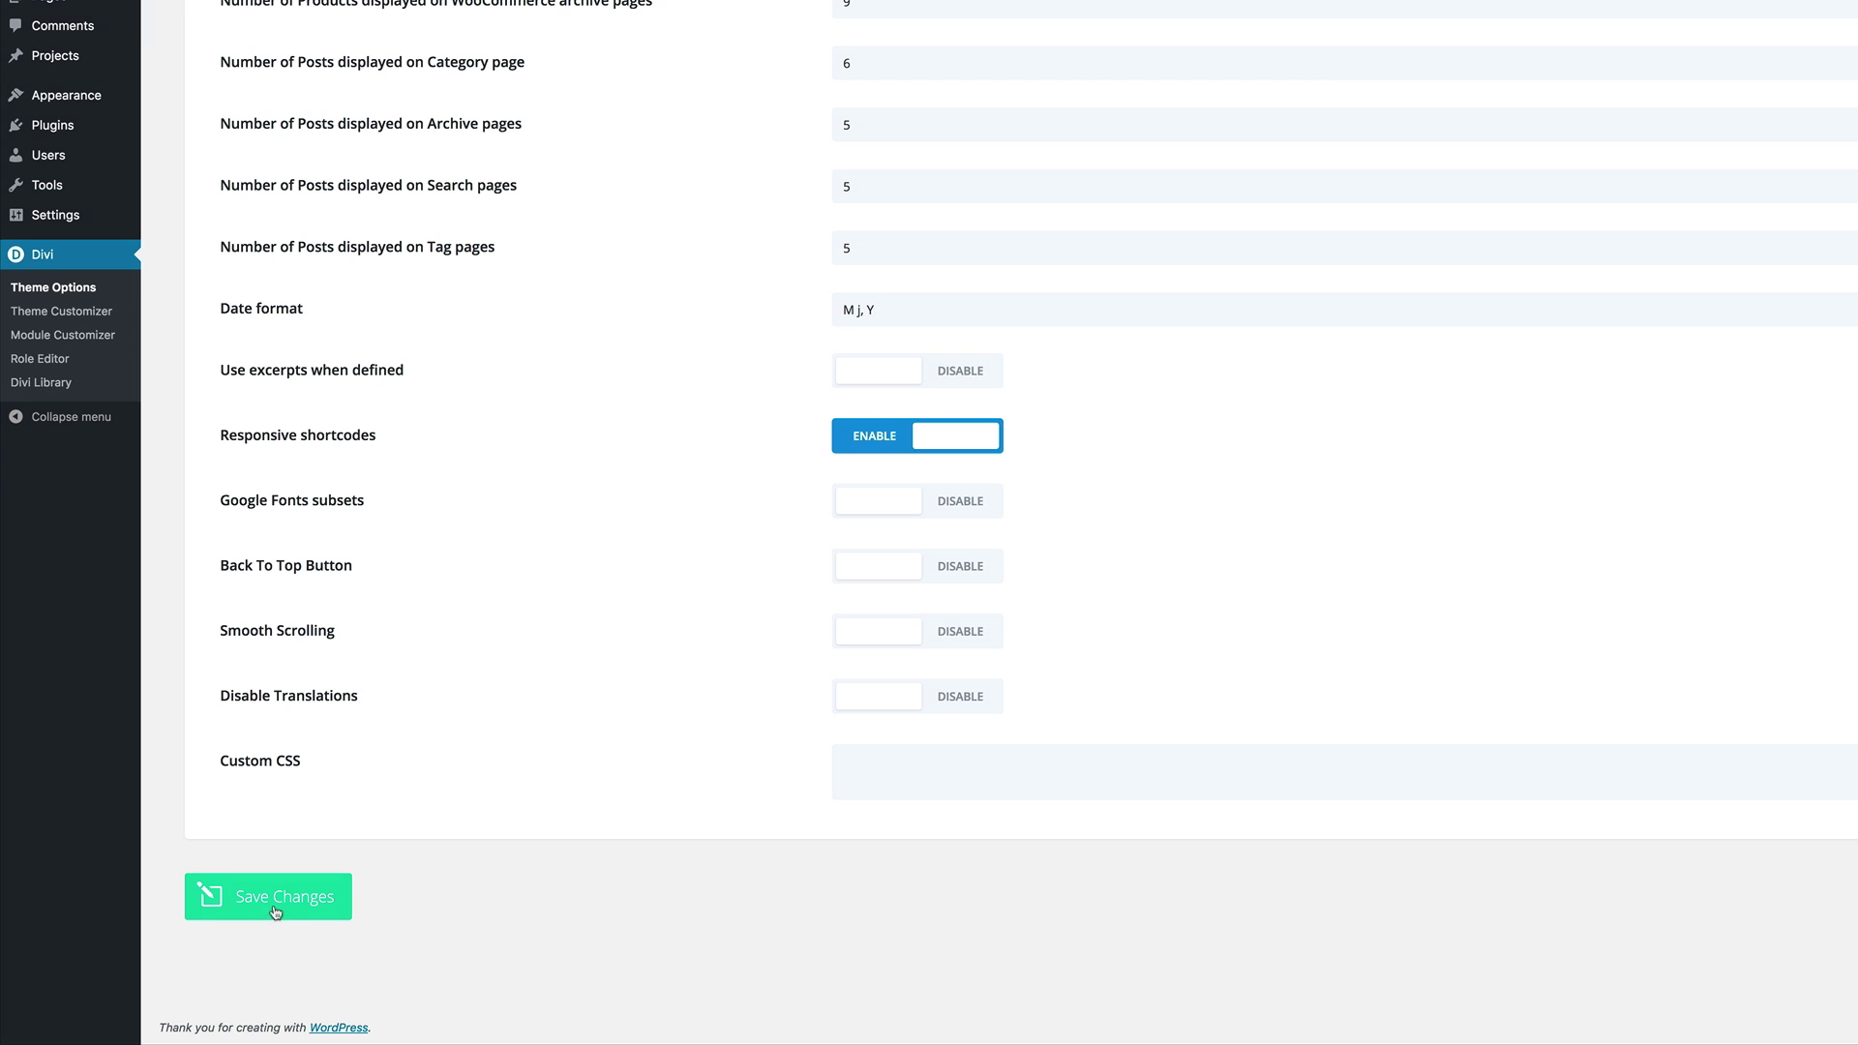
{"action": "left_click", "coordinate": [277, 900]}
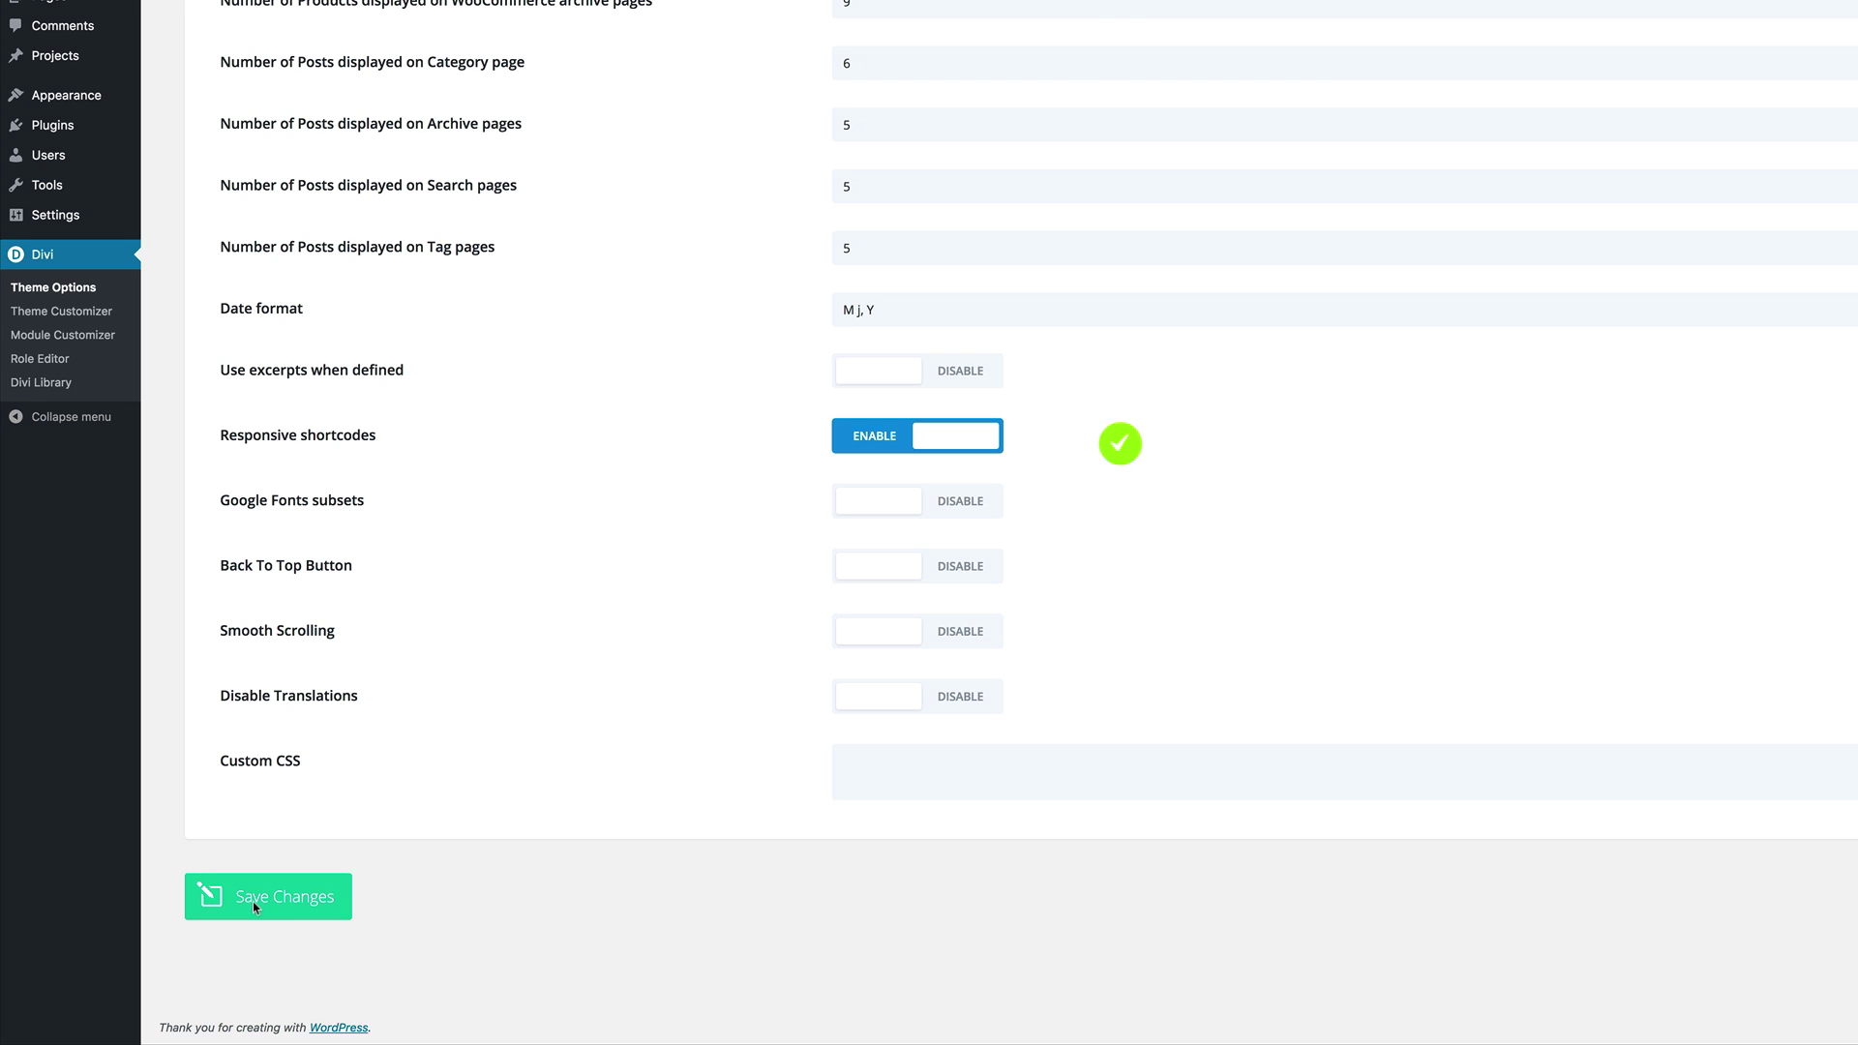
Visit the live site and review the header, featured article and blog sections.
{"action": "scroll", "coordinate": [610, 292], "scroll_direction": "up", "scroll_amount": 18}
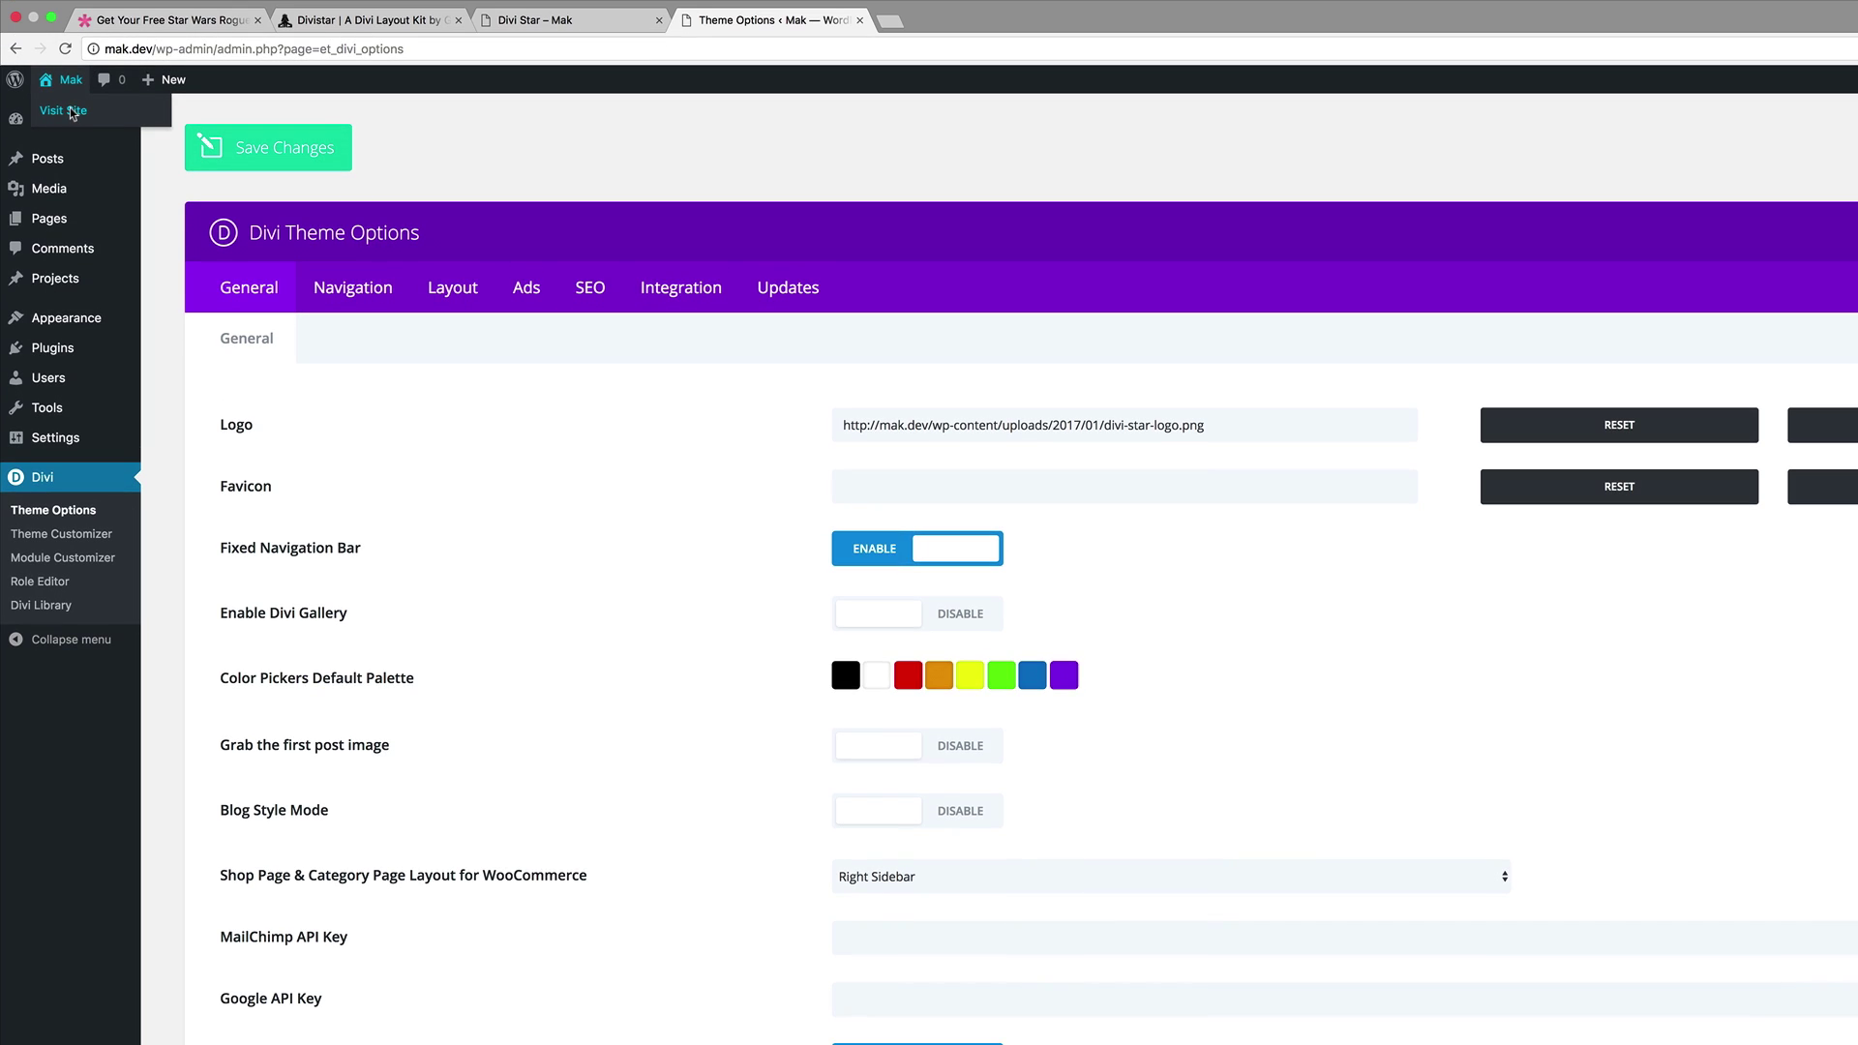
{"action": "left_click", "coordinate": [63, 111]}
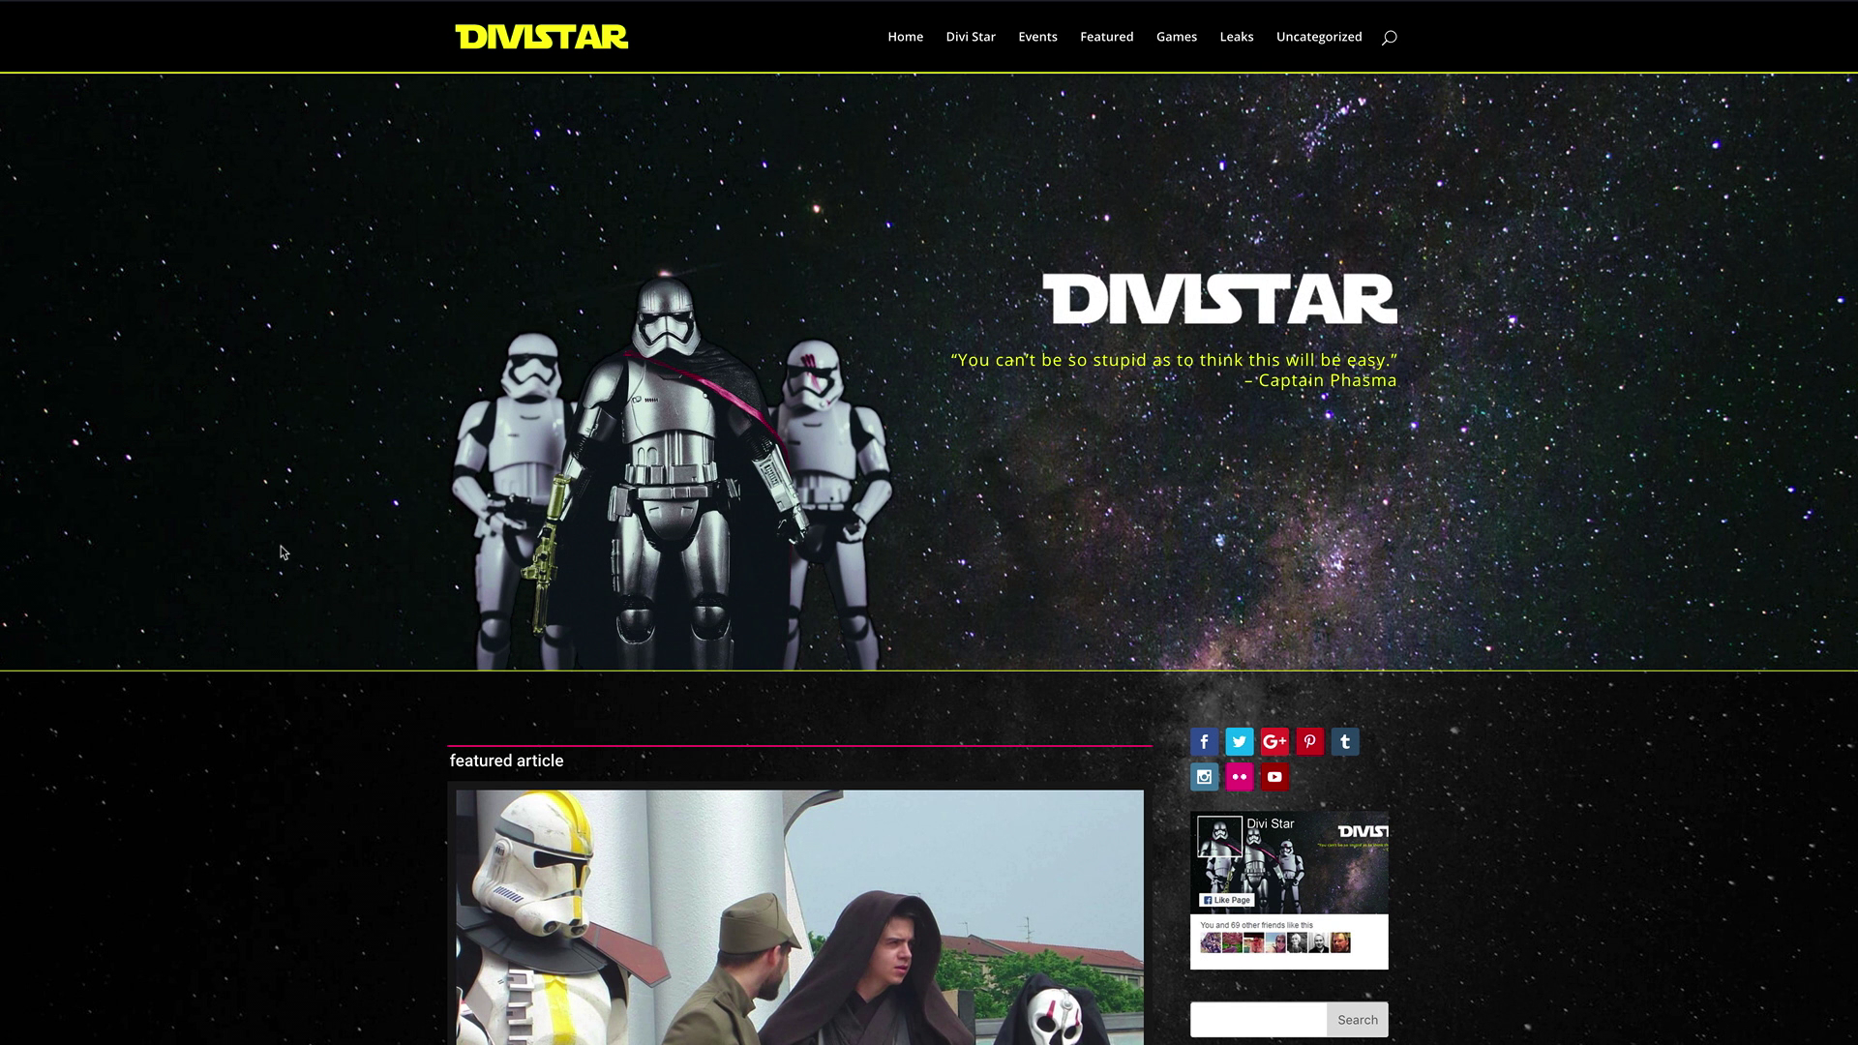
{"action": "scroll", "coordinate": [284, 552], "scroll_direction": "down", "scroll_amount": 4}
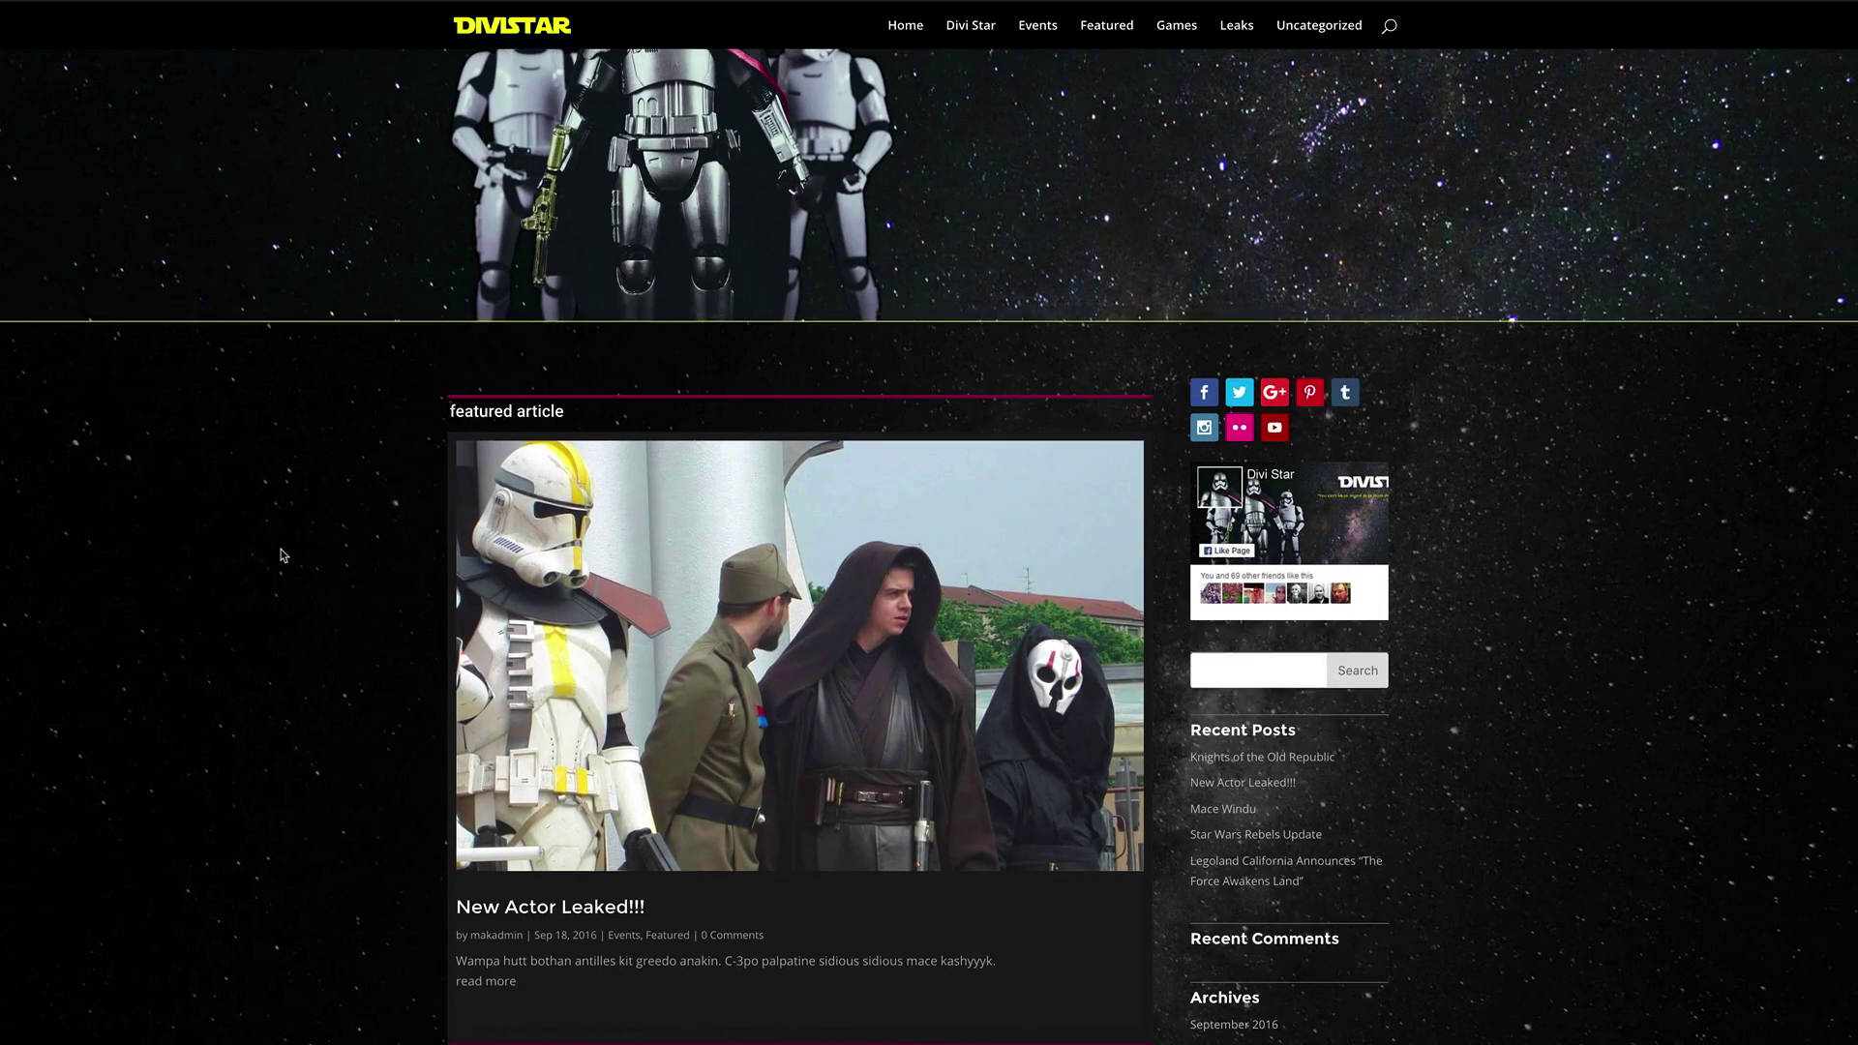
{"action": "scroll", "coordinate": [281, 548], "scroll_direction": "down", "scroll_amount": 5}
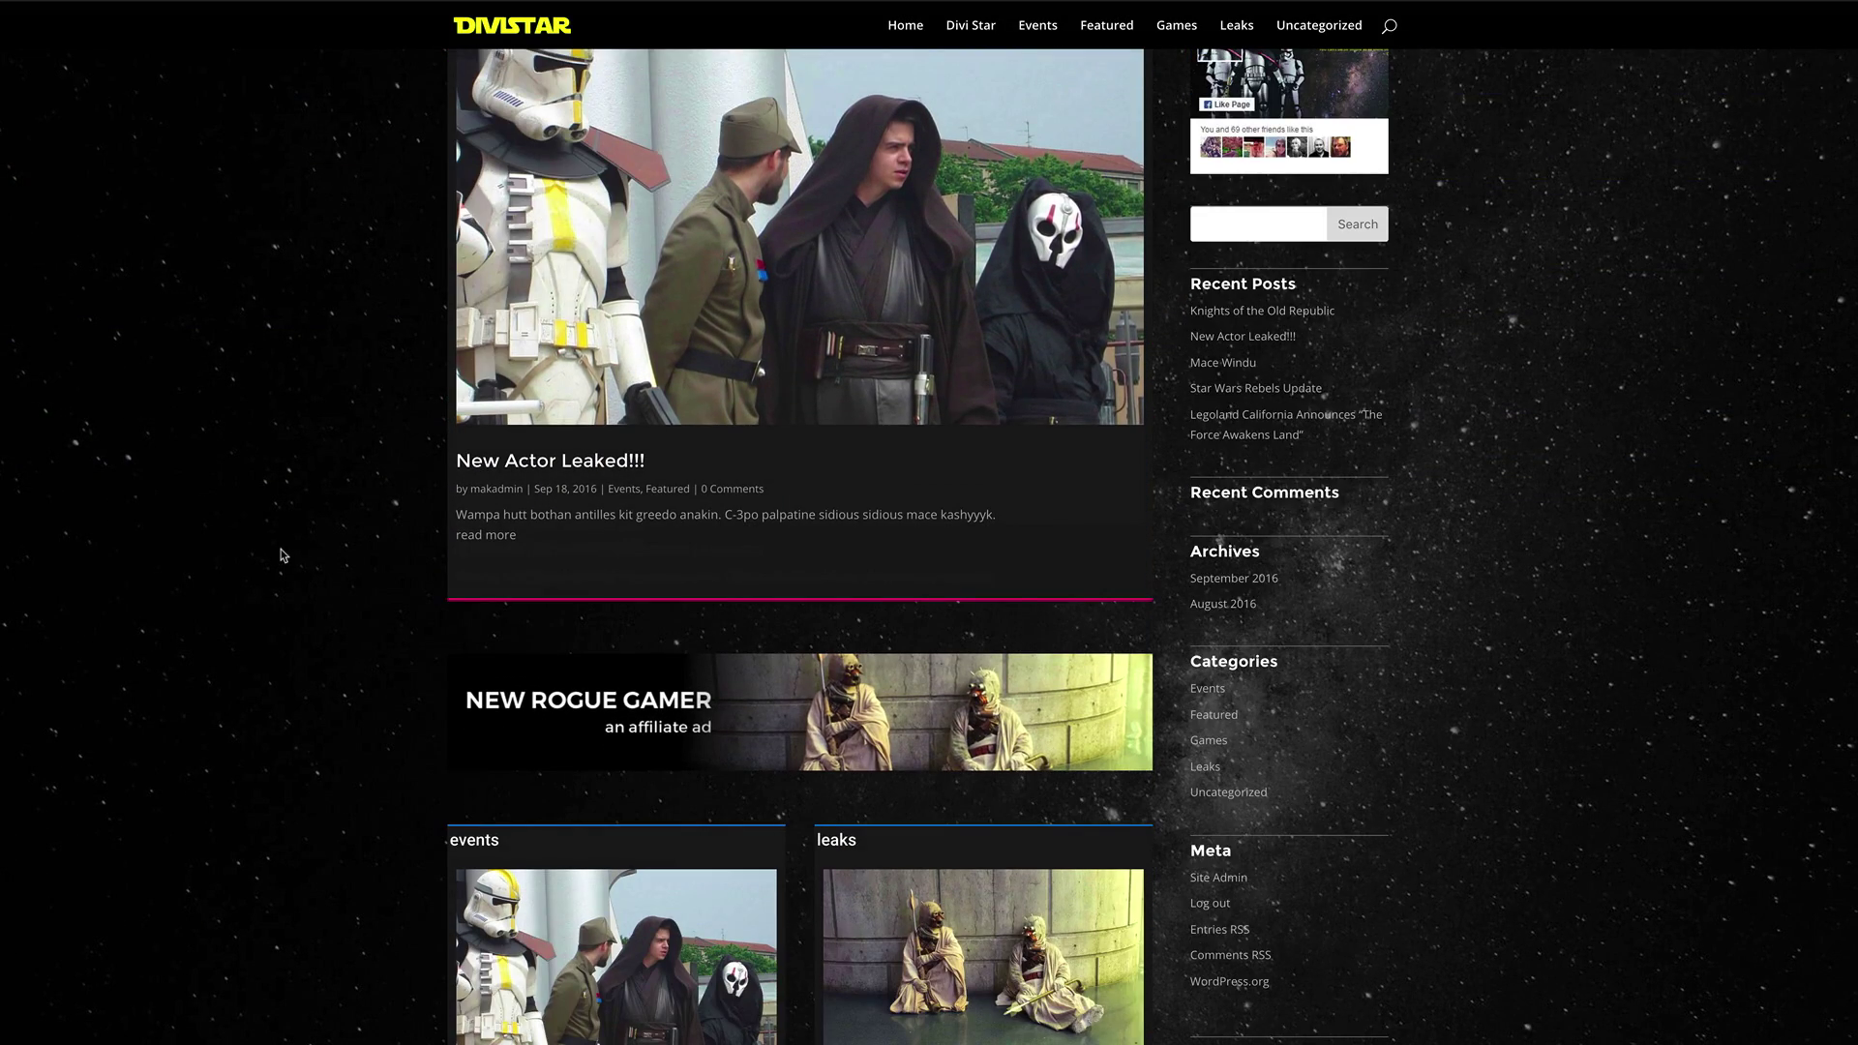